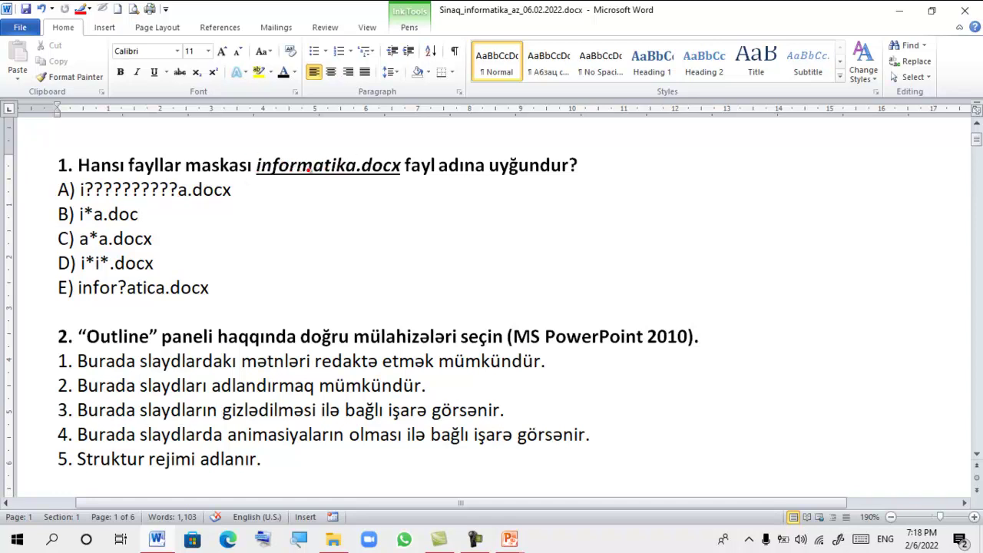
# Strike through options A, B and C of question 1 in red ink and mark letters in 'informatika'
pyautogui.moveTo(51, 197); pyautogui.dragTo(91, 180)
pyautogui.moveTo(49, 221); pyautogui.dragTo(94, 202)
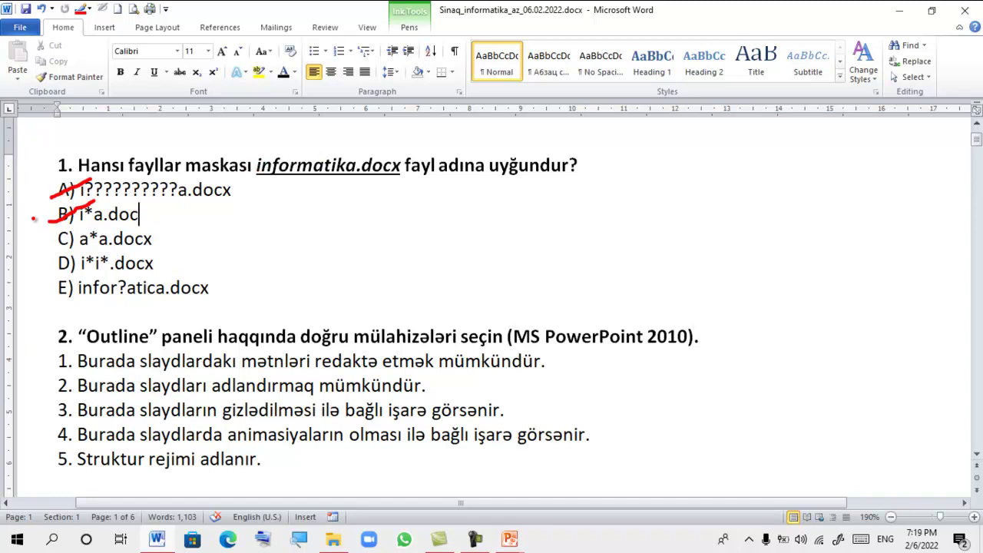
pyautogui.moveTo(53, 247); pyautogui.dragTo(85, 223)
pyautogui.moveTo(249, 170); pyautogui.dragTo(264, 172)
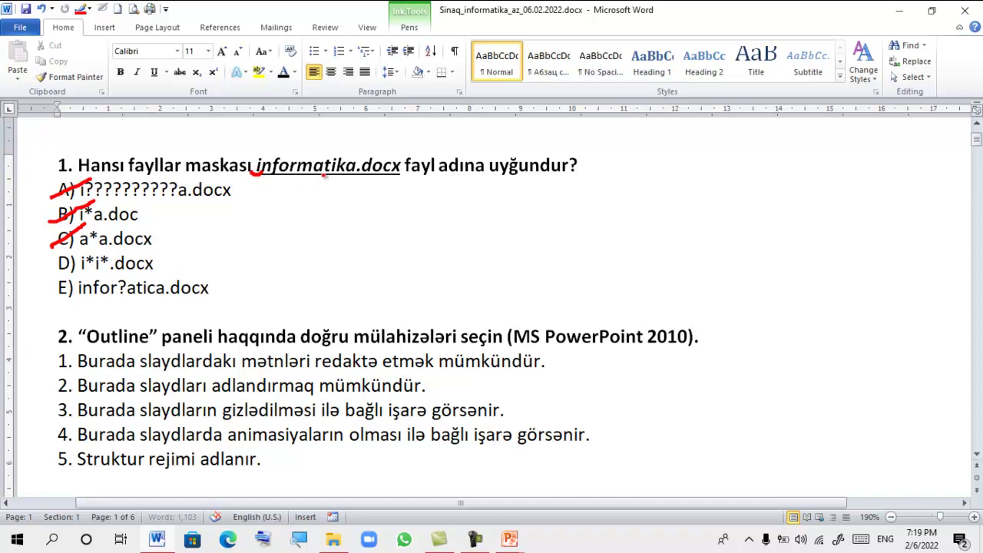
pyautogui.moveTo(328, 170); pyautogui.dragTo(339, 170)
# Circle option D of question 1 in red as the answer and cross out option E
pyautogui.moveTo(74, 272)
pyautogui.mouseDown()
pyautogui.moveTo(49, 261)
pyautogui.moveTo(74, 270)
pyautogui.mouseUp()
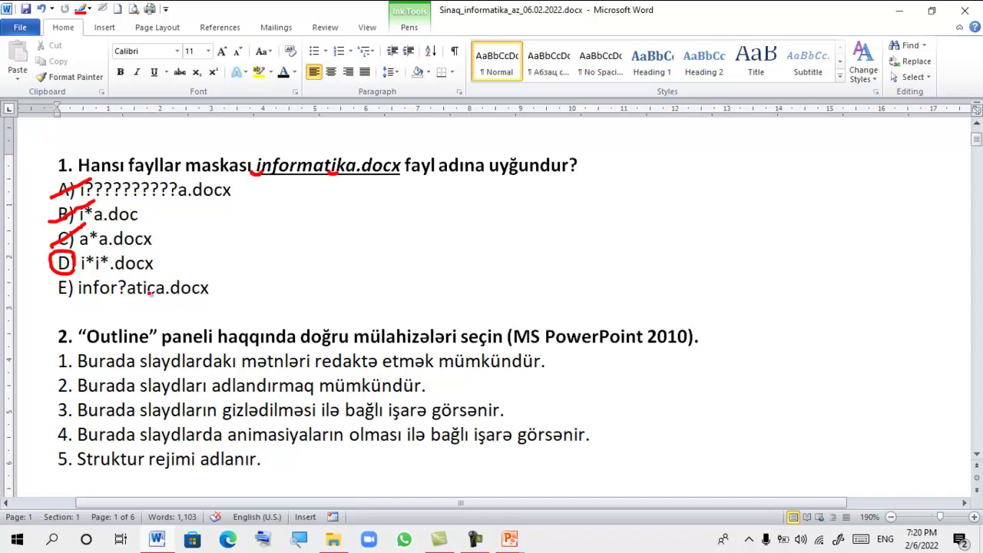
pyautogui.moveTo(46, 298); pyautogui.dragTo(99, 278)
# Bring the computer-history presentation forward and show its slide thumbnails instead of the outline
pyautogui.moveTo(515, 542)
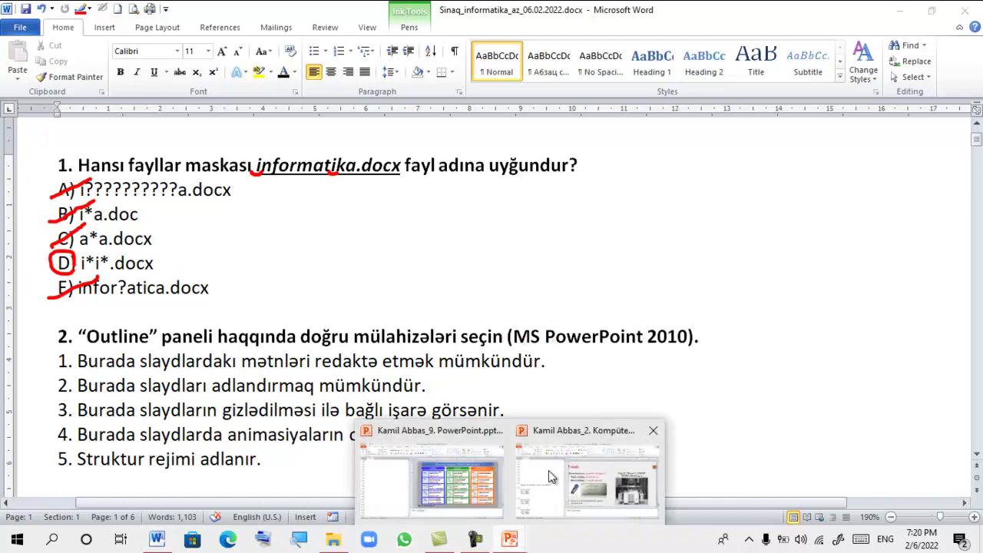
pyautogui.click(549, 469)
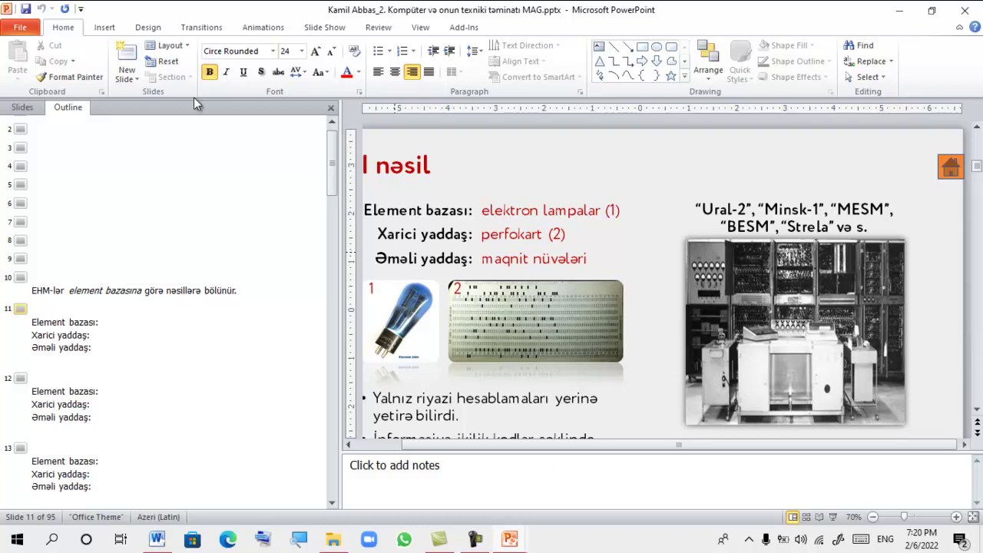
pyautogui.click(419, 31)
pyautogui.click(64, 30)
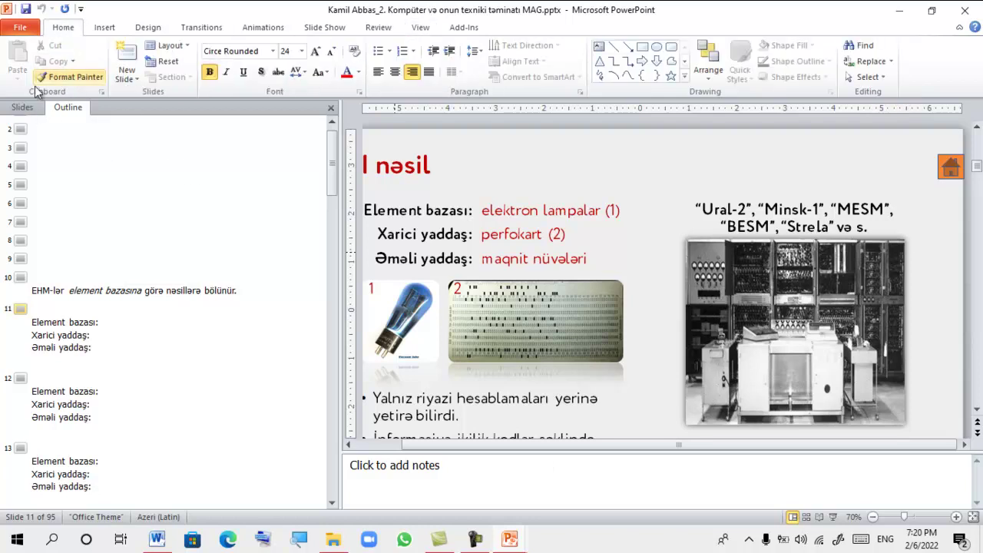
pyautogui.click(21, 107)
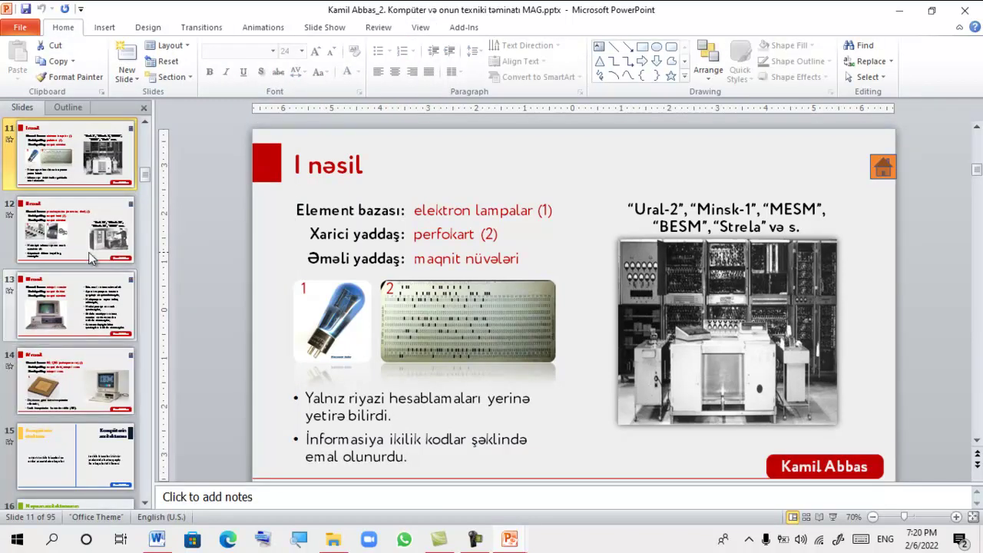
pyautogui.scroll(3, 86, 211)
pyautogui.scroll(5, 76, 184)
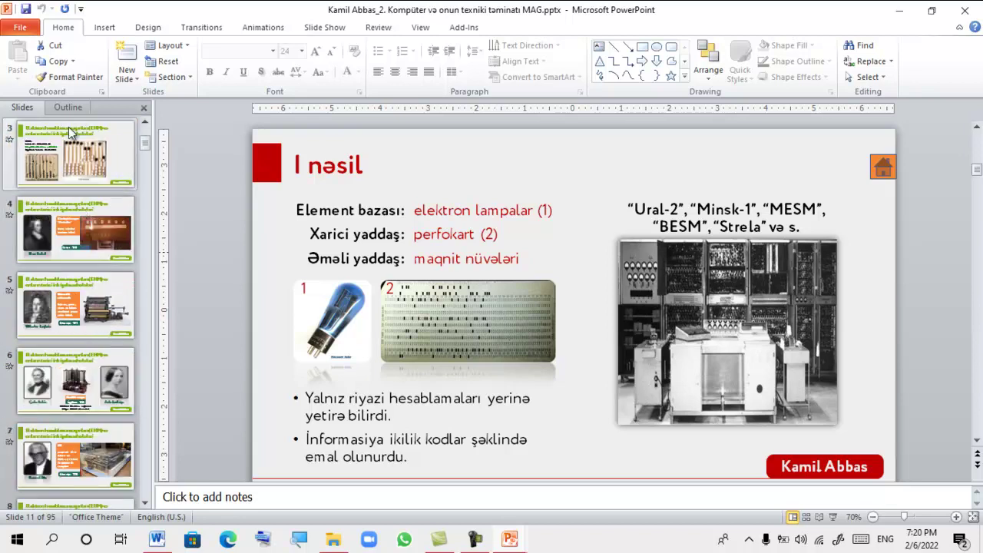
pyautogui.scroll(1, 35, 194)
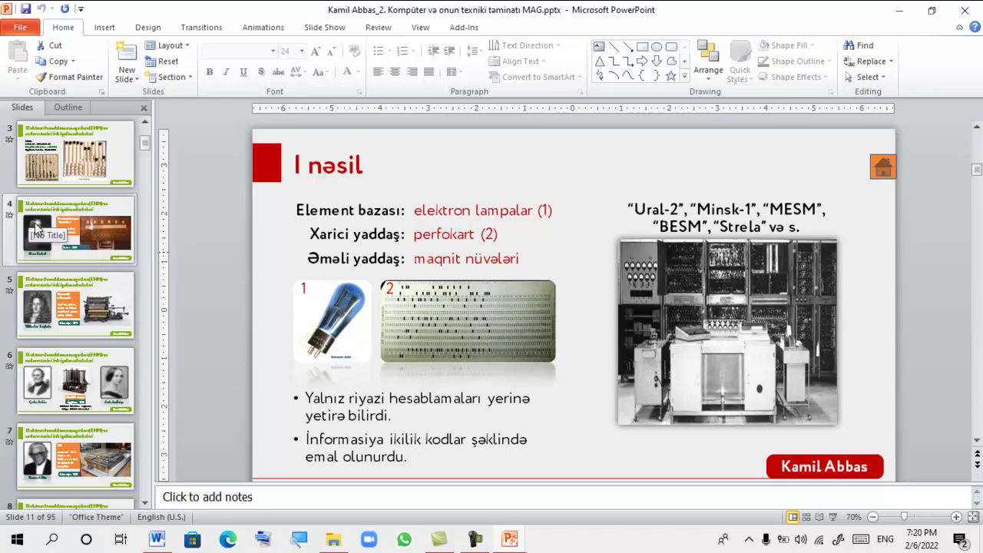
# Hide slide 3 from the slide show, restore the outline view and return to the Word quiz
pyautogui.click(76, 231)
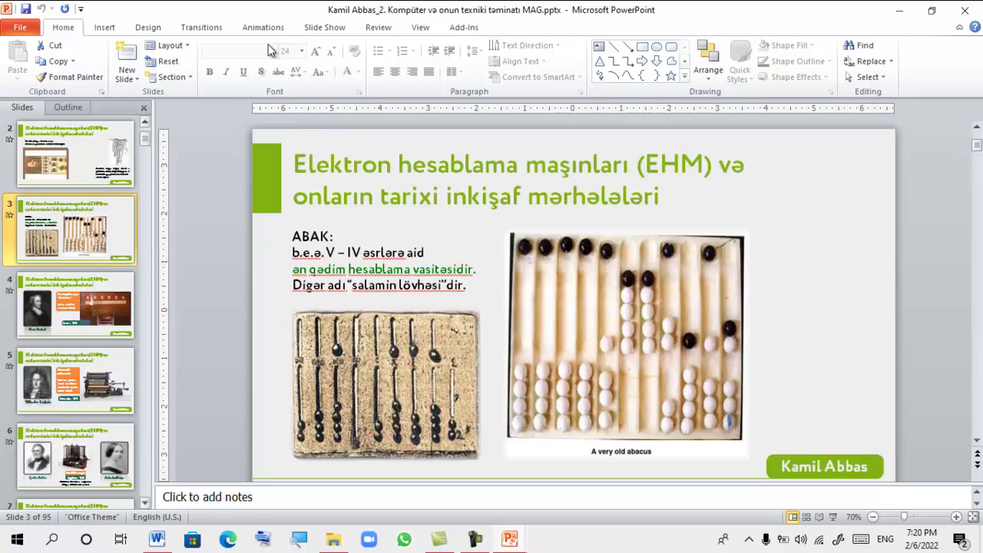
pyautogui.click(323, 27)
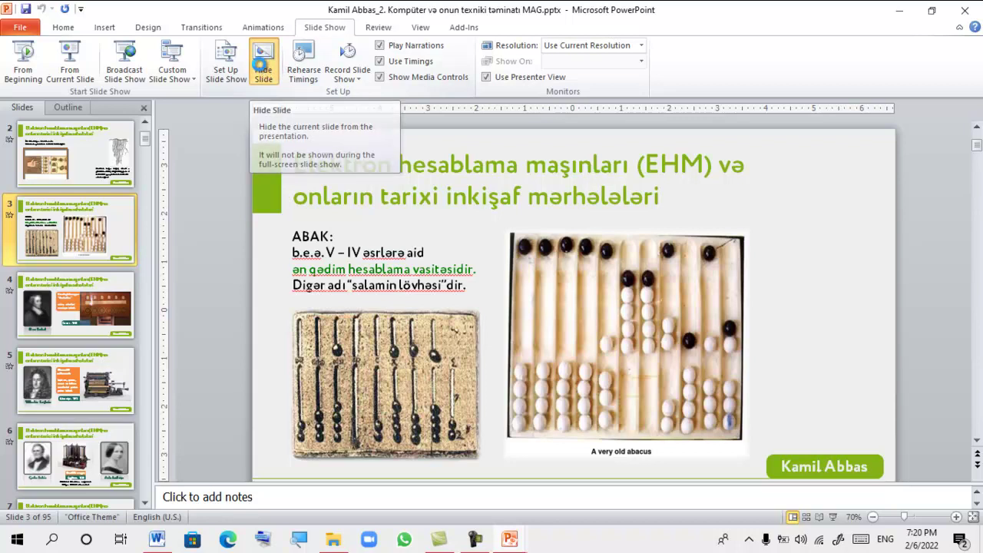
pyautogui.click(262, 71)
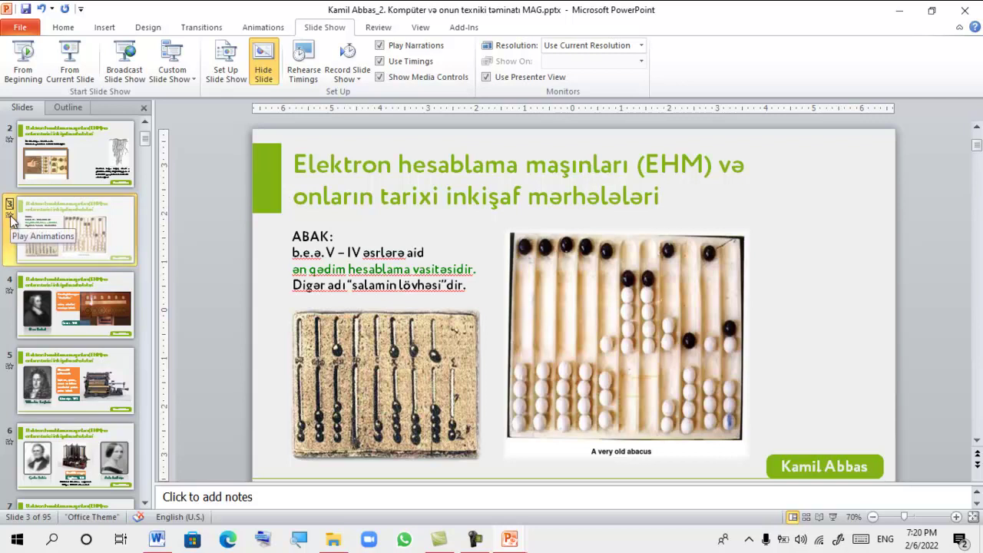
pyautogui.click(73, 108)
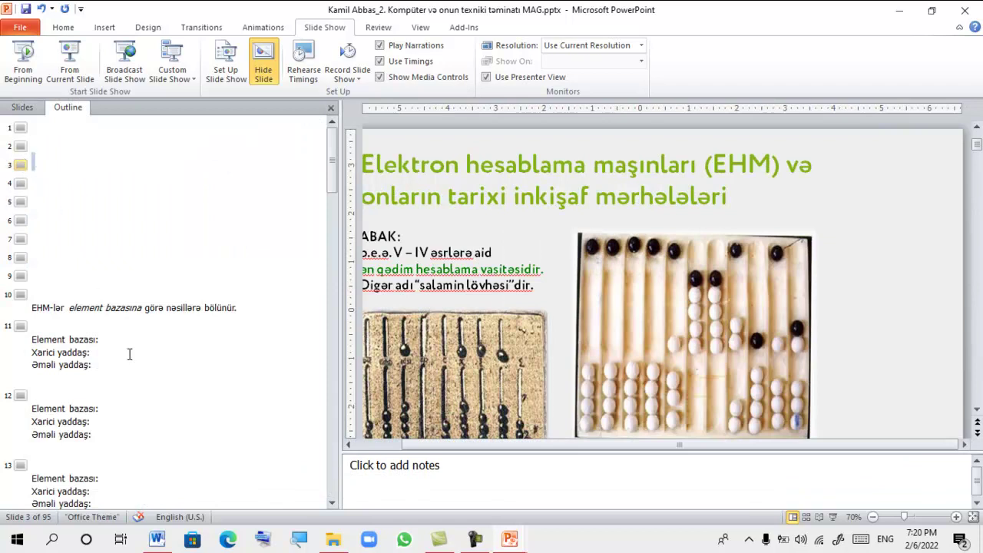
pyautogui.click(157, 539)
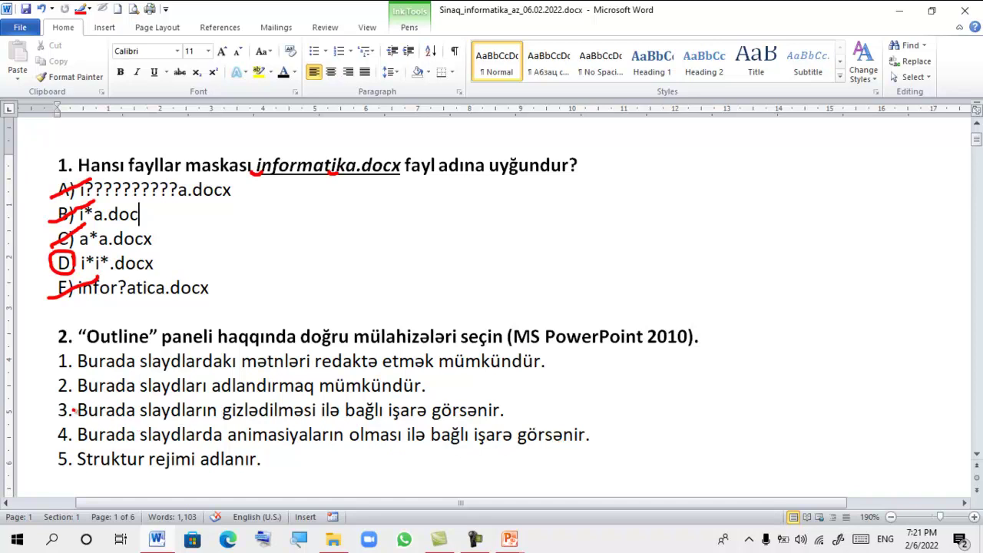
# Cross out statements 3 and 4 of question 2 in red, then switch back to PowerPoint
pyautogui.moveTo(41, 419); pyautogui.dragTo(82, 403)
pyautogui.moveTo(46, 442); pyautogui.dragTo(82, 423)
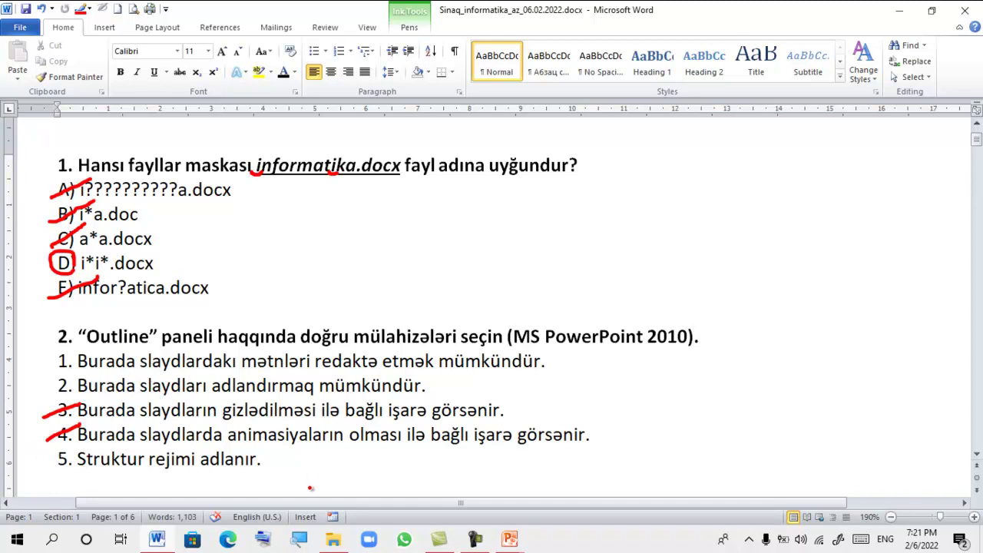
pyautogui.click(159, 541)
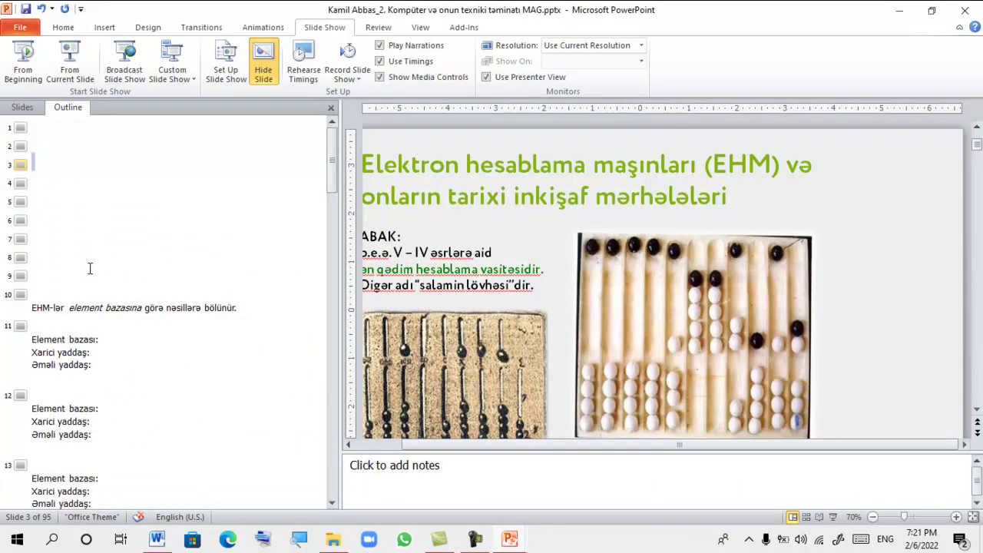
# Type test letters after 'Element bazası:' on slide 11 in the outline, then bring Word back
pyautogui.scroll(-3, 115, 307)
pyautogui.scroll(-2, 95, 314)
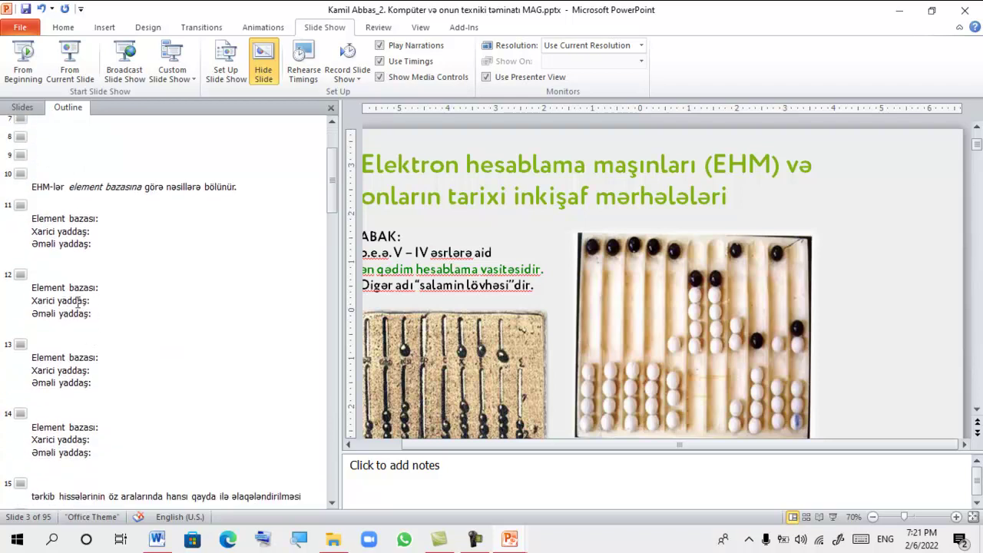
pyautogui.click(79, 302)
pyautogui.click(72, 381)
pyautogui.click(88, 221)
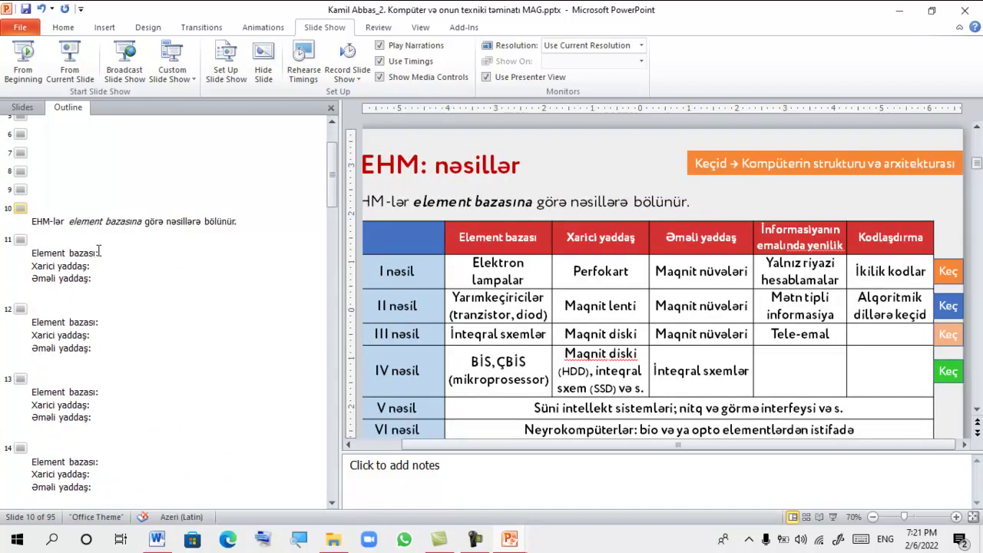
pyautogui.click(96, 264)
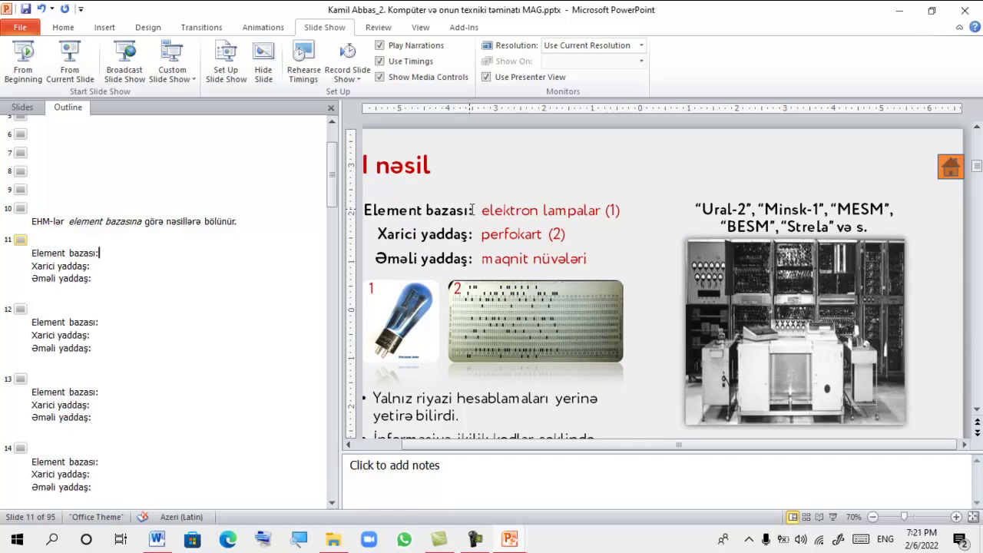
pyautogui.write('fdhxdhxhfxhggffgh')
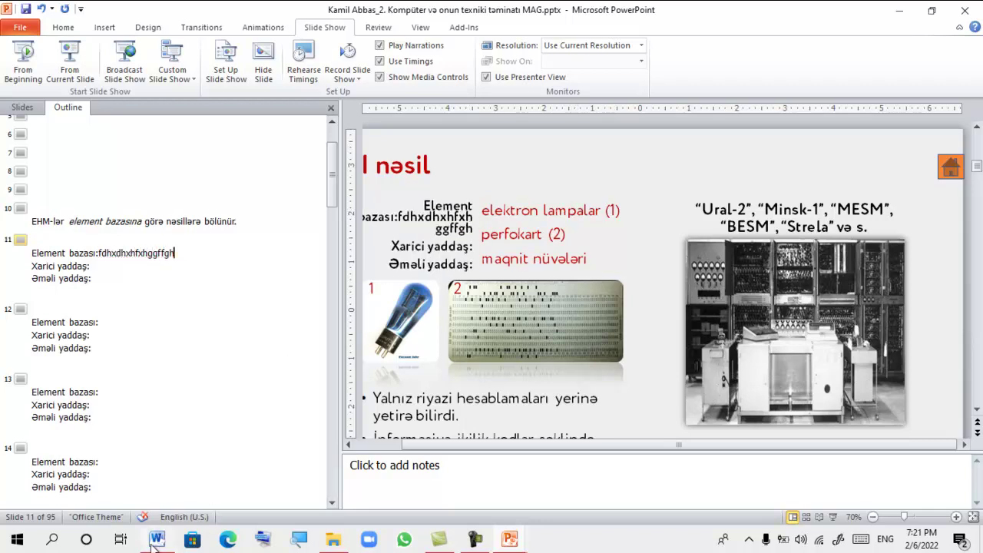
pyautogui.moveTo(156, 547)
pyautogui.click(162, 473)
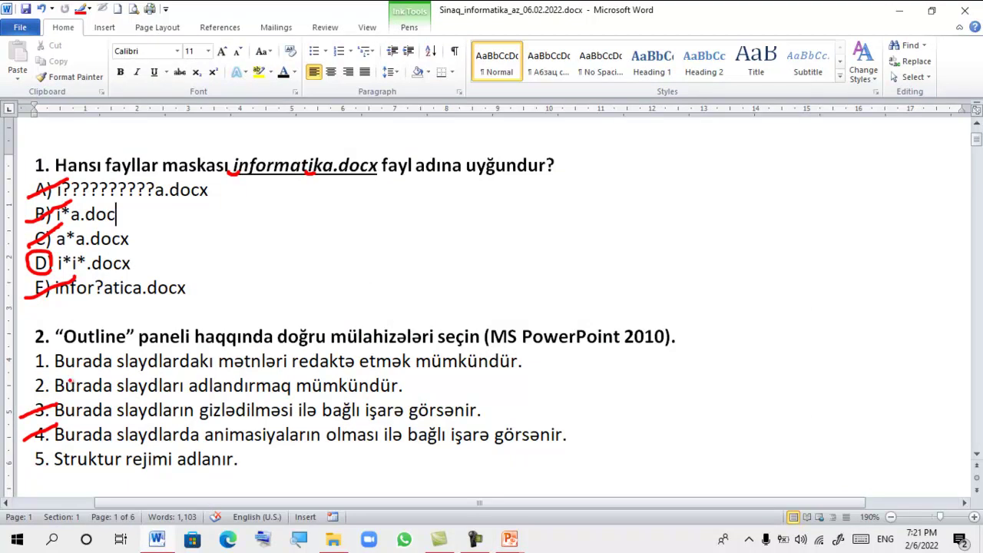
# Circle statements 1 and 5 of question 2 in red, then bring PowerPoint back to the front
pyautogui.moveTo(49, 368); pyautogui.dragTo(48, 361)
pyautogui.moveTo(48, 472)
pyautogui.mouseDown()
pyautogui.moveTo(36, 447)
pyautogui.moveTo(52, 453)
pyautogui.mouseUp()
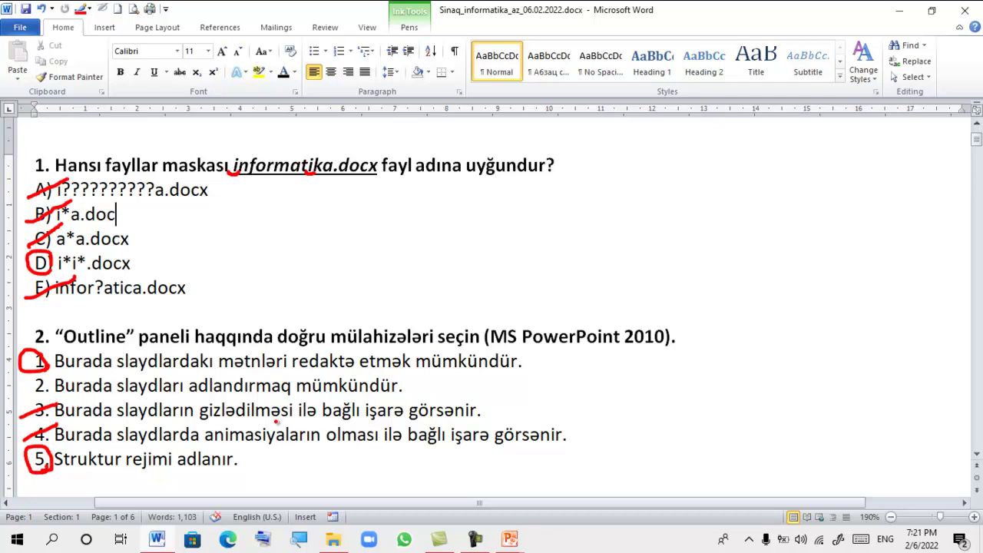
pyautogui.moveTo(518, 542)
pyautogui.click(549, 485)
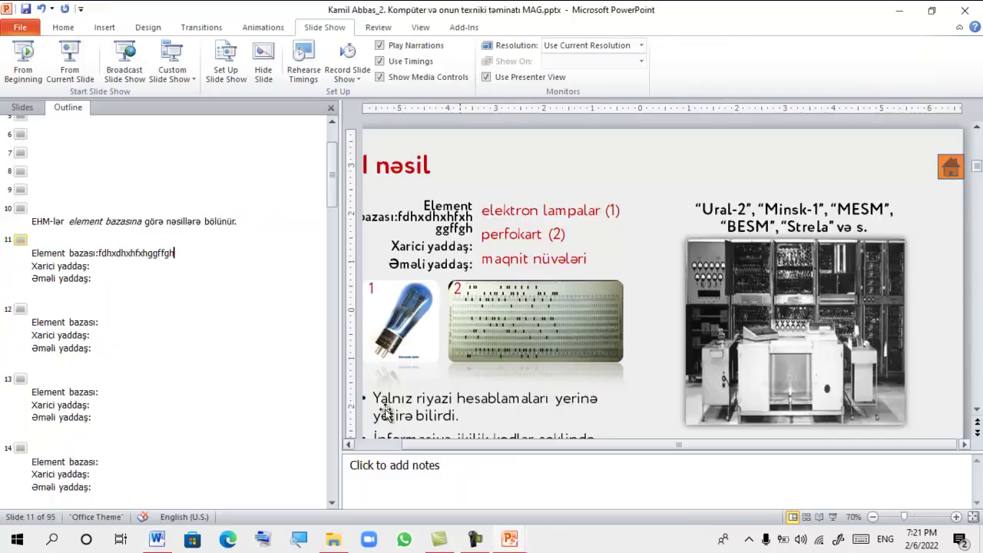
# Give slide 11 the title 'Kompüter' in the outline using the Azerbaijani keyboard
pyautogui.click(39, 237)
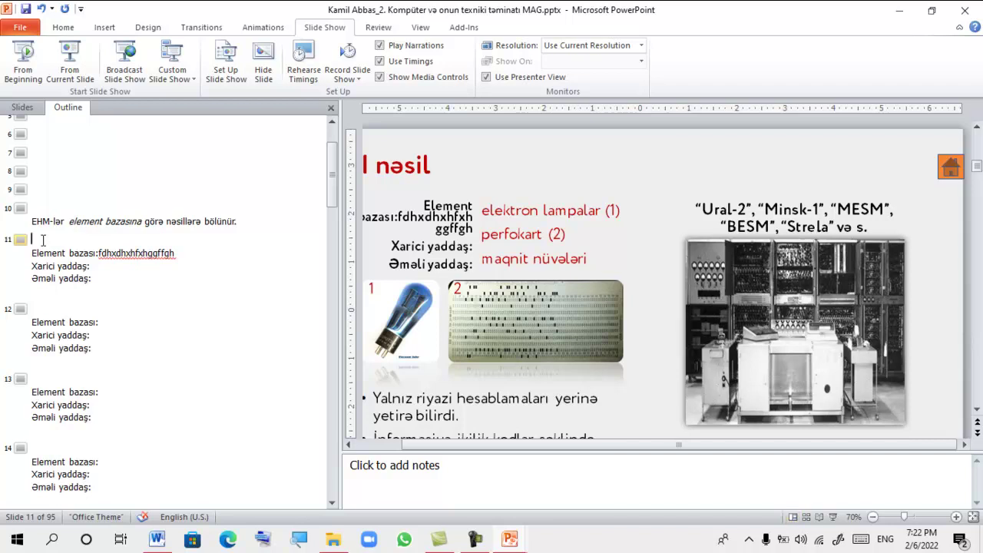
pyautogui.press('super+space')
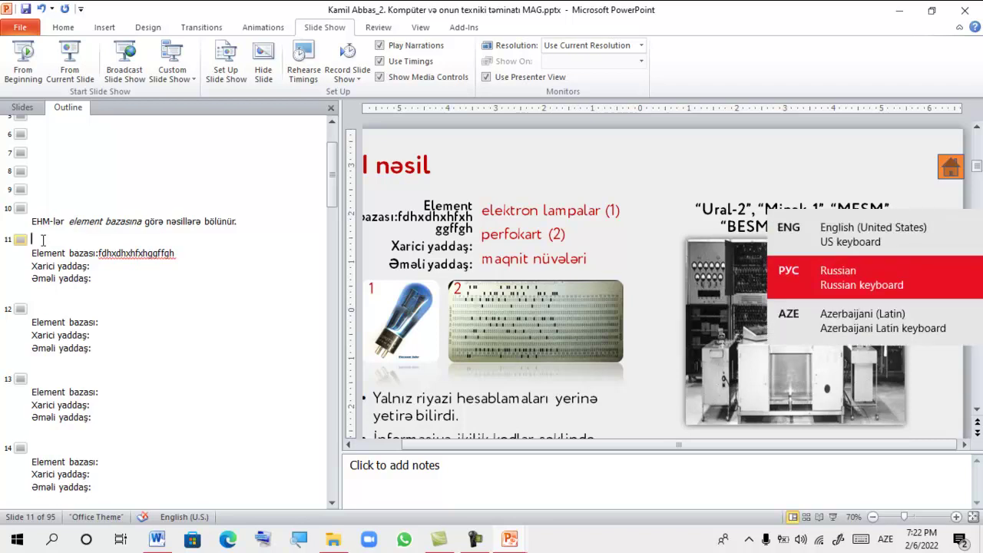
pyautogui.press('super+space')
pyautogui.write('Kompüter')
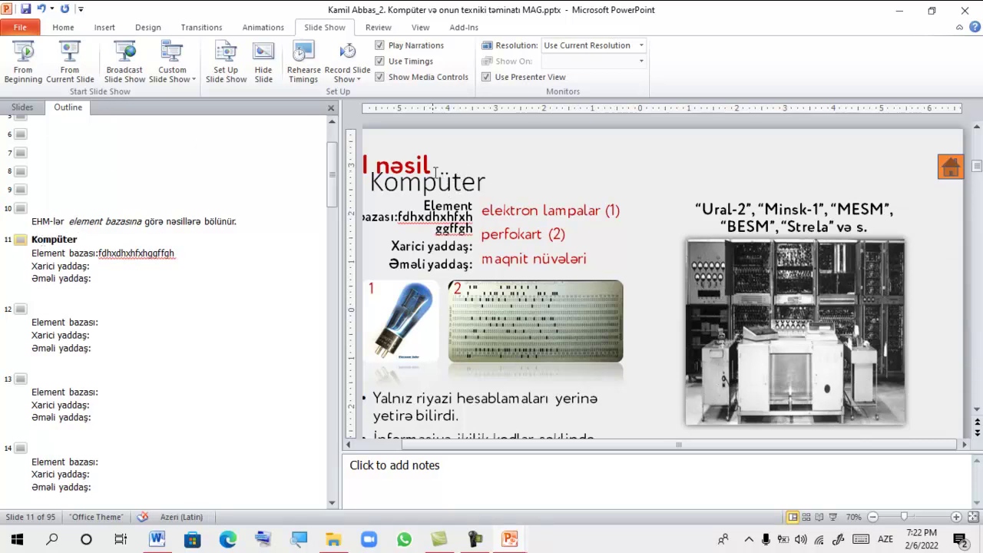
# Look through the slide layout list without changing it, then show slide thumbnails
pyautogui.click(63, 27)
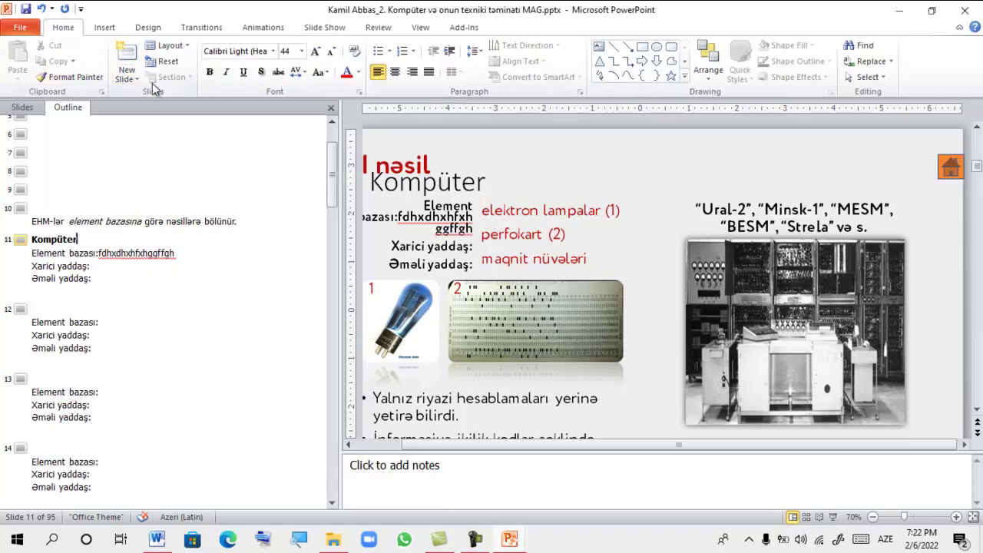
pyautogui.click(168, 45)
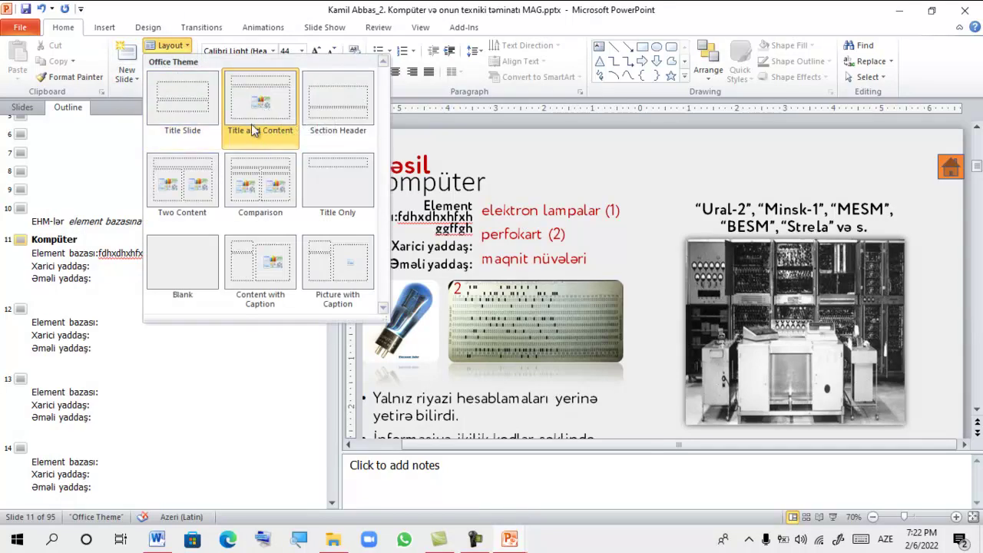
pyautogui.press('Escape')
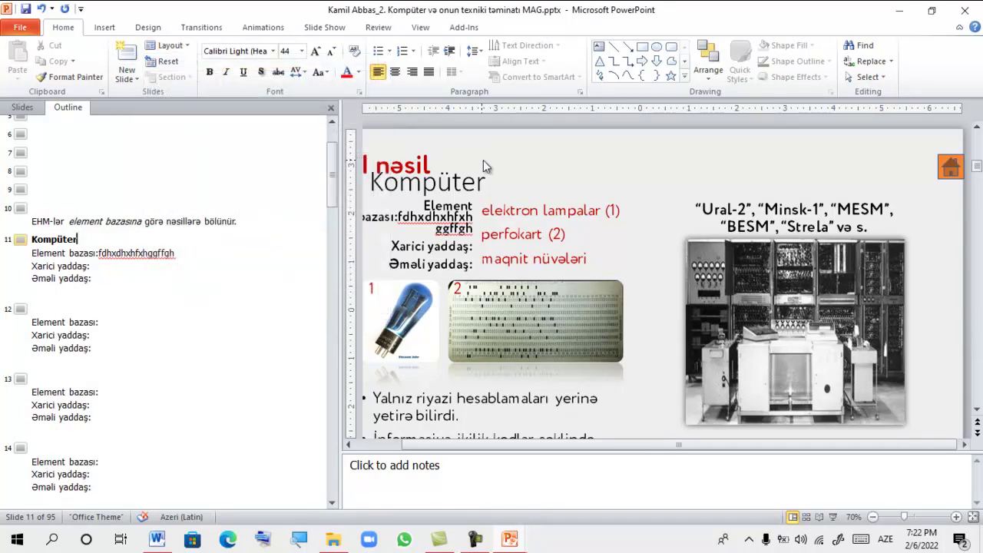
pyautogui.click(21, 107)
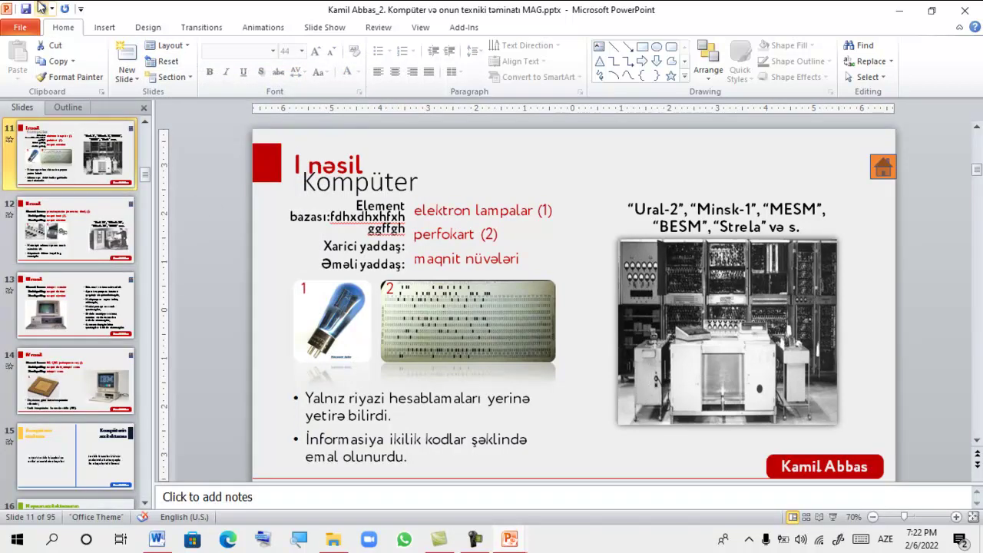
# Add a blank slide 12 after slide 11 and try selecting its title and body placeholders
pyautogui.click(129, 56)
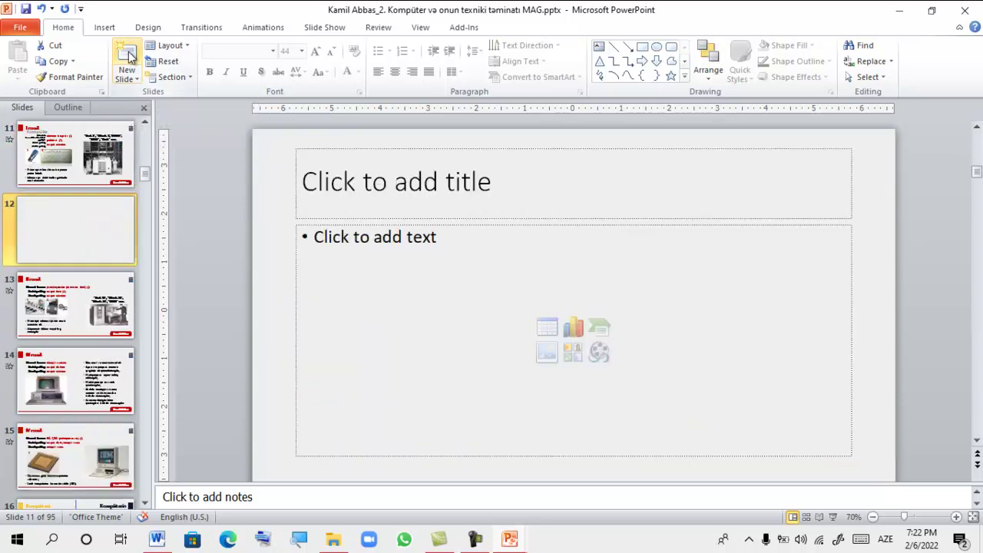
pyautogui.moveTo(278, 143)
pyautogui.mouseDown()
pyautogui.moveTo(710, 355)
pyautogui.moveTo(879, 465)
pyautogui.mouseUp()
pyautogui.click(880, 455)
pyautogui.click(489, 177)
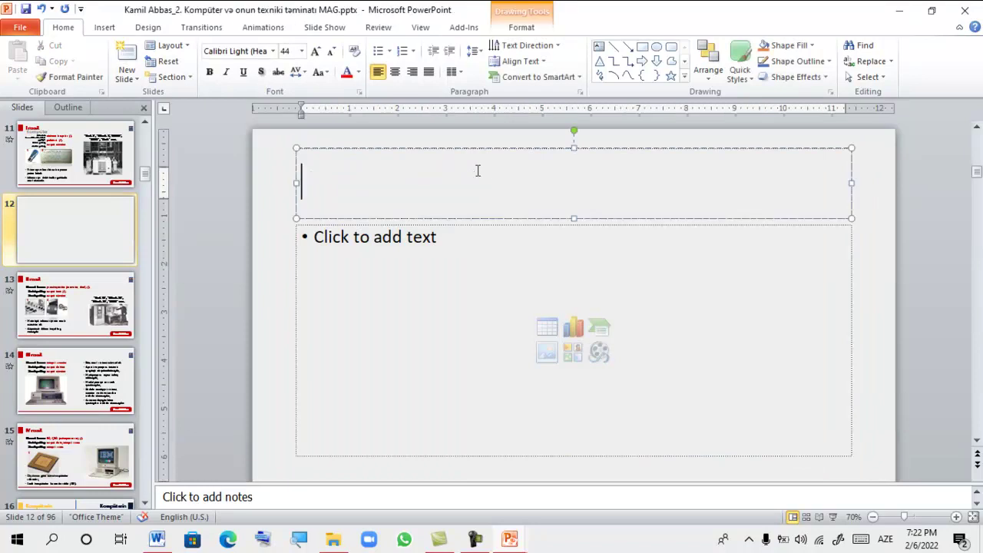
pyautogui.click(455, 149)
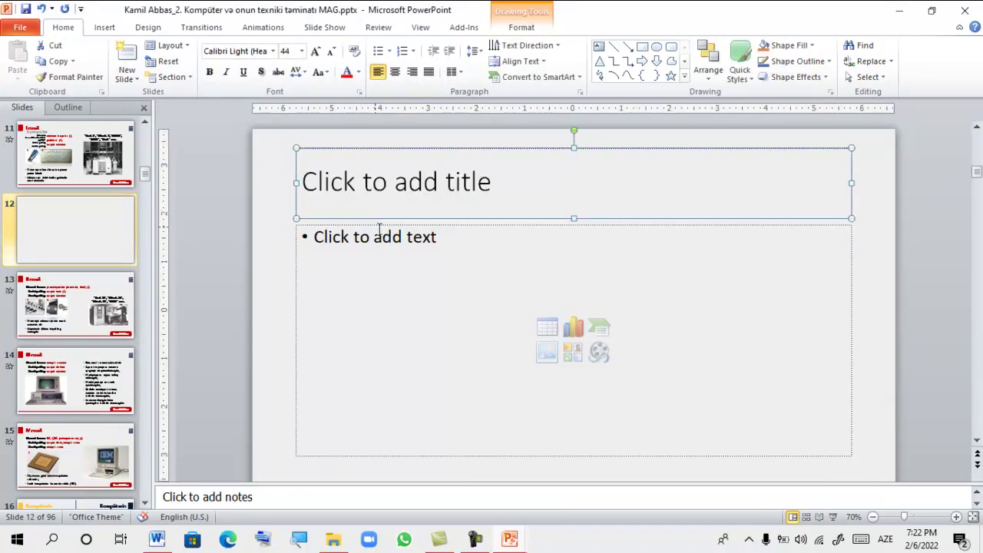
pyautogui.click(297, 295)
pyautogui.click(406, 149)
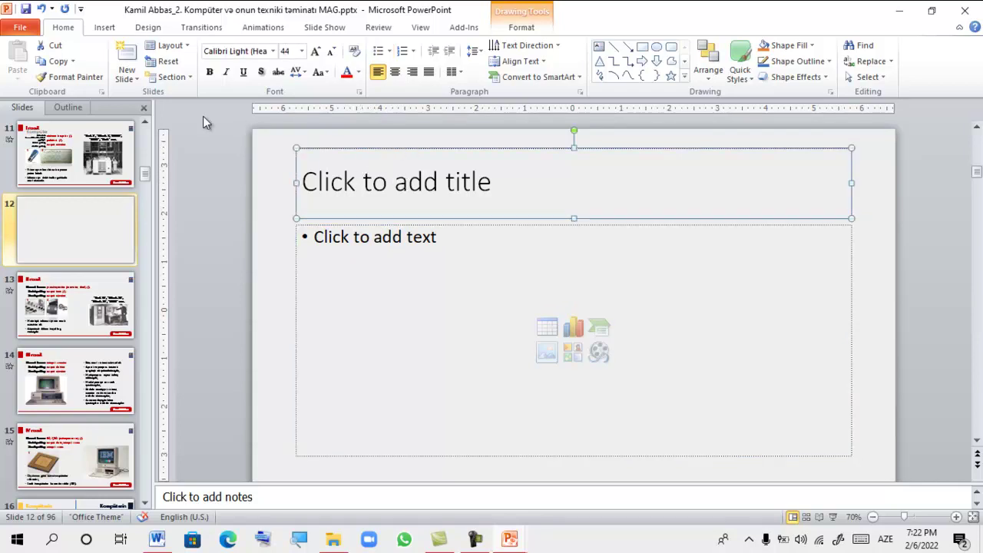
# Check 'Kompüter' on slide 11 in the outline, then return to thumbnails and display slide 10
pyautogui.click(68, 108)
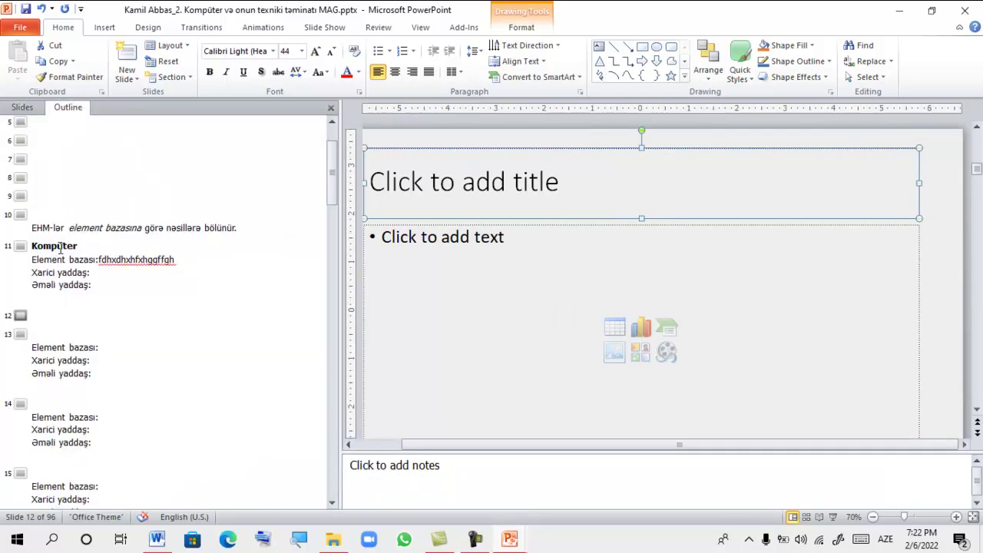
pyautogui.click(84, 246)
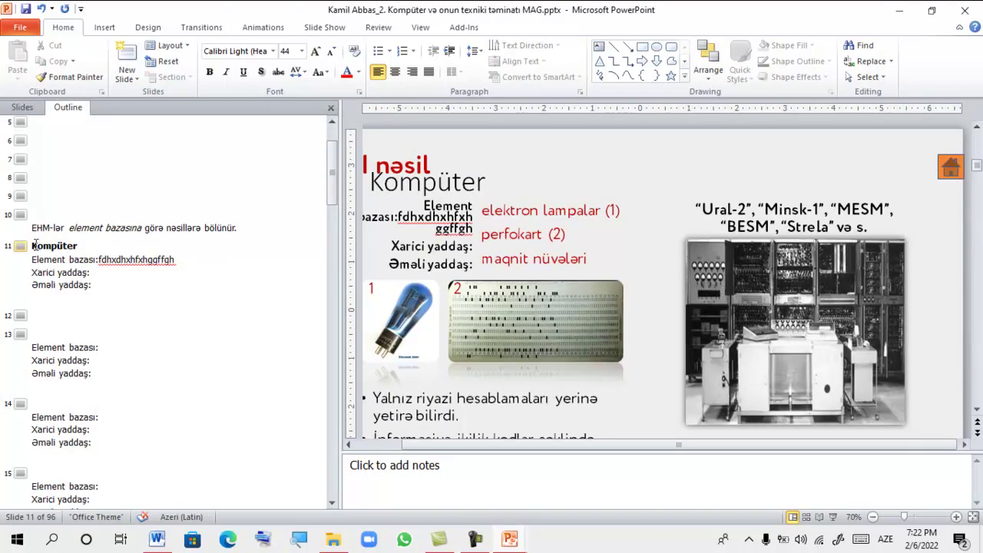
pyautogui.moveTo(32, 246); pyautogui.dragTo(80, 245)
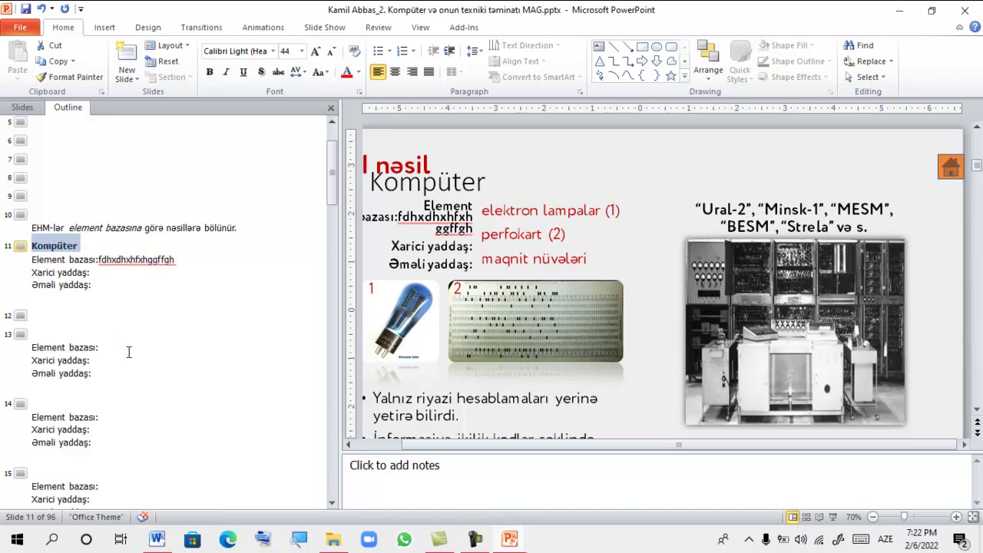
pyautogui.click(20, 108)
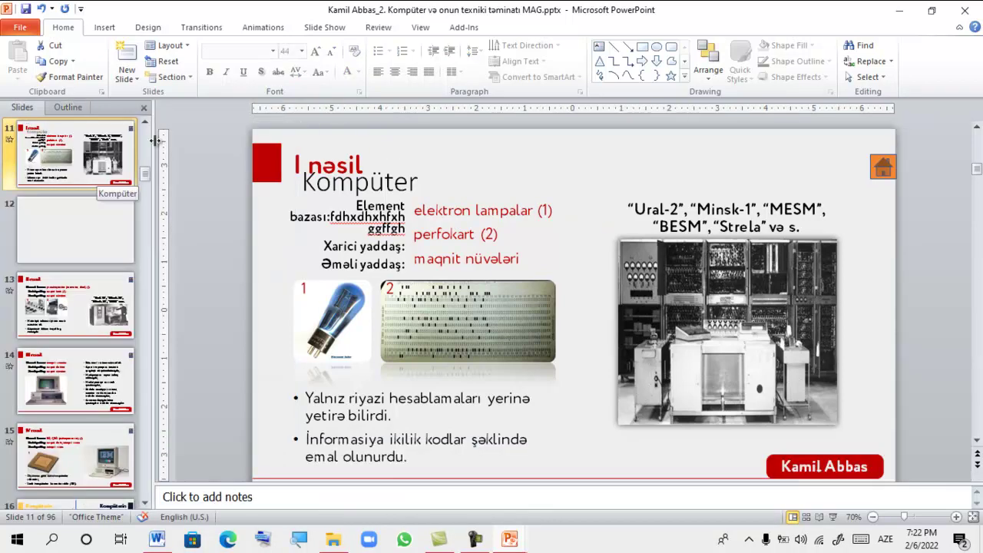
pyautogui.press('Up')
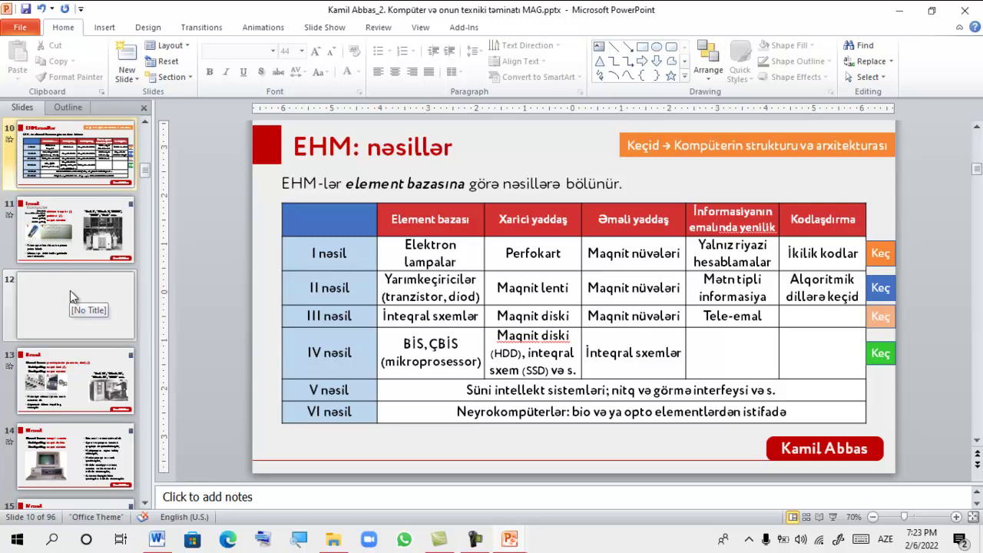
# Back in Word, circle statement 2 and answer B) 1, 2, 5 of question 2 in red
pyautogui.click(157, 540)
pyautogui.moveTo(55, 383); pyautogui.dragTo(46, 375)
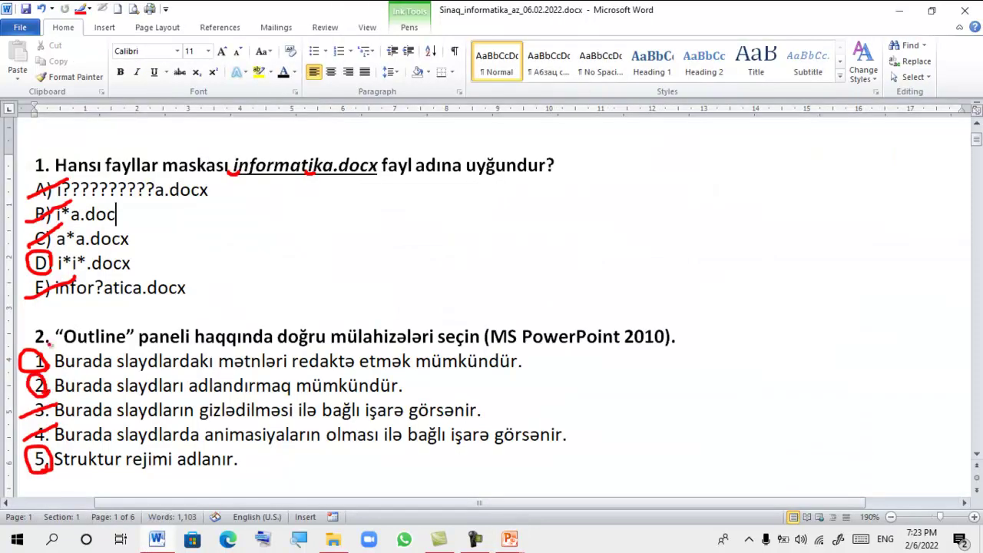
pyautogui.scroll(-2, 55, 350)
pyautogui.scroll(-1, 62, 355)
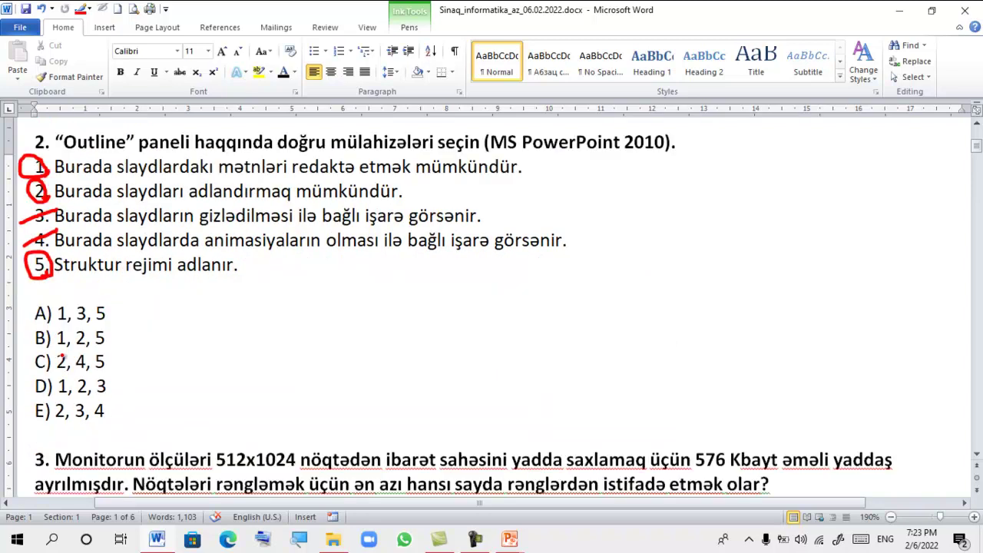
pyautogui.moveTo(43, 339); pyautogui.dragTo(49, 332)
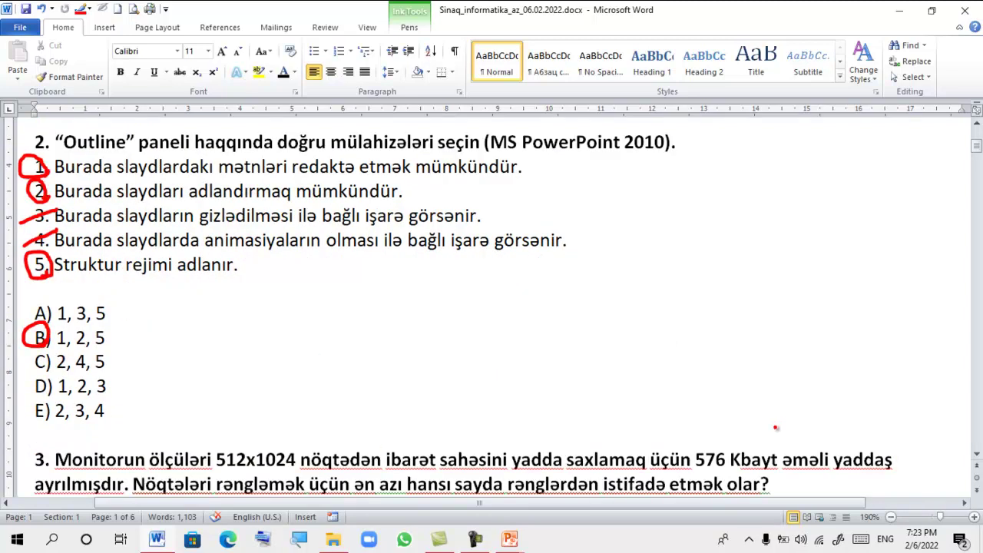
pyautogui.scroll(-2, 772, 428)
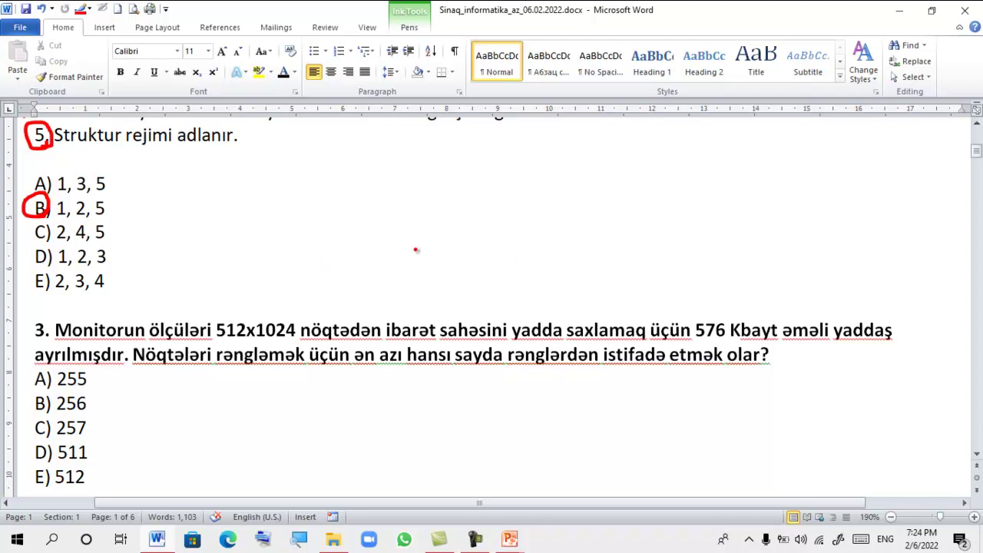
# Handwrite the first line of working for question 3: 576 Kb = 2⁹·2¹⁰·X bit
pyautogui.moveTo(249, 223)
pyautogui.mouseDown()
pyautogui.moveTo(246, 255)
pyautogui.moveTo(274, 217)
pyautogui.moveTo(302, 219)
pyautogui.moveTo(289, 256)
pyautogui.moveTo(318, 240)
pyautogui.moveTo(327, 256)
pyautogui.moveTo(324, 240)
pyautogui.mouseUp()
pyautogui.moveTo(375, 217)
pyautogui.mouseDown()
pyautogui.moveTo(374, 254)
pyautogui.moveTo(377, 235)
pyautogui.moveTo(404, 249)
pyautogui.mouseUp()
pyautogui.moveTo(419, 209)
pyautogui.mouseDown()
pyautogui.moveTo(410, 250)
pyautogui.moveTo(464, 225)
pyautogui.moveTo(462, 235)
pyautogui.moveTo(483, 217)
pyautogui.moveTo(490, 249)
pyautogui.moveTo(507, 245)
pyautogui.mouseUp()
pyautogui.moveTo(510, 194)
pyautogui.mouseDown()
pyautogui.moveTo(508, 212)
pyautogui.moveTo(572, 247)
pyautogui.mouseUp()
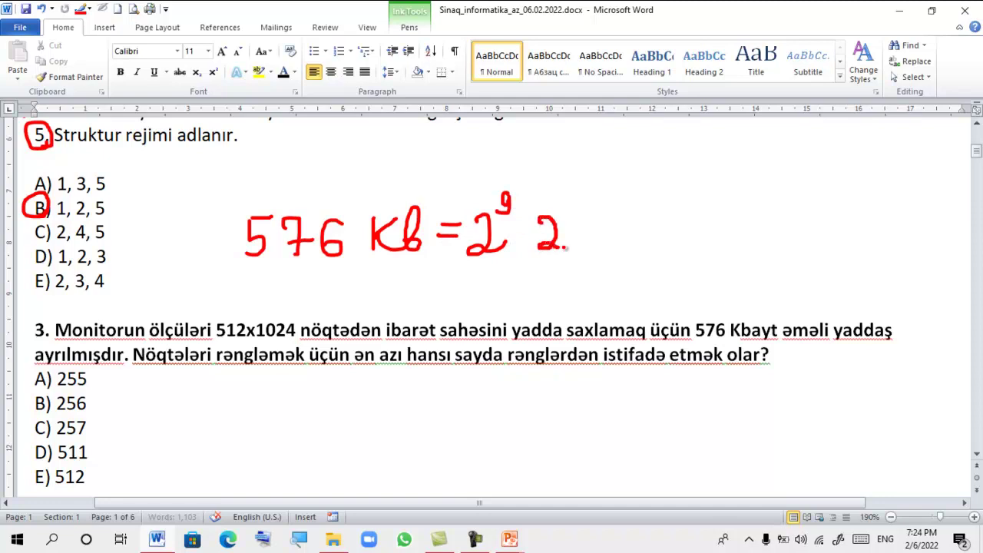
pyautogui.moveTo(563, 197)
pyautogui.mouseDown()
pyautogui.moveTo(574, 204)
pyautogui.moveTo(579, 190)
pyautogui.mouseUp()
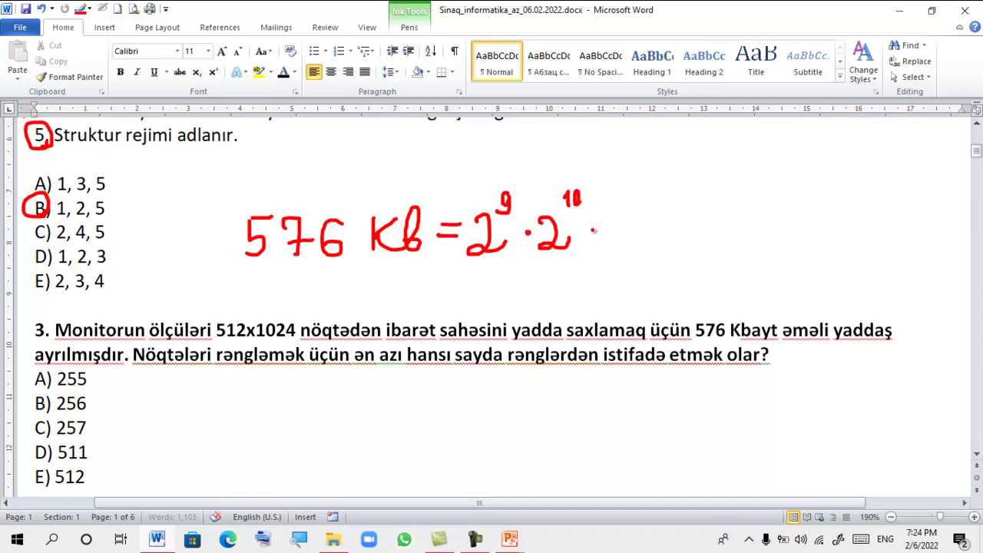
pyautogui.moveTo(635, 212)
pyautogui.mouseDown()
pyautogui.moveTo(610, 253)
pyautogui.moveTo(634, 253)
pyautogui.mouseUp()
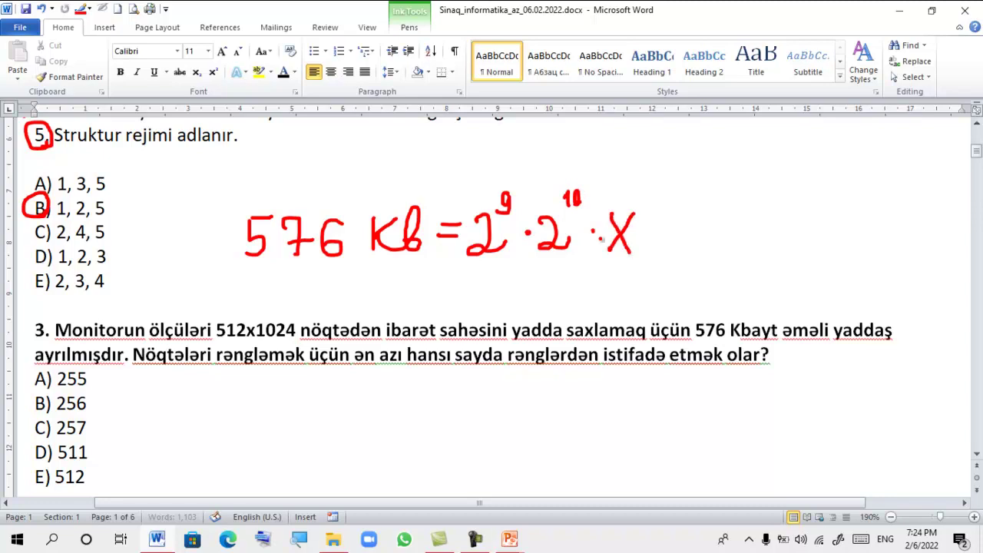
pyautogui.click(591, 231)
pyautogui.click(651, 235)
pyautogui.moveTo(665, 197)
pyautogui.mouseDown()
pyautogui.moveTo(657, 224)
pyautogui.moveTo(667, 249)
pyautogui.moveTo(692, 247)
pyautogui.mouseUp()
pyautogui.click(696, 207)
pyautogui.moveTo(703, 198)
pyautogui.mouseDown()
pyautogui.moveTo(704, 244)
pyautogui.moveTo(717, 246)
pyautogui.moveTo(717, 208)
pyautogui.mouseUp()
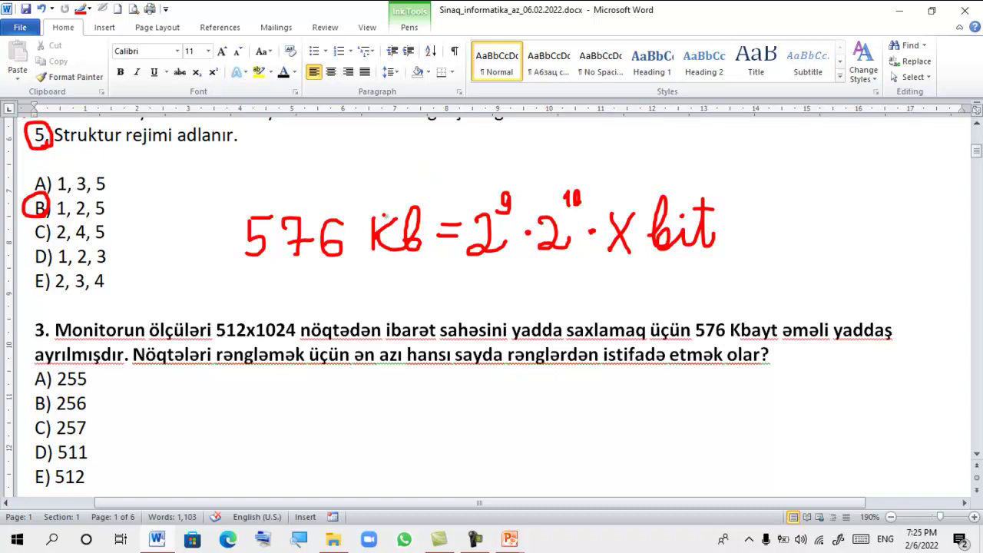
# Write the second line, 576·2¹³ bit = x·2¹⁵ bit, and cross out the cancelled powers of two
pyautogui.moveTo(274, 272); pyautogui.dragTo(266, 306)
pyautogui.moveTo(275, 270)
pyautogui.mouseDown()
pyautogui.moveTo(290, 269)
pyautogui.moveTo(310, 303)
pyautogui.moveTo(323, 290)
pyautogui.moveTo(342, 296)
pyautogui.mouseUp()
pyautogui.moveTo(384, 280); pyautogui.dragTo(408, 304)
pyautogui.moveTo(437, 266); pyautogui.dragTo(472, 304)
pyautogui.moveTo(484, 266)
pyautogui.mouseDown()
pyautogui.moveTo(488, 306)
pyautogui.moveTo(492, 277)
pyautogui.moveTo(546, 276)
pyautogui.moveTo(564, 299)
pyautogui.moveTo(633, 299)
pyautogui.mouseUp()
pyautogui.click(590, 289)
pyautogui.moveTo(659, 266); pyautogui.dragTo(660, 278)
pyautogui.moveTo(667, 263); pyautogui.dragTo(664, 278)
pyautogui.moveTo(676, 261); pyautogui.dragTo(685, 298)
pyautogui.moveTo(697, 278); pyautogui.dragTo(718, 265)
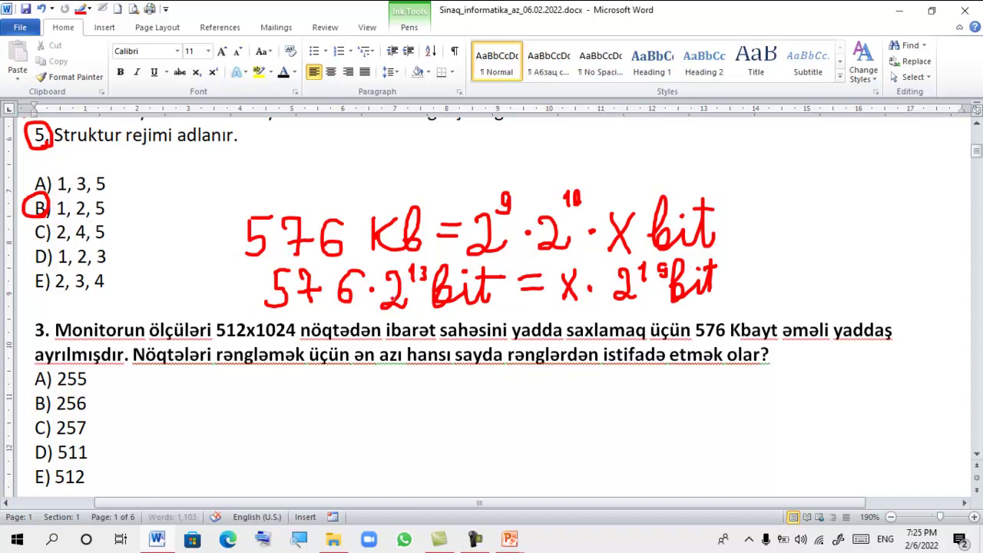
pyautogui.moveTo(371, 316)
pyautogui.mouseDown()
pyautogui.moveTo(427, 258)
pyautogui.moveTo(384, 304)
pyautogui.mouseUp()
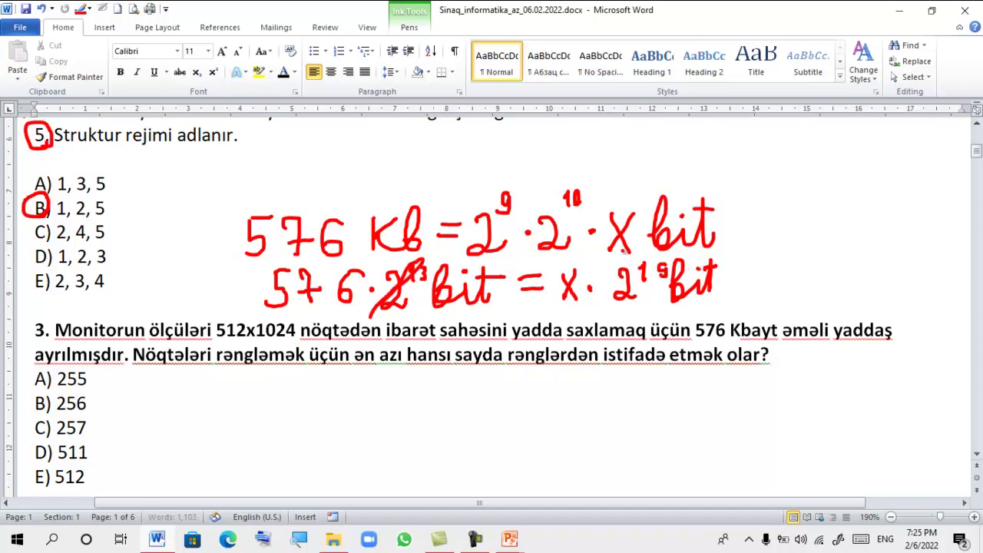
pyautogui.moveTo(612, 307); pyautogui.dragTo(663, 258)
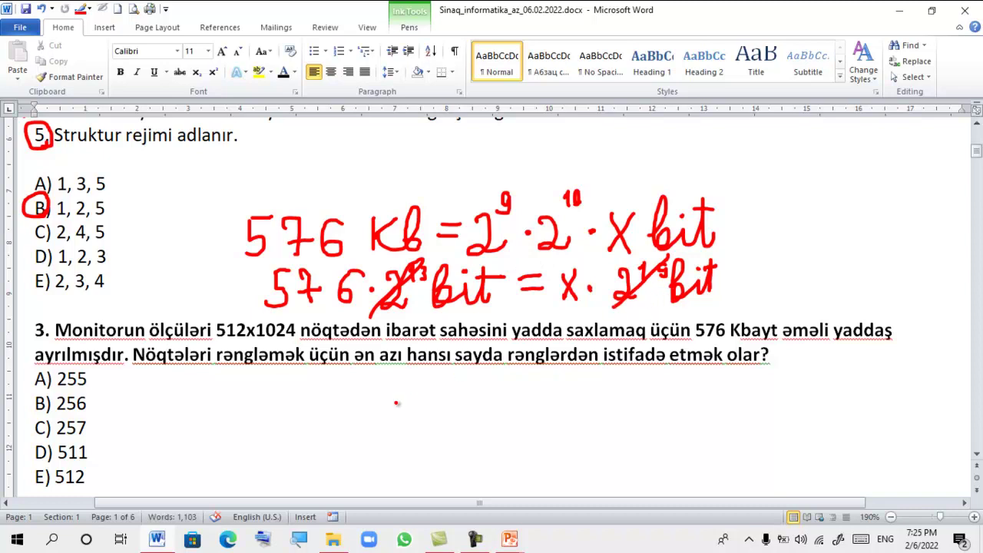
# Write 576 bit = X below question 3 and note 2⁶ under the crossed-out 2¹⁵
pyautogui.moveTo(336, 398)
pyautogui.mouseDown()
pyautogui.moveTo(331, 428)
pyautogui.moveTo(354, 396)
pyautogui.moveTo(396, 432)
pyautogui.mouseUp()
pyautogui.moveTo(358, 401)
pyautogui.mouseDown()
pyautogui.moveTo(367, 430)
pyautogui.moveTo(389, 418)
pyautogui.mouseUp()
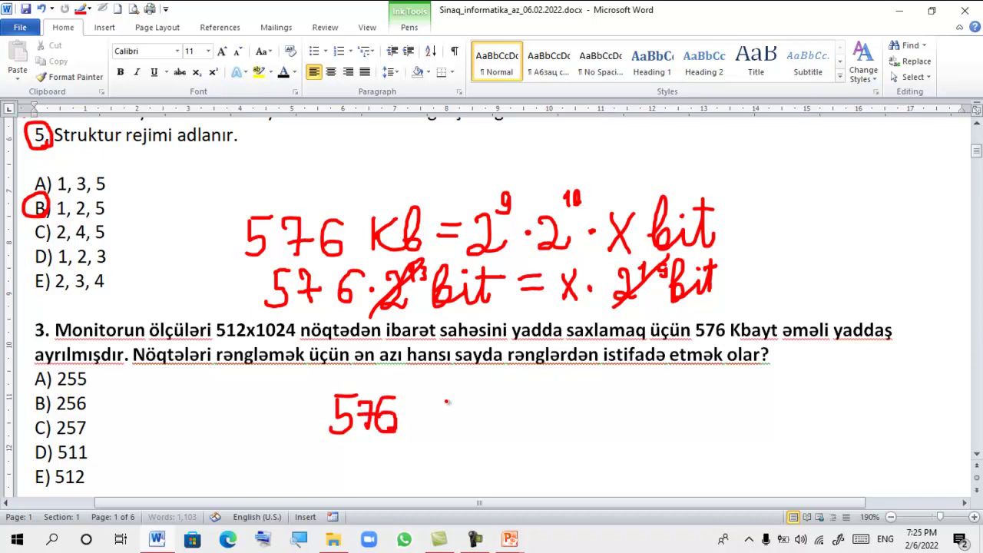
pyautogui.moveTo(433, 393)
pyautogui.mouseDown()
pyautogui.moveTo(430, 432)
pyautogui.moveTo(461, 433)
pyautogui.mouseUp()
pyautogui.moveTo(474, 396); pyautogui.dragTo(484, 432)
pyautogui.moveTo(465, 407); pyautogui.dragTo(489, 406)
pyautogui.moveTo(511, 416); pyautogui.dragTo(529, 415)
pyautogui.moveTo(511, 426)
pyautogui.mouseDown()
pyautogui.moveTo(530, 425)
pyautogui.moveTo(533, 451)
pyautogui.mouseUp()
pyautogui.moveTo(533, 413); pyautogui.dragTo(564, 445)
pyautogui.moveTo(644, 305)
pyautogui.mouseDown()
pyautogui.moveTo(656, 323)
pyautogui.moveTo(666, 306)
pyautogui.mouseUp()
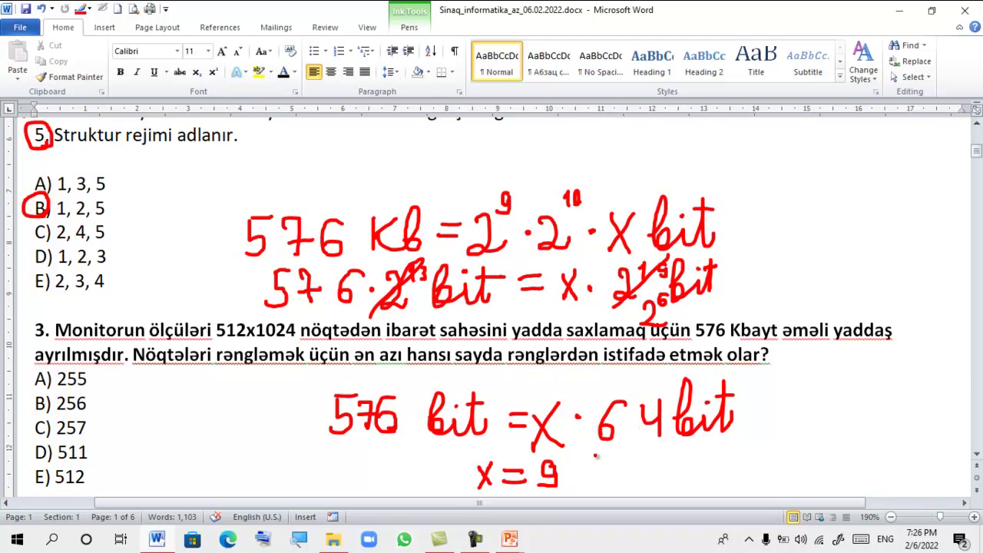
# Write a 2 under x = 9 and ink 256 = 2⁸ in red
pyautogui.scroll(-1, 596, 456)
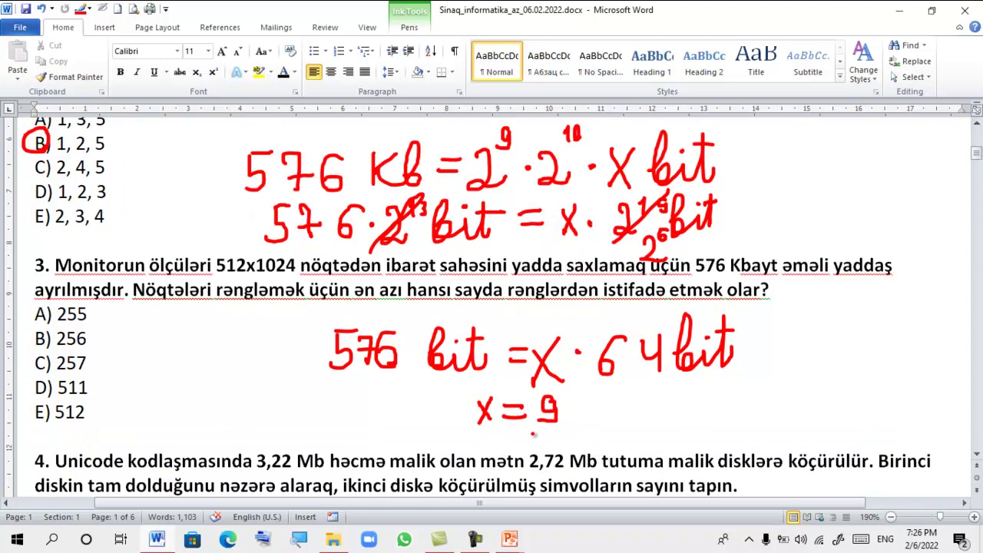
pyautogui.moveTo(515, 420); pyautogui.dragTo(538, 453)
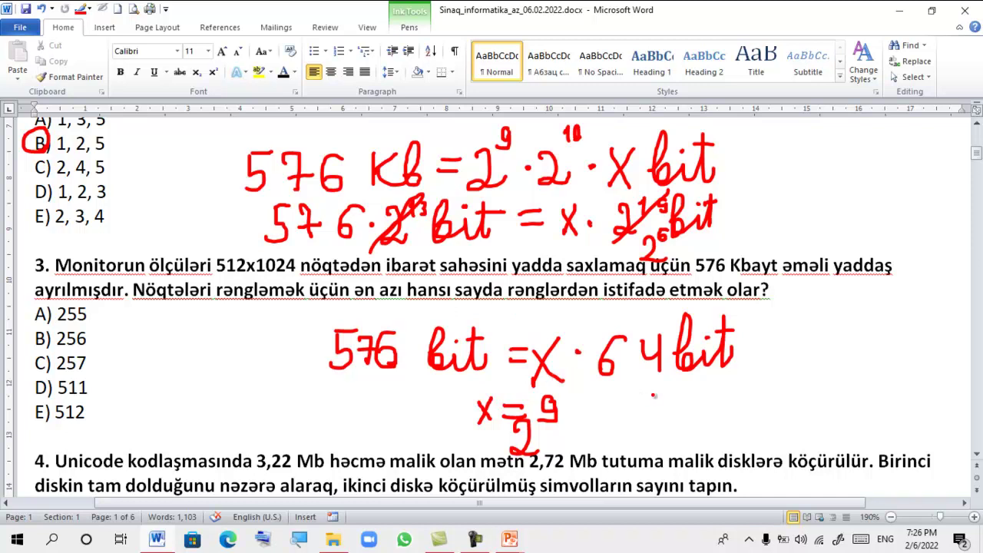
pyautogui.moveTo(710, 415); pyautogui.dragTo(726, 443)
pyautogui.moveTo(741, 411)
pyautogui.mouseDown()
pyautogui.moveTo(750, 423)
pyautogui.moveTo(736, 439)
pyautogui.moveTo(760, 406)
pyautogui.moveTo(759, 423)
pyautogui.moveTo(809, 412)
pyautogui.moveTo(837, 437)
pyautogui.mouseUp()
pyautogui.moveTo(844, 375); pyautogui.dragTo(842, 385)
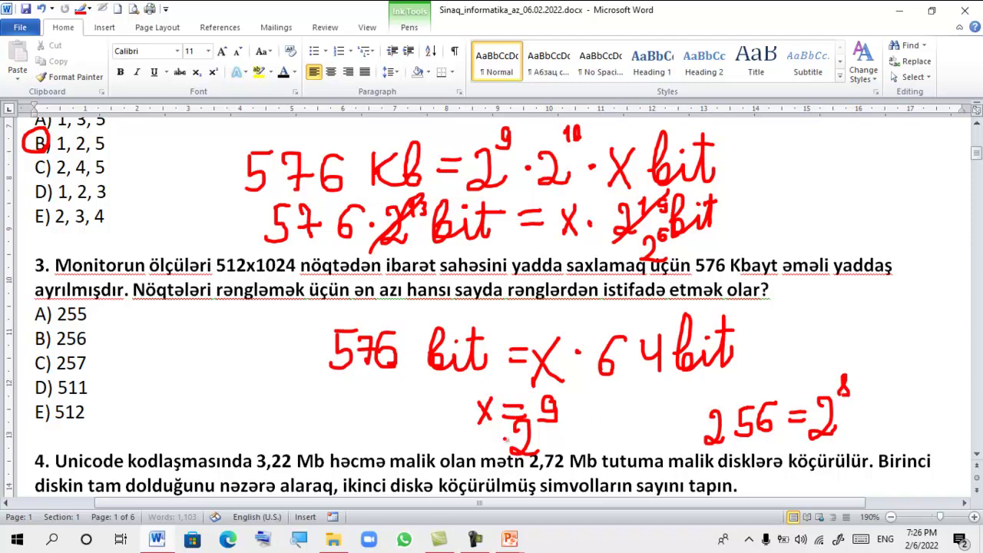
# Ink the inequality 2⁸ < 257 < 2⁹ bit below the answer options
pyautogui.moveTo(203, 409)
pyautogui.mouseDown()
pyautogui.moveTo(219, 431)
pyautogui.moveTo(242, 398)
pyautogui.moveTo(268, 428)
pyautogui.moveTo(283, 410)
pyautogui.mouseUp()
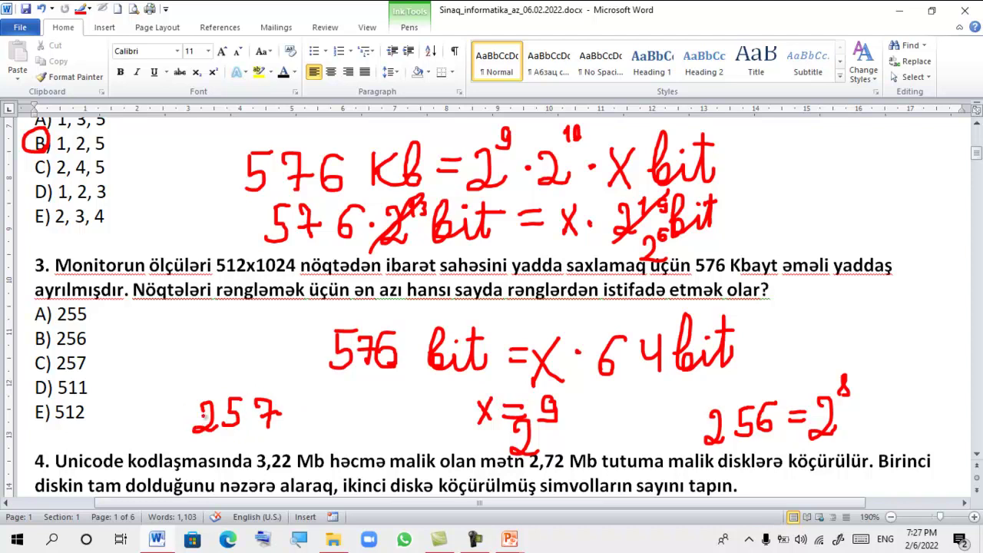
pyautogui.moveTo(309, 401)
pyautogui.mouseDown()
pyautogui.moveTo(308, 422)
pyautogui.moveTo(344, 424)
pyautogui.mouseUp()
pyautogui.moveTo(350, 384); pyautogui.dragTo(345, 402)
pyautogui.moveTo(182, 401)
pyautogui.mouseDown()
pyautogui.moveTo(169, 413)
pyautogui.moveTo(185, 427)
pyautogui.mouseUp()
pyautogui.moveTo(138, 406)
pyautogui.mouseDown()
pyautogui.moveTo(148, 400)
pyautogui.moveTo(160, 432)
pyautogui.mouseUp()
pyautogui.moveTo(159, 390); pyautogui.dragTo(159, 403)
pyautogui.moveTo(355, 384)
pyautogui.mouseDown()
pyautogui.moveTo(358, 402)
pyautogui.moveTo(392, 400)
pyautogui.moveTo(329, 413)
pyautogui.moveTo(344, 379)
pyautogui.moveTo(393, 404)
pyautogui.mouseUp()
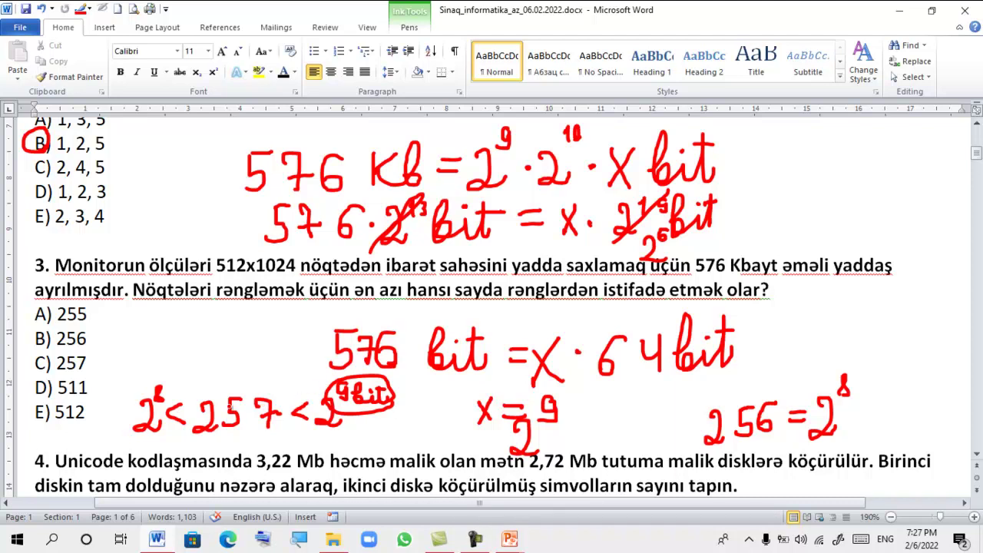
# Circle 257 and answer C, then bring up the MTY lesson folder
pyautogui.moveTo(275, 440)
pyautogui.mouseDown()
pyautogui.moveTo(184, 420)
pyautogui.moveTo(269, 444)
pyautogui.mouseUp()
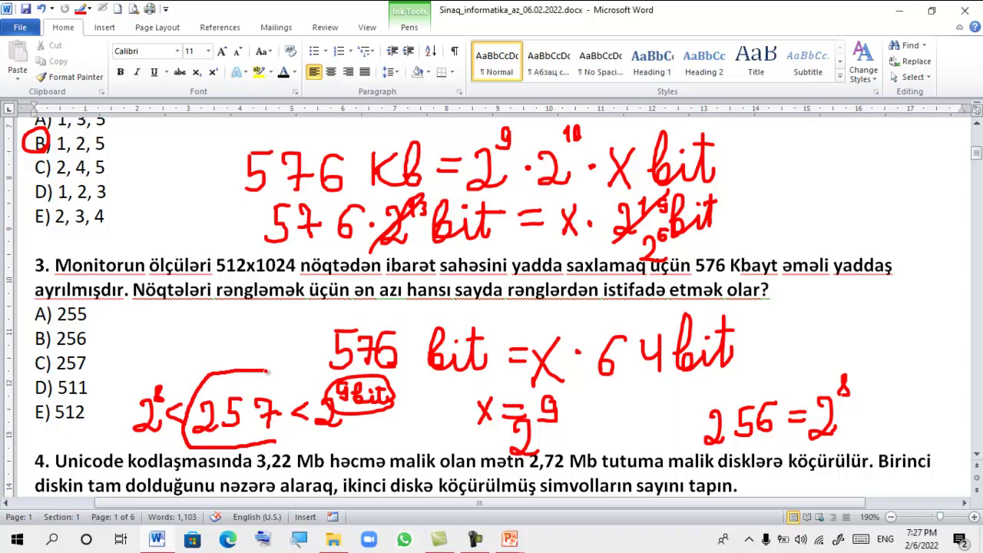
pyautogui.moveTo(54, 373); pyautogui.dragTo(51, 372)
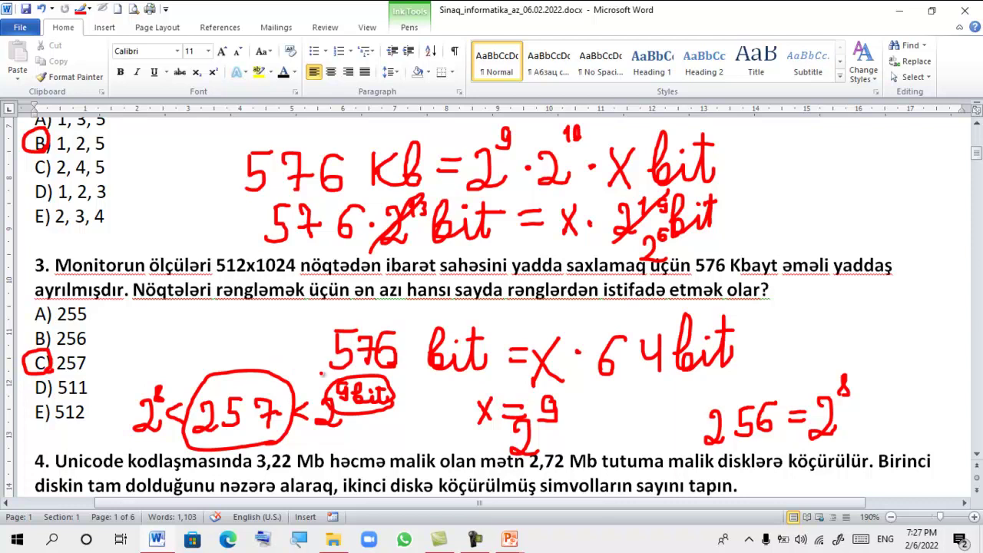
pyautogui.click(334, 539)
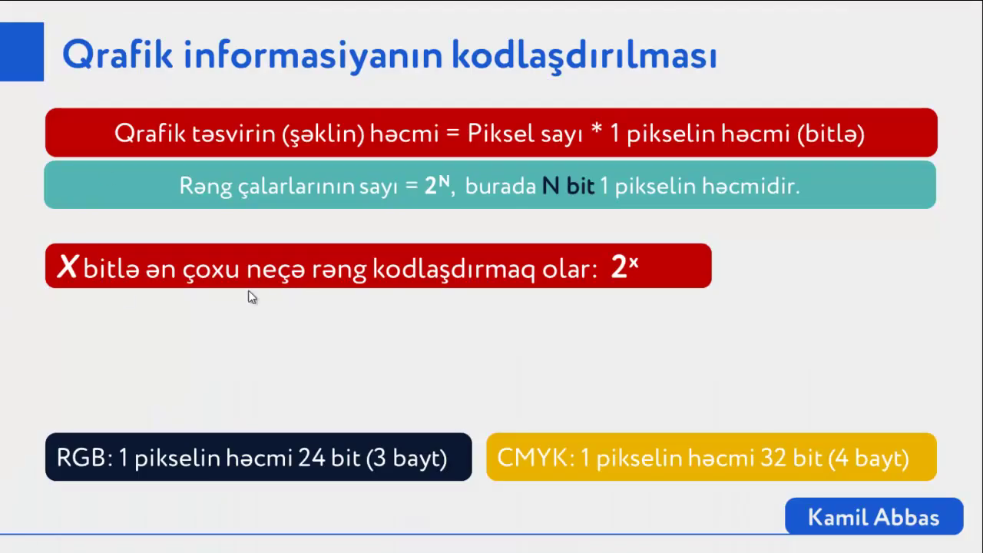
# Reveal the 2^(x-1)+1 minimum-colours bar, hide the pixel callout, and end the slide show
pyautogui.press('Right')
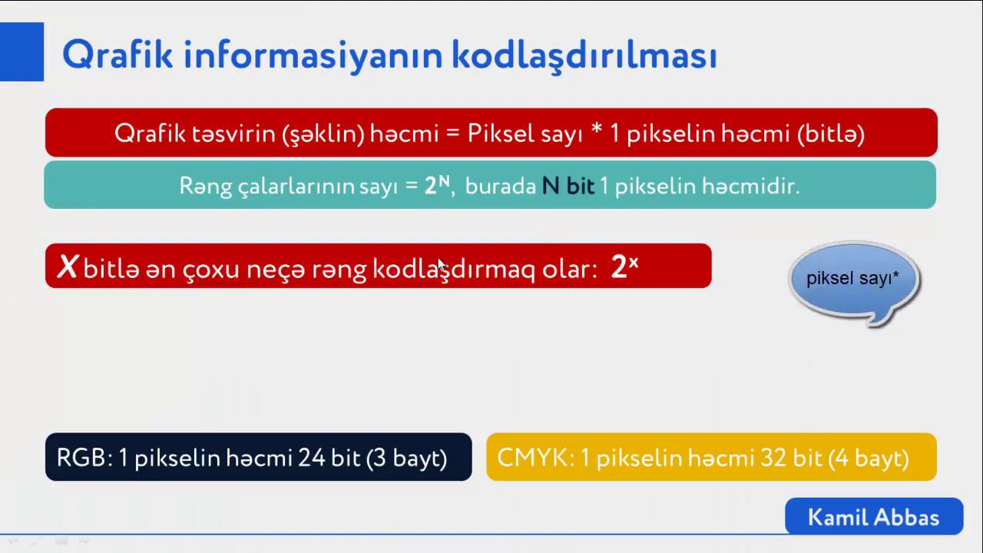
pyautogui.press('Right')
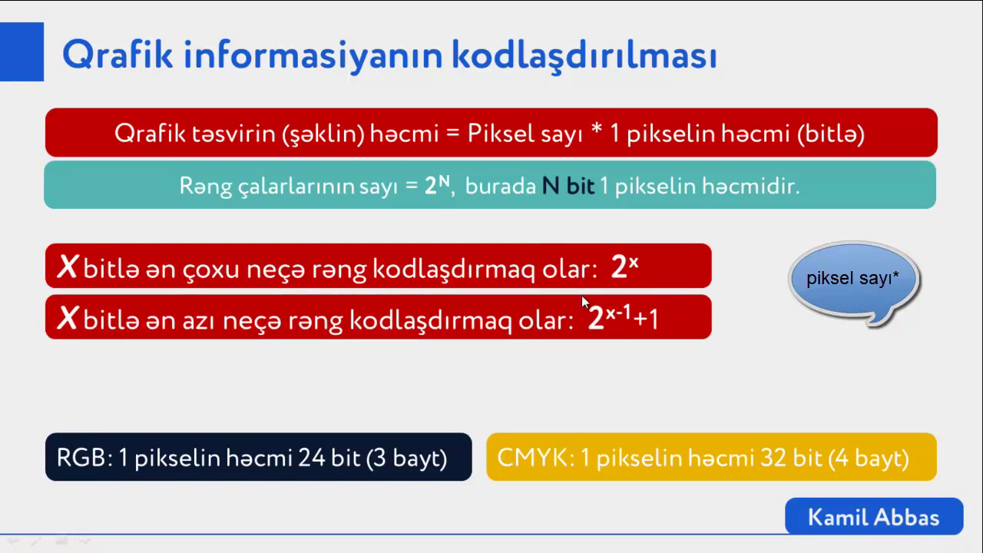
pyautogui.press('Right')
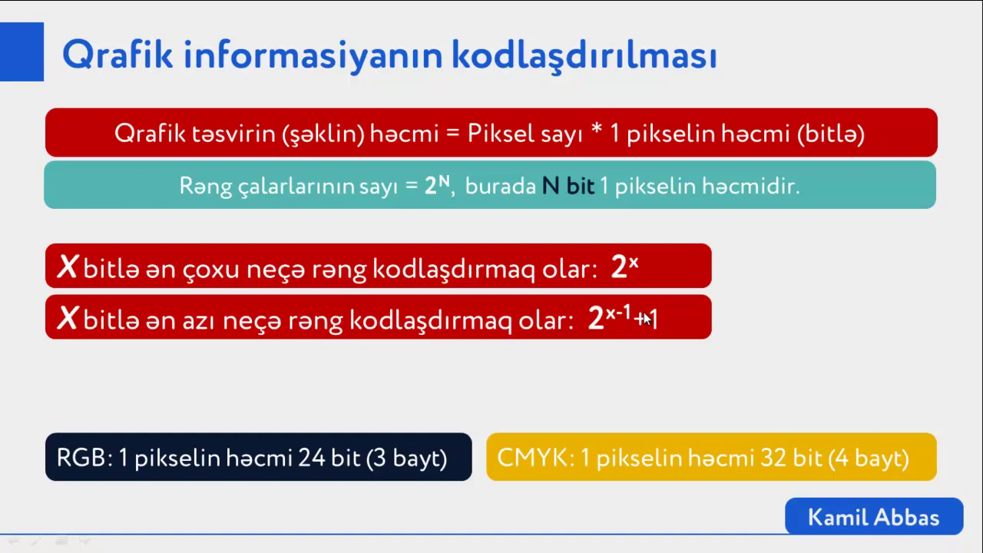
pyautogui.press('Escape')
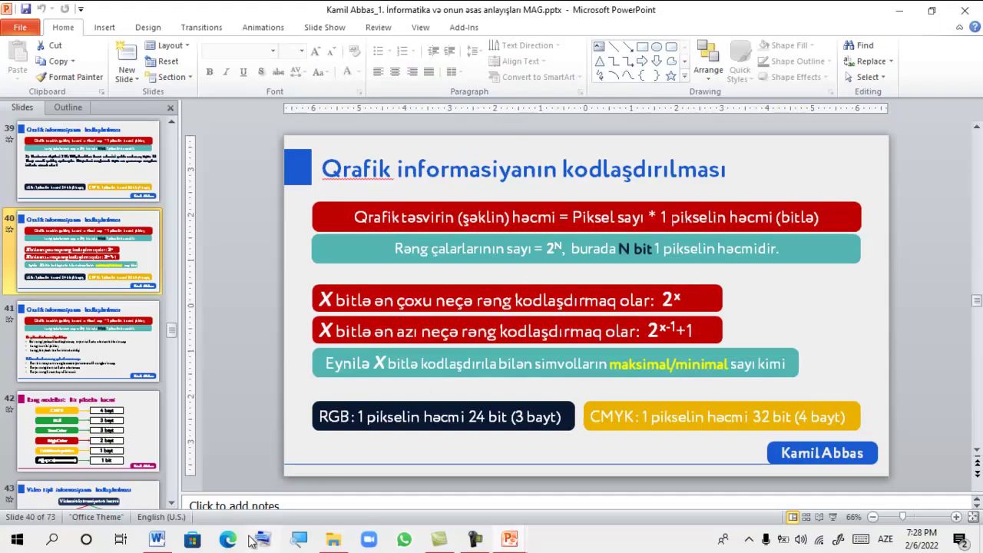
# Back in the Word quiz, write 0,5Mb in red below question 4
pyautogui.click(163, 542)
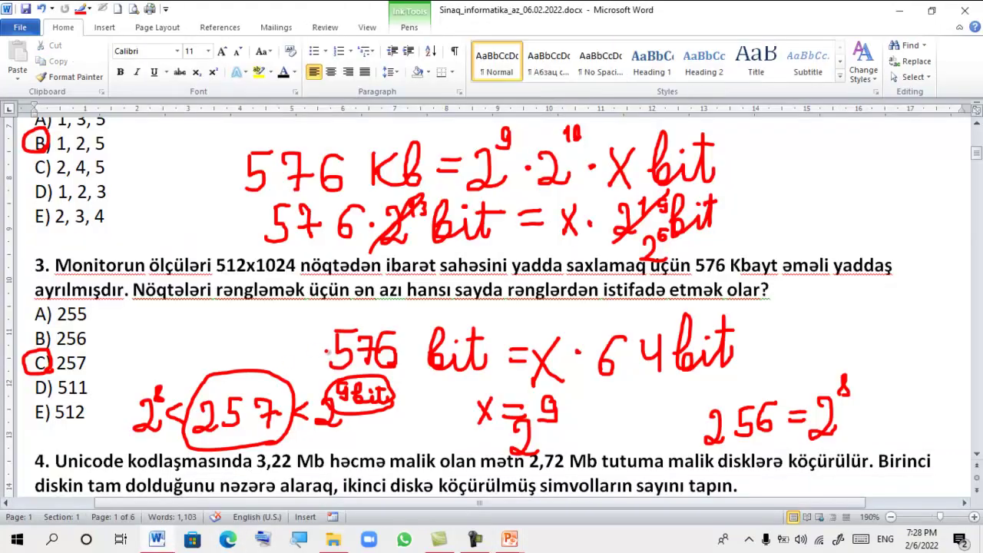
pyautogui.scroll(-5, 331, 354)
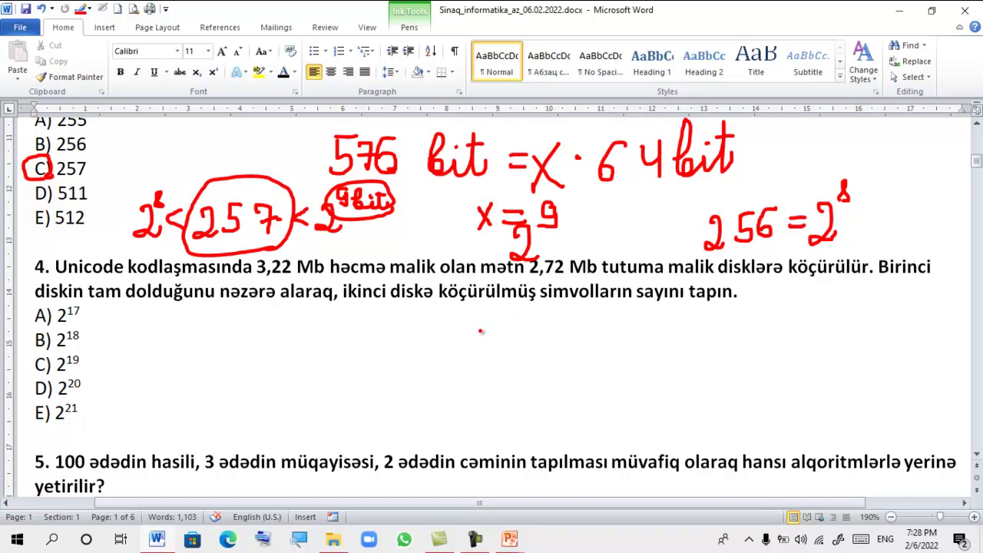
pyautogui.moveTo(484, 329); pyautogui.dragTo(495, 359)
pyautogui.moveTo(520, 320)
pyautogui.mouseDown()
pyautogui.moveTo(507, 347)
pyautogui.moveTo(533, 318)
pyautogui.mouseUp()
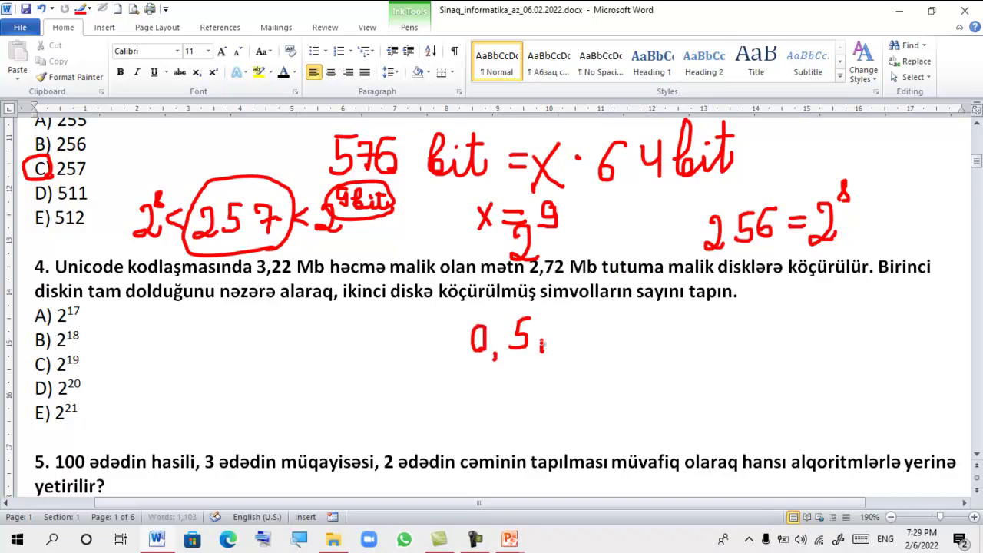
pyautogui.moveTo(542, 352); pyautogui.dragTo(576, 352)
pyautogui.moveTo(589, 312); pyautogui.dragTo(585, 350)
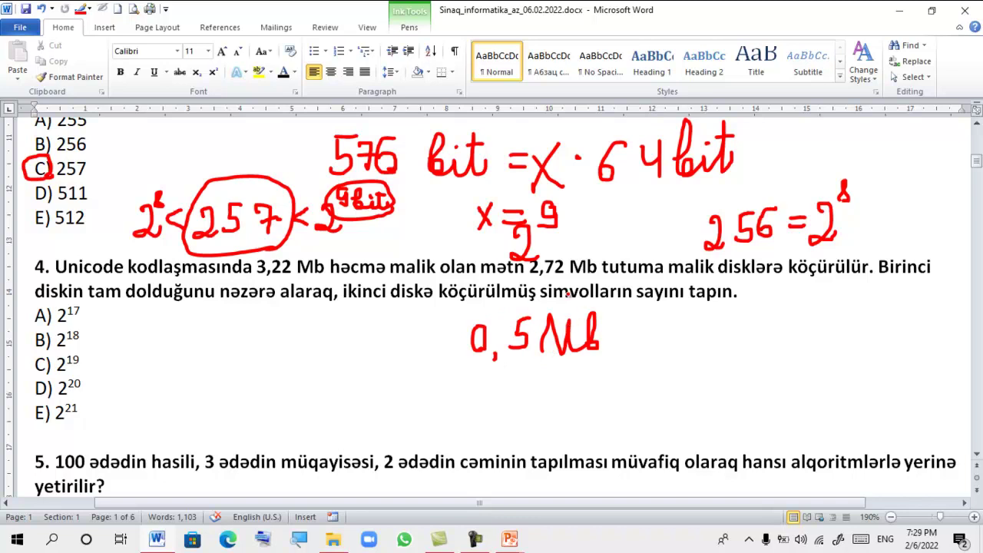
pyautogui.scroll(3, 568, 294)
pyautogui.scroll(3, 566, 289)
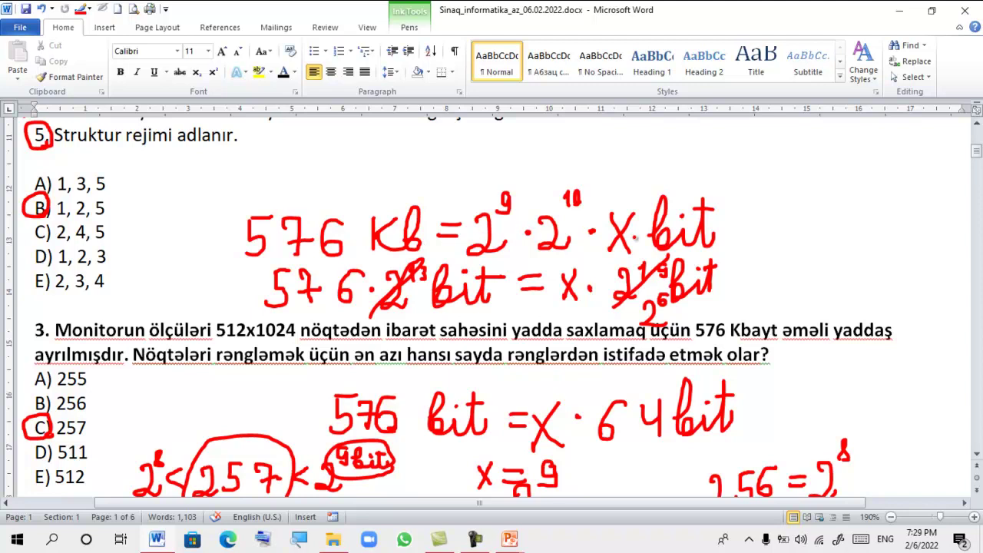
# Extend the working to 0,5Mb = X·2b and circle Unicode in question 4
pyautogui.scroll(-2, 643, 251)
pyautogui.scroll(-2, 643, 252)
pyautogui.scroll(-2, 643, 251)
pyautogui.scroll(1, 642, 250)
pyautogui.scroll(1, 585, 219)
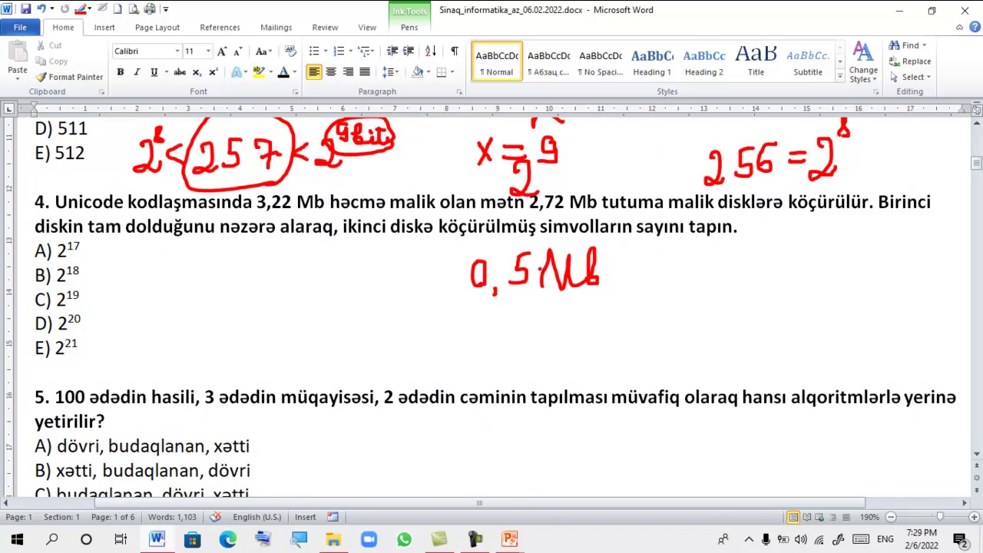
pyautogui.moveTo(612, 263)
pyautogui.mouseDown()
pyautogui.moveTo(633, 263)
pyautogui.moveTo(653, 291)
pyautogui.mouseUp()
pyautogui.moveTo(651, 254); pyautogui.dragTo(678, 292)
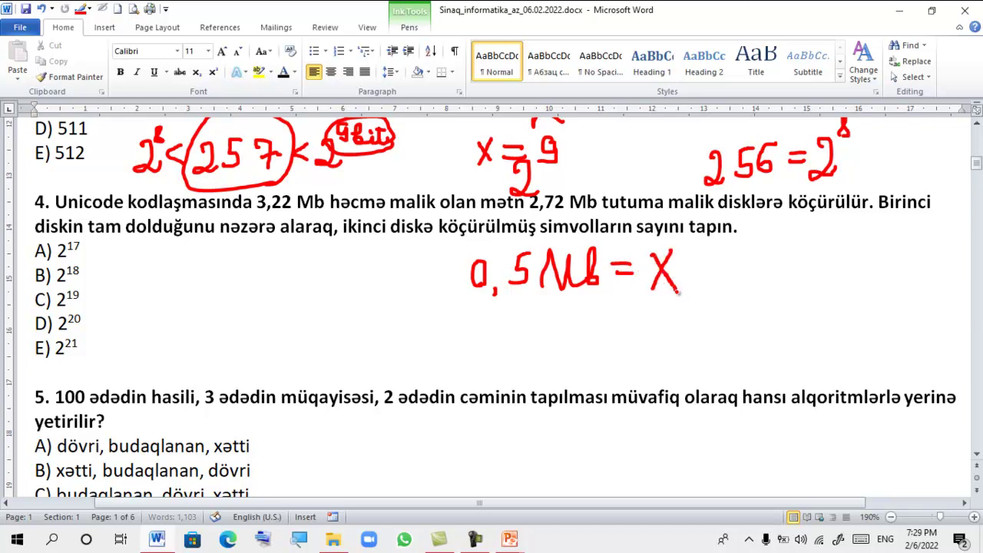
pyautogui.click(691, 270)
pyautogui.moveTo(125, 214); pyautogui.dragTo(124, 209)
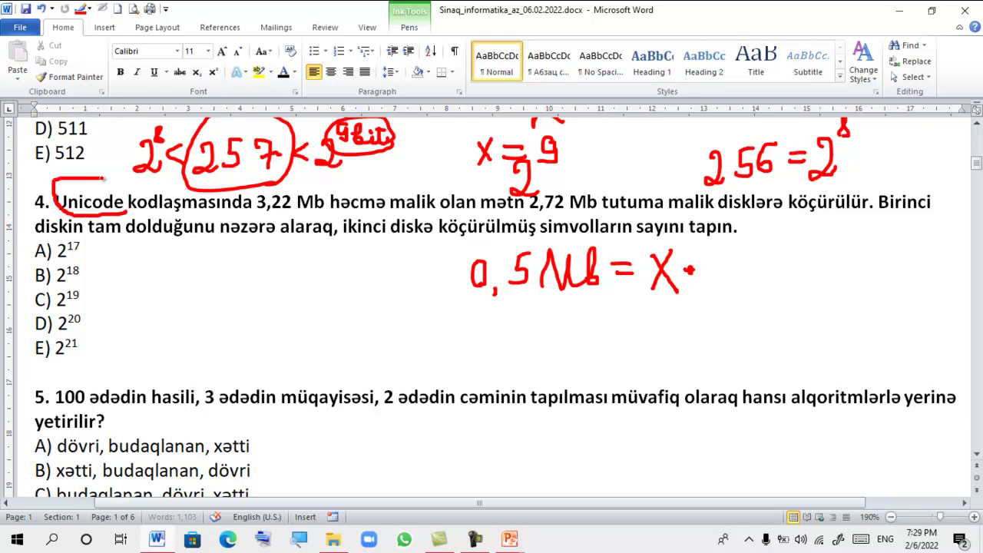
pyautogui.moveTo(714, 257)
pyautogui.mouseDown()
pyautogui.moveTo(718, 278)
pyautogui.moveTo(736, 278)
pyautogui.mouseUp()
pyautogui.moveTo(759, 235); pyautogui.dragTo(752, 283)
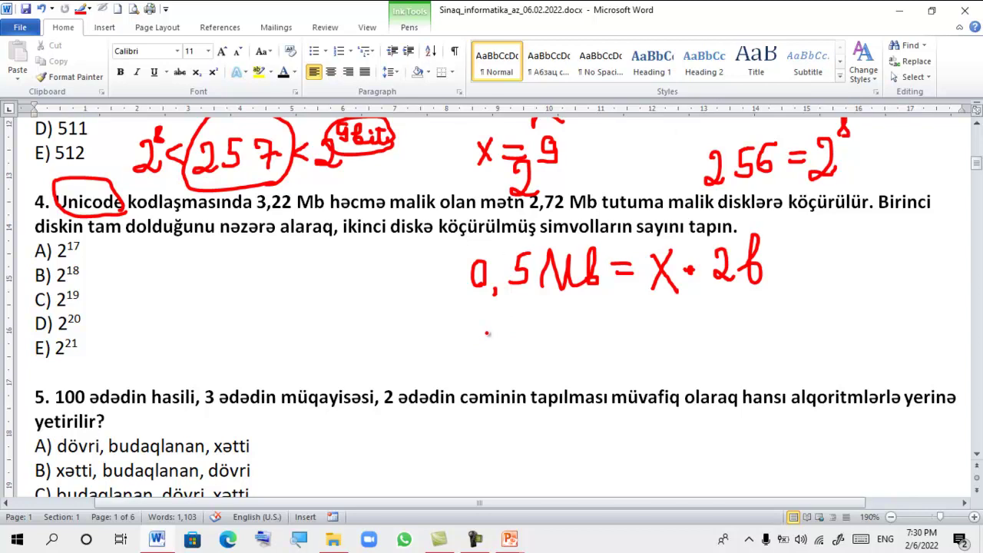
# Write the second working line 2⁻¹·2²⁰B = X·2 below it
pyautogui.moveTo(481, 332); pyautogui.dragTo(497, 359)
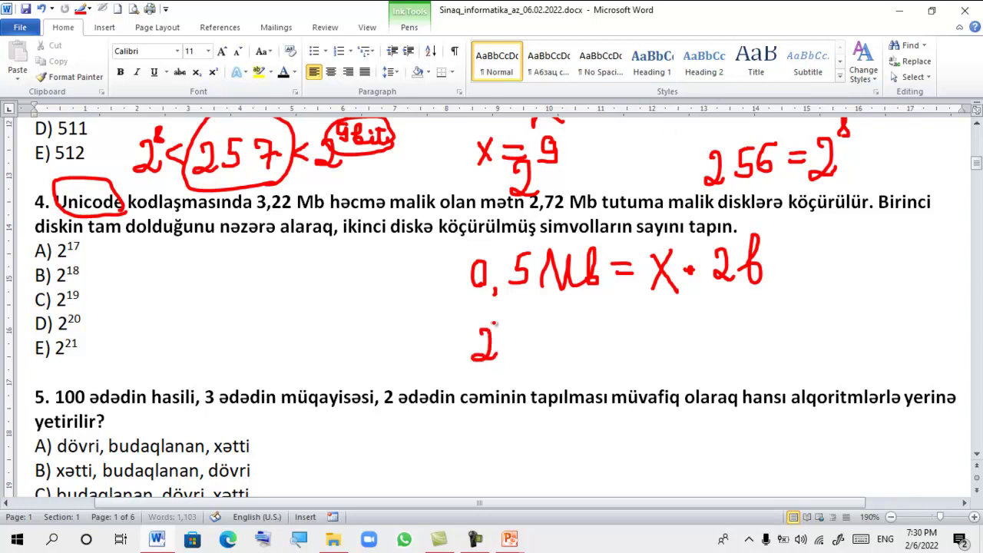
pyautogui.moveTo(494, 323); pyautogui.dragTo(520, 328)
pyautogui.click(525, 341)
pyautogui.moveTo(540, 332); pyautogui.dragTo(571, 354)
pyautogui.moveTo(566, 310)
pyautogui.mouseDown()
pyautogui.moveTo(578, 329)
pyautogui.moveTo(584, 313)
pyautogui.moveTo(602, 358)
pyautogui.mouseUp()
pyautogui.moveTo(604, 304)
pyautogui.mouseDown()
pyautogui.moveTo(602, 342)
pyautogui.moveTo(656, 328)
pyautogui.moveTo(665, 355)
pyautogui.moveTo(737, 352)
pyautogui.mouseUp()
pyautogui.click(704, 337)
# Finish the previous line and write 2¹⁰B = X·2B as the third working line
pyautogui.moveTo(765, 300); pyautogui.dragTo(766, 352)
pyautogui.moveTo(766, 301); pyautogui.dragTo(767, 350)
pyautogui.scroll(-1, 595, 362)
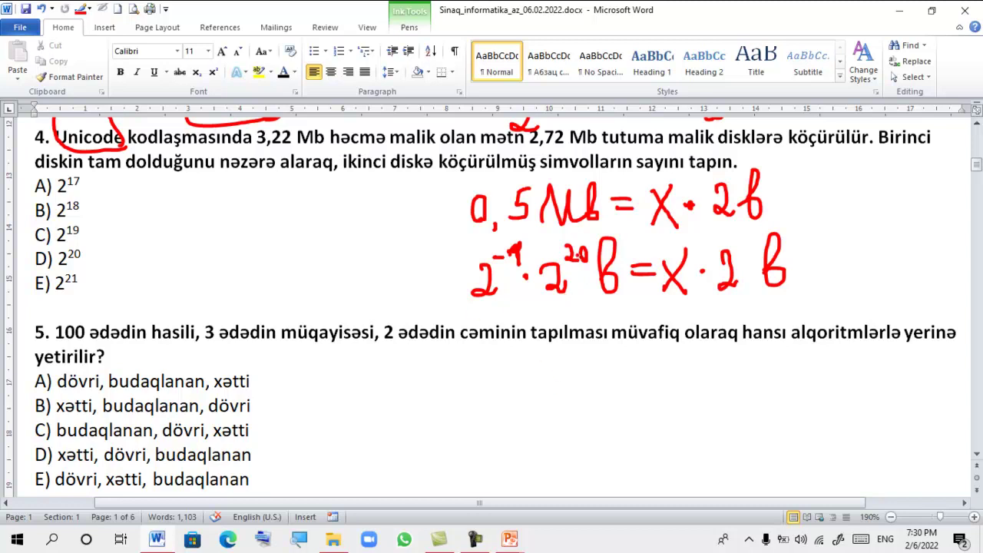
pyautogui.moveTo(547, 374)
pyautogui.mouseDown()
pyautogui.moveTo(542, 394)
pyautogui.moveTo(558, 401)
pyautogui.mouseUp()
pyautogui.moveTo(560, 358)
pyautogui.mouseDown()
pyautogui.moveTo(568, 370)
pyautogui.moveTo(587, 363)
pyautogui.moveTo(602, 378)
pyautogui.moveTo(602, 398)
pyautogui.moveTo(642, 378)
pyautogui.mouseUp()
pyautogui.moveTo(661, 359); pyautogui.dragTo(686, 403)
pyautogui.moveTo(724, 366); pyautogui.dragTo(745, 398)
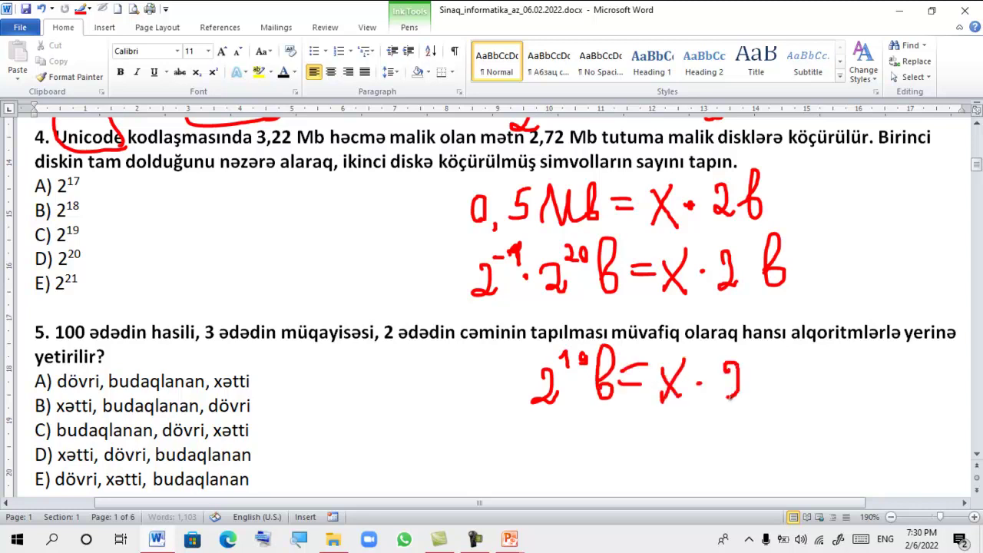
pyautogui.moveTo(768, 342); pyautogui.dragTo(772, 393)
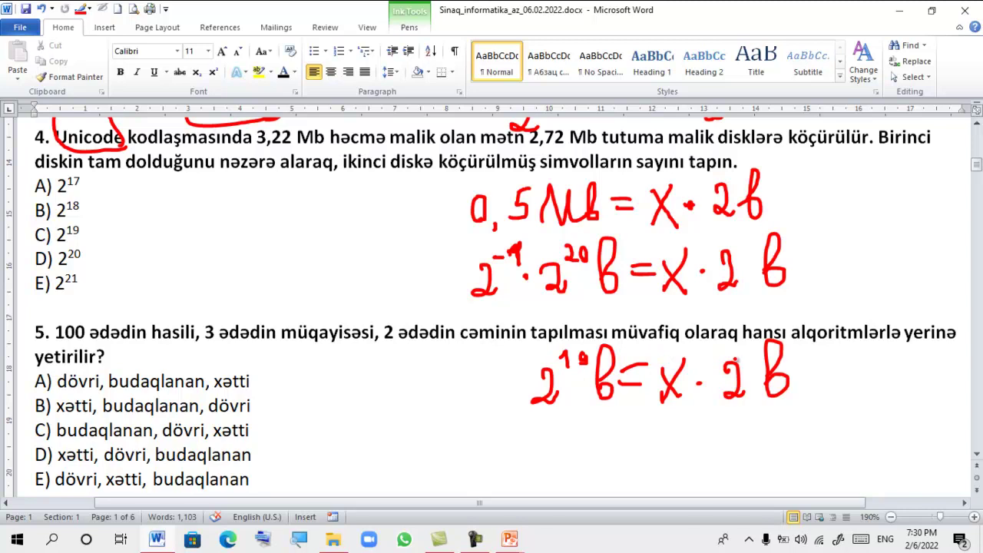
# Cross out the 2 factors, write 2¹⁸ as the result, and circle option B
pyautogui.moveTo(743, 354); pyautogui.dragTo(710, 413)
pyautogui.moveTo(524, 410); pyautogui.dragTo(604, 343)
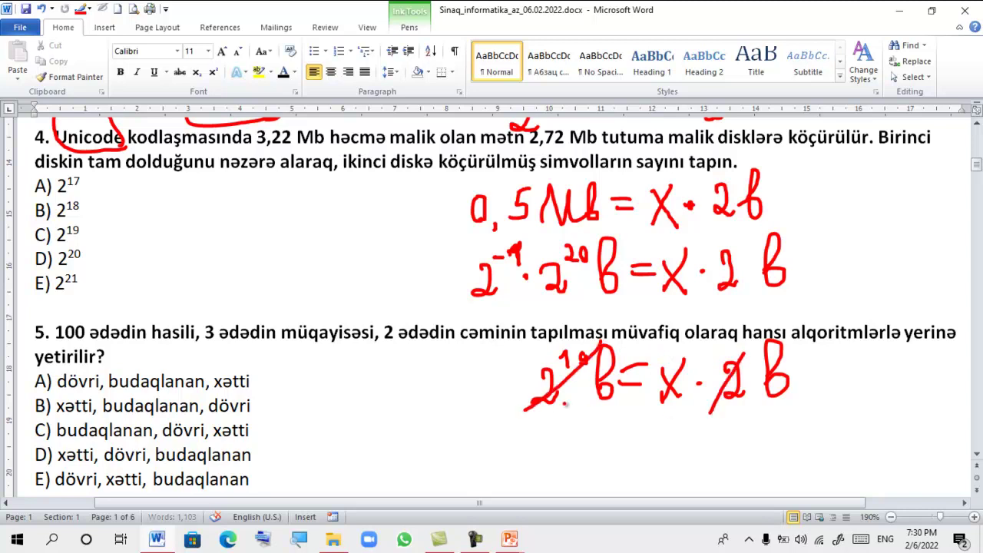
pyautogui.moveTo(572, 428); pyautogui.dragTo(590, 455)
pyautogui.moveTo(587, 416); pyautogui.dragTo(606, 425)
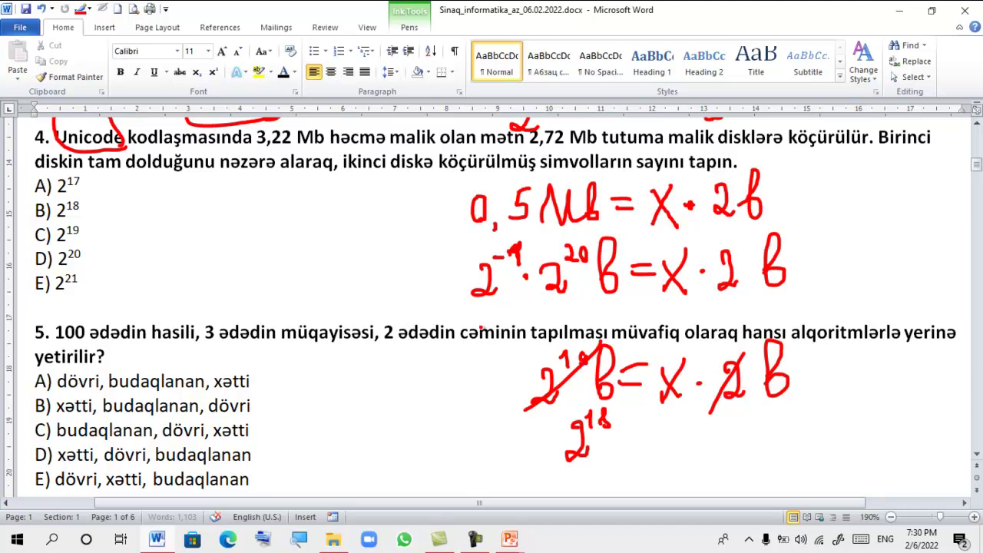
pyautogui.moveTo(48, 221); pyautogui.dragTo(50, 203)
pyautogui.scroll(-1, 215, 314)
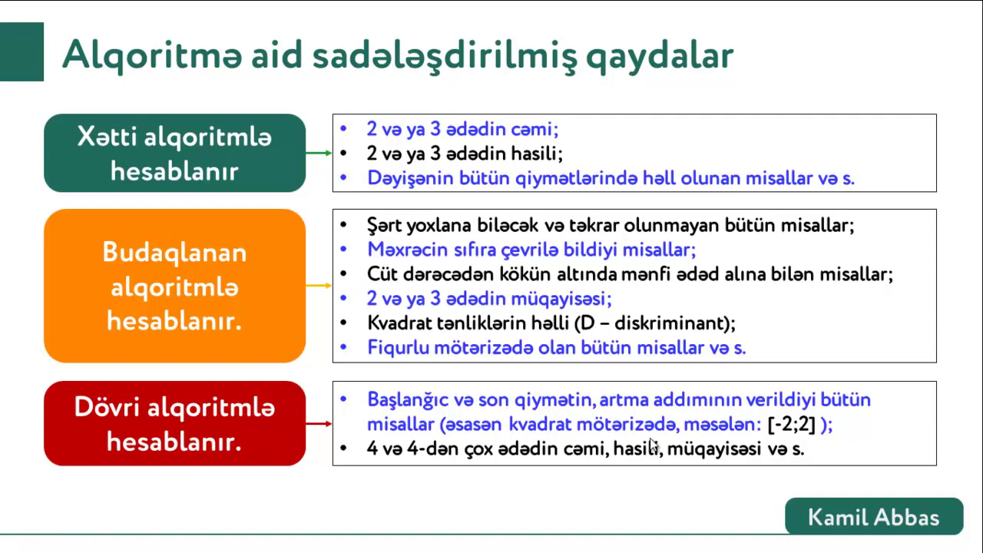
# End the algorithm rules slide show and return to the Word quiz at question 5
pyautogui.press('Escape')
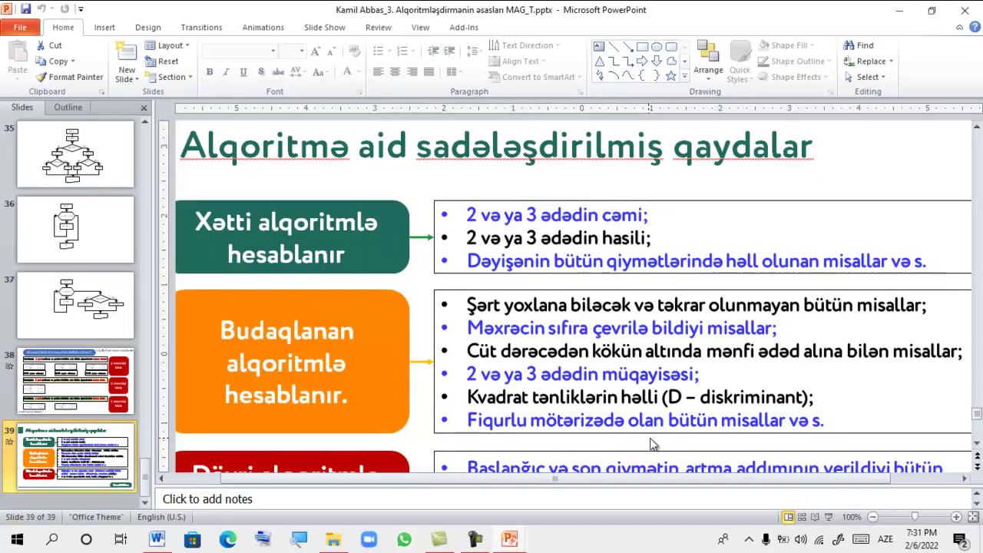
pyautogui.click(162, 541)
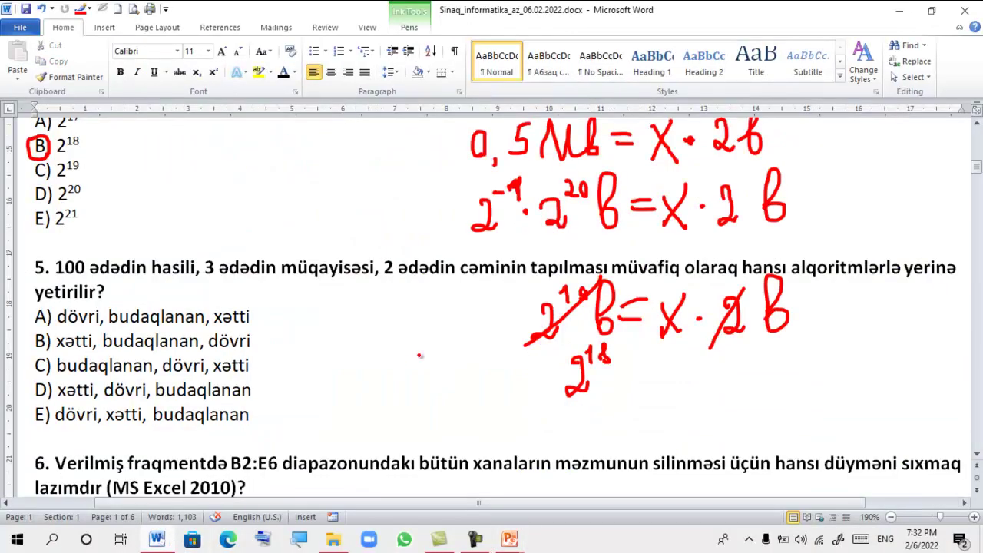
# Underline dövri, budaqlanan and xətti in option A, circle A), and move to question 6
pyautogui.moveTo(51, 329); pyautogui.dragTo(255, 325)
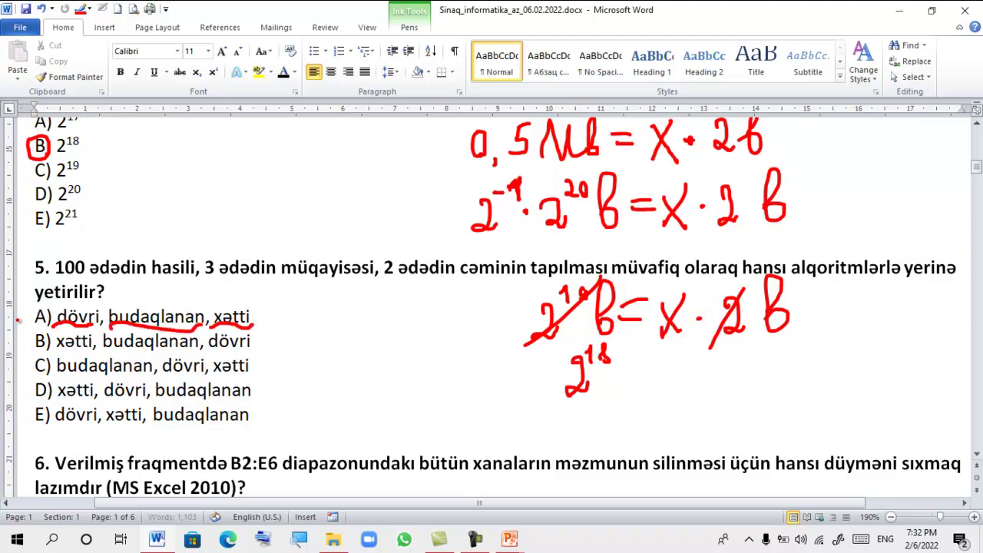
pyautogui.moveTo(48, 329)
pyautogui.mouseDown()
pyautogui.moveTo(36, 306)
pyautogui.moveTo(49, 321)
pyautogui.mouseUp()
pyautogui.scroll(-3, 231, 332)
pyautogui.scroll(-2, 230, 331)
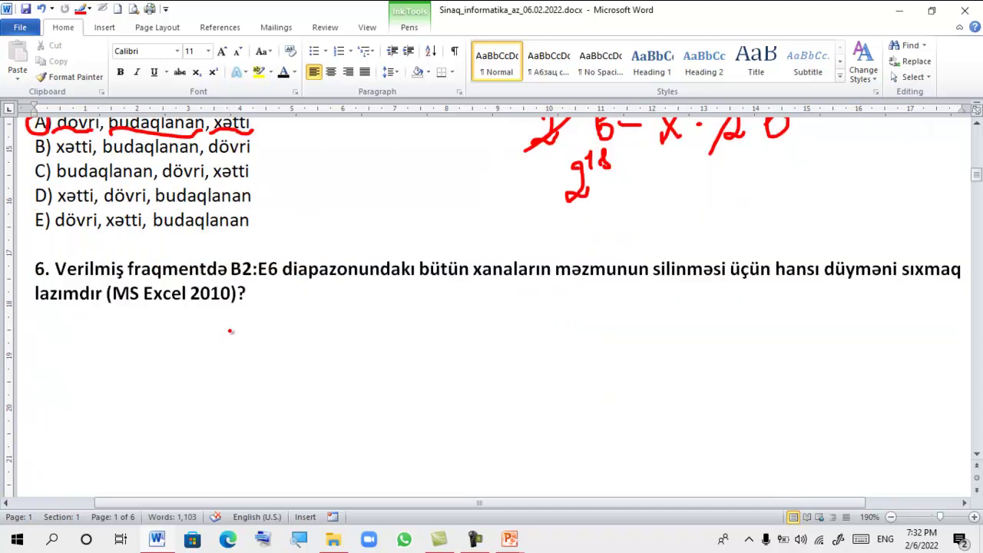
pyautogui.scroll(-2, 230, 331)
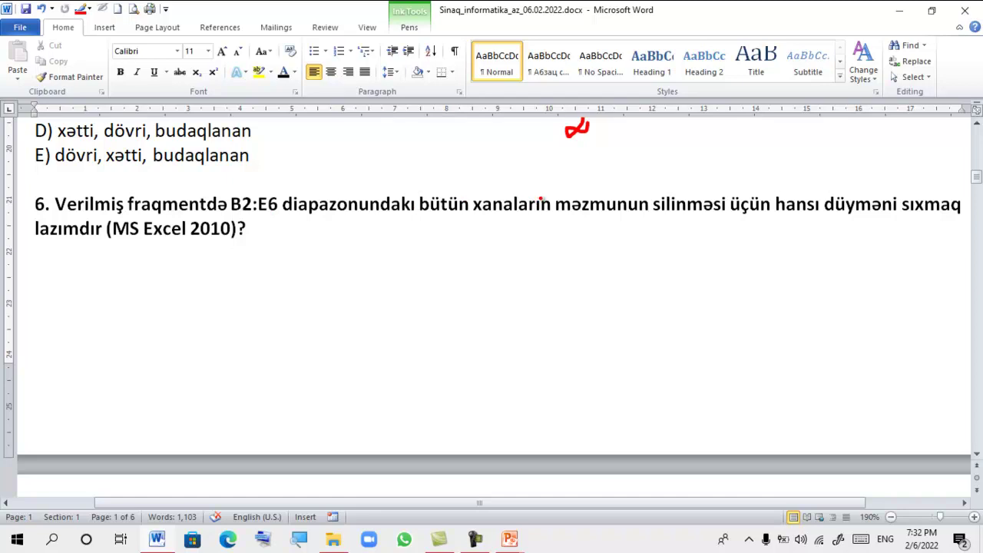
pyautogui.scroll(-2, 710, 206)
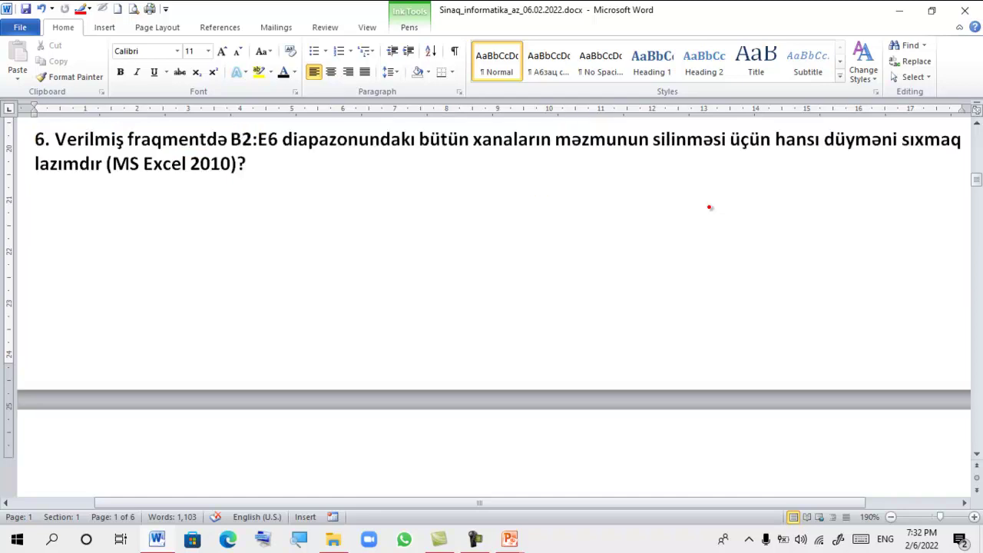
pyautogui.scroll(-2, 710, 206)
pyautogui.scroll(-2, 710, 206)
pyautogui.scroll(-2, 710, 206)
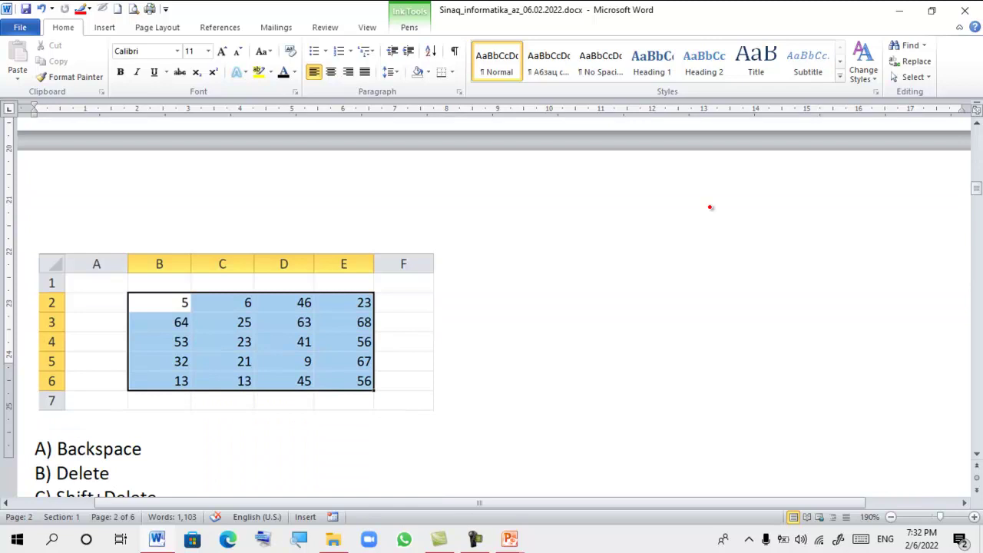
# Circle B) Delete in red as question 6's answer
pyautogui.scroll(-2, 710, 206)
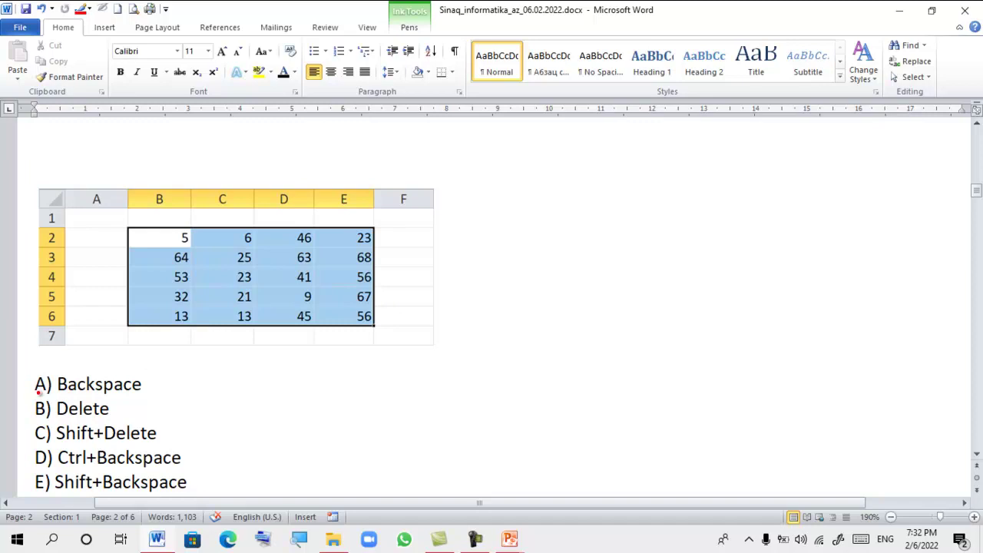
pyautogui.moveTo(44, 419); pyautogui.dragTo(51, 401)
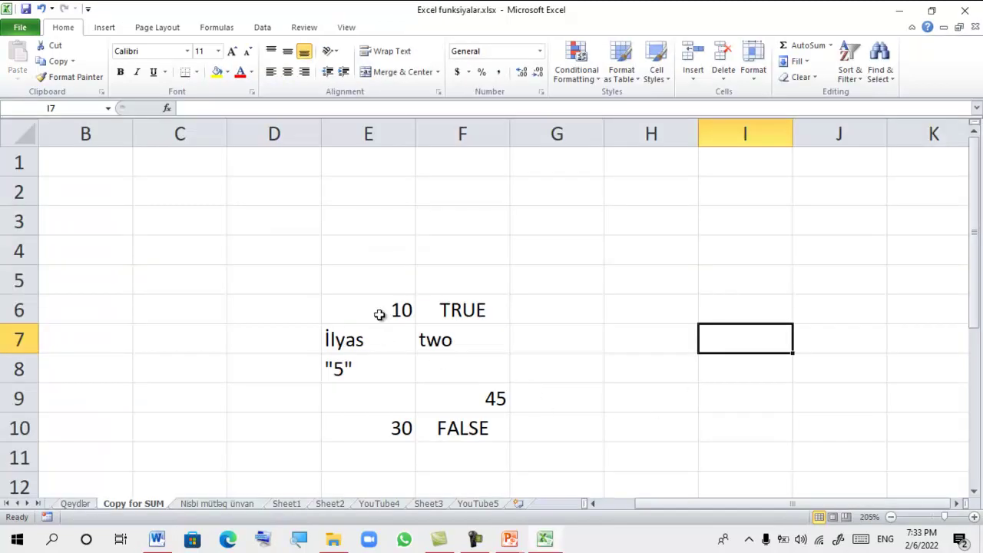
# Select E6:F10, clear it with Delete, then undo to restore the values
pyautogui.moveTo(380, 310); pyautogui.dragTo(455, 430)
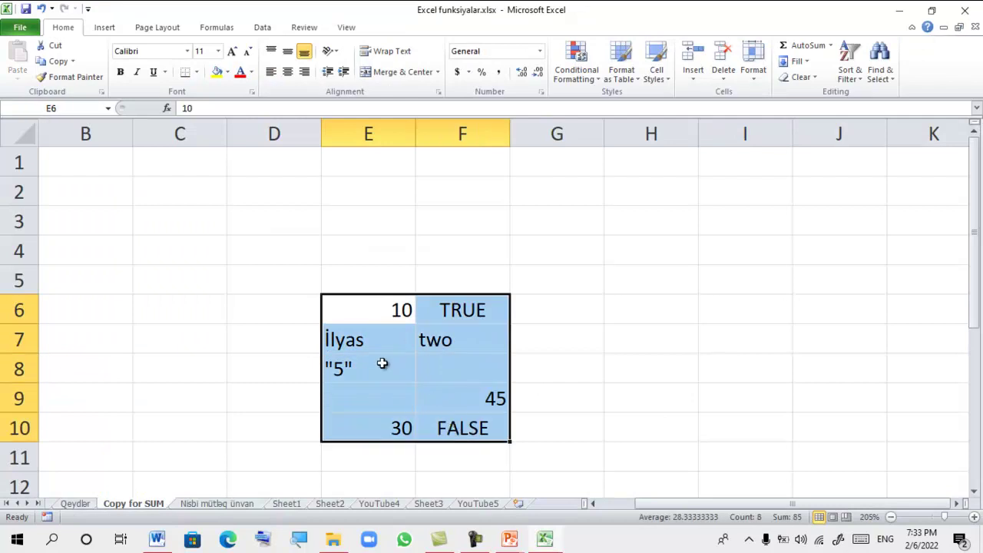
pyautogui.click(276, 540)
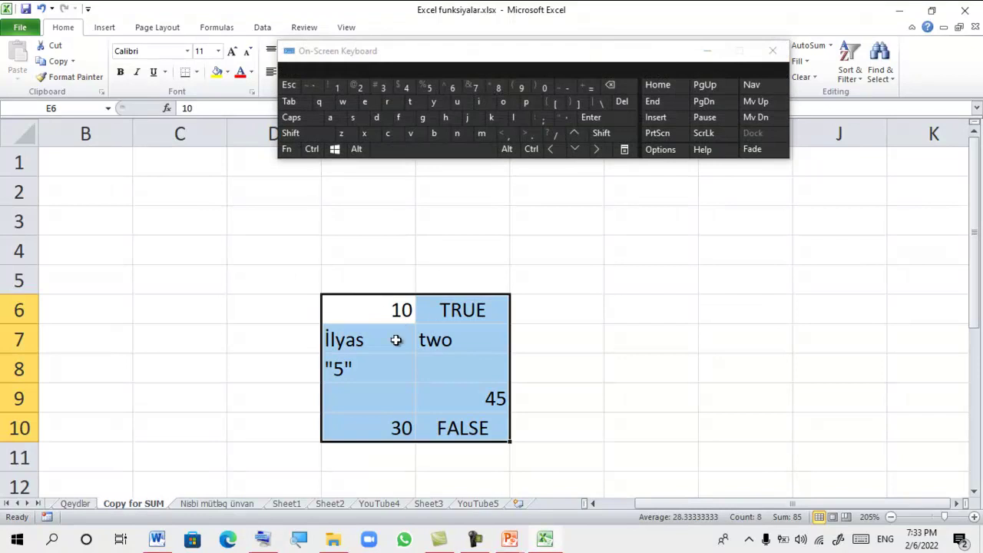
pyautogui.click(622, 102)
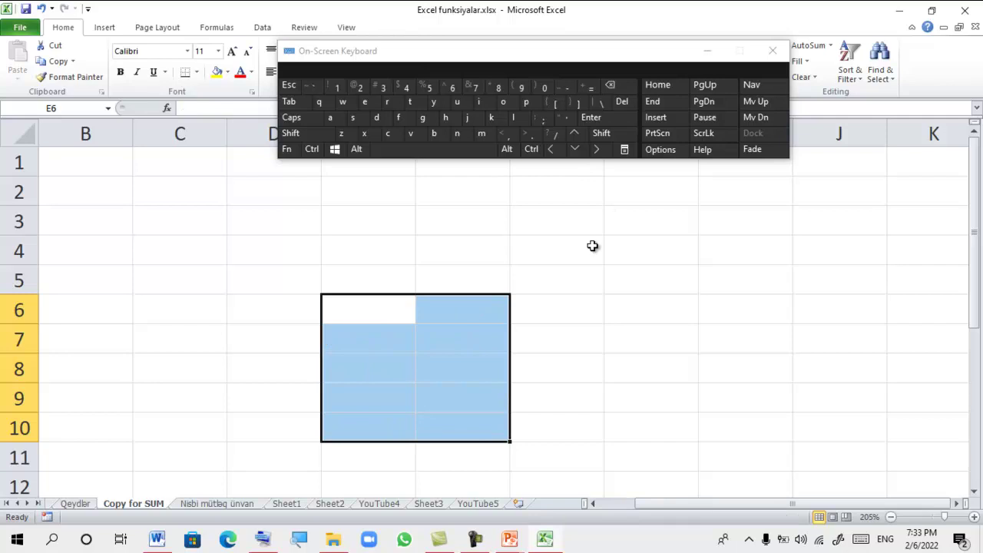
pyautogui.press('ctrl')
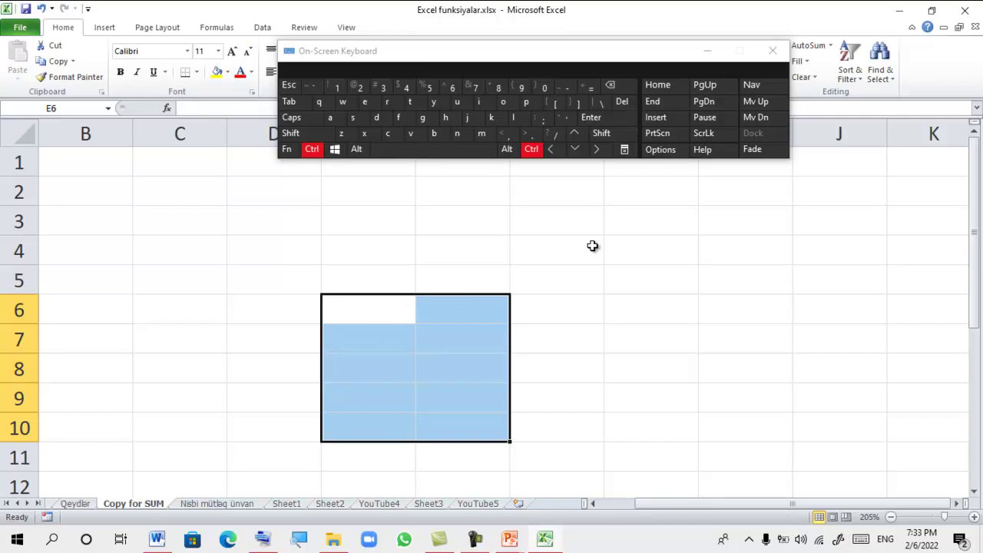
pyautogui.hotkey('ctrl', 'z')
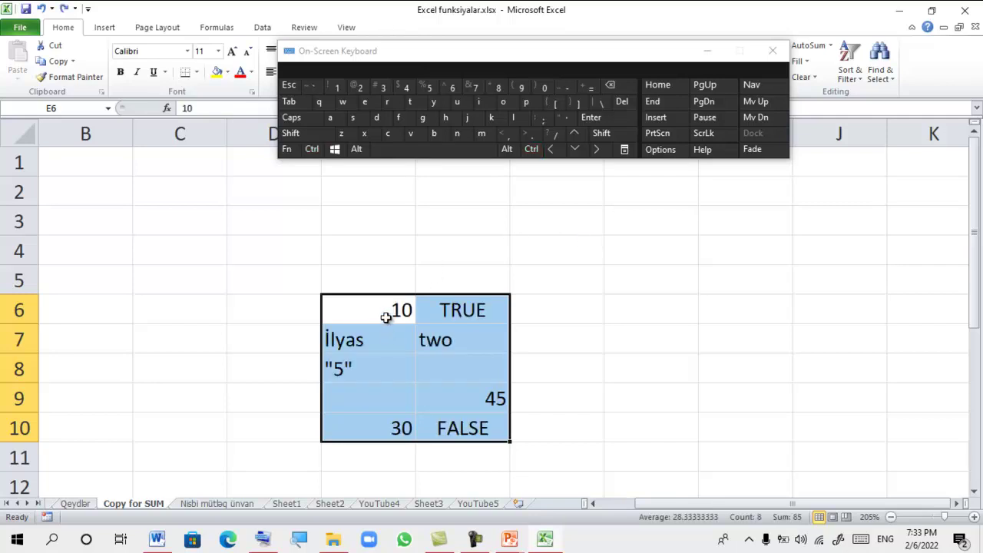
# Erase E6's value 10 with Backspace, then undo to bring it back
pyautogui.moveTo(594, 53); pyautogui.dragTo(605, 92)
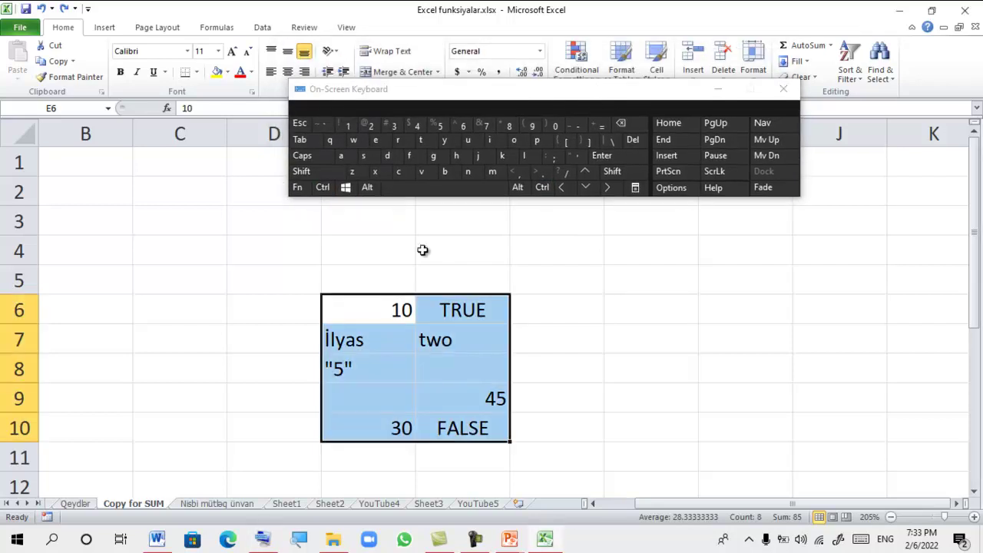
pyautogui.click(640, 129)
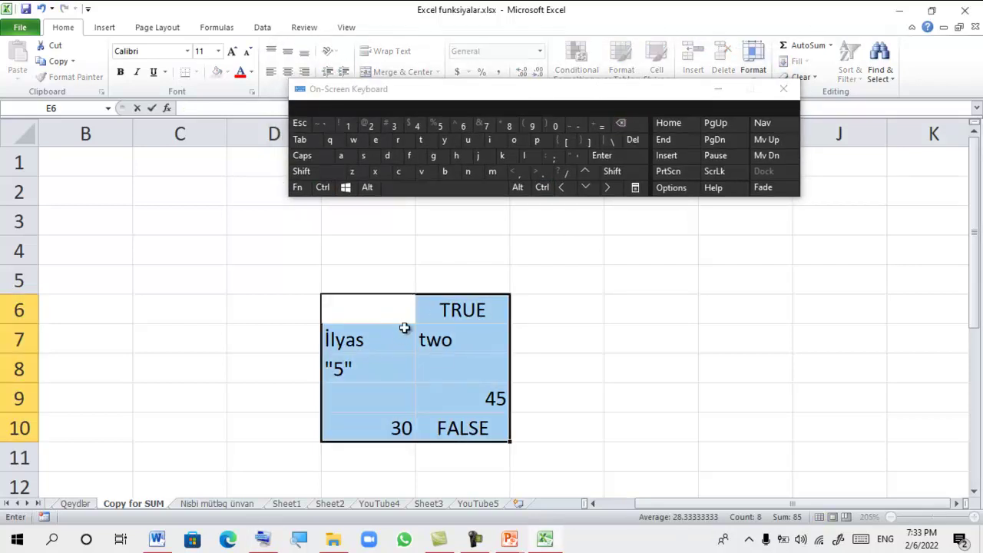
pyautogui.click(559, 311)
pyautogui.hotkey('ctrl', 'z')
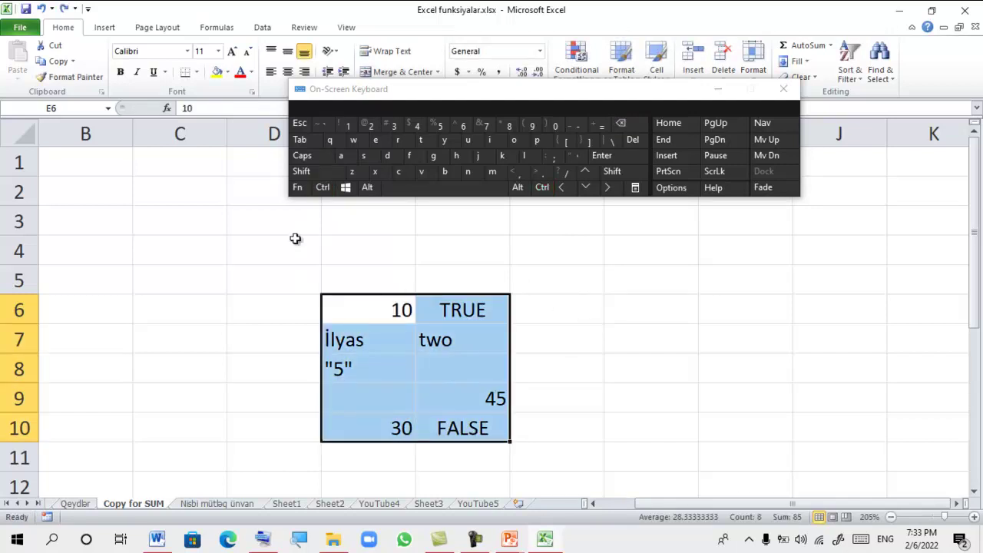
# Erase F9's value 45, undo it, and return to the Word quiz
pyautogui.click(326, 189)
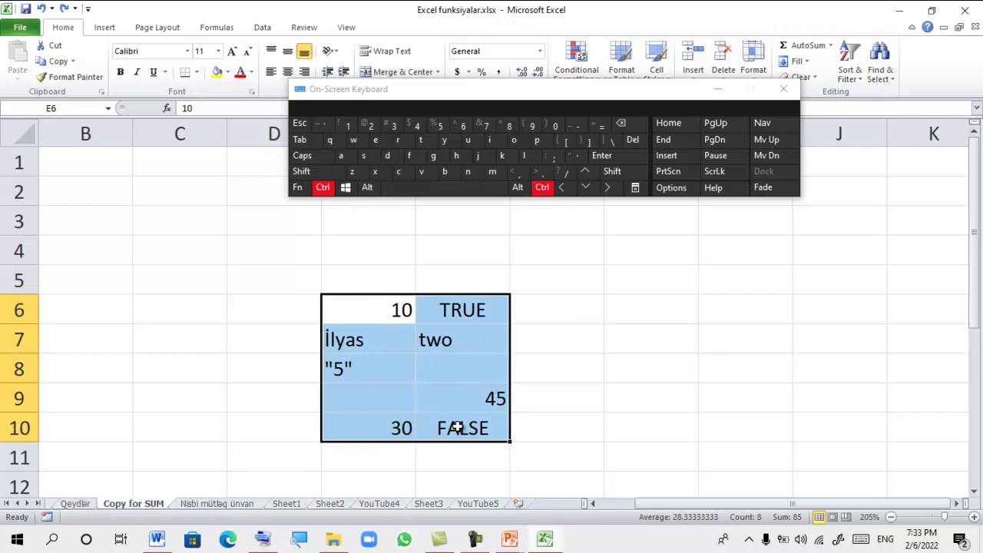
pyautogui.keyDown('ctrl'); pyautogui.click(485, 396); pyautogui.keyUp('ctrl')
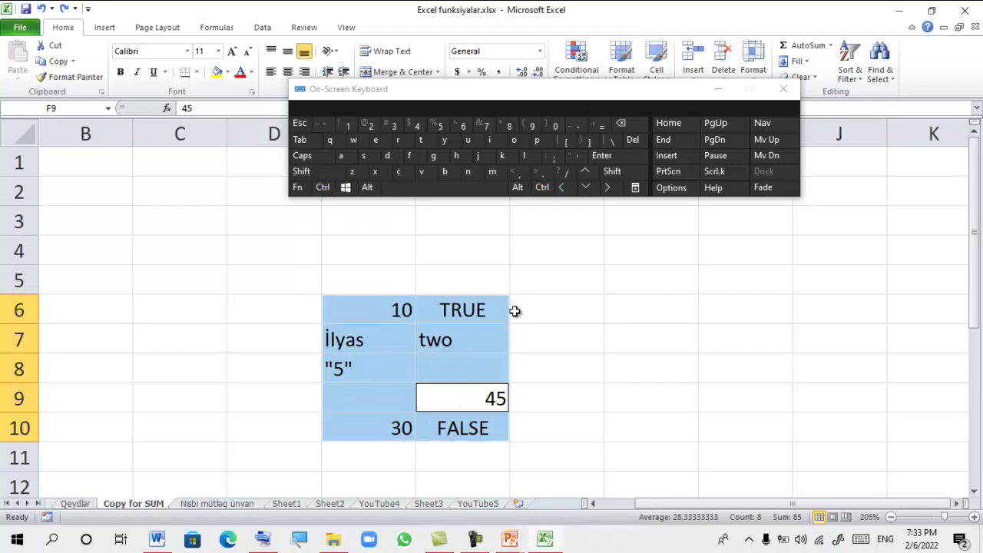
pyautogui.click(620, 124)
pyautogui.click(522, 367)
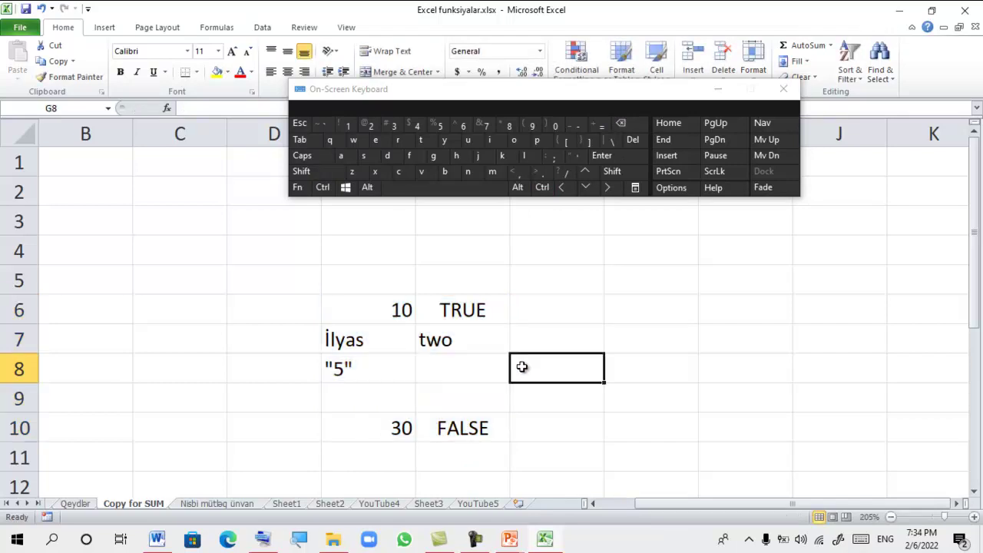
pyautogui.hotkey('ctrl', 'z')
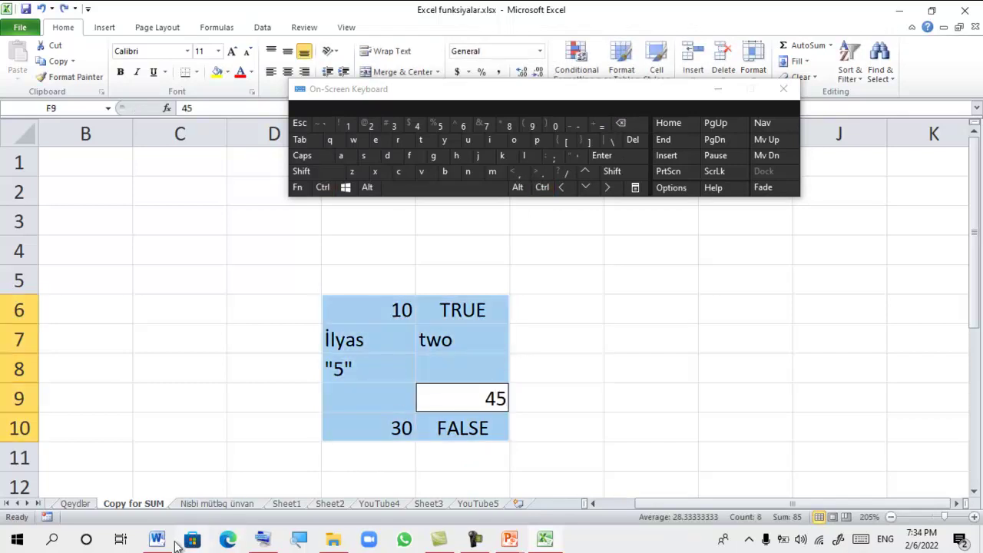
pyautogui.moveTo(169, 542)
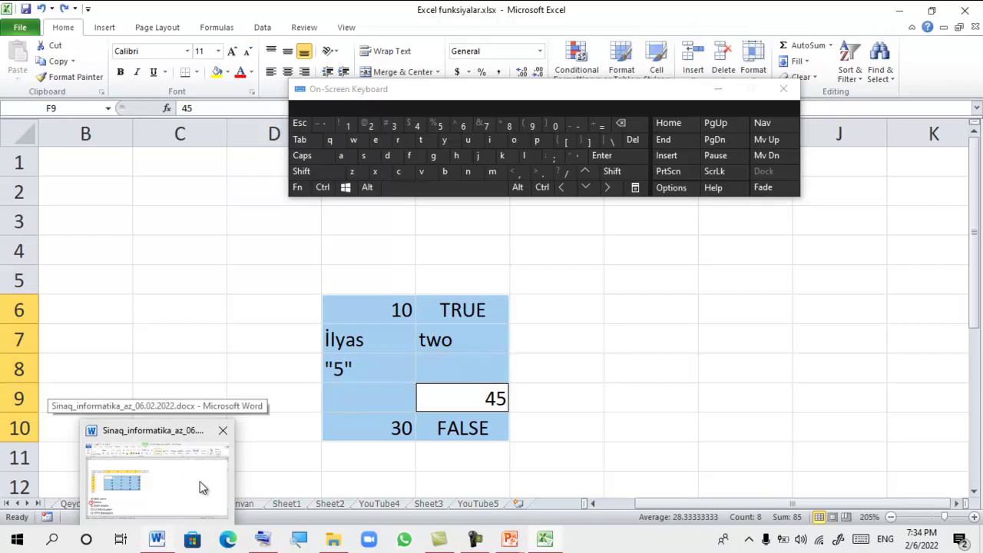
pyautogui.click(494, 348)
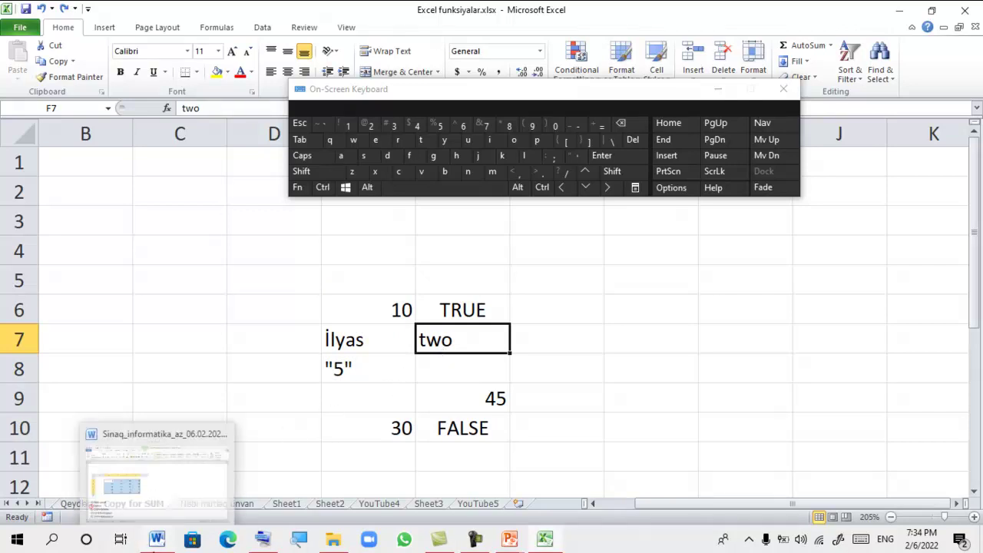
pyautogui.click(157, 540)
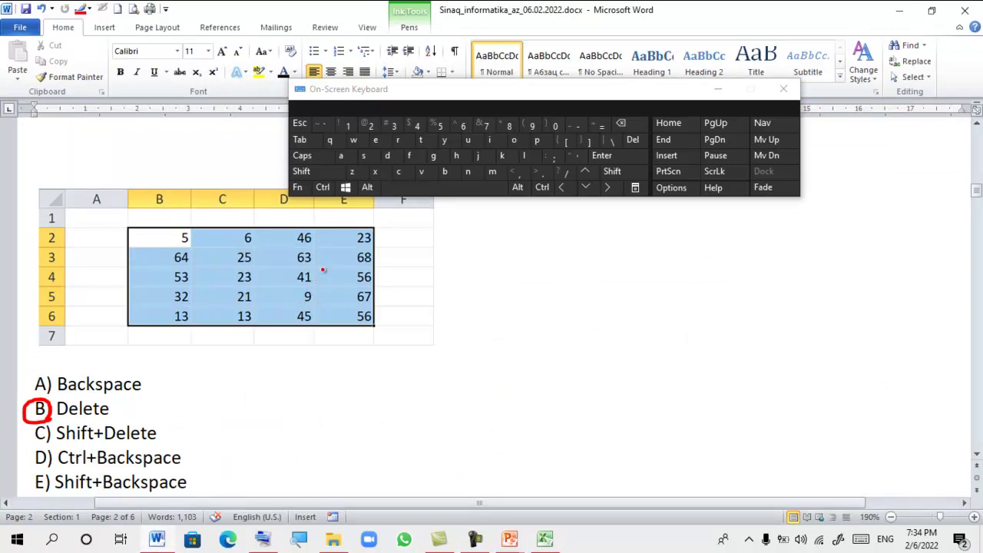
# Bring question 7 on disk utilities into view and close the On-Screen Keyboard
pyautogui.scroll(-3, 308, 323)
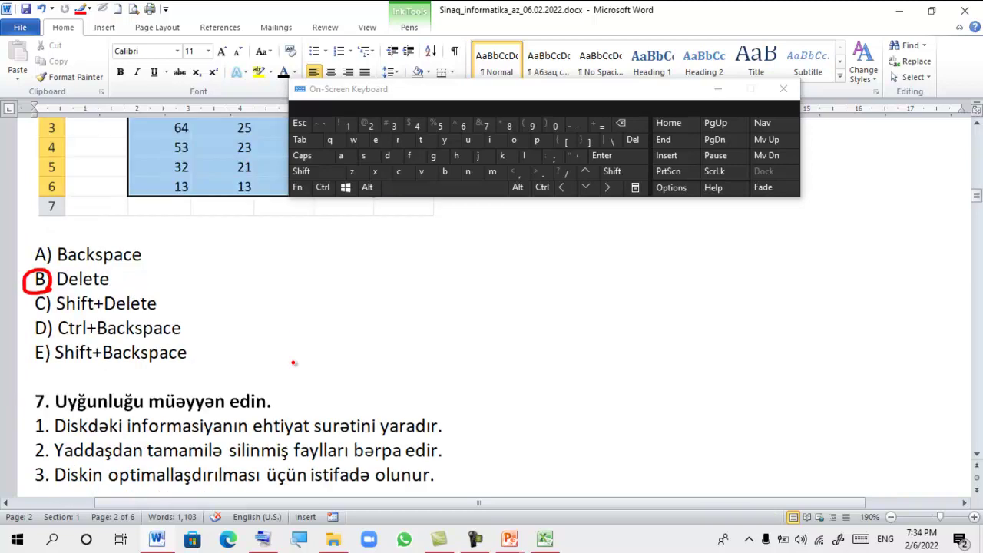
pyautogui.scroll(-4, 290, 375)
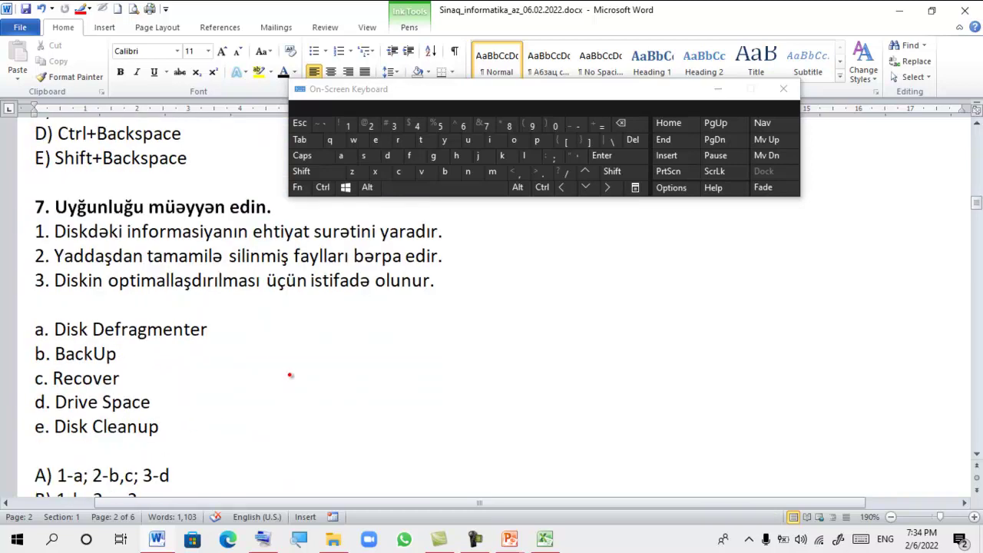
pyautogui.scroll(-1, 290, 376)
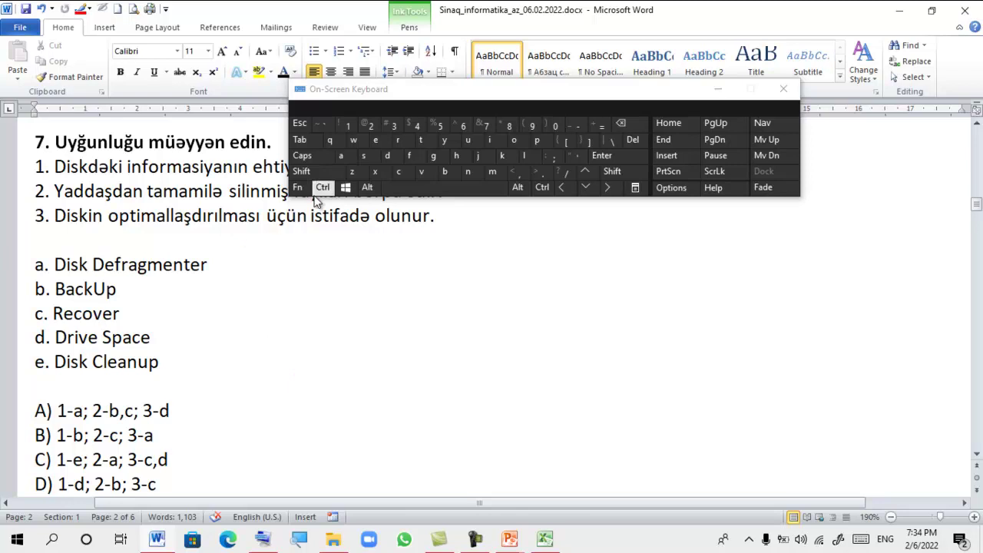
pyautogui.click(717, 89)
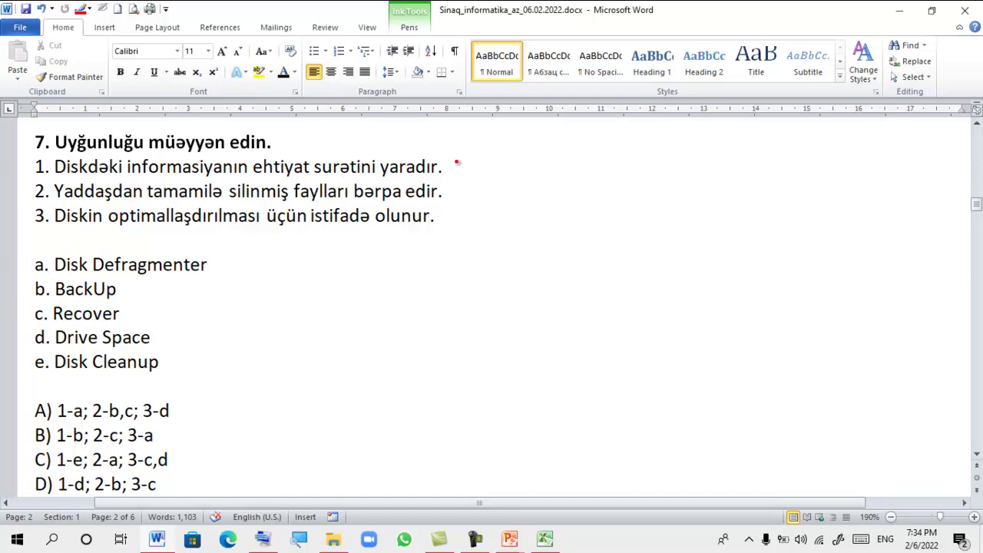
# Write red ink answers e, C and d beside statements 1, 2 and 3 of question 7
pyautogui.moveTo(457, 162); pyautogui.dragTo(468, 168)
pyautogui.moveTo(465, 182); pyautogui.dragTo(464, 202)
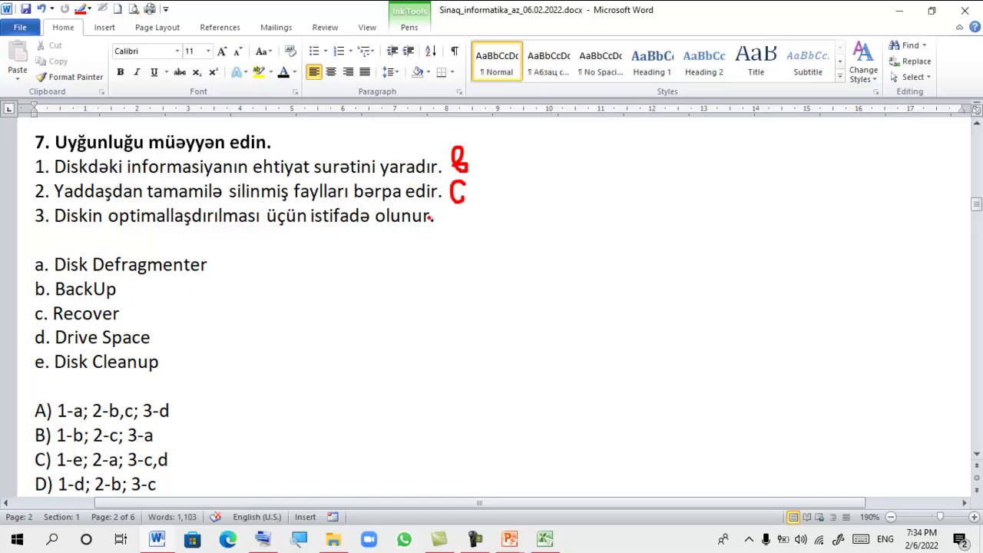
pyautogui.moveTo(454, 220); pyautogui.dragTo(466, 224)
pyautogui.click(333, 539)
# Open the software lecture presentation and advance to the Disk Defragmenter explanation on the Utilitlər slide
pyautogui.click(380, 332)
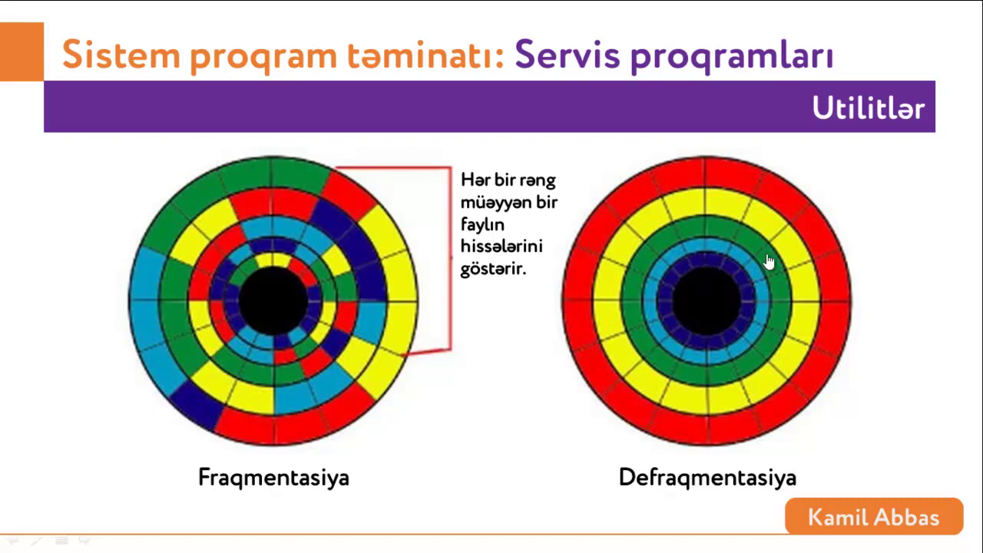
pyautogui.click(386, 279)
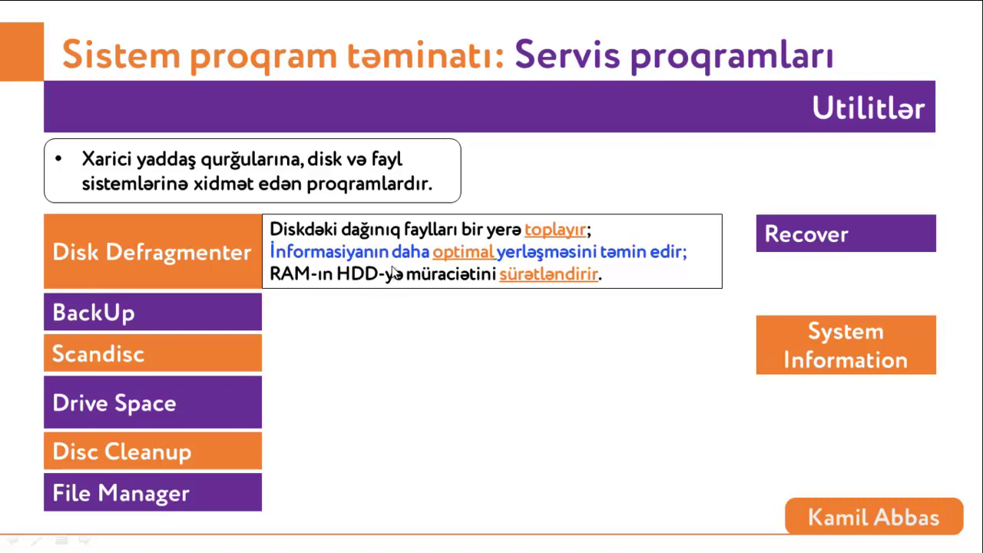
# Back in the quiz, underline 'permanently' in red in the folder-deletion question
pyautogui.hotkey('alt', 'Tab')
pyautogui.scroll(-2, 715, 356)
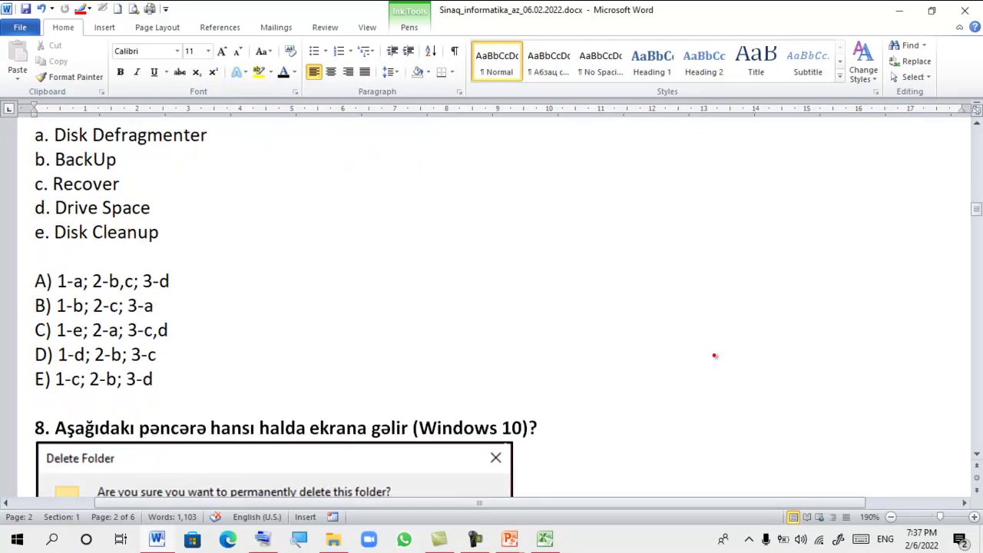
pyautogui.scroll(-1, 714, 356)
pyautogui.scroll(-1, 714, 355)
pyautogui.scroll(-1, 652, 354)
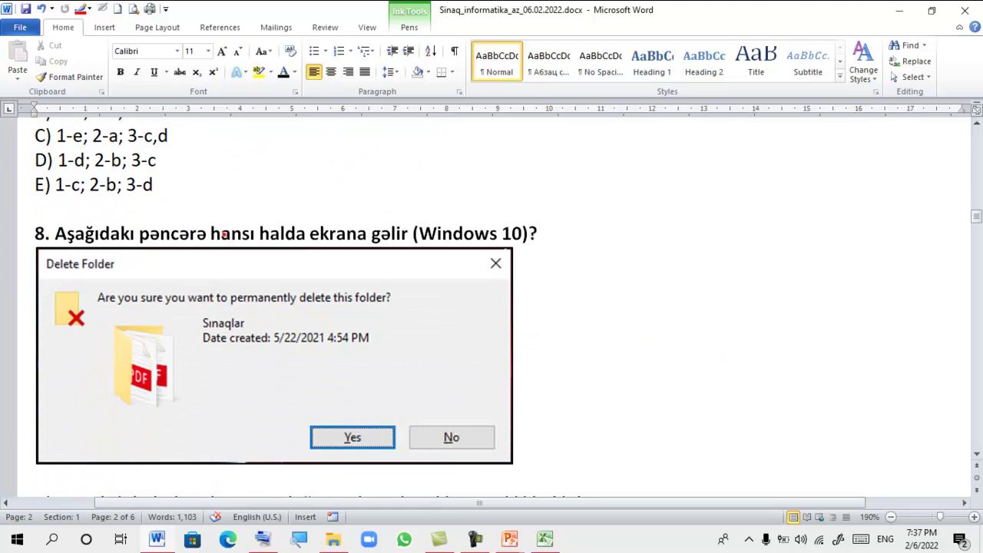
pyautogui.scroll(-1, 223, 237)
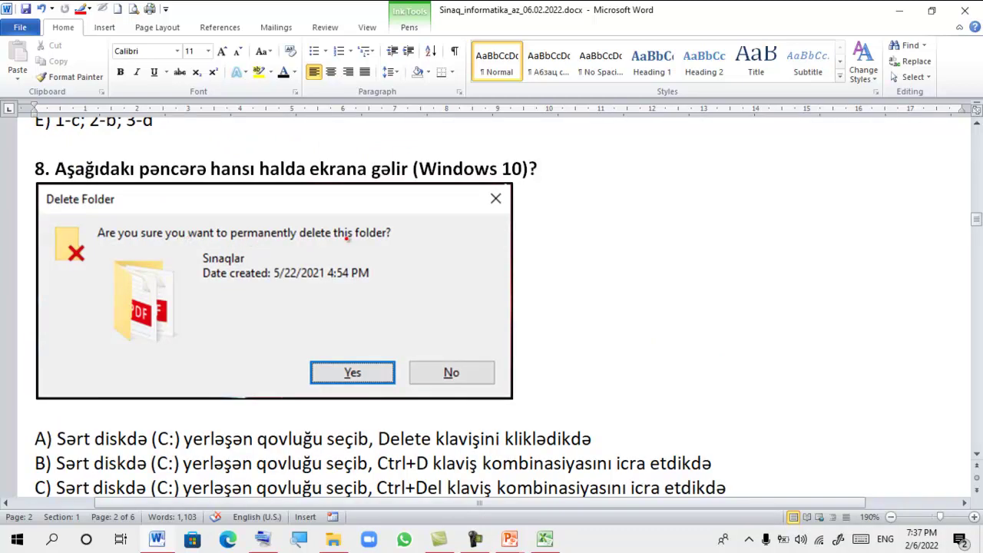
pyautogui.moveTo(227, 241); pyautogui.dragTo(298, 240)
# Circle option D (Shift+Del) in red as the answer
pyautogui.scroll(-1, 377, 247)
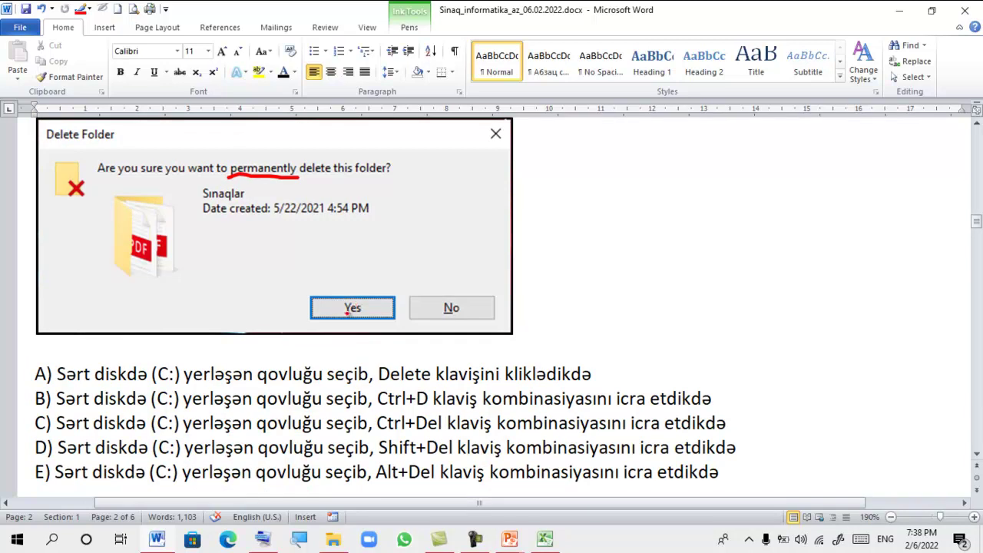
pyautogui.scroll(1, 347, 310)
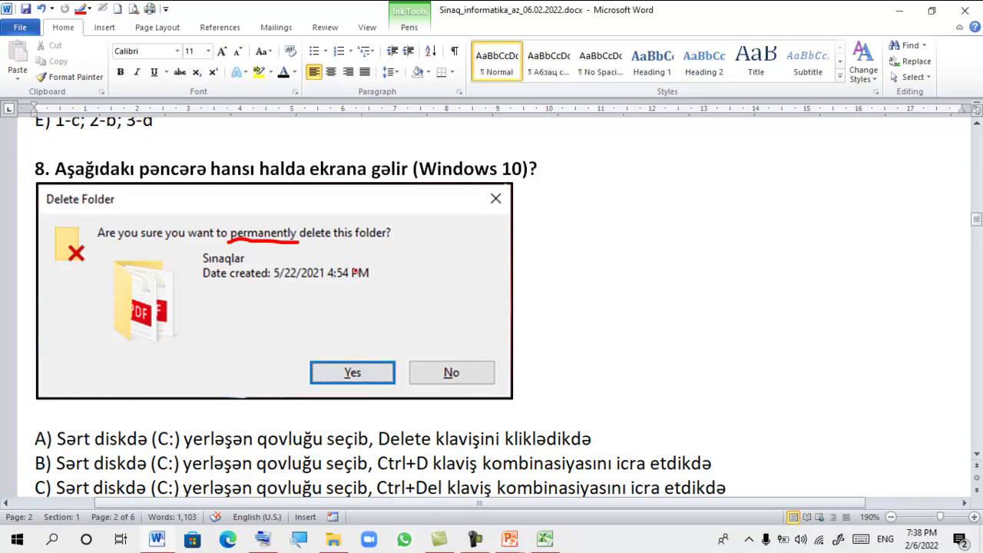
pyautogui.scroll(-1, 319, 347)
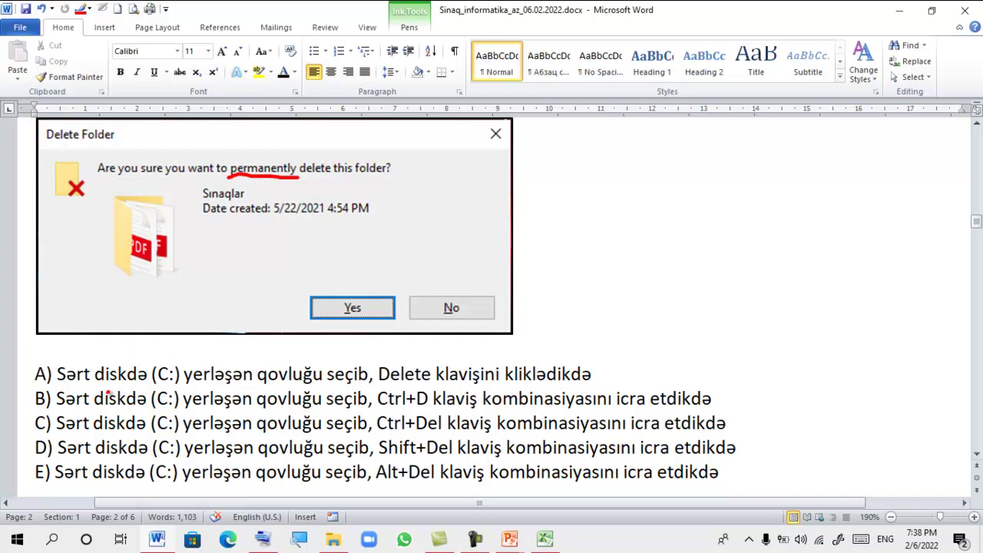
pyautogui.scroll(1, 289, 406)
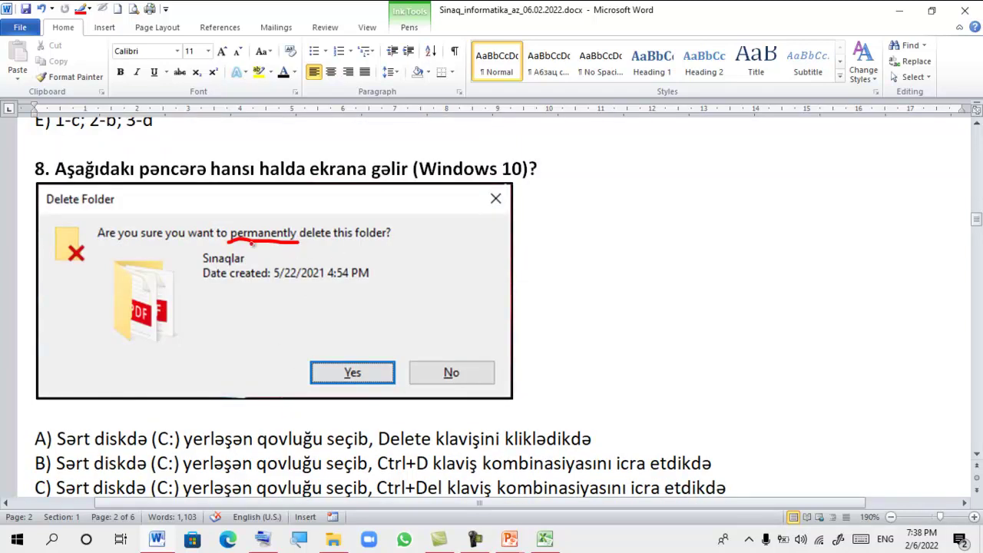
pyautogui.scroll(-1, 311, 298)
pyautogui.scroll(1, 304, 284)
pyautogui.scroll(-1, 300, 311)
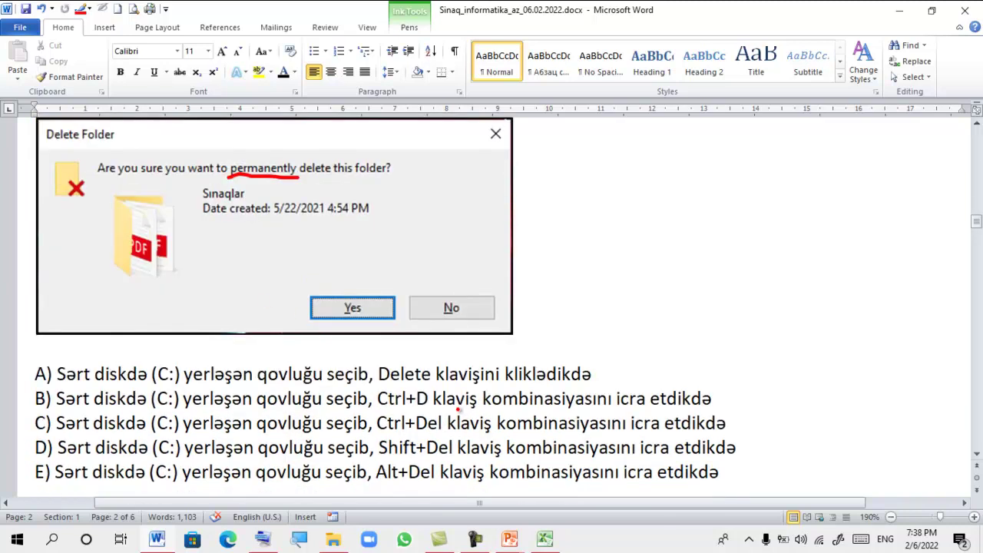
pyautogui.scroll(1, 428, 359)
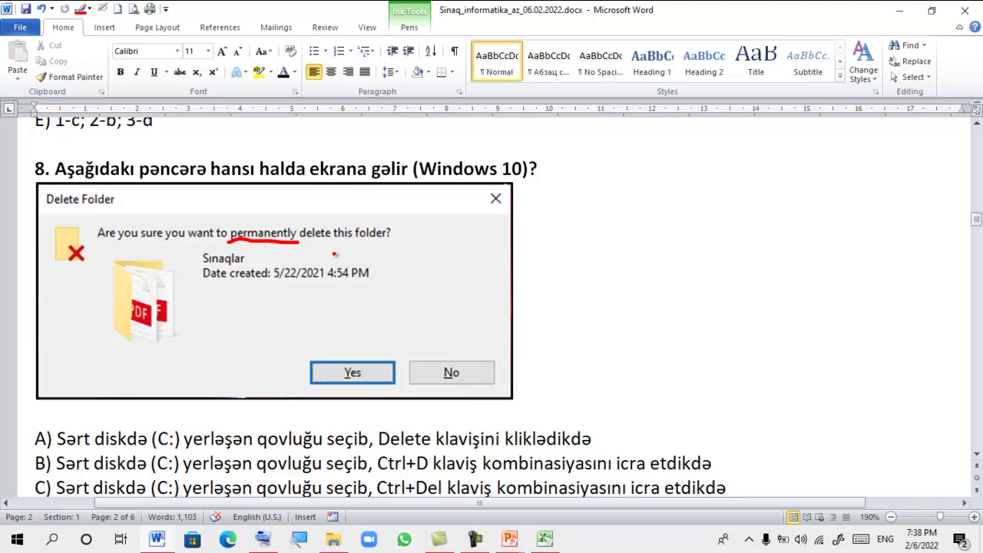
pyautogui.scroll(-1, 298, 237)
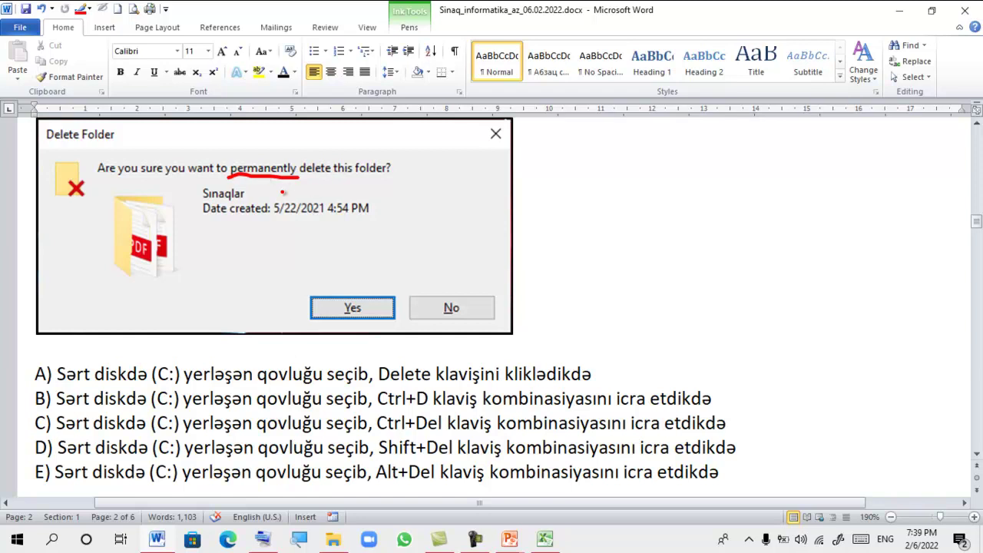
pyautogui.moveTo(55, 454); pyautogui.dragTo(70, 447)
# At question 9, draw a red fraction line and strike out AVERAGE, writing SUM beneath
pyautogui.scroll(-1, 637, 393)
pyautogui.scroll(-1, 637, 393)
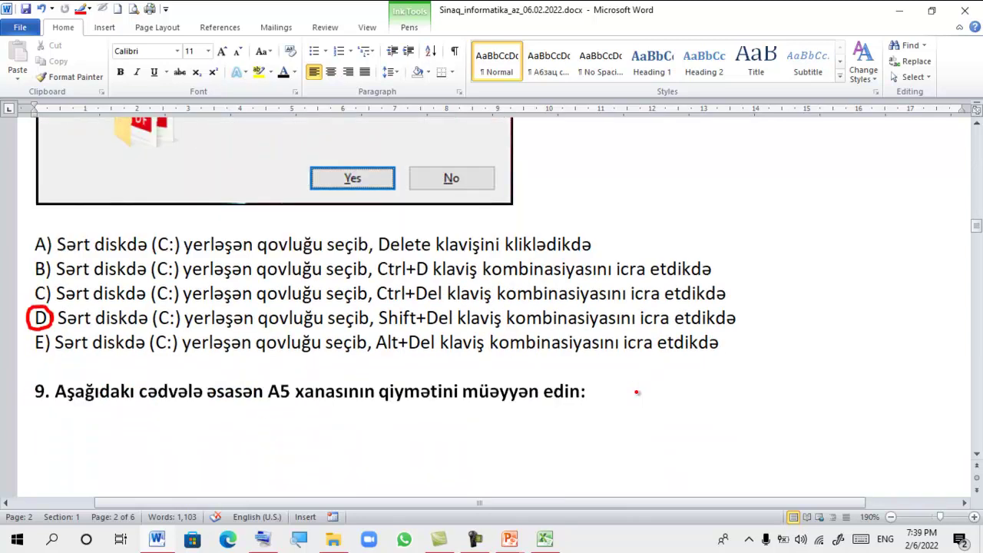
pyautogui.scroll(-2, 594, 379)
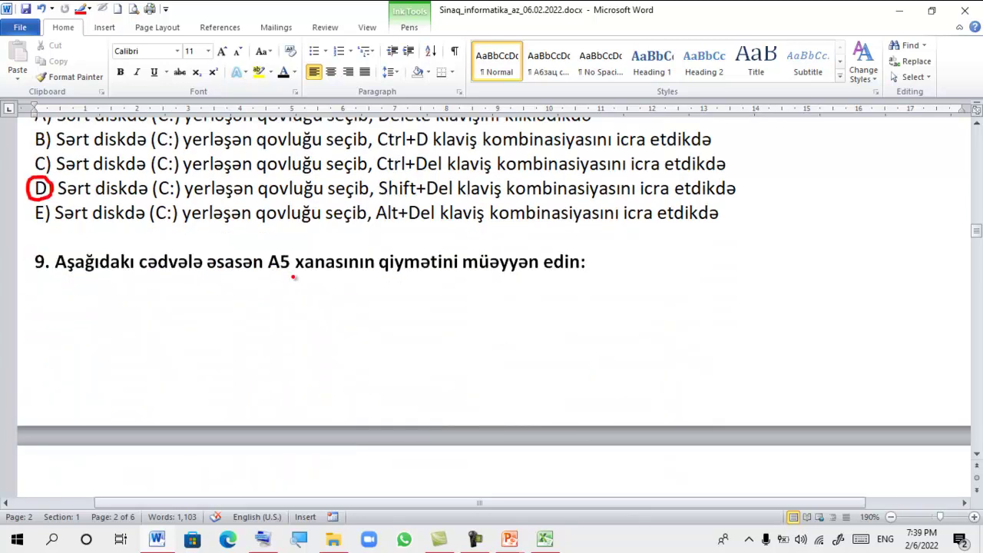
pyautogui.scroll(-1, 313, 285)
pyautogui.scroll(-1, 313, 289)
pyautogui.scroll(-1, 314, 289)
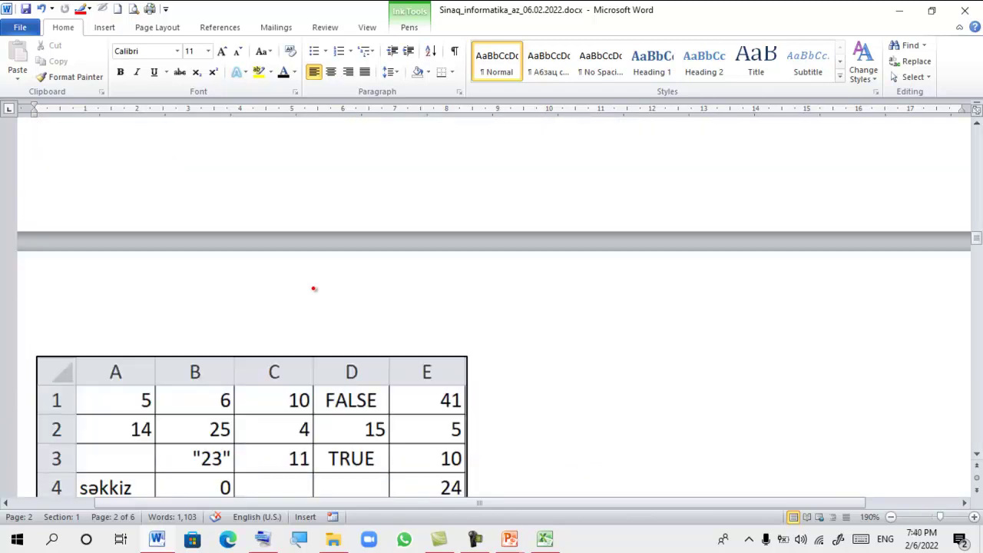
pyautogui.scroll(-1, 313, 289)
pyautogui.scroll(-1, 313, 288)
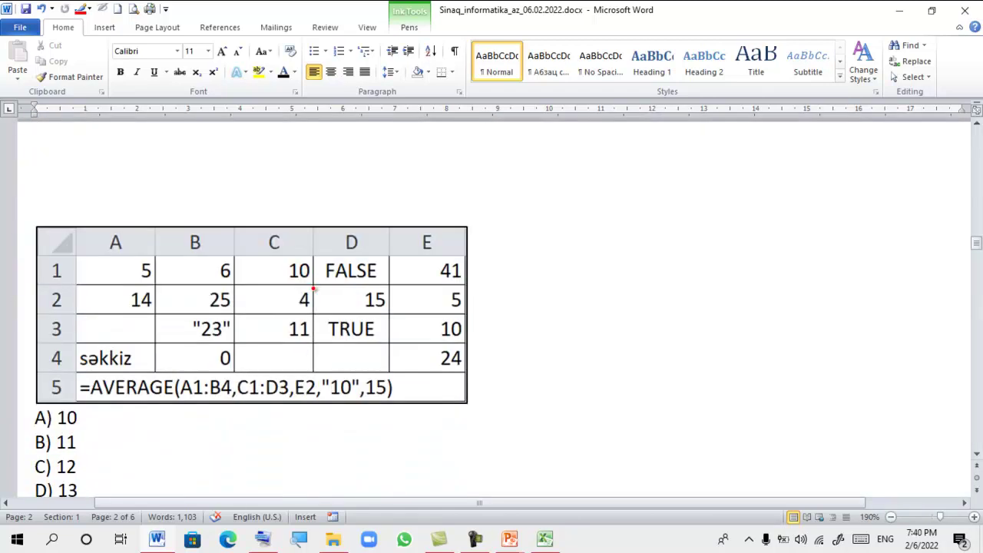
pyautogui.scroll(-1, 313, 288)
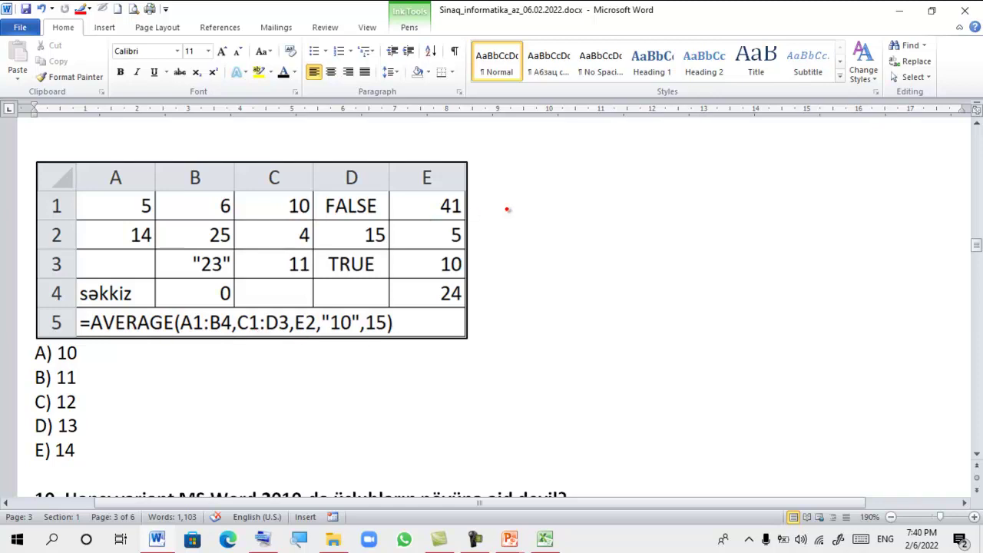
pyautogui.moveTo(527, 217); pyautogui.dragTo(685, 206)
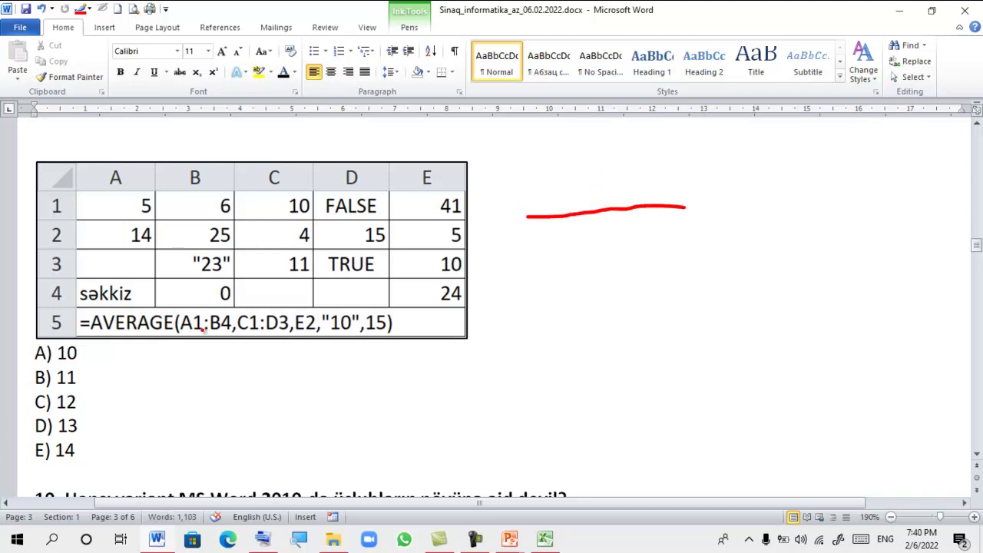
pyautogui.moveTo(92, 325)
pyautogui.mouseDown()
pyautogui.moveTo(174, 317)
pyautogui.moveTo(120, 349)
pyautogui.moveTo(172, 344)
pyautogui.mouseUp()
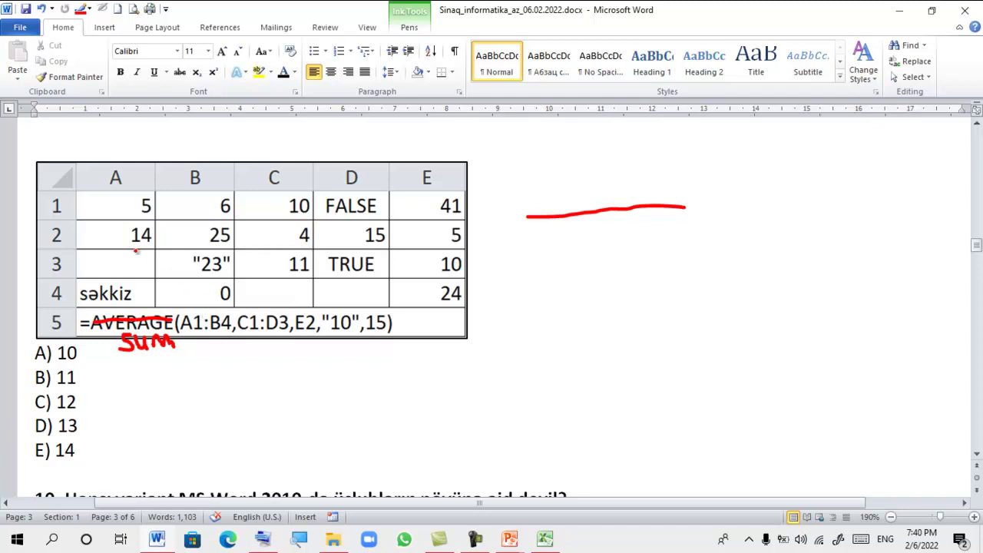
# Outline ranges A1:B4 and C1:D3, circle E2, and write 50 + 40 in the numerator
pyautogui.moveTo(74, 202)
pyautogui.mouseDown()
pyautogui.moveTo(239, 311)
pyautogui.moveTo(78, 195)
pyautogui.mouseUp()
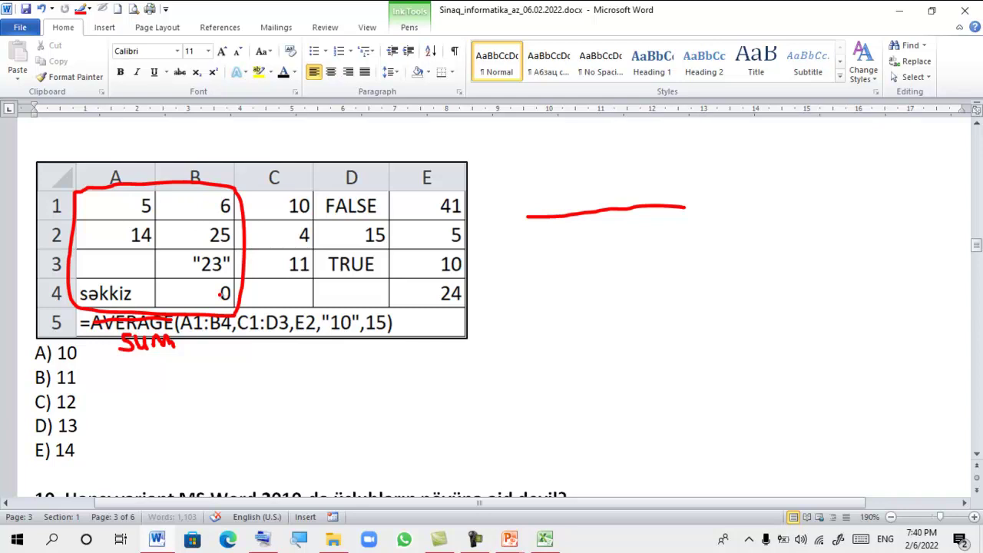
pyautogui.moveTo(539, 175)
pyautogui.mouseDown()
pyautogui.moveTo(537, 200)
pyautogui.moveTo(552, 174)
pyautogui.moveTo(565, 197)
pyautogui.moveTo(577, 174)
pyautogui.moveTo(600, 195)
pyautogui.moveTo(618, 180)
pyautogui.mouseUp()
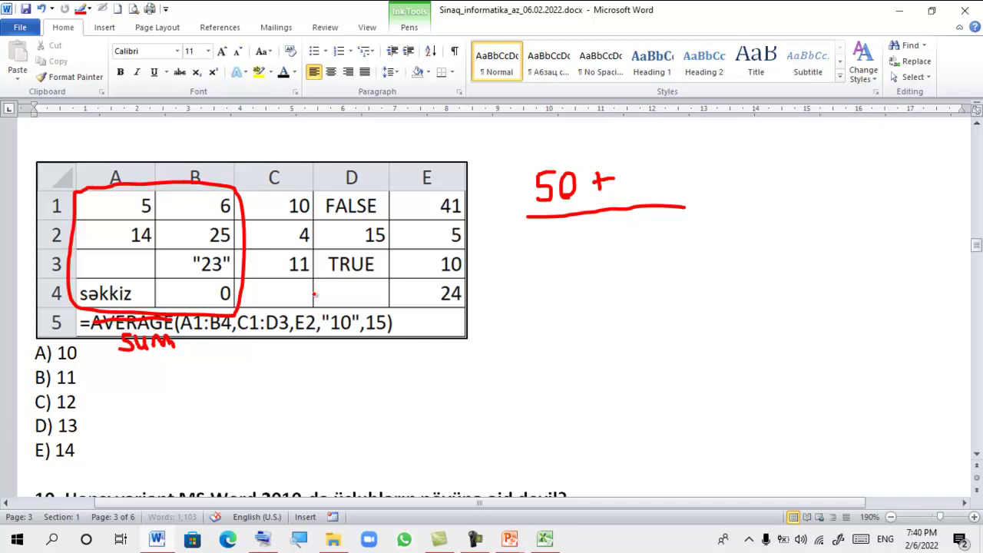
pyautogui.moveTo(253, 188)
pyautogui.mouseDown()
pyautogui.moveTo(250, 264)
pyautogui.moveTo(329, 274)
pyautogui.moveTo(385, 263)
pyautogui.moveTo(388, 194)
pyautogui.moveTo(300, 185)
pyautogui.moveTo(250, 201)
pyautogui.mouseUp()
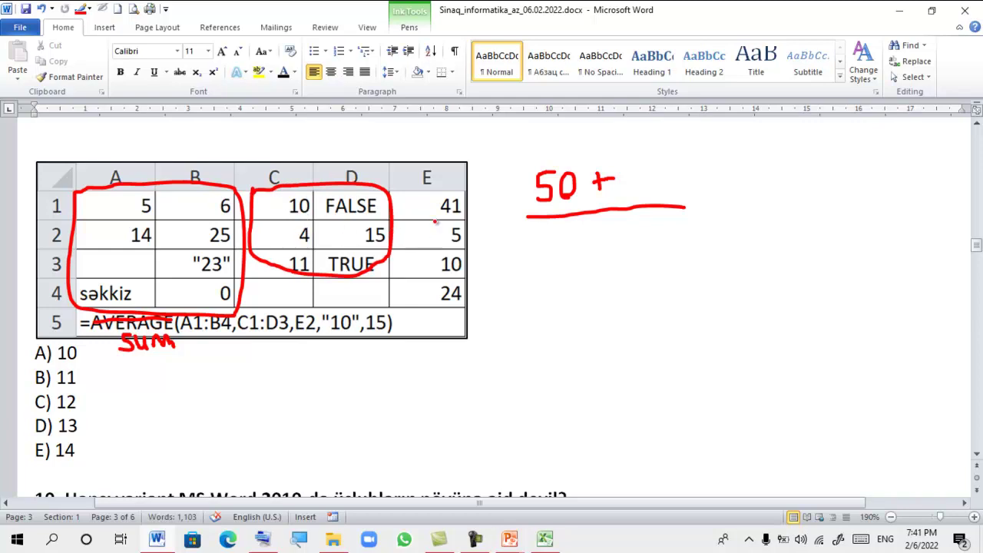
pyautogui.moveTo(635, 163)
pyautogui.mouseDown()
pyautogui.moveTo(648, 182)
pyautogui.moveTo(641, 197)
pyautogui.mouseUp()
pyautogui.moveTo(664, 158); pyautogui.dragTo(670, 157)
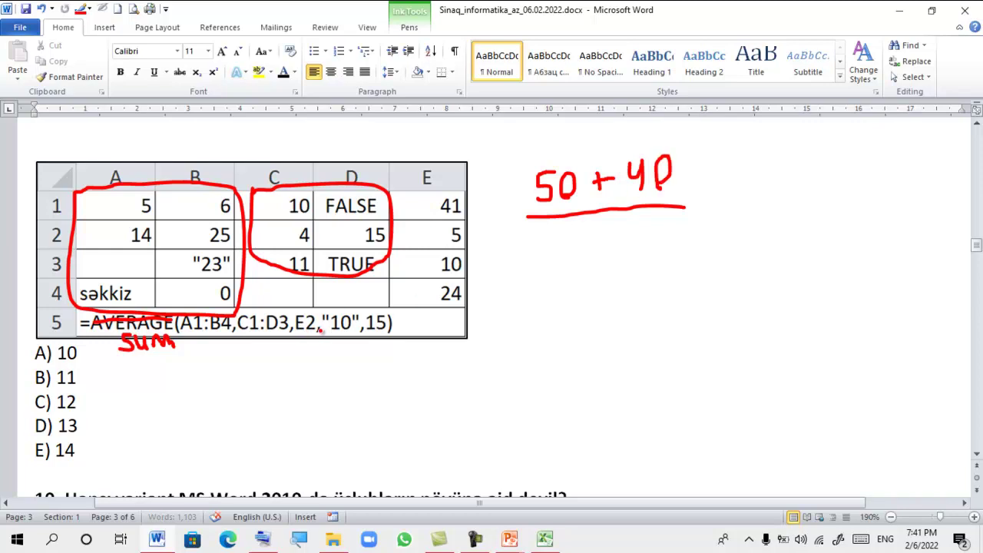
pyautogui.moveTo(473, 247)
pyautogui.mouseDown()
pyautogui.moveTo(460, 221)
pyautogui.moveTo(470, 245)
pyautogui.mouseUp()
# Complete the numerator as 50+40+5+10+15, lengthen the fraction line, and cross out SUM
pyautogui.moveTo(703, 159)
pyautogui.mouseDown()
pyautogui.moveTo(705, 182)
pyautogui.moveTo(718, 170)
pyautogui.moveTo(706, 180)
pyautogui.moveTo(749, 177)
pyautogui.moveTo(751, 154)
pyautogui.mouseUp()
pyautogui.moveTo(674, 207); pyautogui.dragTo(859, 193)
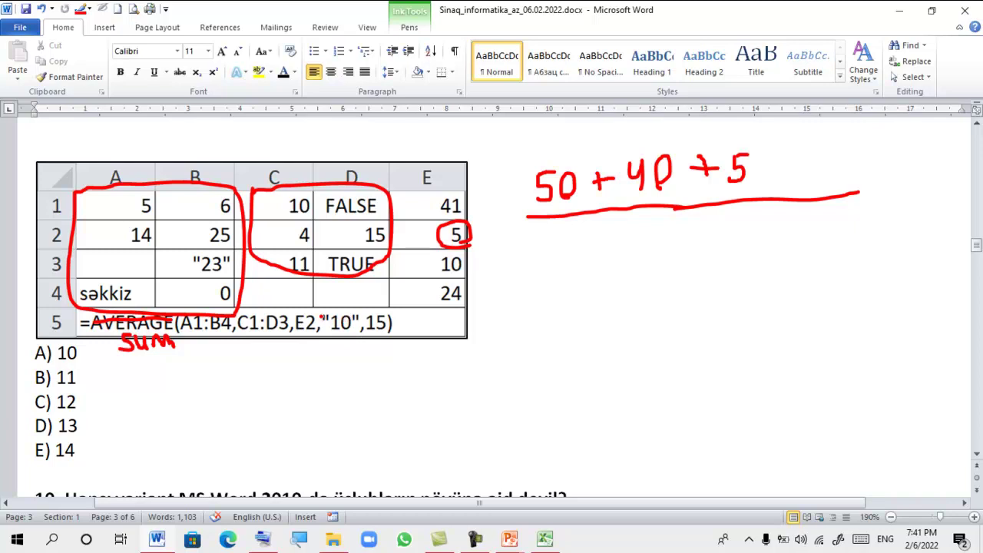
pyautogui.moveTo(770, 160)
pyautogui.mouseDown()
pyautogui.moveTo(769, 185)
pyautogui.moveTo(789, 168)
pyautogui.moveTo(804, 186)
pyautogui.mouseUp()
pyautogui.moveTo(828, 154); pyautogui.dragTo(821, 186)
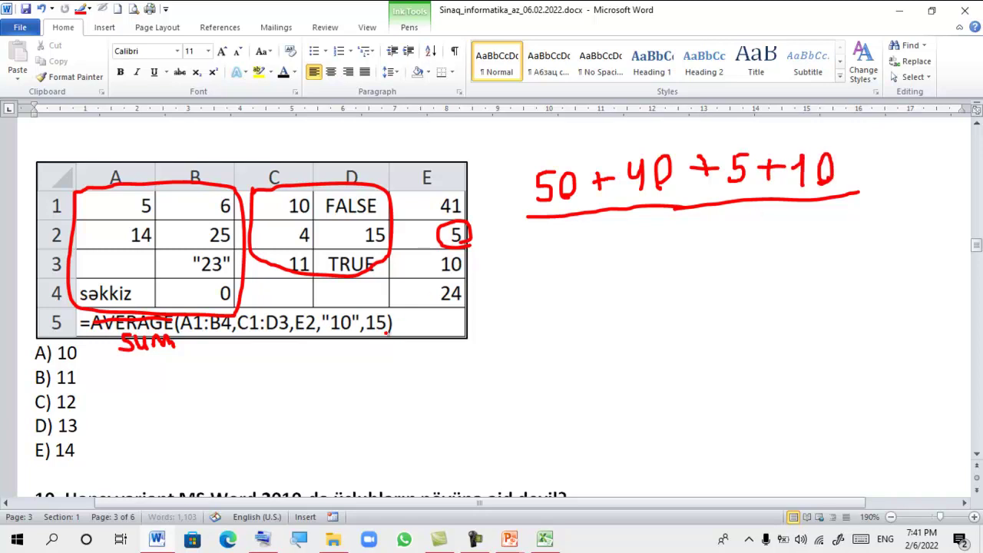
pyautogui.moveTo(859, 157)
pyautogui.mouseDown()
pyautogui.moveTo(857, 177)
pyautogui.moveTo(873, 164)
pyautogui.moveTo(891, 177)
pyautogui.moveTo(932, 149)
pyautogui.mouseUp()
pyautogui.moveTo(852, 197); pyautogui.dragTo(941, 180)
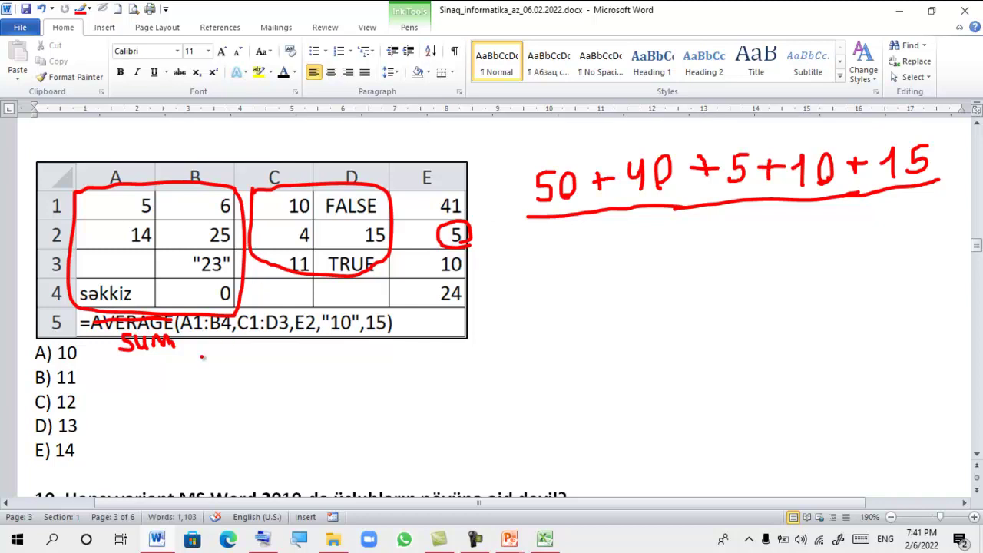
pyautogui.moveTo(117, 351)
pyautogui.mouseDown()
pyautogui.moveTo(178, 343)
pyautogui.moveTo(111, 365)
pyautogui.moveTo(129, 377)
pyautogui.moveTo(140, 361)
pyautogui.moveTo(163, 375)
pyautogui.moveTo(179, 355)
pyautogui.moveTo(189, 375)
pyautogui.moveTo(192, 350)
pyautogui.moveTo(202, 351)
pyautogui.mouseUp()
# Write COUNT under the struck SUM and the denominator 5+4+1+1+1
pyautogui.click(167, 371)
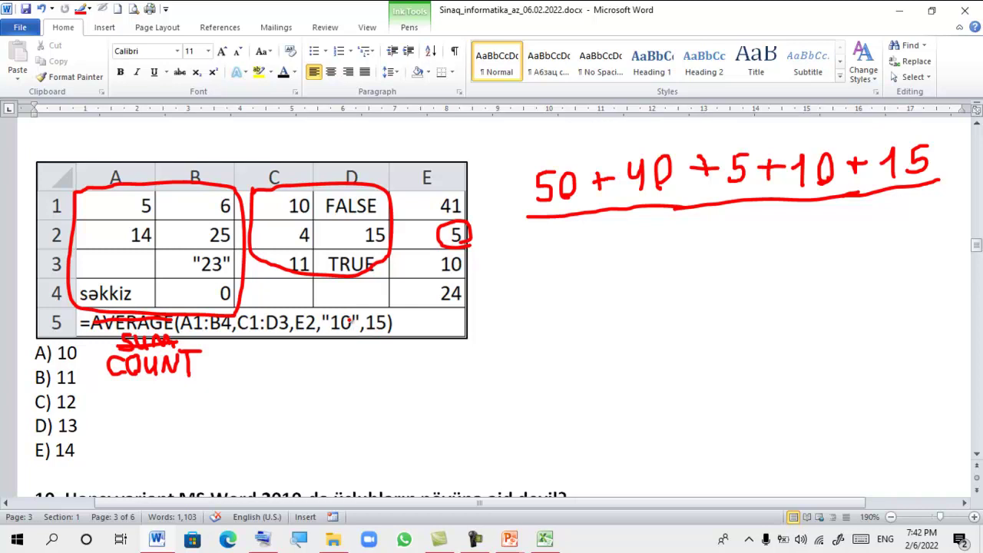
pyautogui.moveTo(198, 352); pyautogui.dragTo(202, 351)
pyautogui.moveTo(578, 221)
pyautogui.mouseDown()
pyautogui.moveTo(567, 247)
pyautogui.moveTo(596, 221)
pyautogui.mouseUp()
pyautogui.moveTo(622, 223)
pyautogui.mouseDown()
pyautogui.moveTo(621, 243)
pyautogui.moveTo(632, 233)
pyautogui.moveTo(668, 237)
pyautogui.mouseUp()
pyautogui.moveTo(666, 223)
pyautogui.mouseDown()
pyautogui.moveTo(665, 248)
pyautogui.moveTo(728, 218)
pyautogui.moveTo(728, 243)
pyautogui.mouseUp()
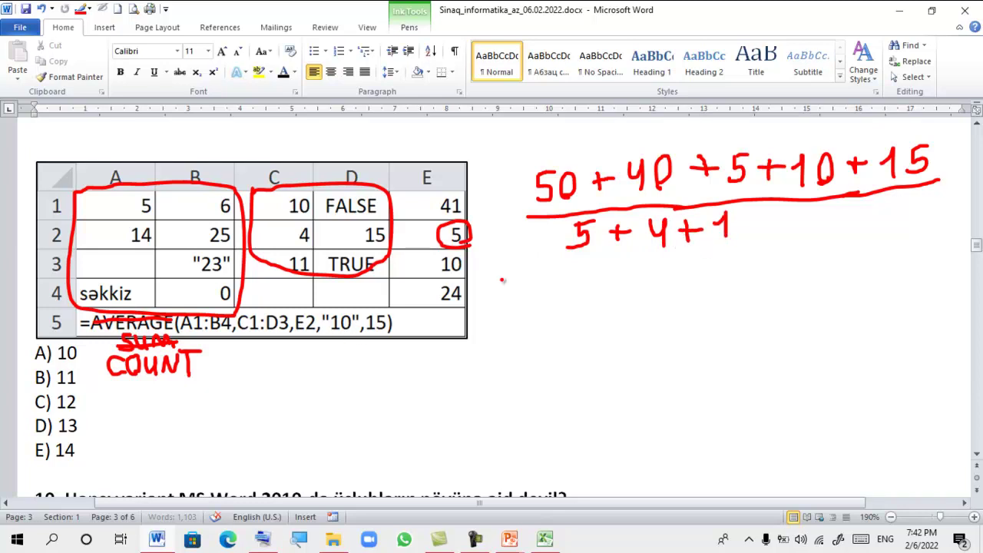
pyautogui.moveTo(759, 214)
pyautogui.mouseDown()
pyautogui.moveTo(756, 234)
pyautogui.moveTo(801, 213)
pyautogui.moveTo(801, 239)
pyautogui.moveTo(835, 220)
pyautogui.moveTo(851, 229)
pyautogui.mouseUp()
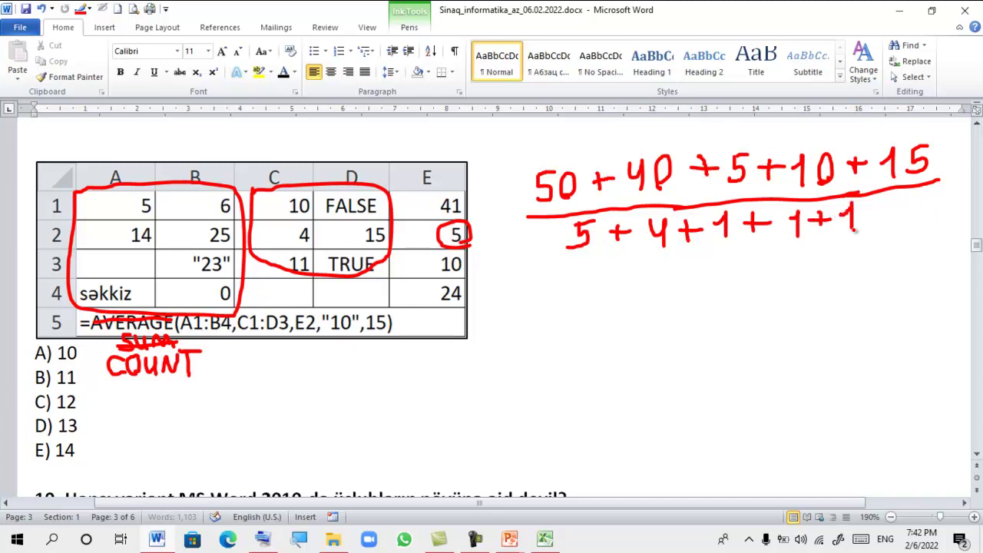
pyautogui.moveTo(942, 174)
pyautogui.mouseDown()
pyautogui.moveTo(962, 172)
pyautogui.moveTo(962, 194)
pyautogui.mouseUp()
# Write the simplified result =120/12 and circle answer A) 10 in red
pyautogui.moveTo(530, 298)
pyautogui.mouseDown()
pyautogui.moveTo(553, 297)
pyautogui.moveTo(555, 313)
pyautogui.moveTo(695, 298)
pyautogui.mouseUp()
pyautogui.moveTo(608, 332)
pyautogui.mouseDown()
pyautogui.moveTo(615, 351)
pyautogui.moveTo(650, 351)
pyautogui.mouseUp()
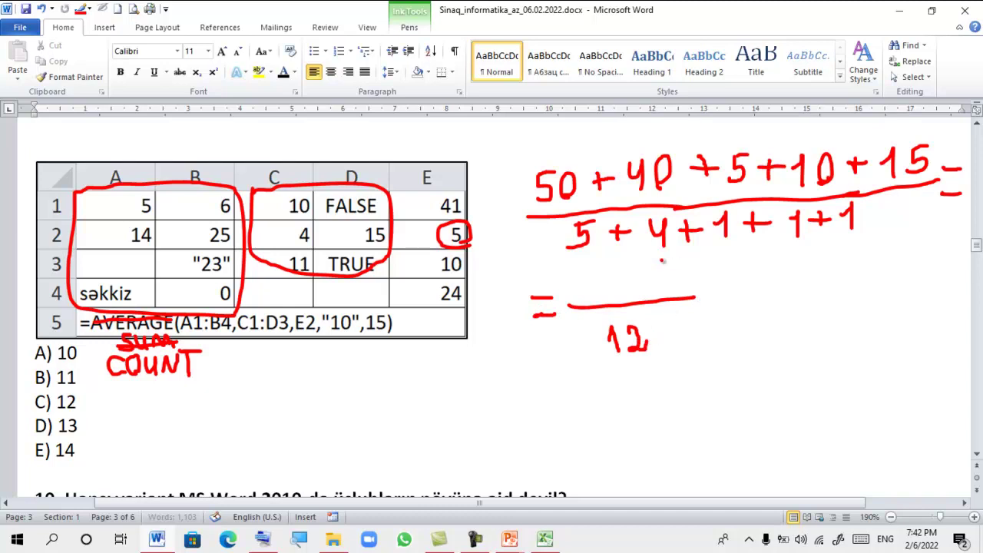
pyautogui.moveTo(586, 282)
pyautogui.mouseDown()
pyautogui.moveTo(594, 298)
pyautogui.moveTo(625, 295)
pyautogui.moveTo(636, 269)
pyautogui.mouseUp()
pyautogui.moveTo(48, 366); pyautogui.dragTo(50, 361)
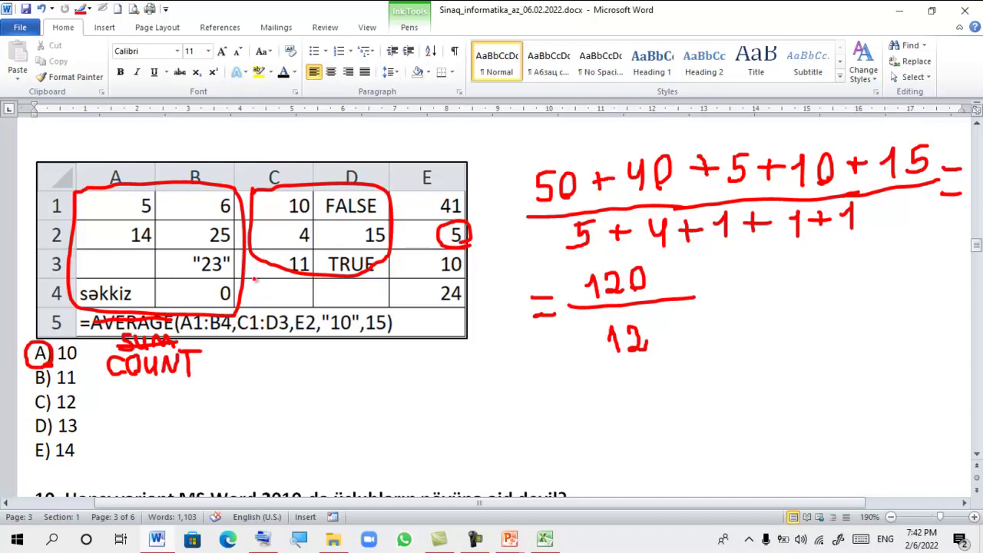
pyautogui.scroll(-3, 255, 279)
# Circle option C) cümlə in red as question 10's answer
pyautogui.scroll(-2, 255, 280)
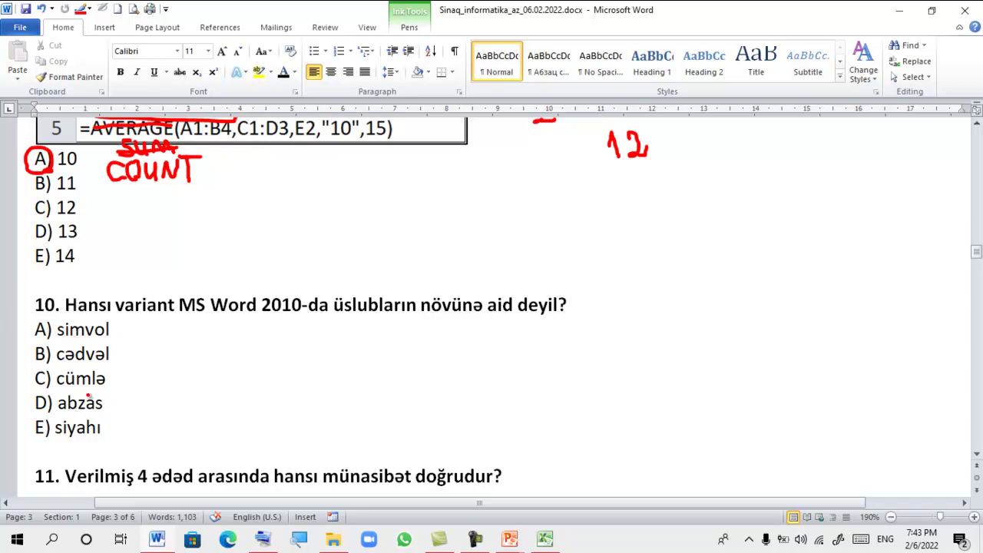
pyautogui.moveTo(46, 392)
pyautogui.mouseDown()
pyautogui.moveTo(47, 368)
pyautogui.moveTo(50, 388)
pyautogui.mouseUp()
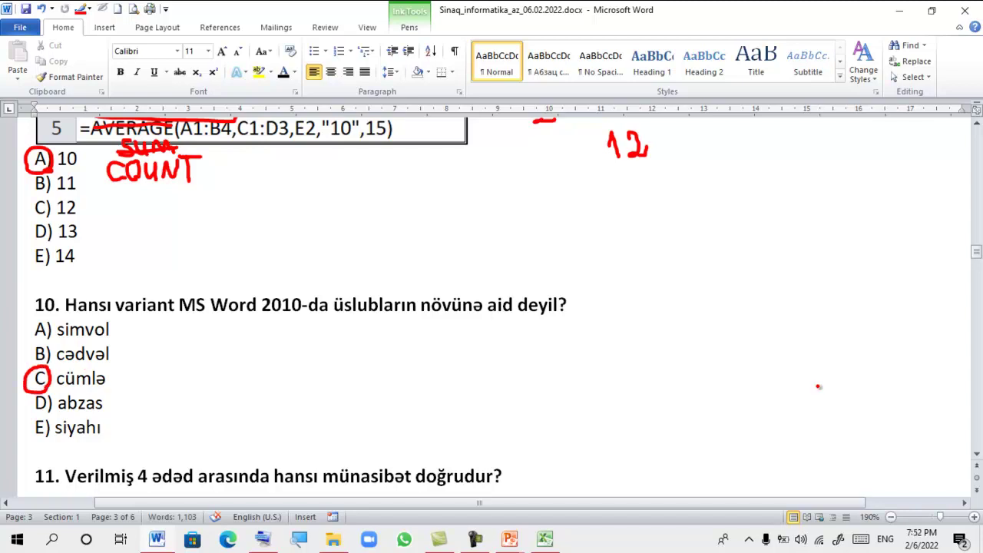
pyautogui.scroll(-3, 818, 387)
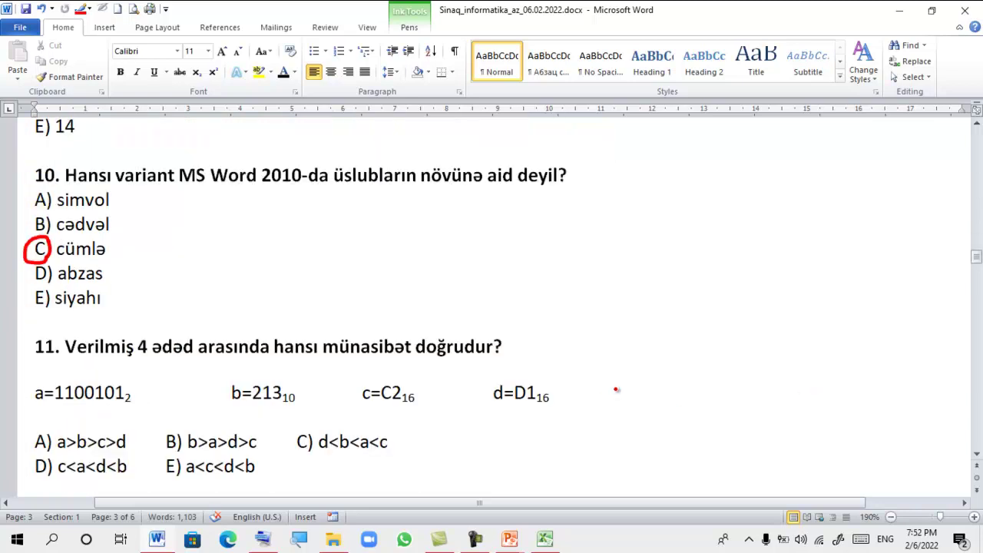
pyautogui.scroll(-2, 619, 389)
pyautogui.scroll(2, 620, 390)
# Split a=1100101₂ into digit groups, write 8-4-2-1 weights, and write 5 for the right group
pyautogui.keyDown('ctrl'); pyautogui.scroll(9, 90, 393); pyautogui.keyUp('ctrl')
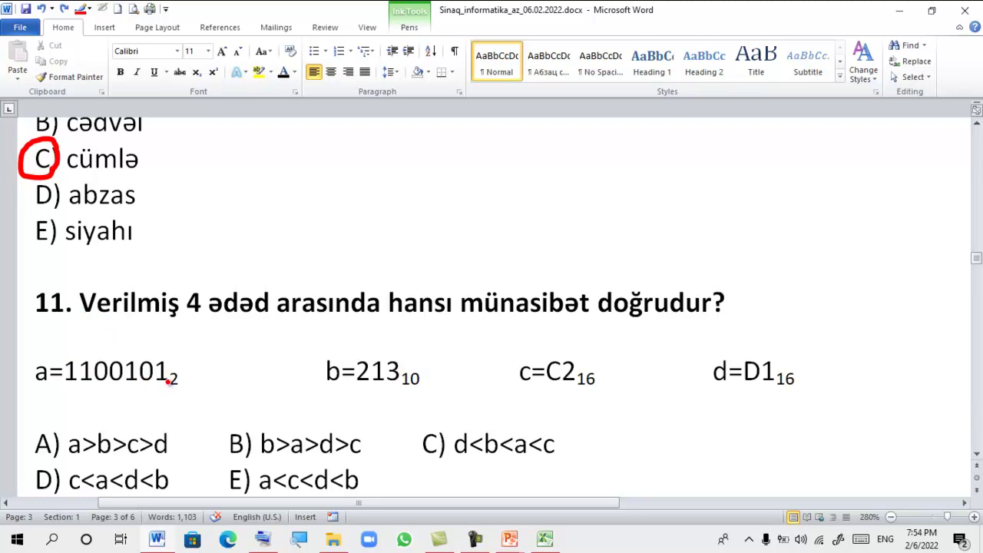
pyautogui.moveTo(110, 335); pyautogui.dragTo(110, 386)
pyautogui.moveTo(48, 356)
pyautogui.mouseDown()
pyautogui.moveTo(173, 356)
pyautogui.moveTo(117, 344)
pyautogui.moveTo(137, 342)
pyautogui.moveTo(136, 353)
pyautogui.moveTo(151, 342)
pyautogui.moveTo(170, 355)
pyautogui.moveTo(115, 396)
pyautogui.moveTo(123, 313)
pyautogui.mouseUp()
pyautogui.click(162, 340)
pyautogui.moveTo(121, 360); pyautogui.dragTo(116, 393)
pyautogui.moveTo(149, 319)
pyautogui.mouseDown()
pyautogui.moveTo(151, 391)
pyautogui.moveTo(149, 318)
pyautogui.moveTo(168, 354)
pyautogui.mouseUp()
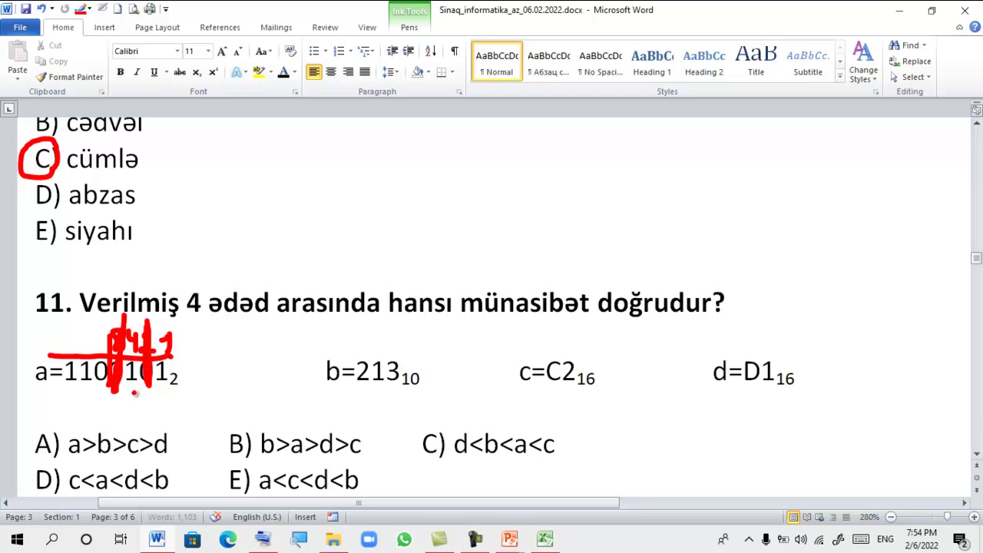
pyautogui.moveTo(120, 401)
pyautogui.mouseDown()
pyautogui.moveTo(117, 422)
pyautogui.moveTo(139, 392)
pyautogui.mouseUp()
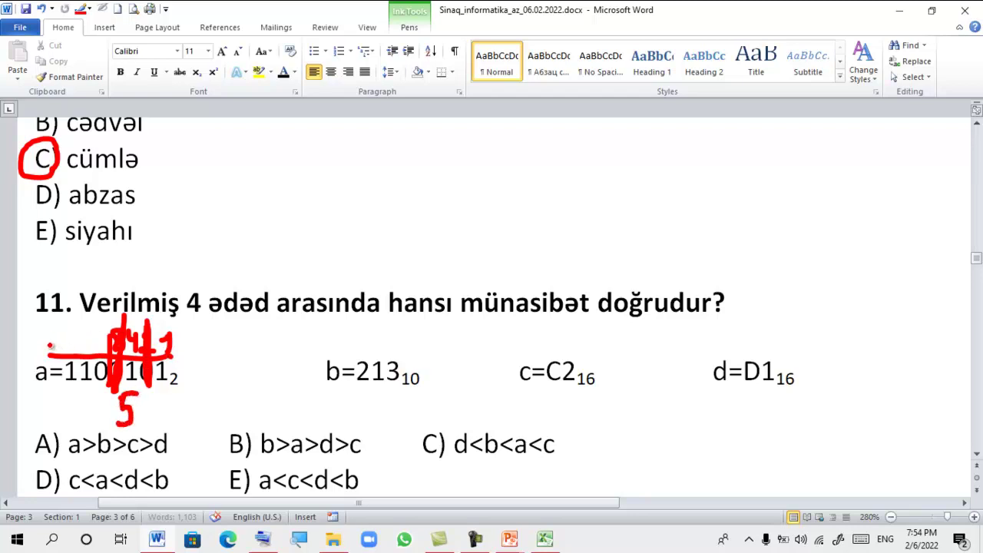
# Total the left group's weights to 6, giving 65 with subscript 16
pyautogui.moveTo(50, 345)
pyautogui.mouseDown()
pyautogui.moveTo(97, 347)
pyautogui.moveTo(108, 330)
pyautogui.moveTo(105, 350)
pyautogui.moveTo(54, 361)
pyautogui.mouseUp()
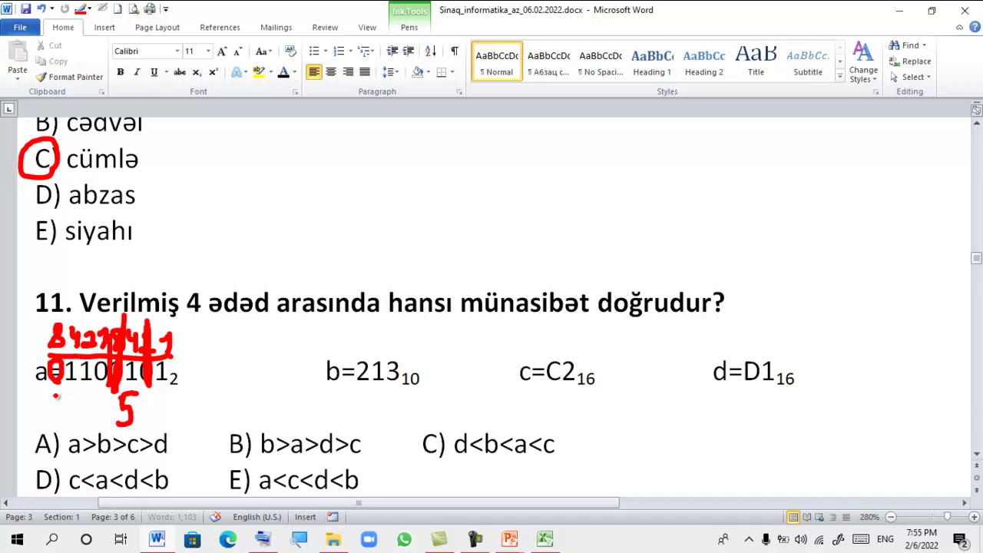
pyautogui.moveTo(58, 334); pyautogui.dragTo(54, 396)
pyautogui.moveTo(100, 389); pyautogui.dragTo(113, 305)
pyautogui.moveTo(103, 389); pyautogui.dragTo(100, 326)
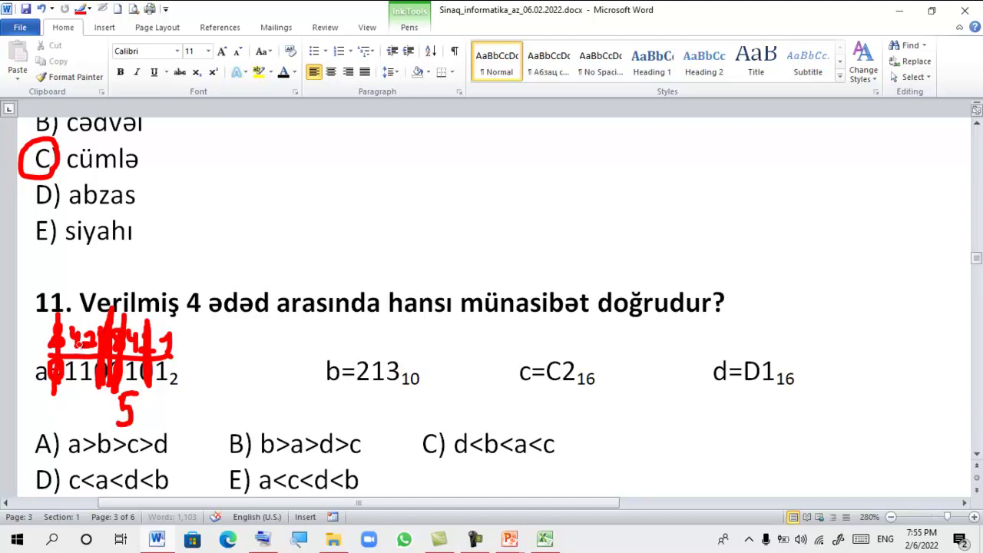
pyautogui.moveTo(106, 397); pyautogui.dragTo(95, 415)
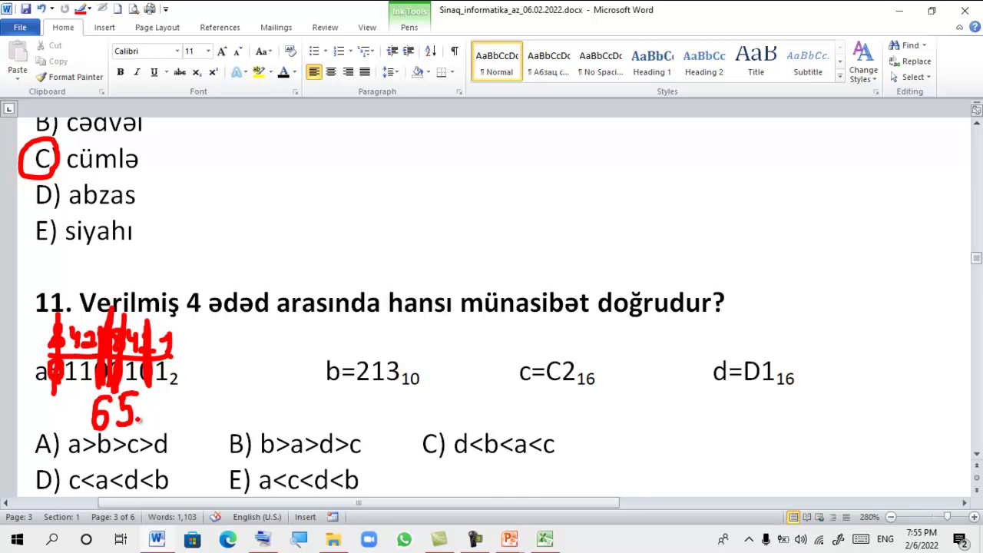
pyautogui.moveTo(143, 412)
pyautogui.mouseDown()
pyautogui.moveTo(140, 428)
pyautogui.moveTo(152, 425)
pyautogui.mouseUp()
# Handwrite the long division of 213 by 16: quotient 13, subtract 208, remainder 5
pyautogui.moveTo(355, 147)
pyautogui.mouseDown()
pyautogui.moveTo(355, 177)
pyautogui.moveTo(419, 174)
pyautogui.mouseUp()
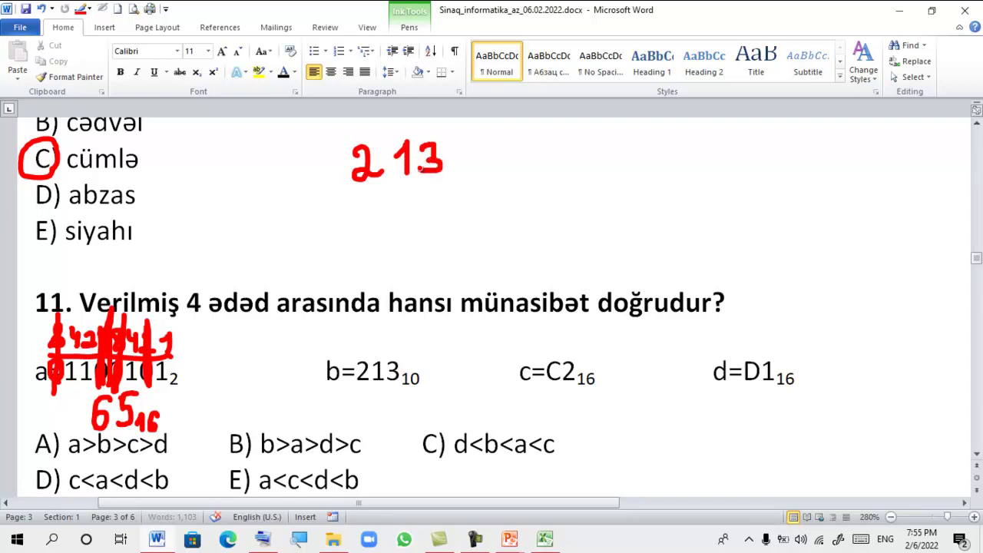
pyautogui.moveTo(459, 141); pyautogui.dragTo(458, 210)
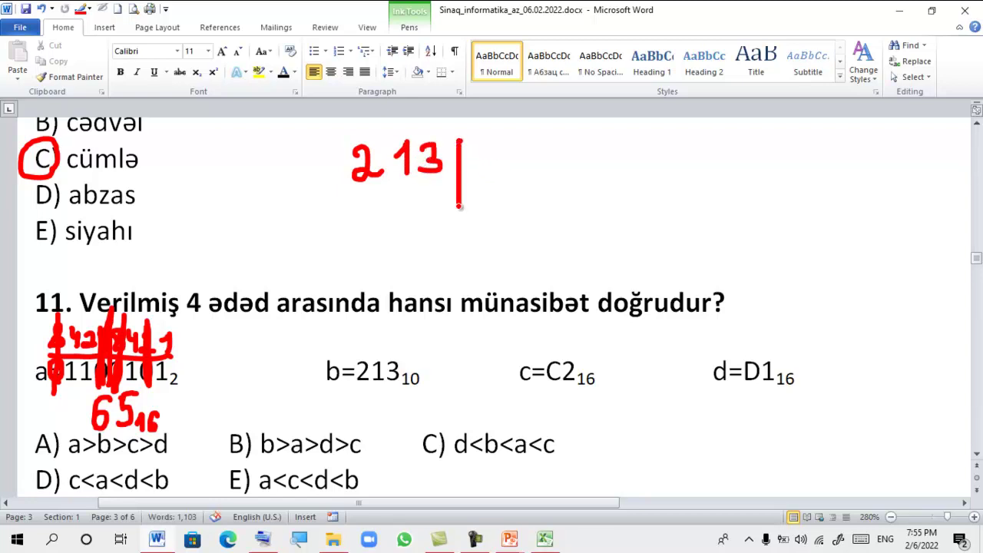
pyautogui.moveTo(459, 167); pyautogui.dragTo(524, 167)
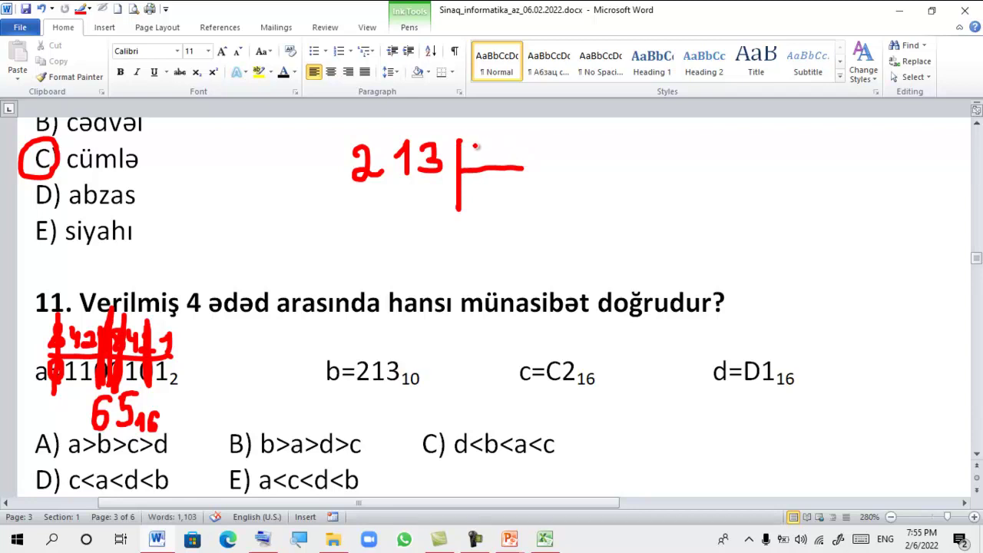
pyautogui.moveTo(472, 144)
pyautogui.mouseDown()
pyautogui.moveTo(478, 163)
pyautogui.moveTo(494, 151)
pyautogui.mouseUp()
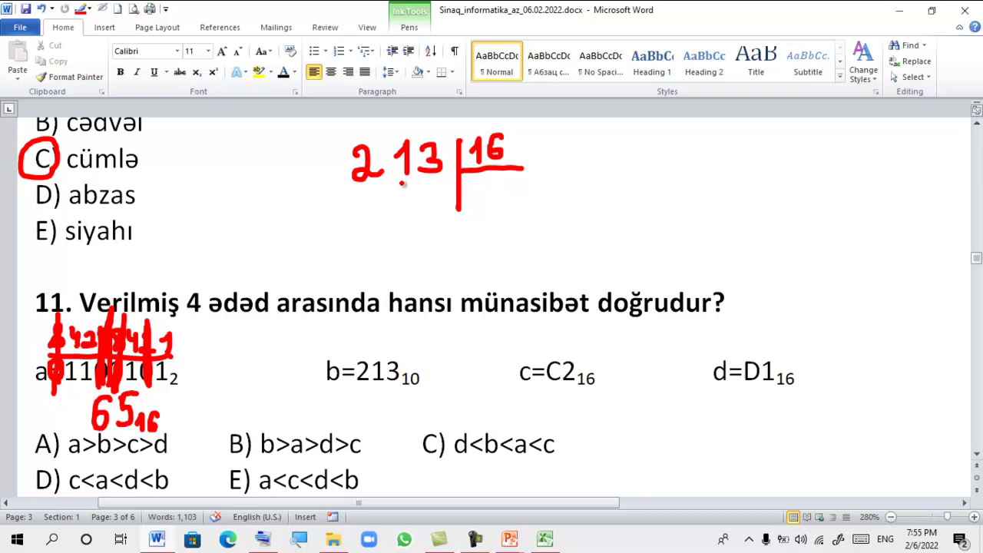
pyautogui.moveTo(470, 191)
pyautogui.mouseDown()
pyautogui.moveTo(479, 209)
pyautogui.moveTo(494, 206)
pyautogui.mouseUp()
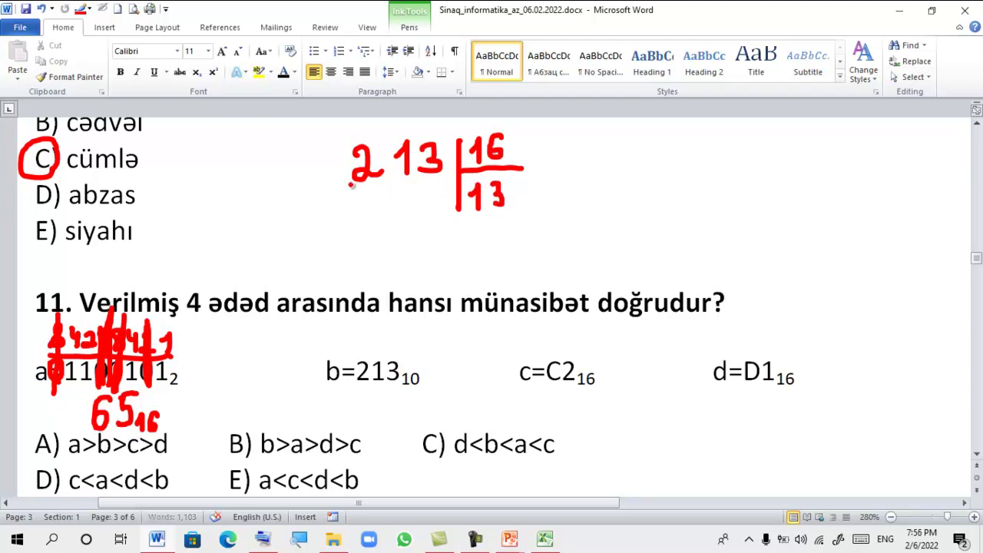
pyautogui.moveTo(366, 191)
pyautogui.mouseDown()
pyautogui.moveTo(383, 208)
pyautogui.moveTo(419, 192)
pyautogui.mouseUp()
pyautogui.moveTo(325, 184); pyautogui.dragTo(346, 181)
pyautogui.moveTo(345, 220)
pyautogui.mouseDown()
pyautogui.moveTo(436, 215)
pyautogui.moveTo(414, 250)
pyautogui.moveTo(436, 228)
pyautogui.mouseUp()
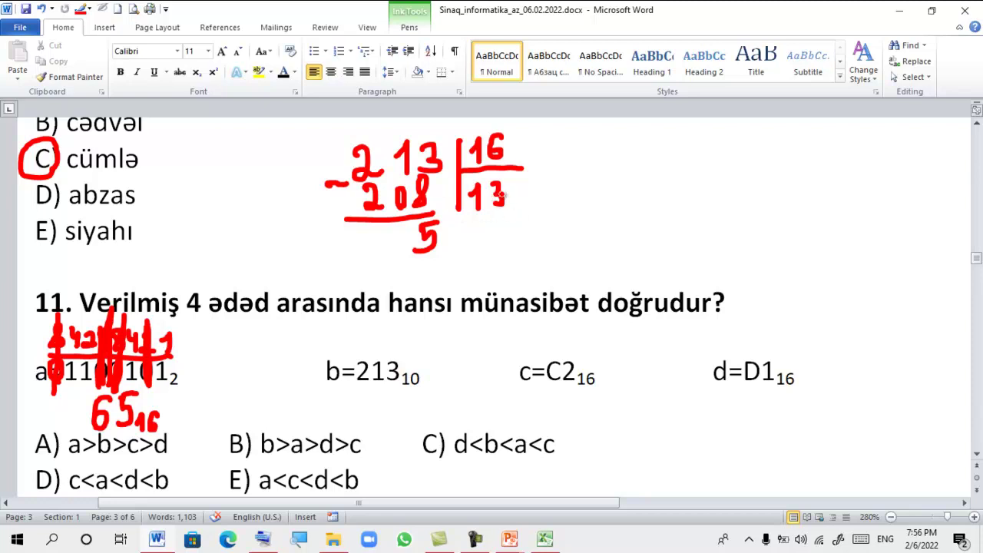
pyautogui.click(507, 198)
# Write quotient 13 as D with remainder 5 (D5), then D5₁₆ beneath b=213₁₀
pyautogui.moveTo(619, 224); pyautogui.dragTo(583, 229)
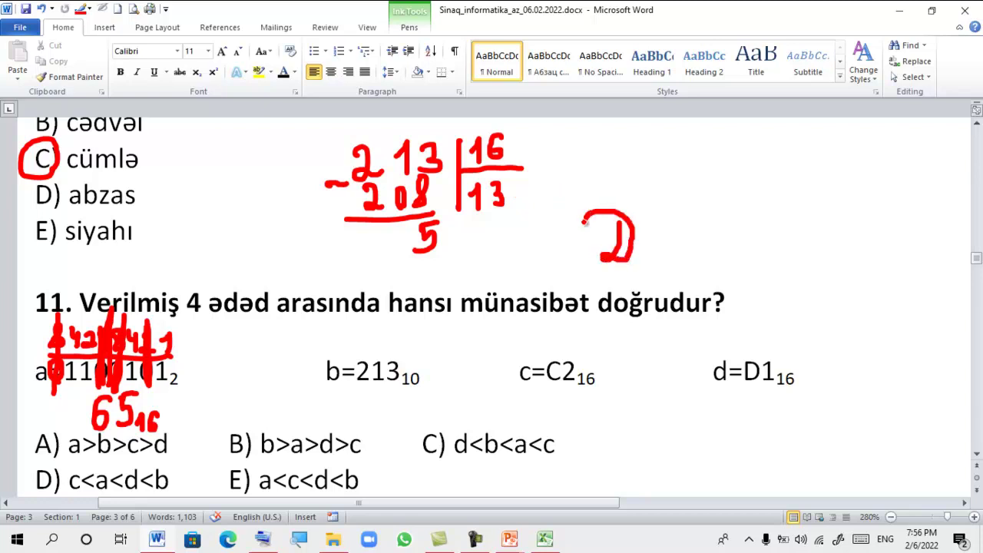
pyautogui.moveTo(656, 210)
pyautogui.mouseDown()
pyautogui.moveTo(674, 235)
pyautogui.moveTo(647, 250)
pyautogui.moveTo(676, 205)
pyautogui.mouseUp()
pyautogui.moveTo(360, 397)
pyautogui.mouseDown()
pyautogui.moveTo(355, 416)
pyautogui.moveTo(406, 403)
pyautogui.moveTo(388, 419)
pyautogui.moveTo(408, 387)
pyautogui.moveTo(421, 422)
pyautogui.moveTo(432, 419)
pyautogui.mouseUp()
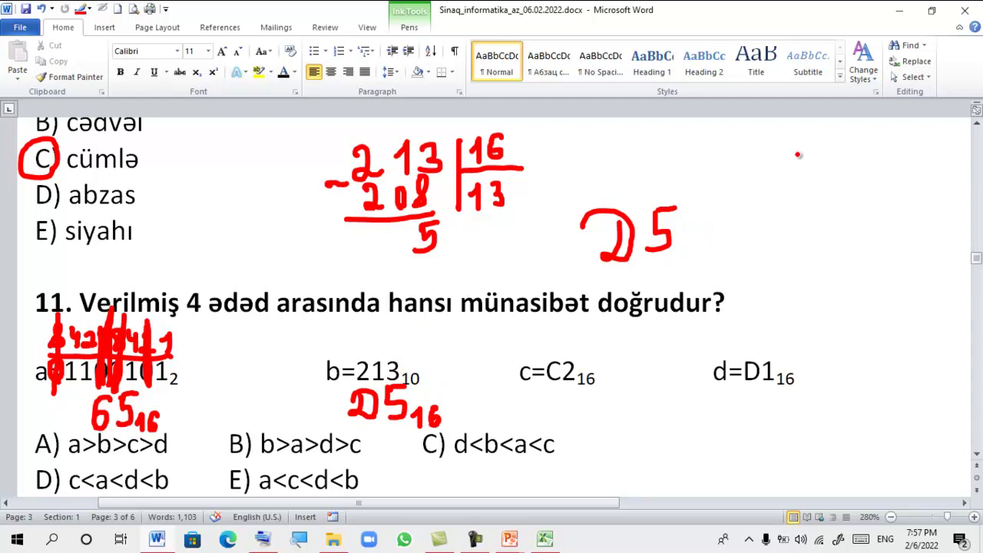
# Jot 45 over 32 and 45 over 47 at the right, then begin 'a <' beside the answers
pyautogui.moveTo(788, 153); pyautogui.dragTo(803, 199)
pyautogui.moveTo(828, 161)
pyautogui.mouseDown()
pyautogui.moveTo(819, 195)
pyautogui.moveTo(837, 159)
pyautogui.mouseUp()
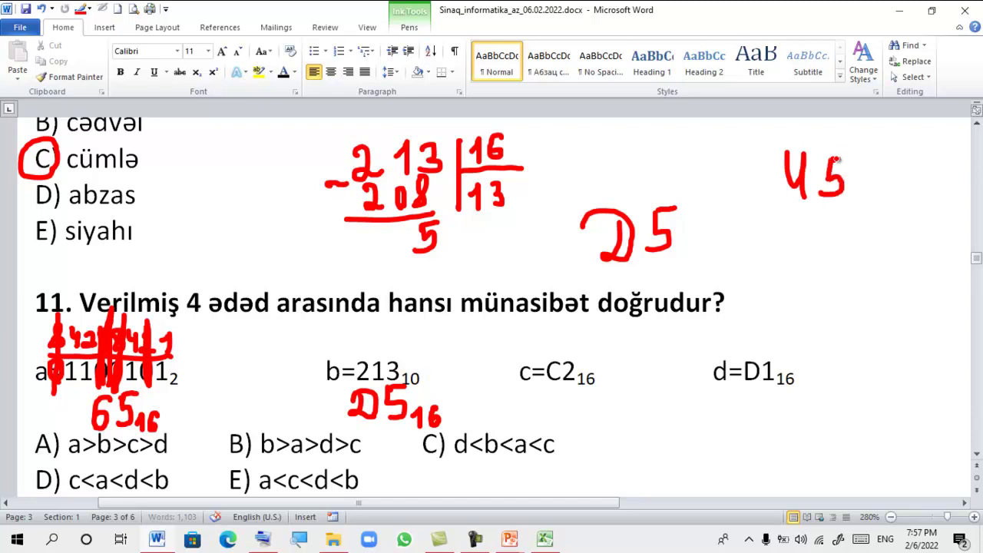
pyautogui.moveTo(788, 215)
pyautogui.mouseDown()
pyautogui.moveTo(794, 244)
pyautogui.moveTo(849, 239)
pyautogui.mouseUp()
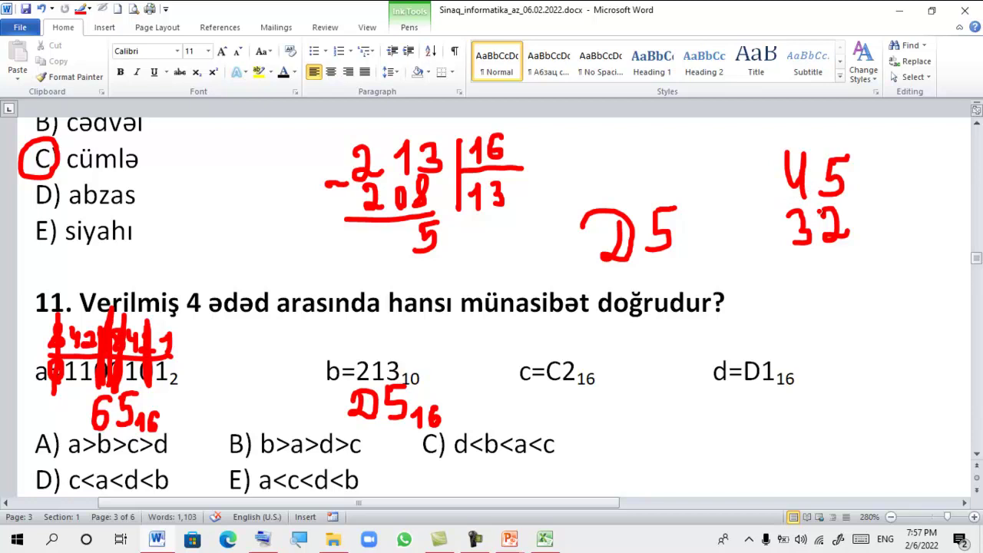
pyautogui.moveTo(836, 262)
pyautogui.mouseDown()
pyautogui.moveTo(849, 286)
pyautogui.moveTo(875, 259)
pyautogui.mouseUp()
pyautogui.moveTo(838, 294)
pyautogui.mouseDown()
pyautogui.moveTo(848, 317)
pyautogui.moveTo(873, 320)
pyautogui.mouseUp()
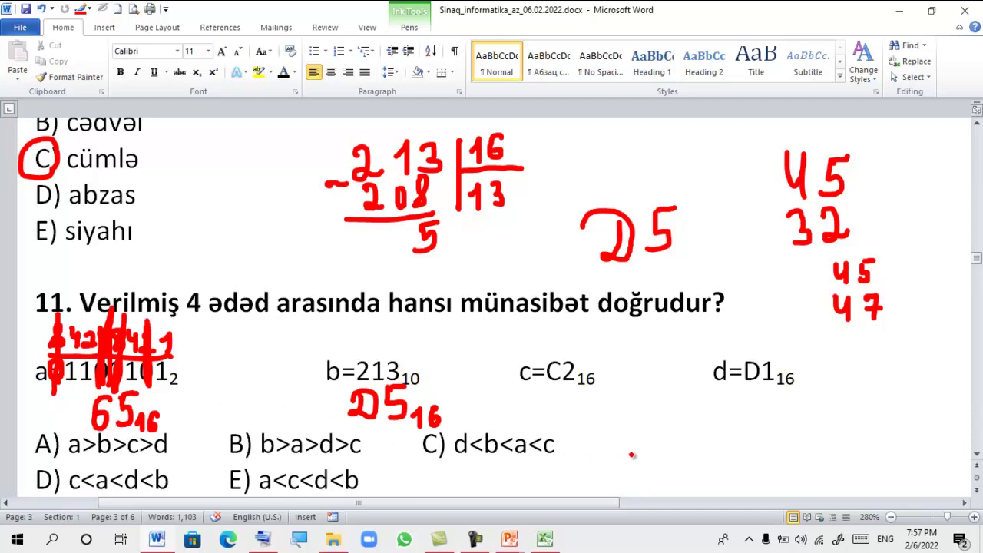
pyautogui.moveTo(624, 441); pyautogui.dragTo(655, 464)
pyautogui.moveTo(688, 436)
pyautogui.mouseDown()
pyautogui.moveTo(662, 450)
pyautogui.moveTo(686, 457)
pyautogui.mouseUp()
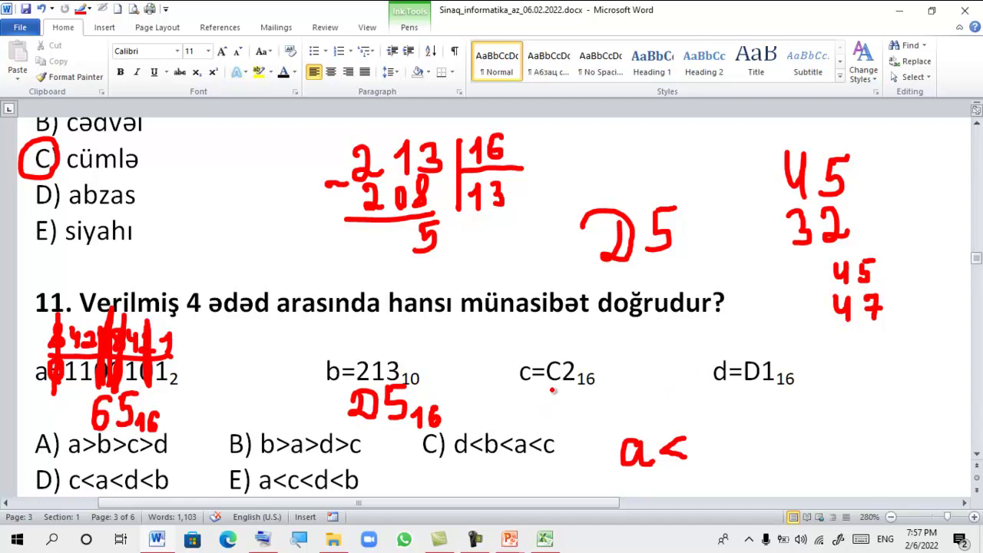
# Underline C2 in red ink and write the ordering a<c<d<b beside the options
pyautogui.moveTo(544, 381); pyautogui.dragTo(589, 389)
pyautogui.moveTo(713, 438)
pyautogui.mouseDown()
pyautogui.moveTo(720, 460)
pyautogui.moveTo(736, 446)
pyautogui.moveTo(748, 453)
pyautogui.mouseUp()
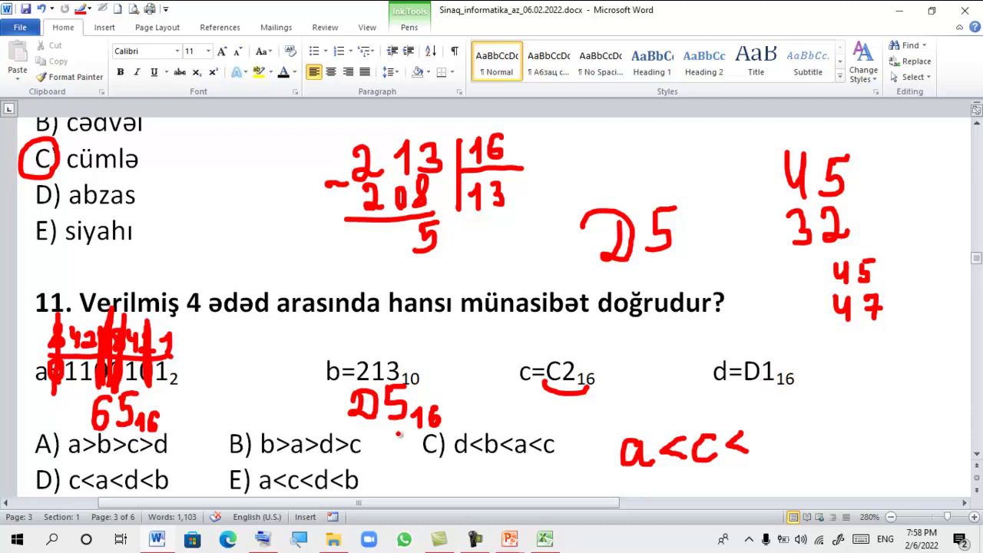
pyautogui.moveTo(779, 435); pyautogui.dragTo(783, 456)
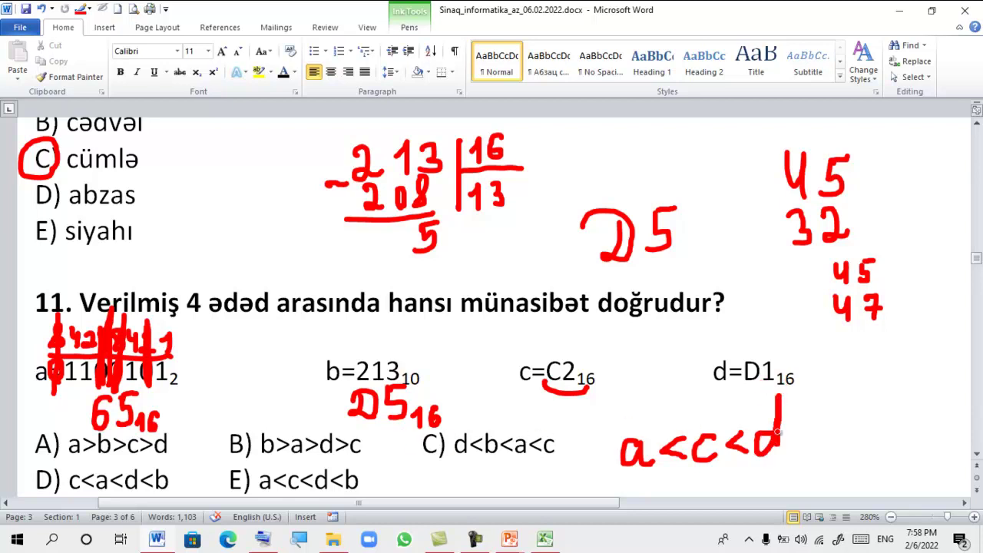
pyautogui.moveTo(818, 426)
pyautogui.mouseDown()
pyautogui.moveTo(817, 453)
pyautogui.moveTo(855, 419)
pyautogui.moveTo(840, 461)
pyautogui.mouseUp()
pyautogui.moveTo(843, 402); pyautogui.dragTo(842, 460)
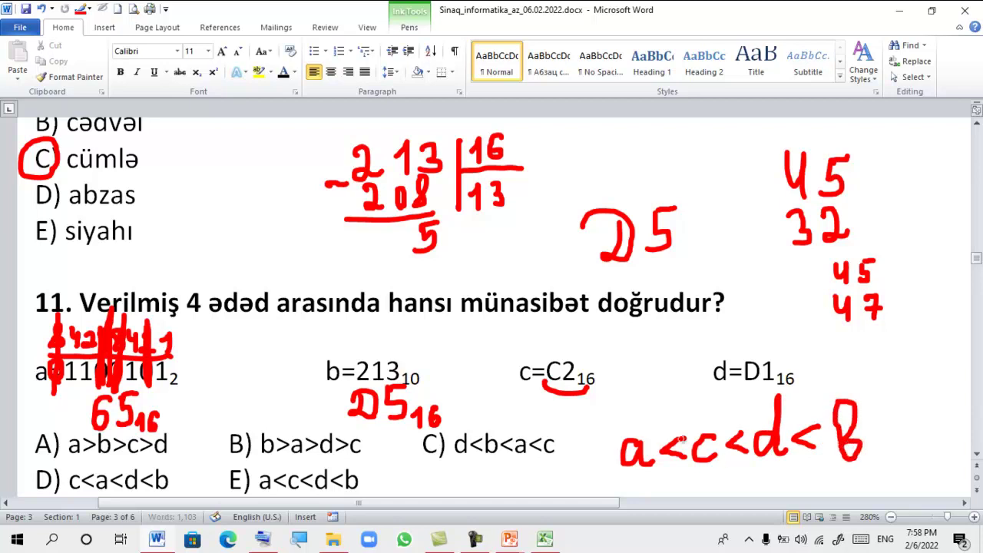
# Circle option E as question 11's answer and move on toward question 12
pyautogui.moveTo(247, 465)
pyautogui.mouseDown()
pyautogui.moveTo(249, 482)
pyautogui.moveTo(250, 466)
pyautogui.mouseUp()
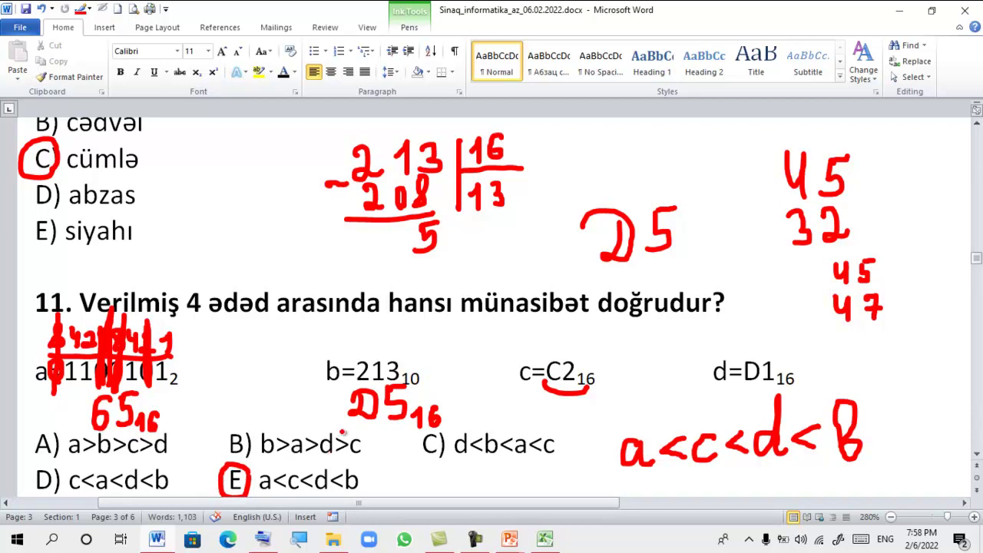
pyautogui.scroll(-3, 347, 432)
pyautogui.scroll(-3, 347, 432)
# Bring question 12 into view and show the PDF's page 467 table of project advantages in Edge
pyautogui.keyDown('ctrl'); pyautogui.scroll(-8, 418, 293); pyautogui.keyUp('ctrl')
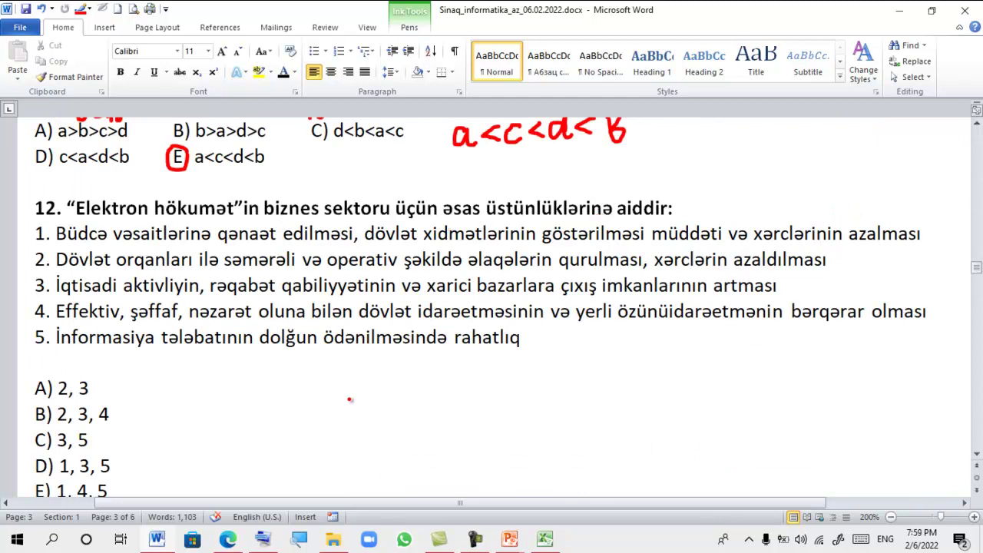
pyautogui.click(228, 540)
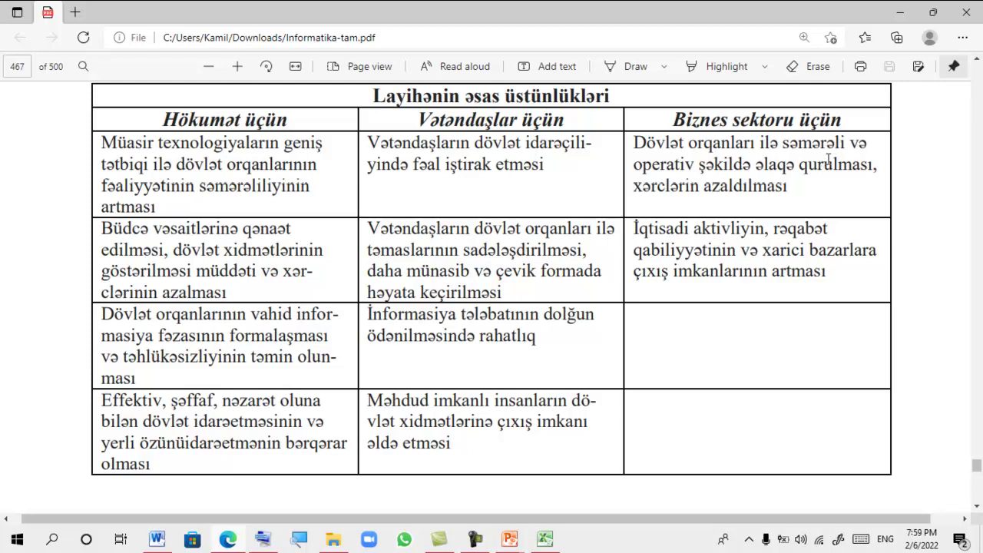
# Check the 'xərclərin azaldılması' business advantage in the PDF table, then return to the Word quiz
pyautogui.moveTo(640, 185); pyautogui.dragTo(786, 188)
pyautogui.click(676, 224)
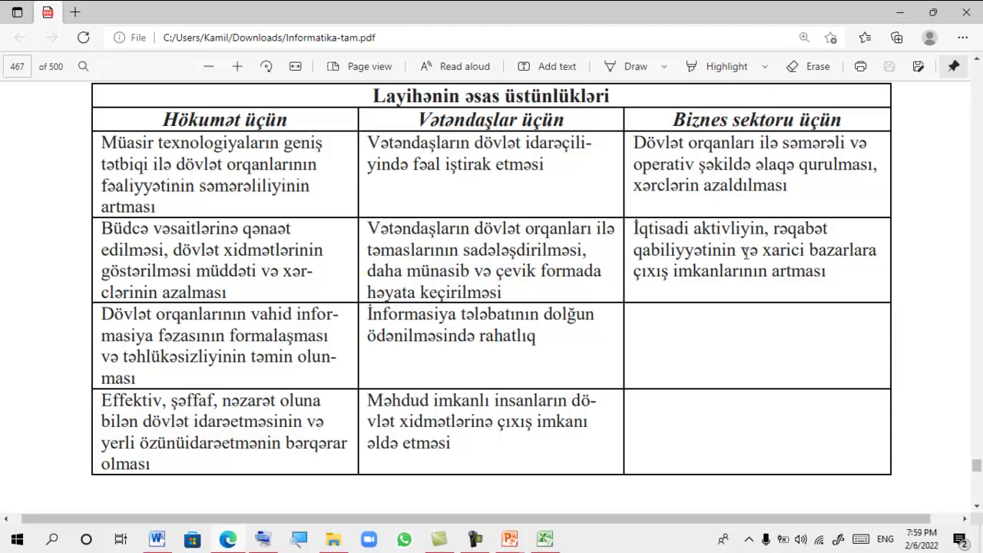
pyautogui.click(229, 540)
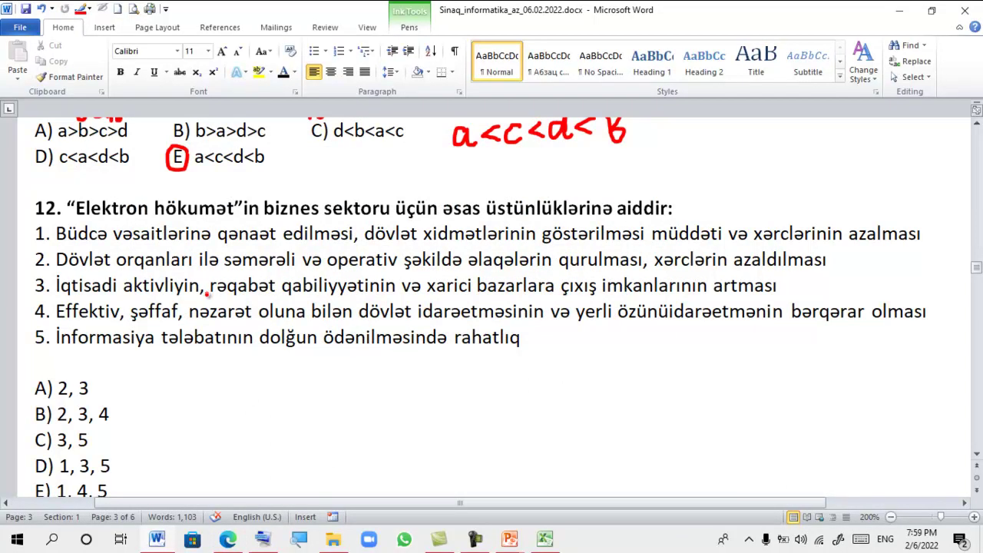
# Underline item 3's key phrases, circle items 2 and 3, and circle answer A for question 12
pyautogui.moveTo(206, 293); pyautogui.dragTo(399, 293)
pyautogui.moveTo(55, 294); pyautogui.dragTo(182, 293)
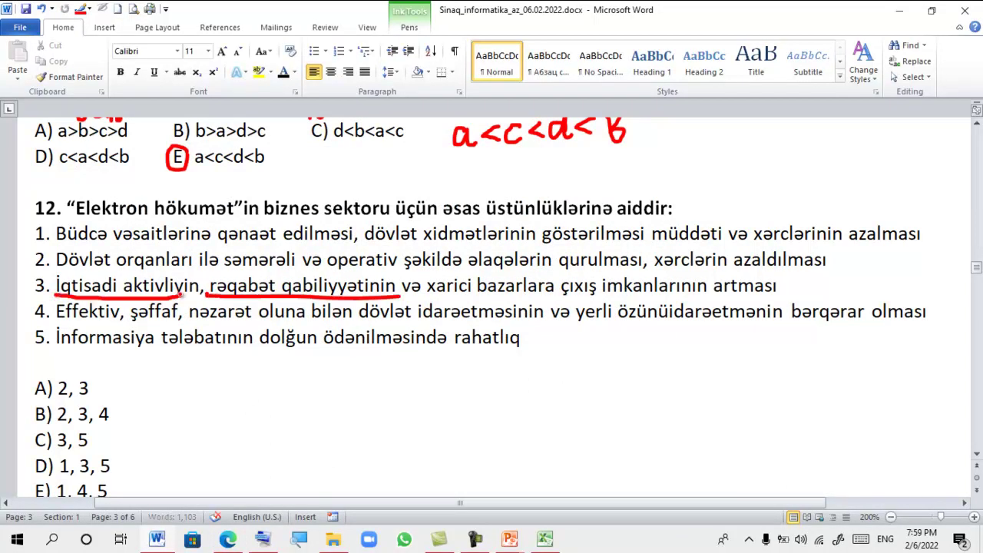
pyautogui.moveTo(44, 291); pyautogui.dragTo(49, 277)
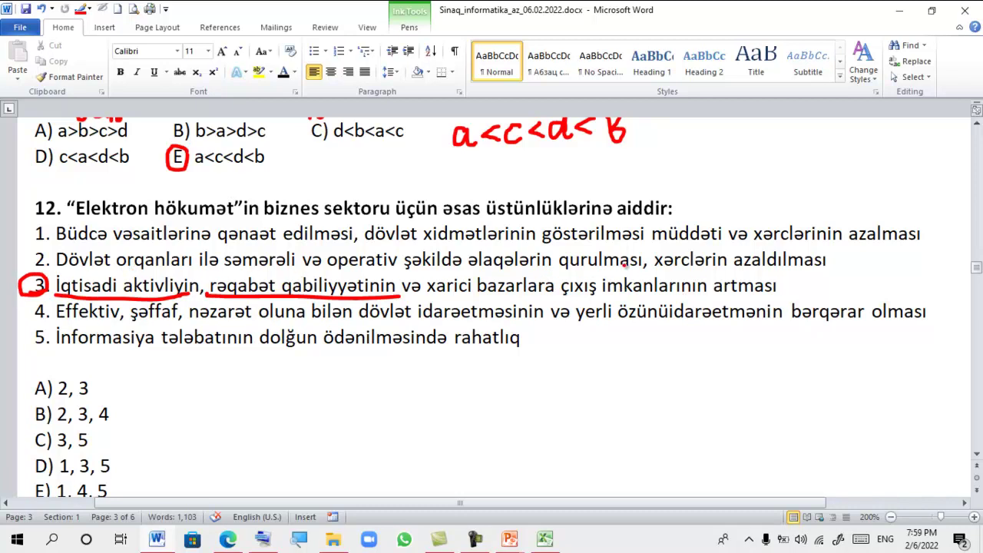
pyautogui.moveTo(47, 269); pyautogui.dragTo(49, 263)
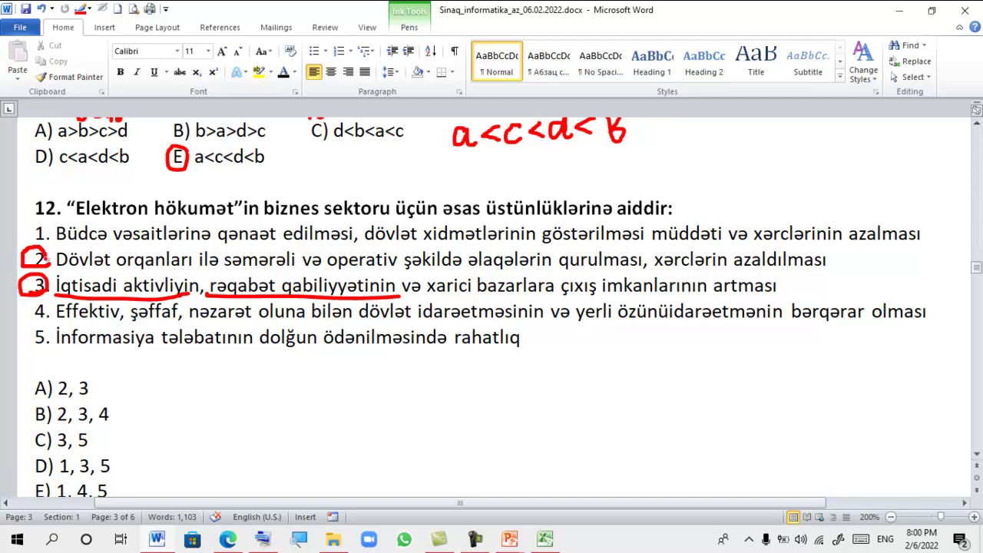
pyautogui.moveTo(51, 382); pyautogui.dragTo(50, 393)
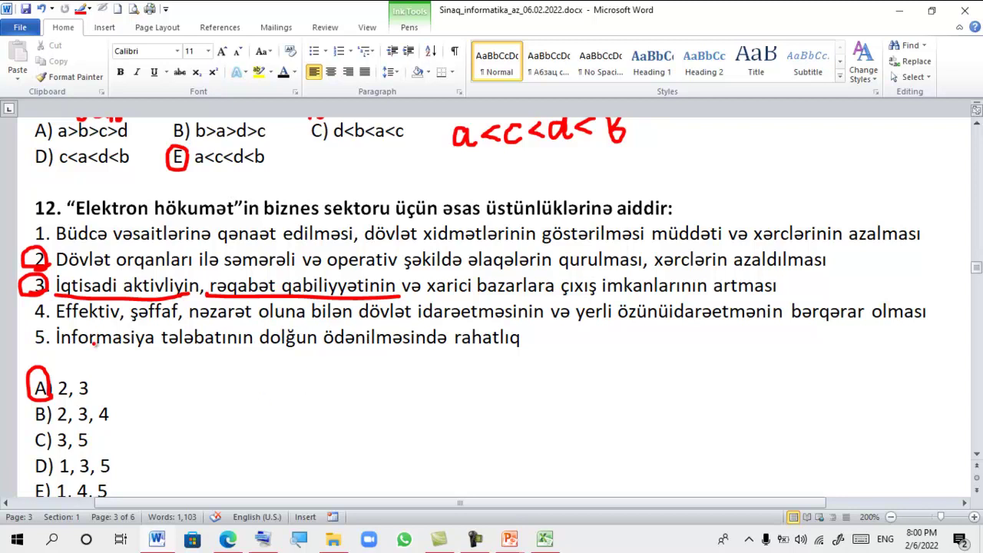
# Recheck the PDF benefits table, then circle answer A) Bridge for question 13
pyautogui.click(227, 539)
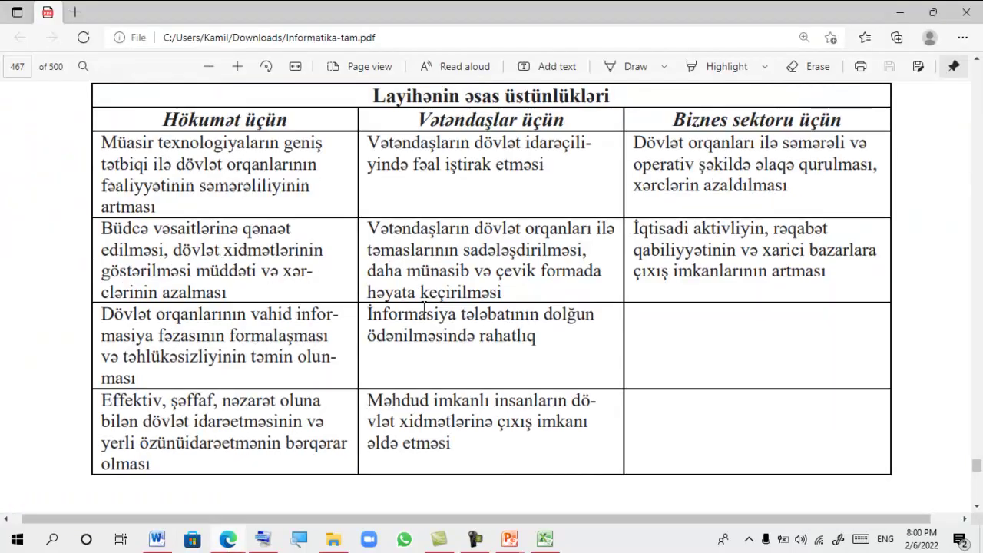
pyautogui.click(230, 542)
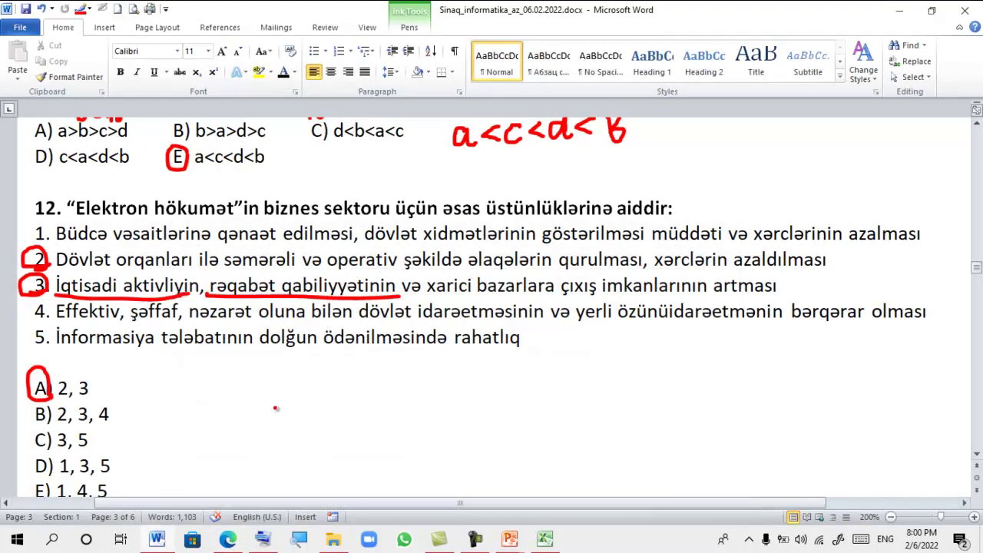
pyautogui.scroll(-3, 300, 372)
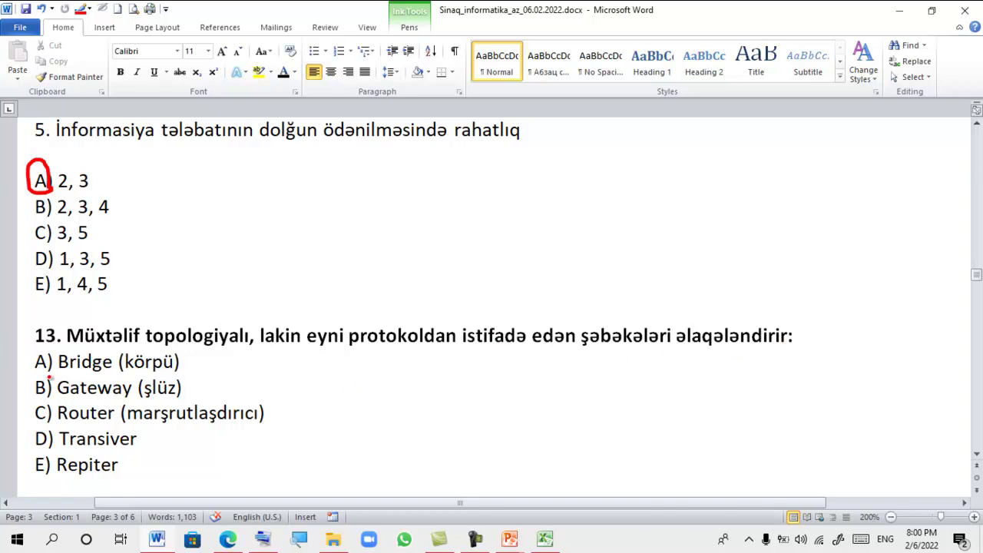
pyautogui.moveTo(51, 368); pyautogui.dragTo(52, 374)
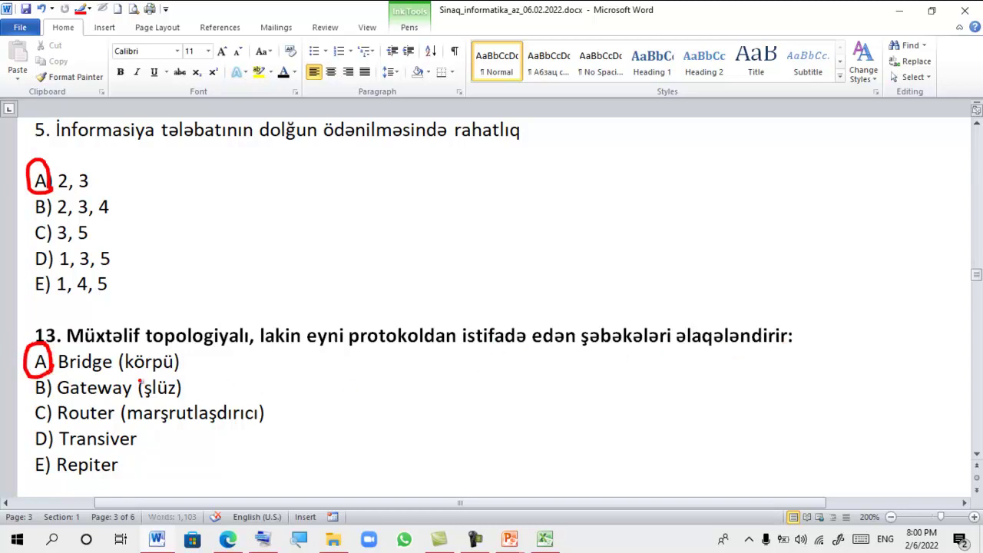
# Open the Kompüter şəbəkələri presentation from the MTY lecture-files folder
pyautogui.click(333, 538)
pyautogui.scroll(-4, 551, 378)
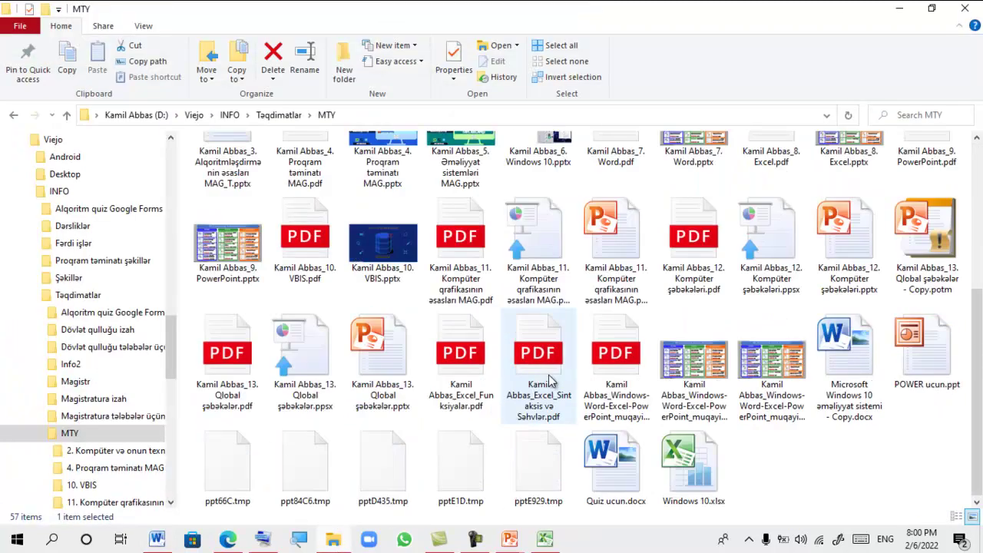
pyautogui.doubleClick(854, 261)
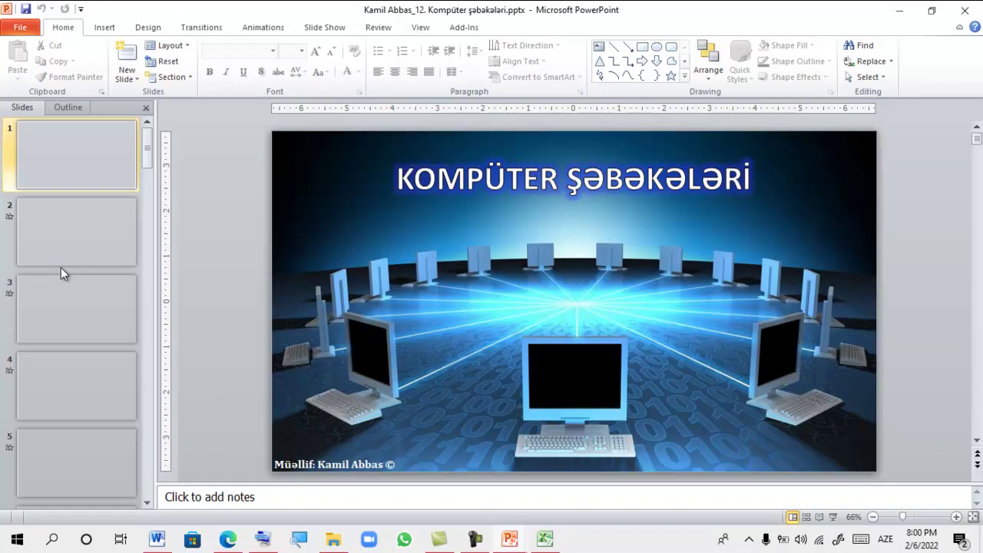
# Go to slide 16 on bridges and routers and highlight the 'Müxtəlif topologiyalı' phrase
pyautogui.scroll(-1, 69, 277)
pyautogui.scroll(-1, 73, 283)
pyautogui.scroll(-1, 75, 288)
pyautogui.scroll(-4, 74, 292)
pyautogui.scroll(-6, 73, 315)
pyautogui.scroll(-2, 70, 321)
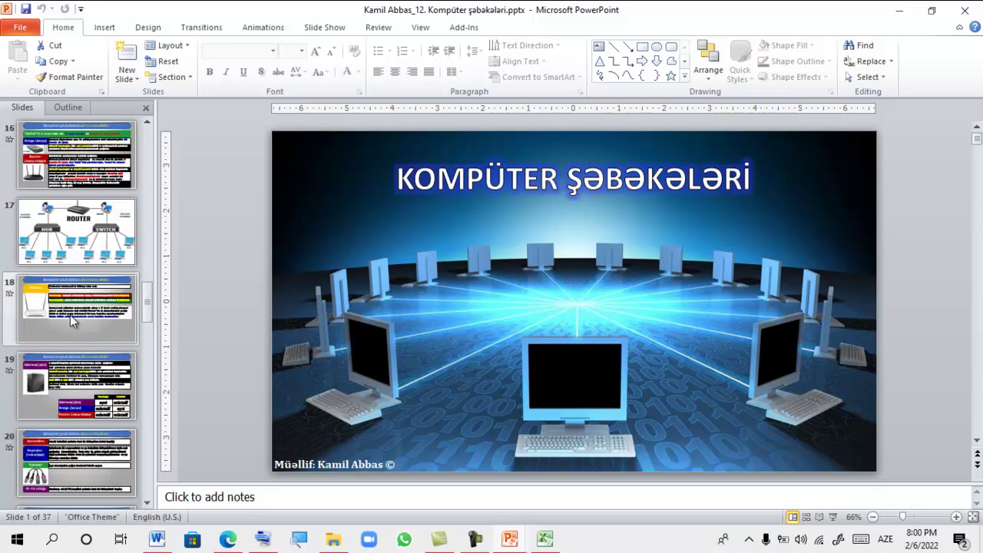
pyautogui.scroll(-1, 71, 321)
pyautogui.scroll(3, 73, 315)
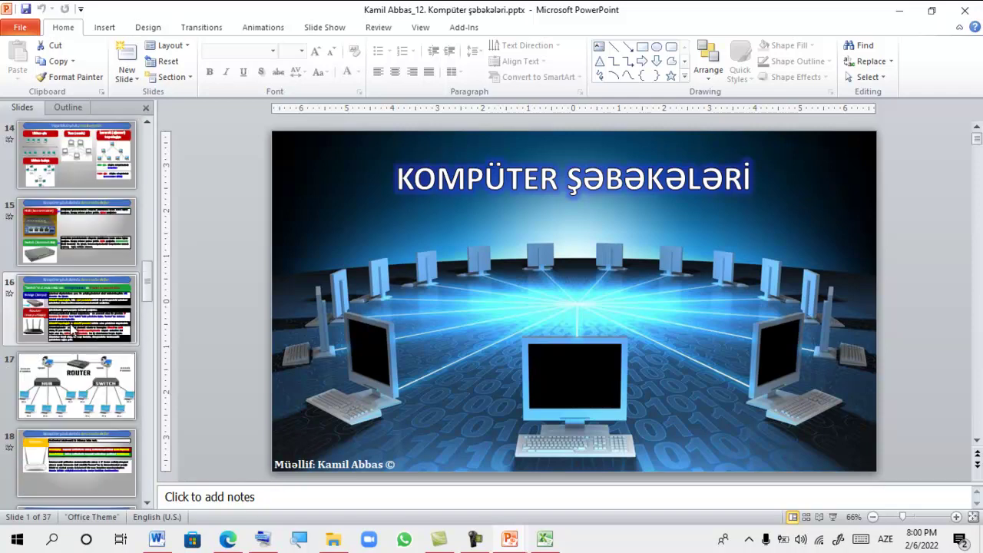
pyautogui.click(75, 308)
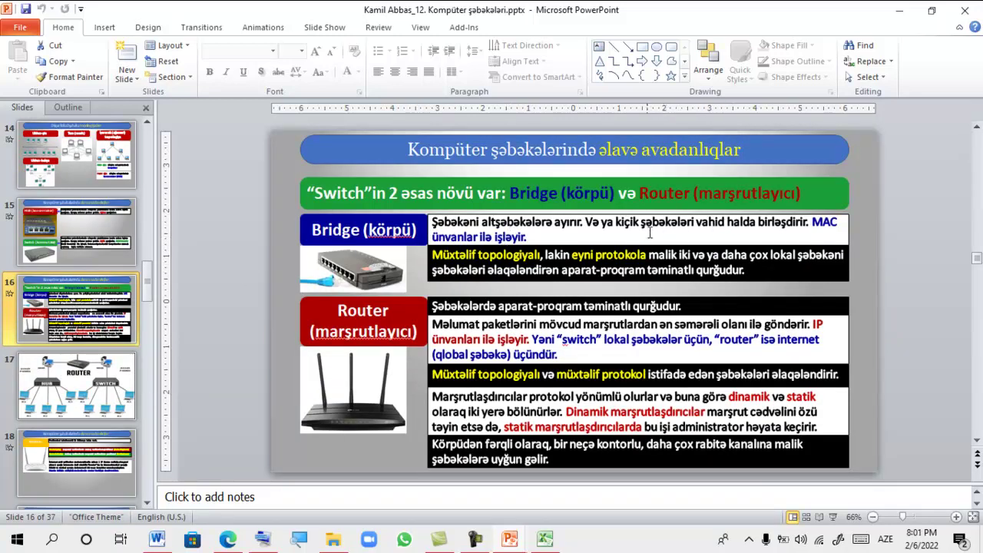
pyautogui.moveTo(434, 254); pyautogui.dragTo(646, 256)
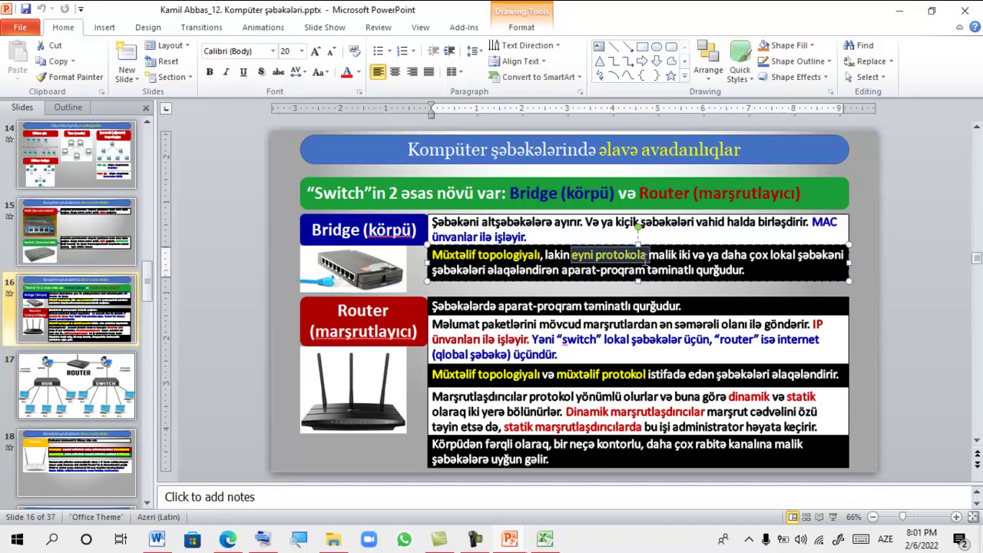
pyautogui.click(751, 293)
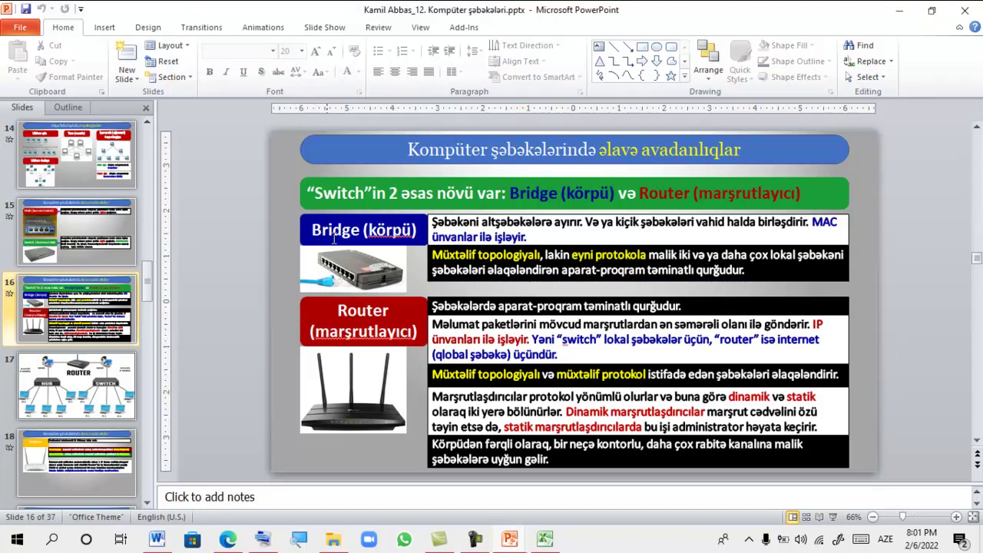
# Select slide 19 on gateways and start presenting it
pyautogui.scroll(-1, 101, 363)
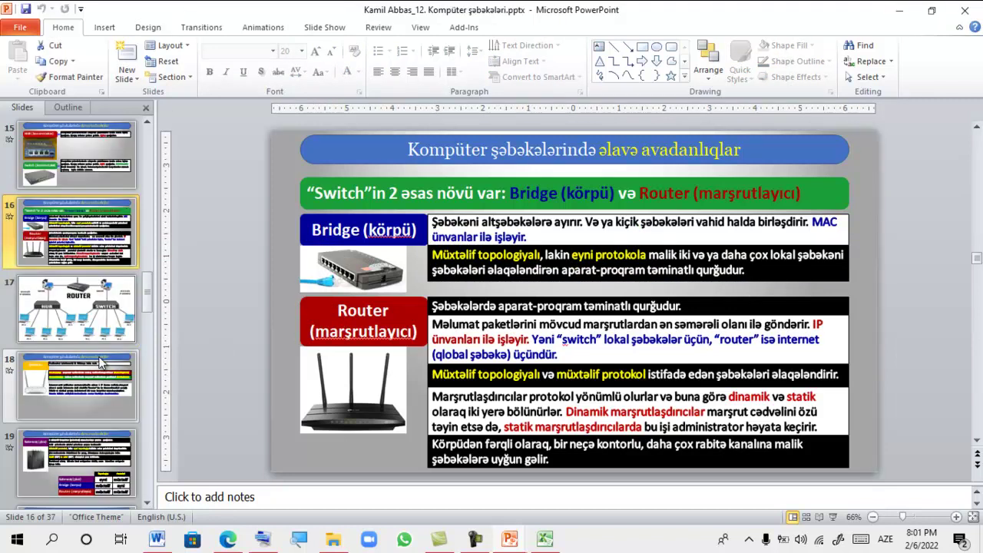
pyautogui.click(80, 435)
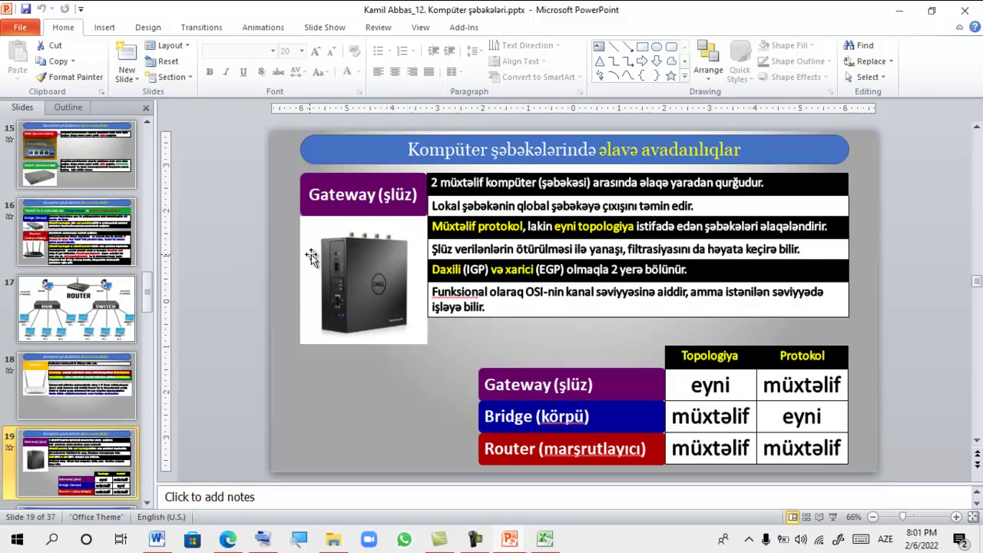
pyautogui.press('F5')
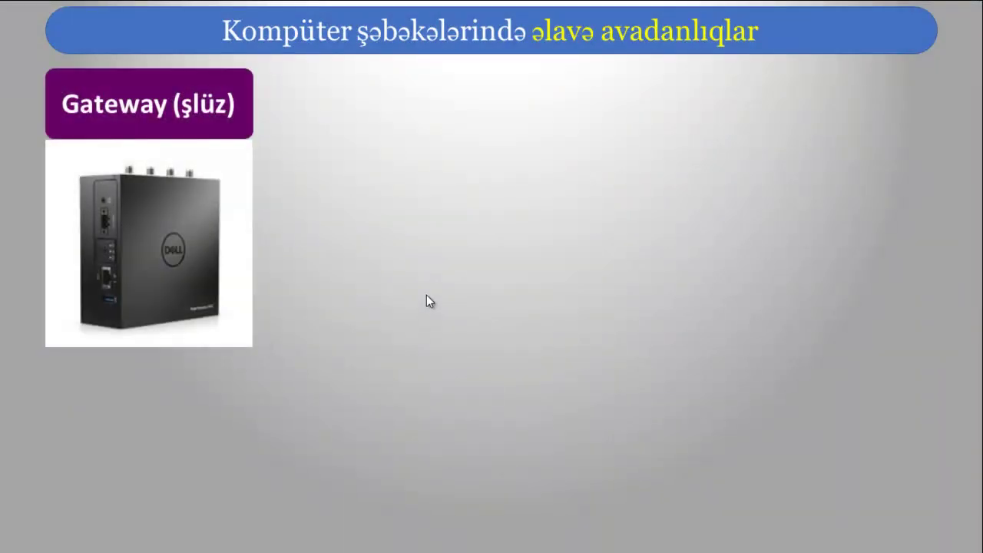
# Reveal all gateway points and the Gateway, Bridge and Router comparison rows on slide 19
pyautogui.click(406, 189)
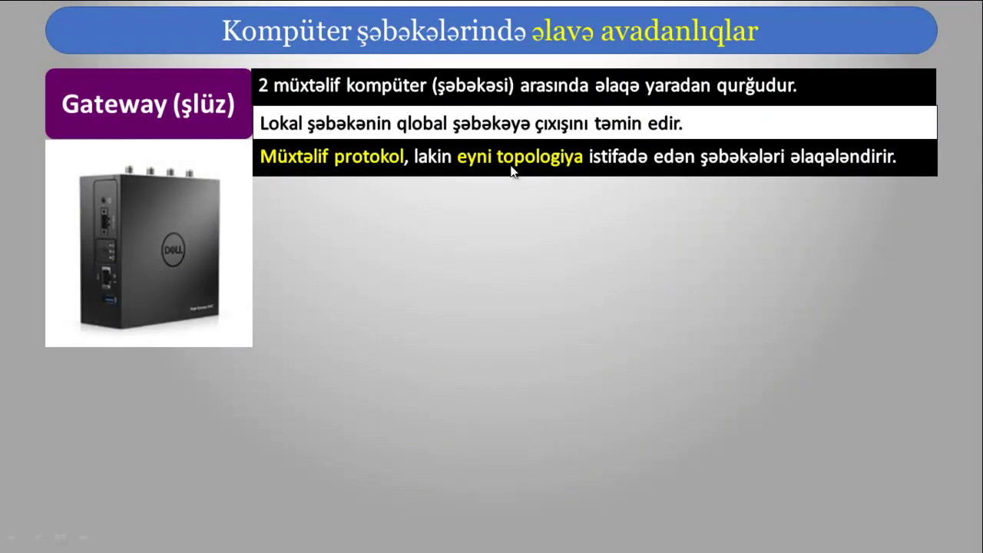
pyautogui.click(492, 193)
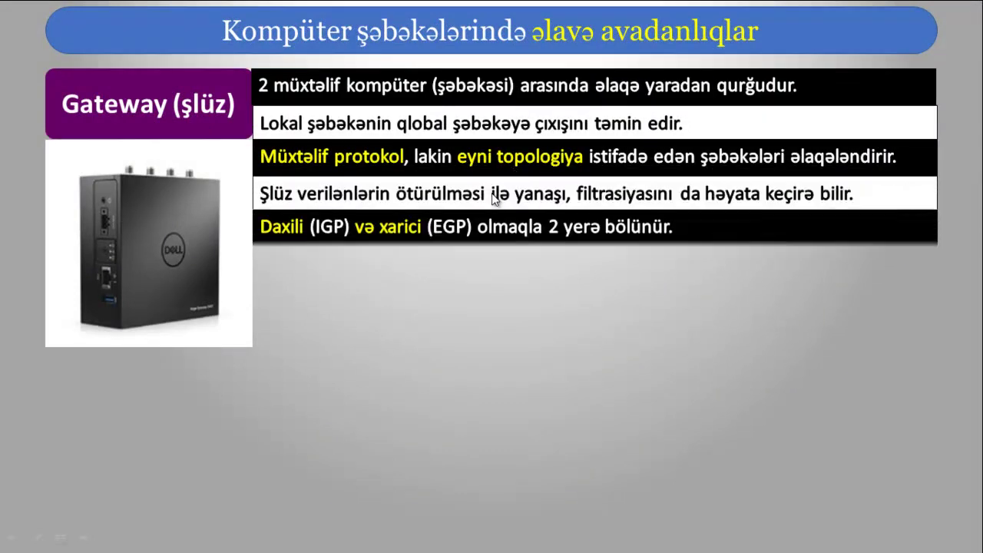
pyautogui.click(545, 211)
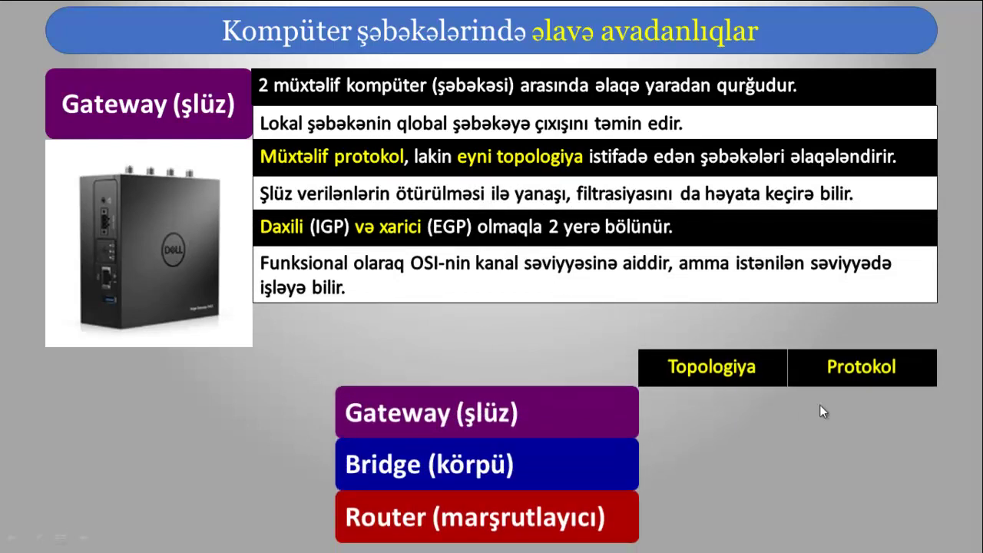
pyautogui.click(672, 380)
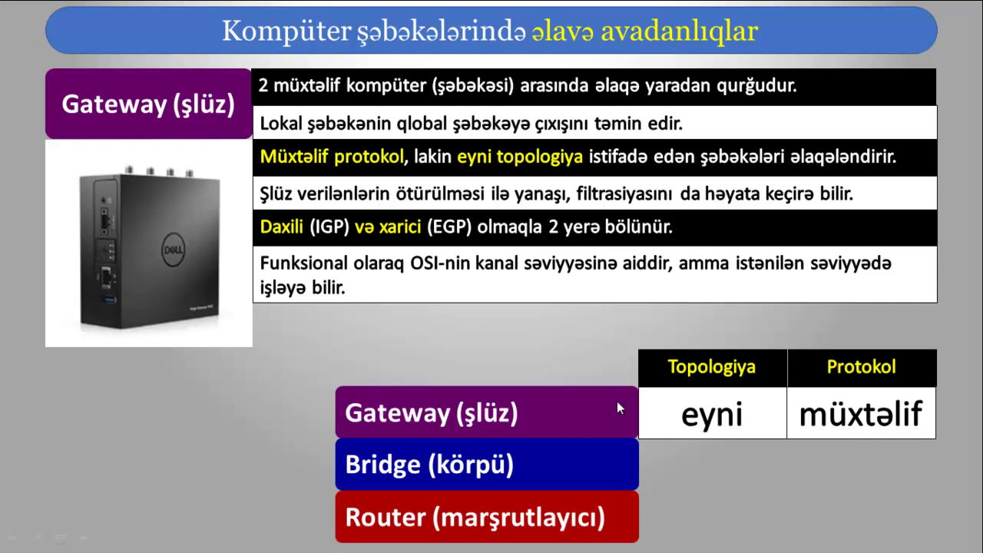
pyautogui.click(611, 472)
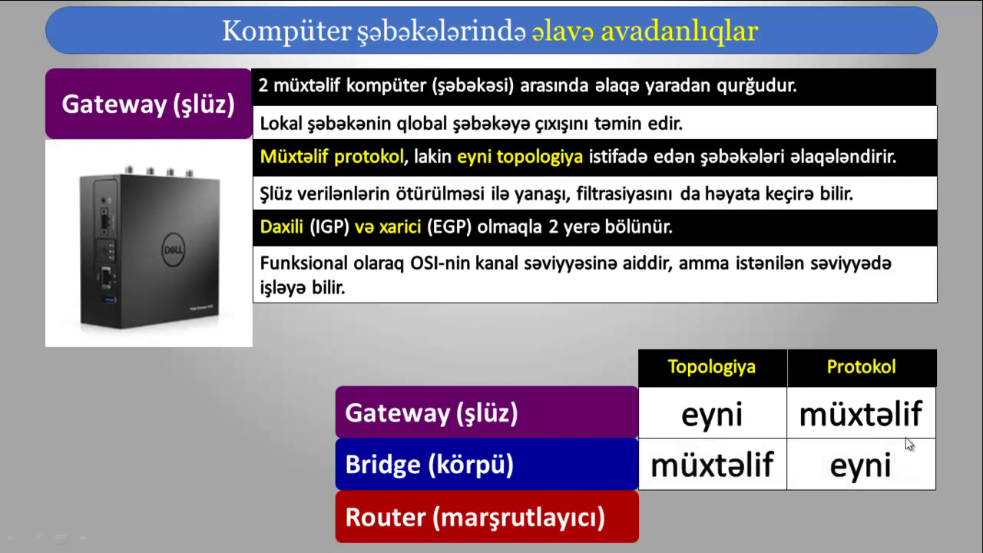
pyautogui.click(861, 481)
# End the slide show and bring the Word quiz to question 14 on Rehearse Timings modes
pyautogui.press('Escape')
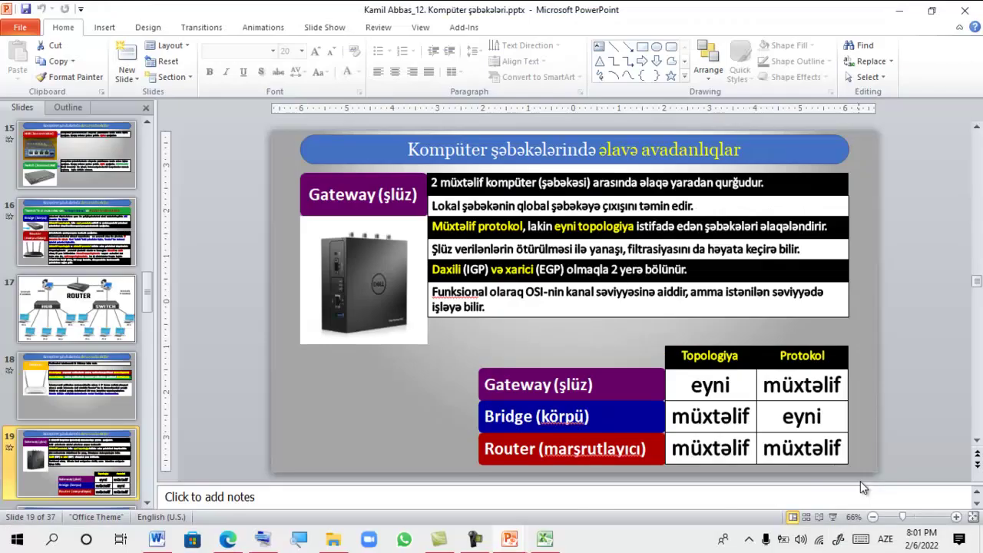
pyautogui.click(233, 542)
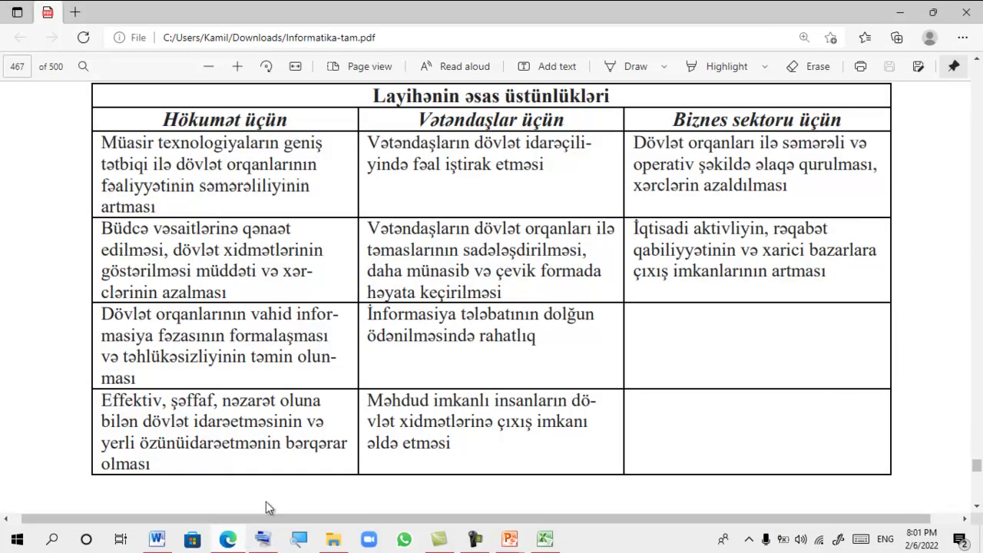
pyautogui.click(156, 540)
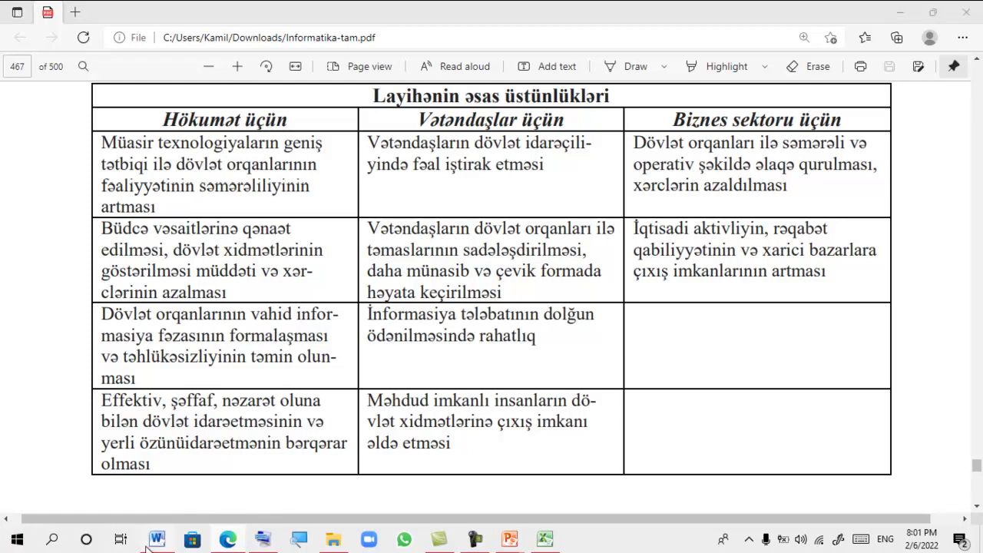
pyautogui.scroll(-2, 228, 428)
pyautogui.scroll(-1, 228, 429)
pyautogui.scroll(-2, 230, 428)
pyautogui.scroll(-1, 234, 429)
pyautogui.scroll(-1, 236, 429)
pyautogui.scroll(2, 236, 427)
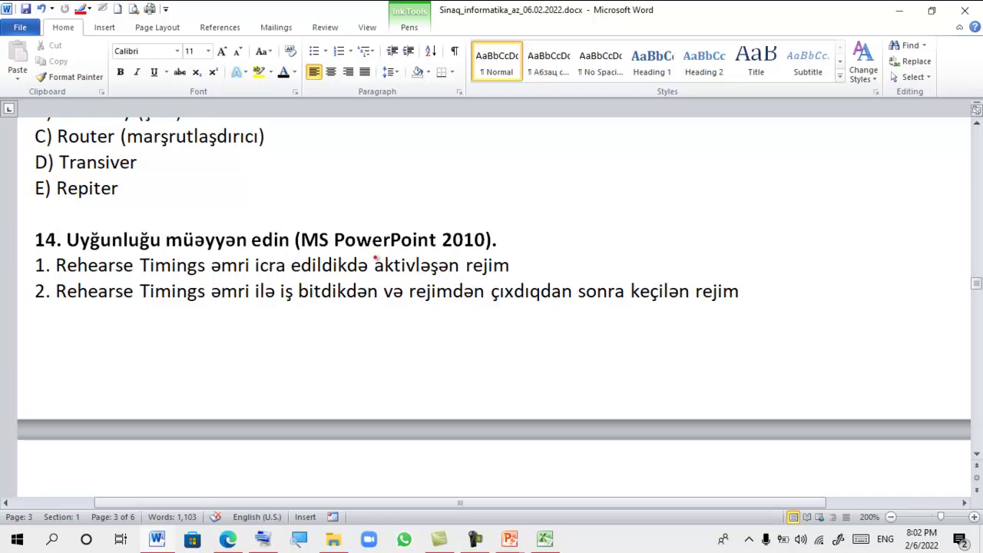
# Switch to the informatics basics presentation in PowerPoint, open at slide 40
pyautogui.click(510, 539)
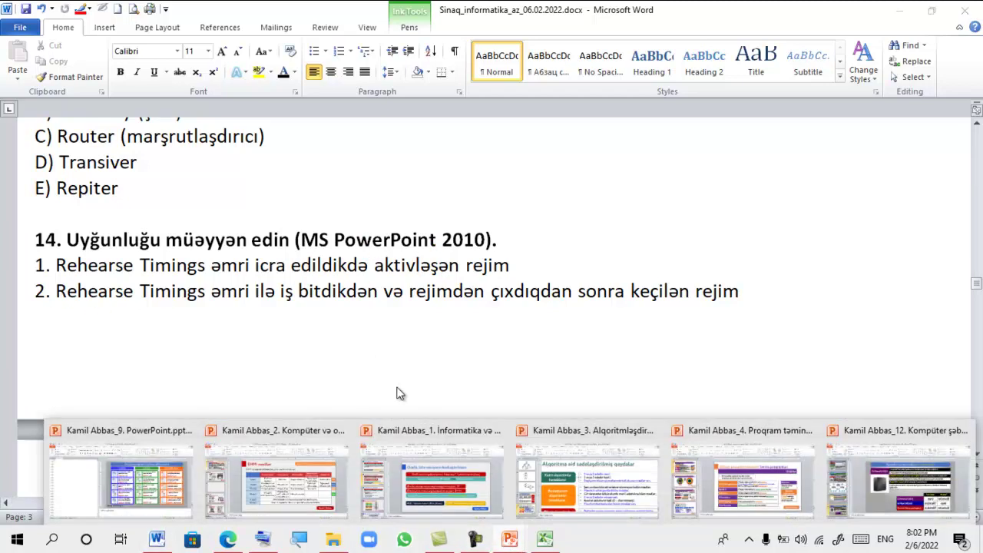
pyautogui.click(433, 478)
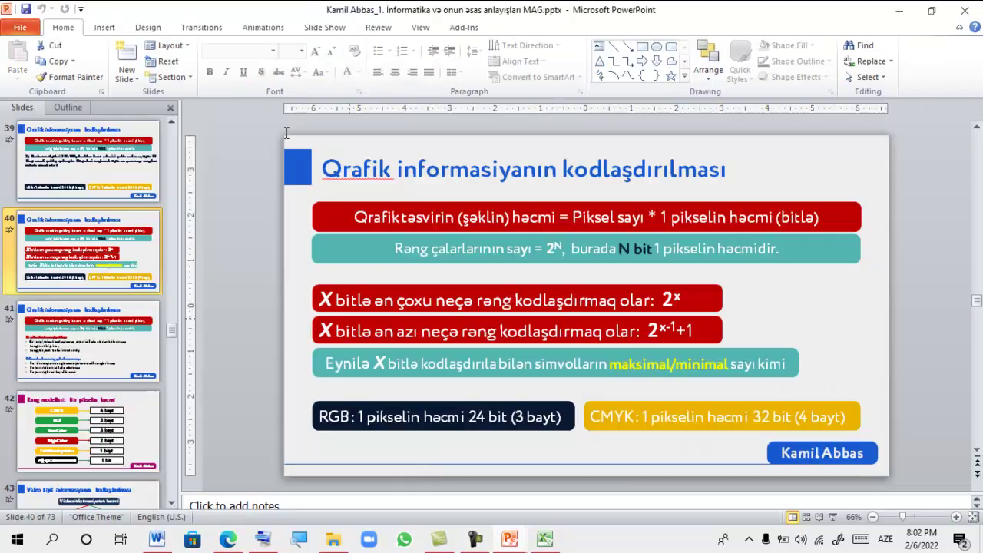
# Rehearse timings through the opening slides up to the components diagram and keep the 0:00:28 timings
pyautogui.click(328, 32)
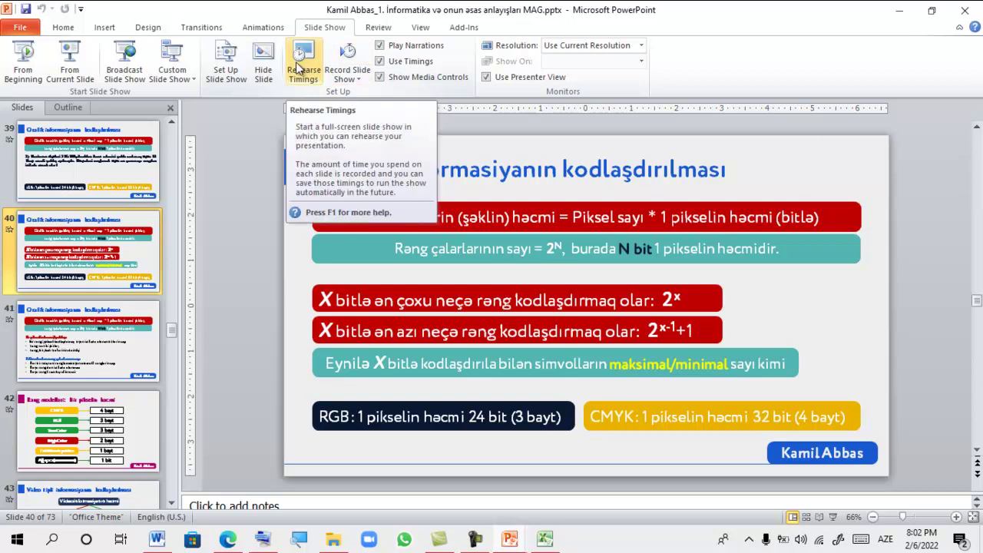
pyautogui.click(306, 66)
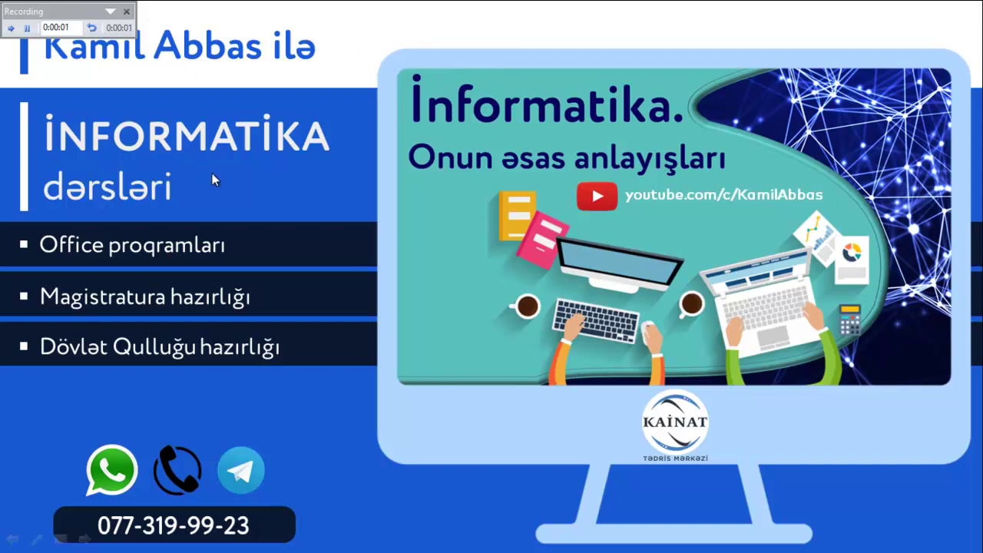
pyautogui.click(212, 178)
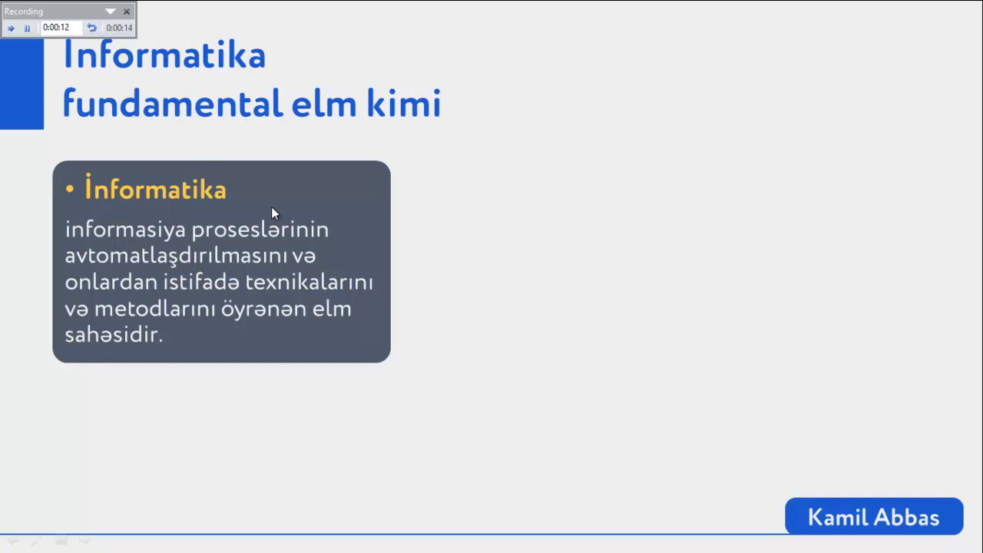
pyautogui.click(318, 186)
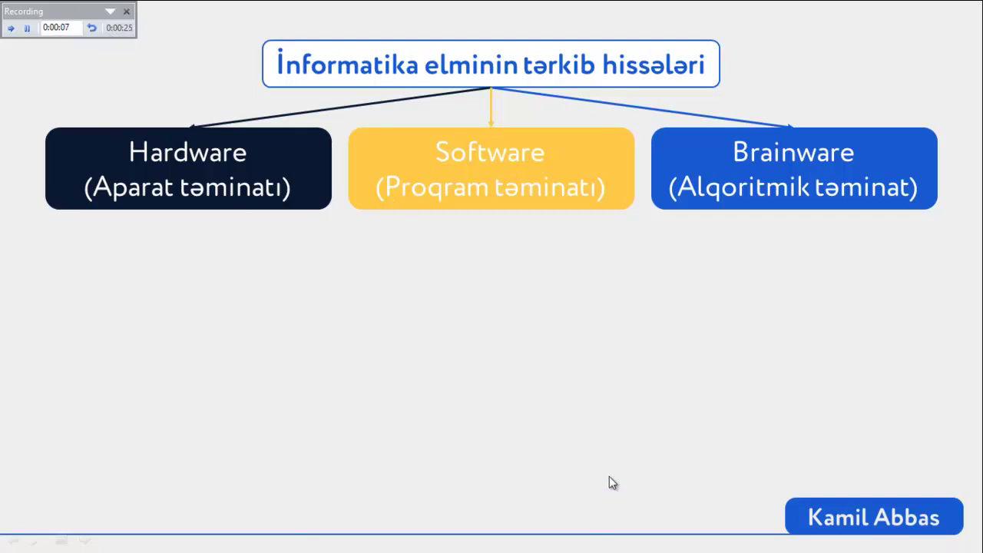
pyautogui.click(532, 215)
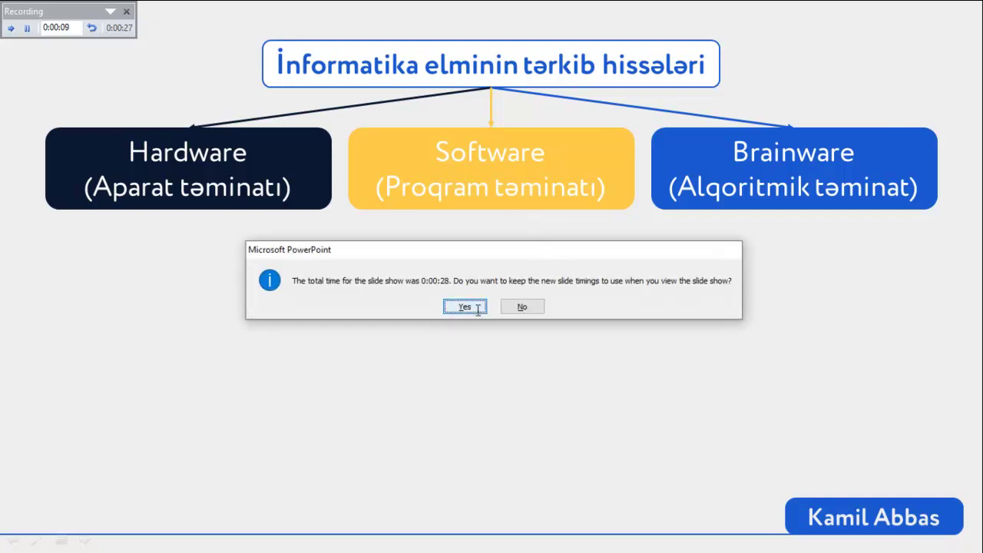
pyautogui.click(465, 307)
# Review the rehearsed timings under slides 1–3 in Slide Sorter, then return to question 14 in Word
pyautogui.scroll(5, 391, 271)
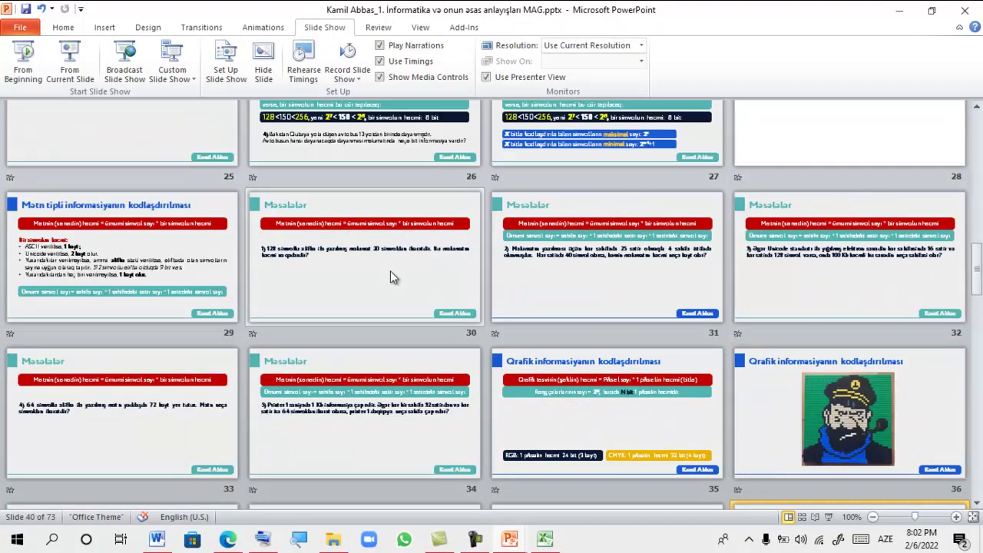
pyautogui.scroll(3, 390, 271)
pyautogui.scroll(8, 390, 272)
pyautogui.scroll(3, 390, 271)
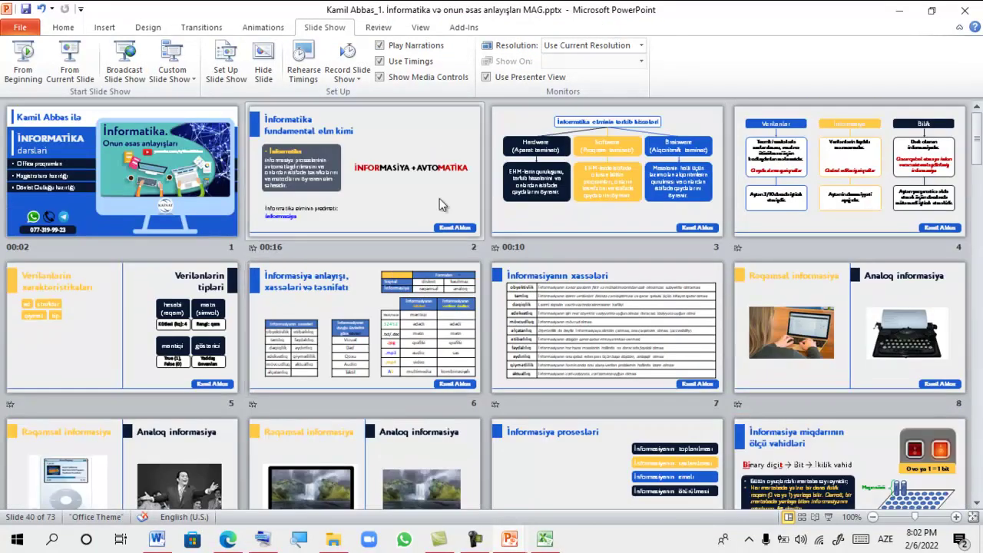
pyautogui.click(420, 28)
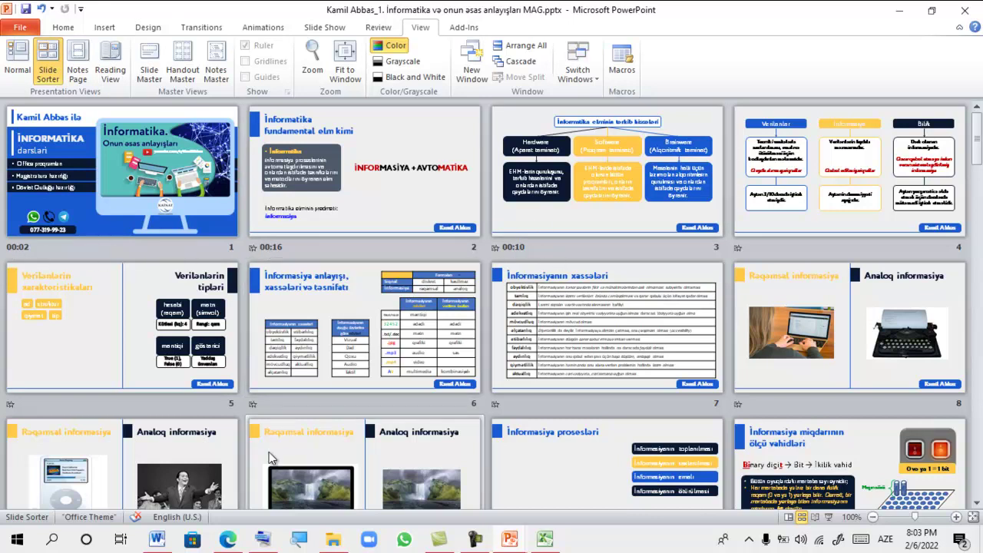
pyautogui.click(218, 546)
pyautogui.click(156, 543)
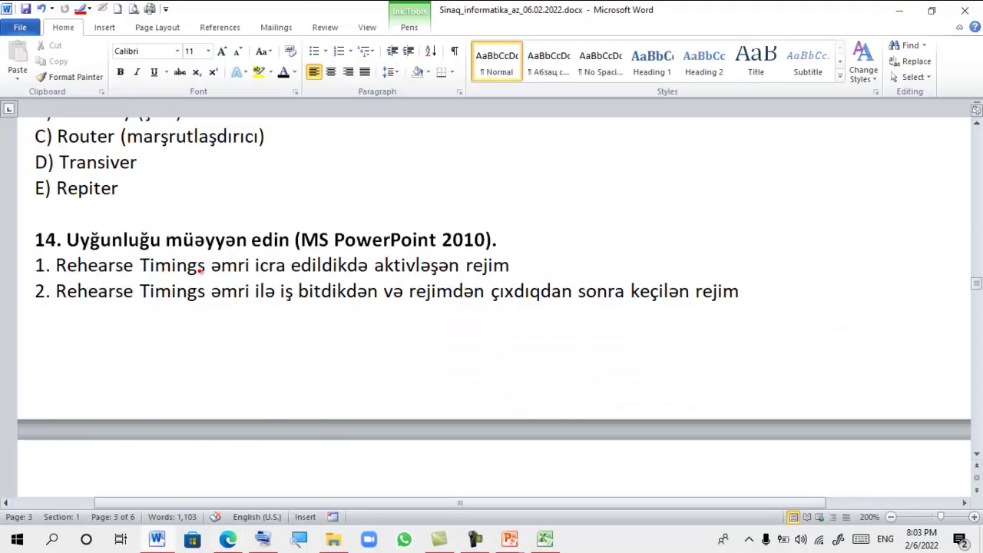
# Underline Slide Show and Slide Sorter in question 14's answer D in red, and circle D
pyautogui.scroll(-1, 316, 261)
pyautogui.scroll(-1, 317, 261)
pyautogui.scroll(-1, 318, 261)
pyautogui.scroll(-1, 293, 278)
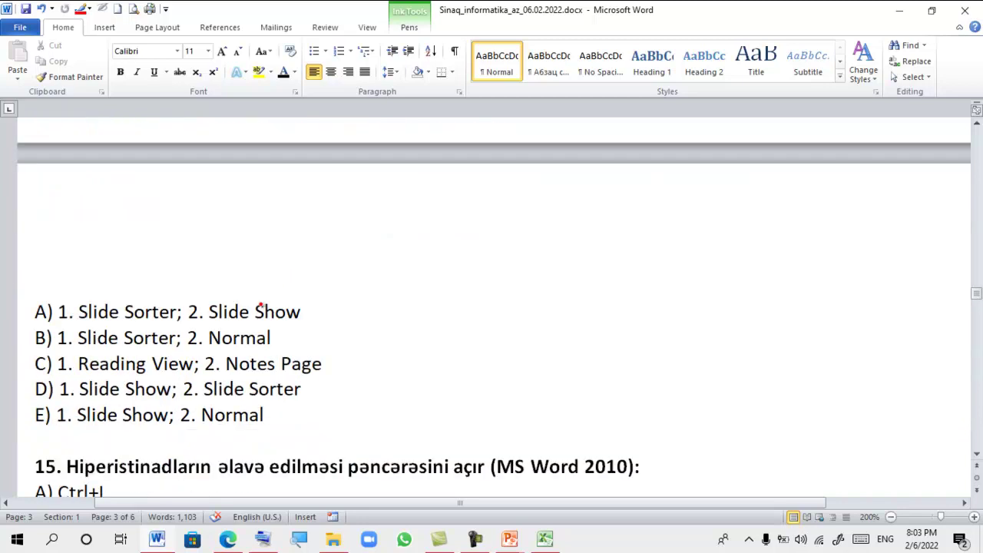
pyautogui.moveTo(79, 400); pyautogui.dragTo(177, 398)
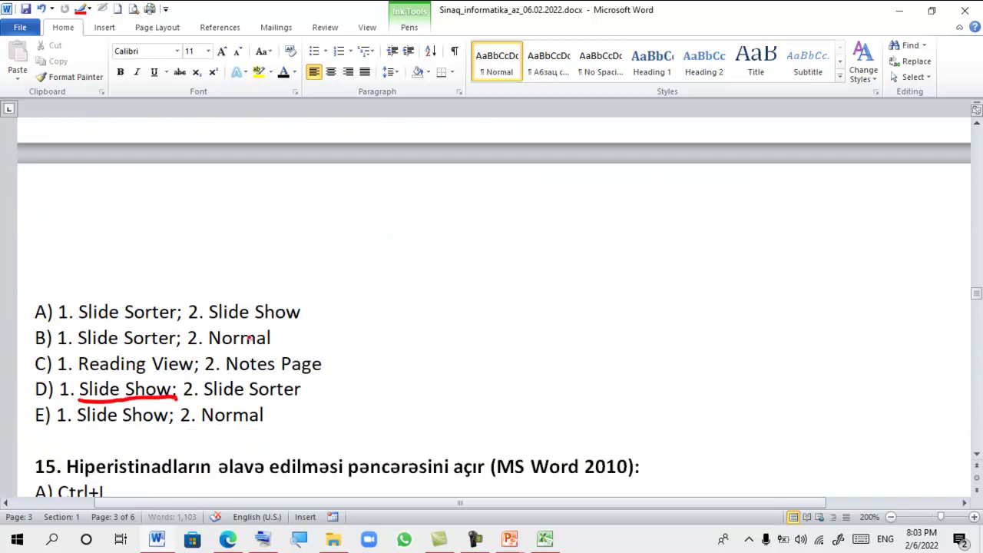
pyautogui.scroll(3, 250, 338)
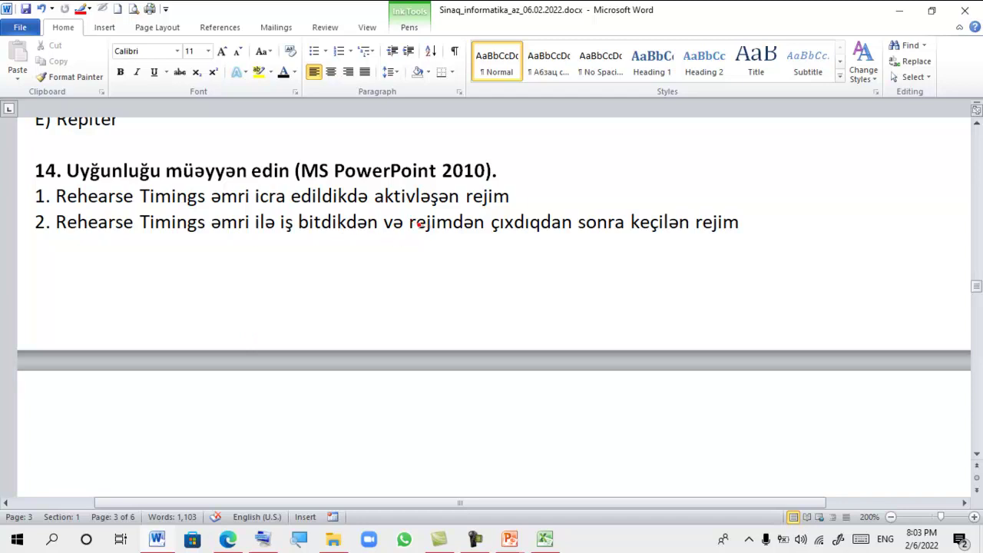
pyautogui.scroll(-2, 504, 251)
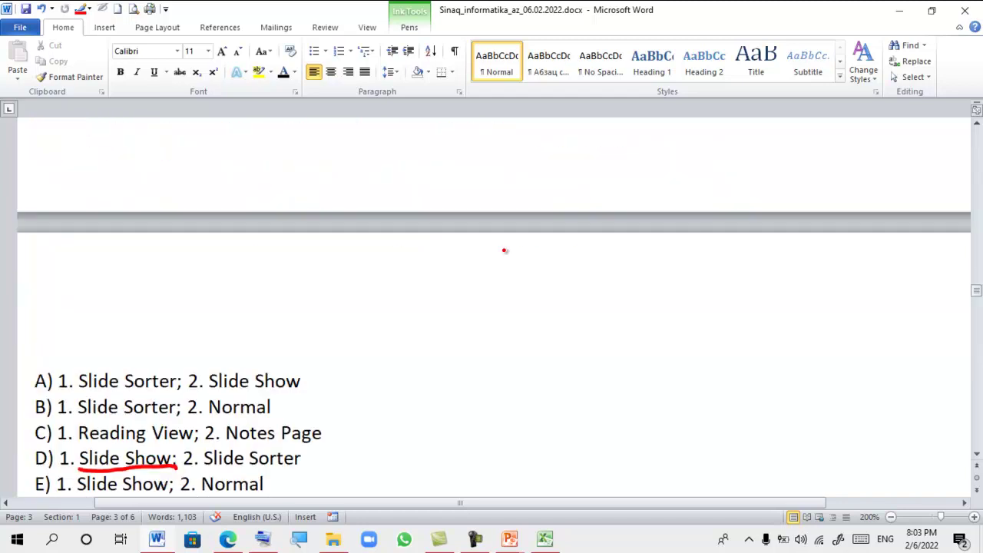
pyautogui.scroll(-1, 505, 251)
pyautogui.moveTo(203, 401); pyautogui.dragTo(299, 397)
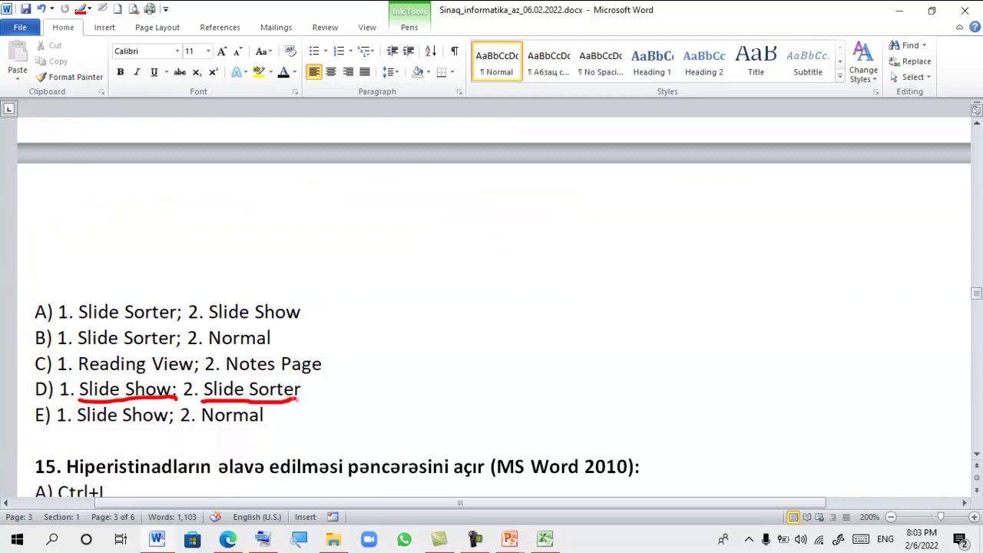
pyautogui.moveTo(65, 396)
pyautogui.mouseDown()
pyautogui.moveTo(49, 376)
pyautogui.moveTo(56, 393)
pyautogui.mouseUp()
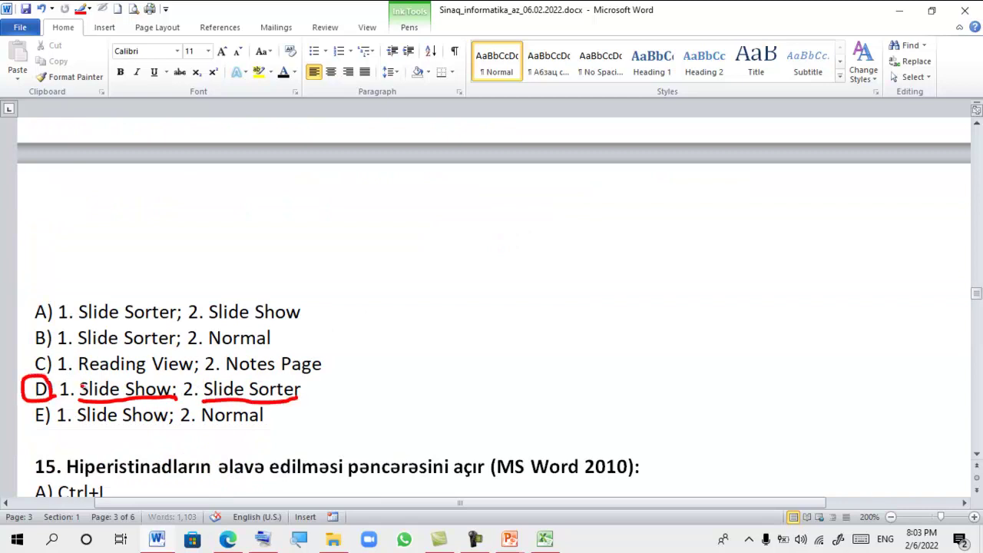
pyautogui.scroll(-2, 185, 313)
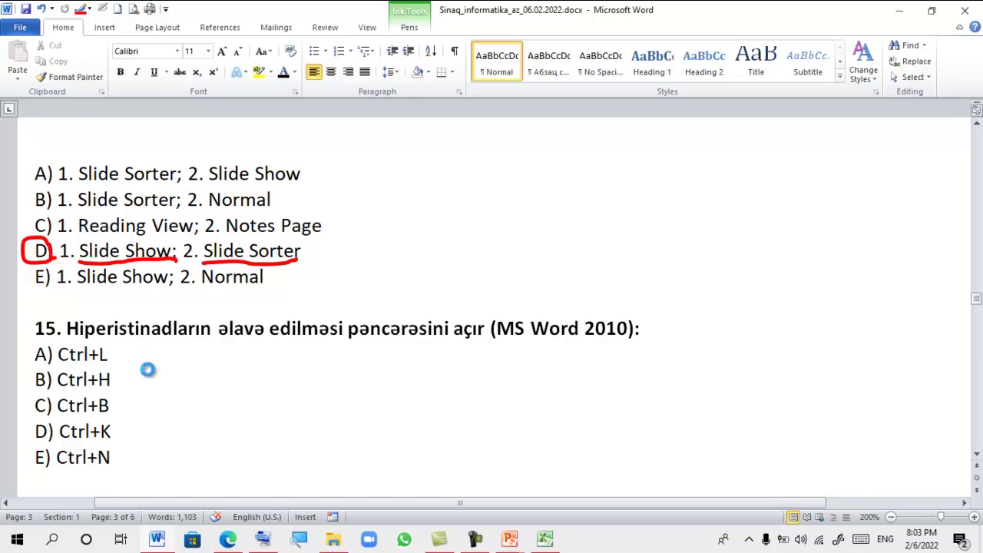
# End pen inking by opening and cancelling Find and Replace, then show the Insert ribbon
pyautogui.hotkey('ctrl', 'h')
pyautogui.moveTo(326, 103); pyautogui.dragTo(321, 136)
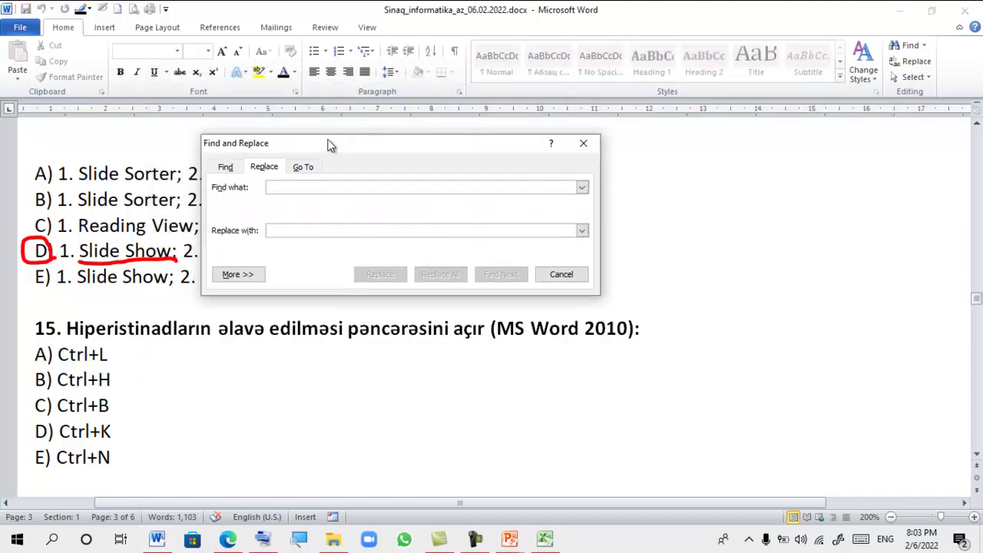
pyautogui.click(580, 138)
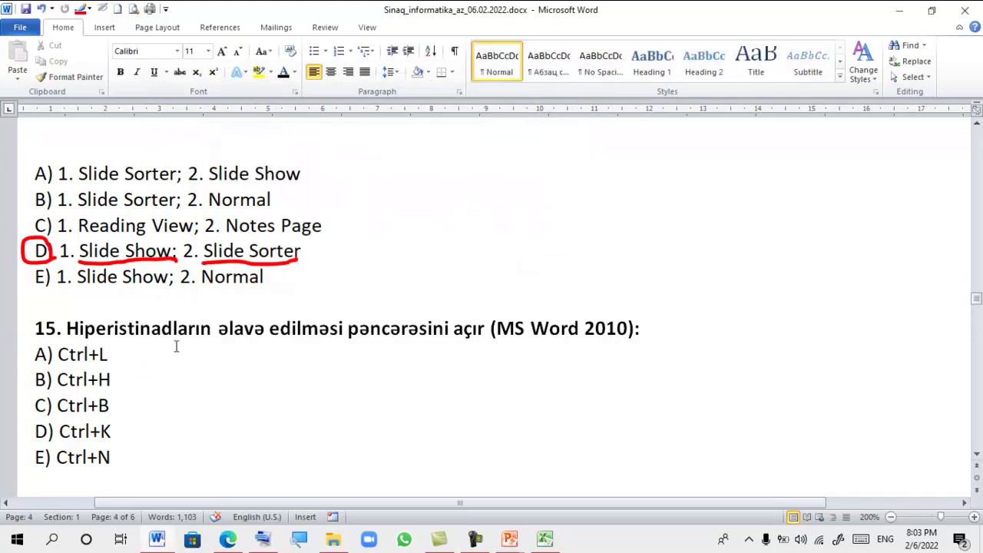
pyautogui.click(105, 28)
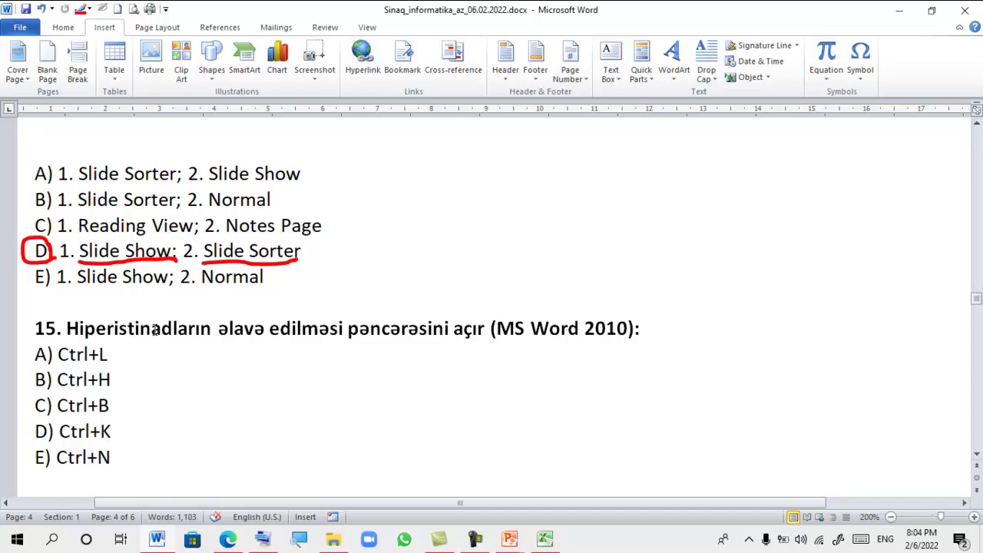
# Select Hiperistinadların in question 15 and start a hyperlink, reviewing link types before Existing File
pyautogui.doubleClick(155, 329)
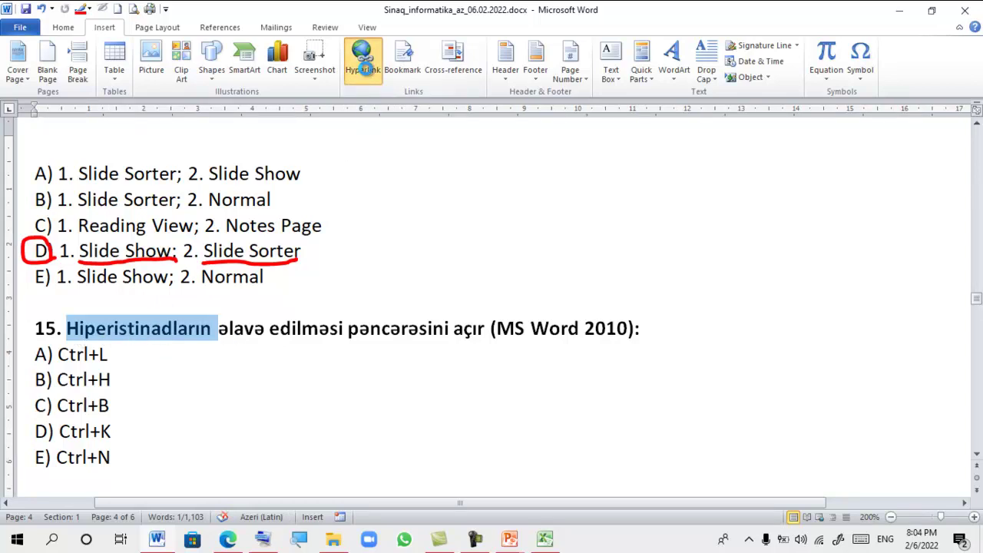
pyautogui.click(363, 60)
pyautogui.moveTo(362, 171); pyautogui.dragTo(565, 144)
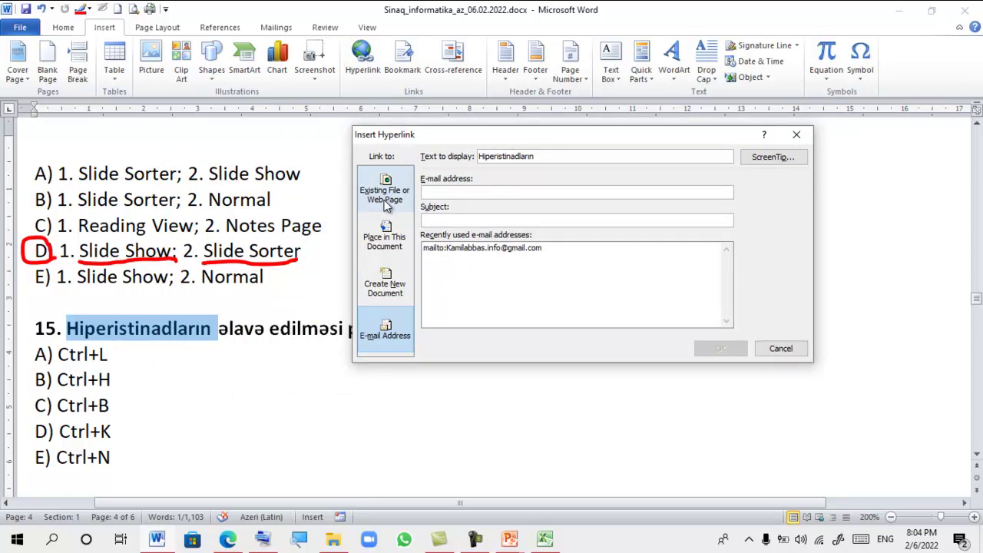
pyautogui.click(388, 242)
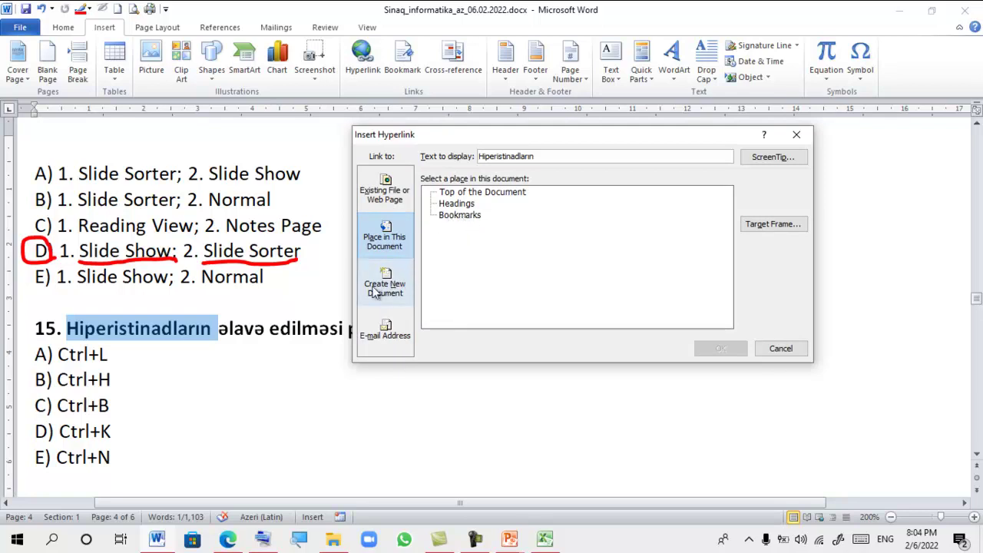
pyautogui.click(393, 336)
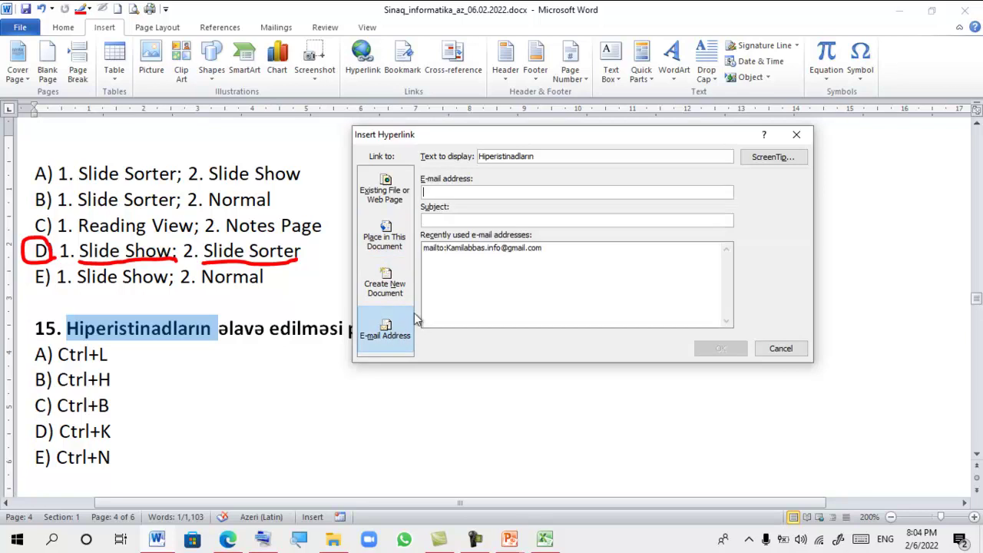
pyautogui.click(385, 281)
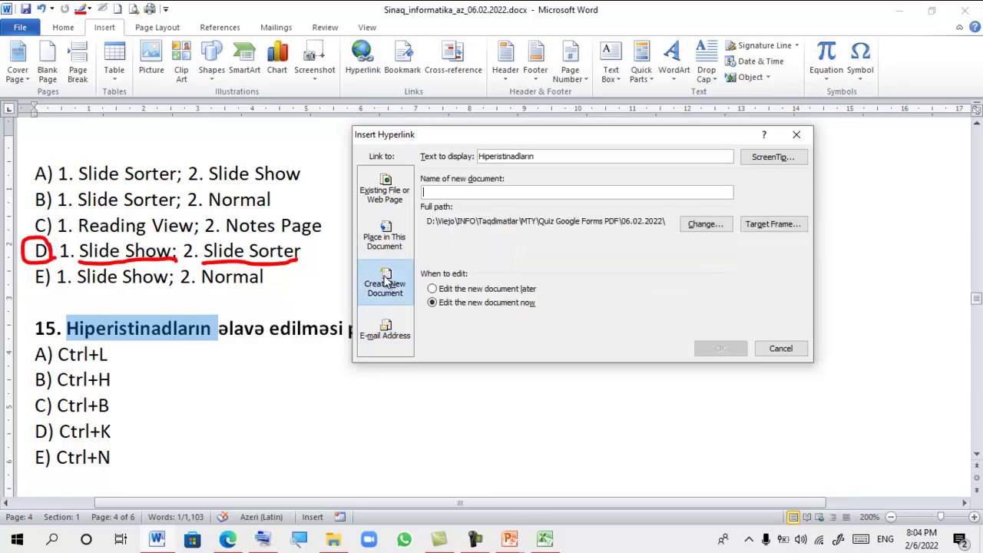
pyautogui.click(401, 209)
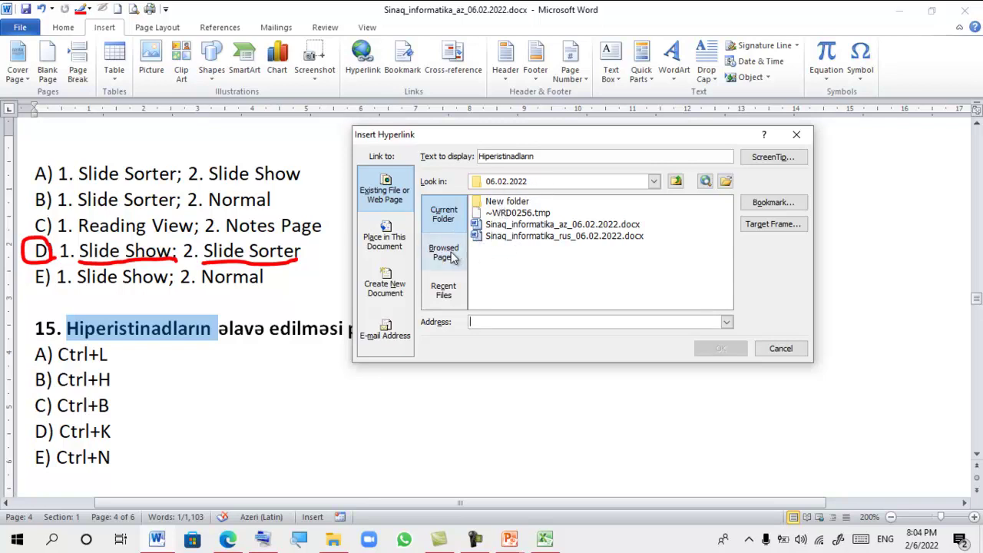
# Link the word to the VBIS.pptx presentation in the MTY folder
pyautogui.click(607, 182)
pyautogui.click(535, 269)
pyautogui.click(533, 261)
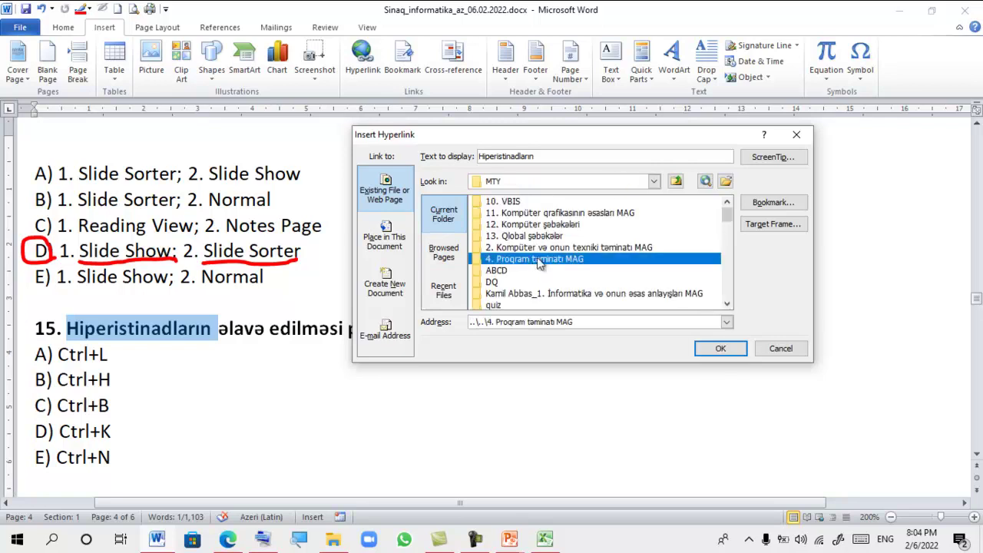
pyautogui.scroll(-3, 554, 277)
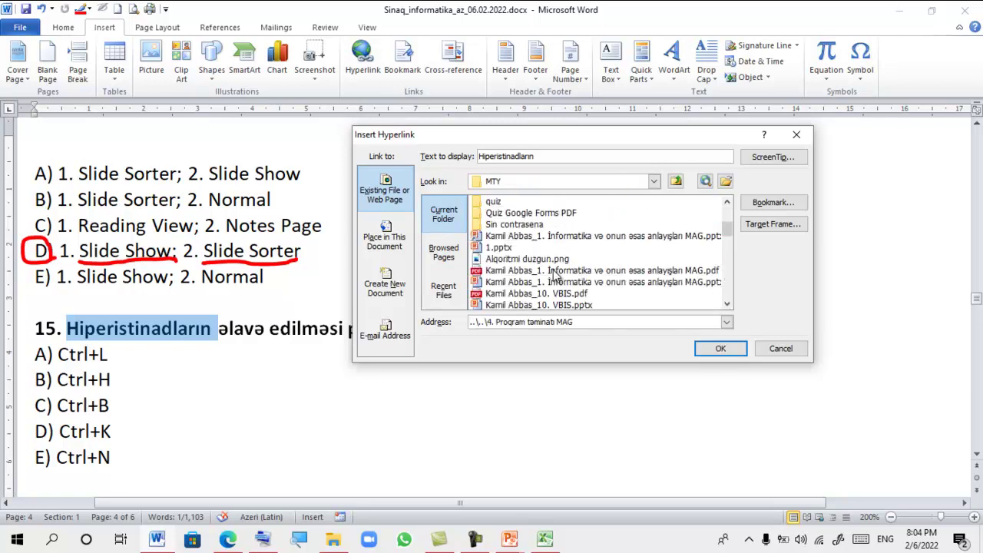
pyautogui.scroll(-1, 554, 276)
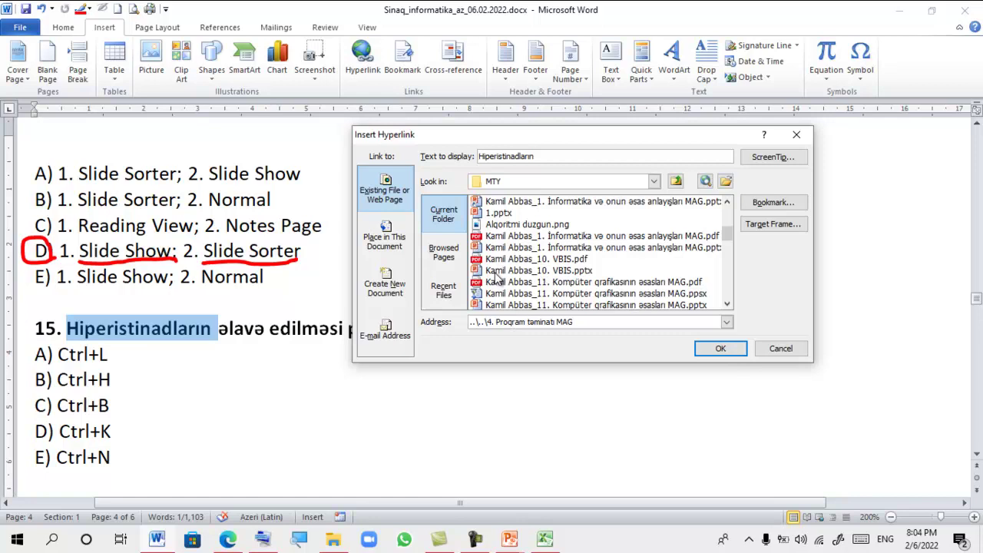
pyautogui.click(558, 273)
pyautogui.click(734, 347)
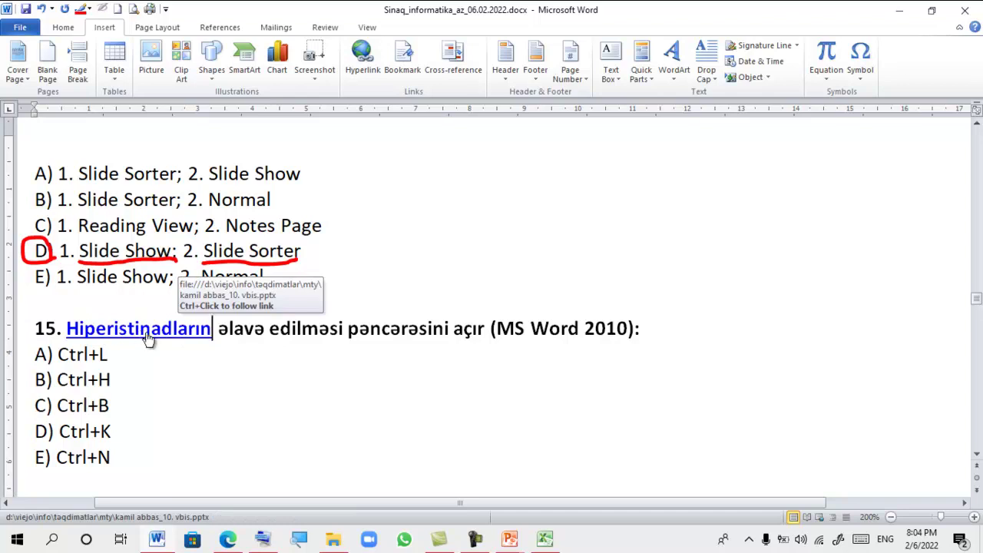
# Follow the Hiperistinadların link to view the VBIS deck in PowerPoint, then close it
pyautogui.moveTo(151, 329); pyautogui.dragTo(159, 328)
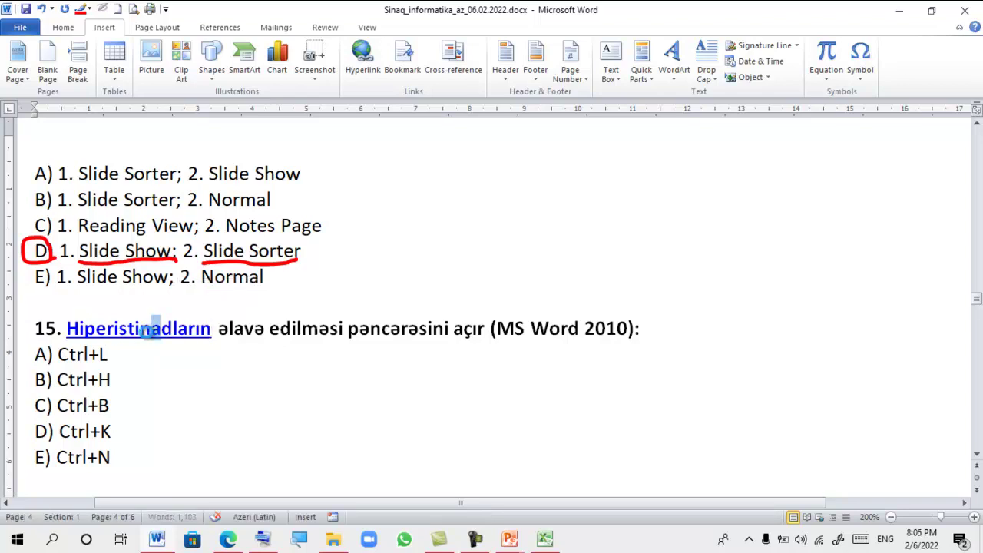
pyautogui.keyDown('ctrl'); pyautogui.click(154, 329); pyautogui.keyUp('ctrl')
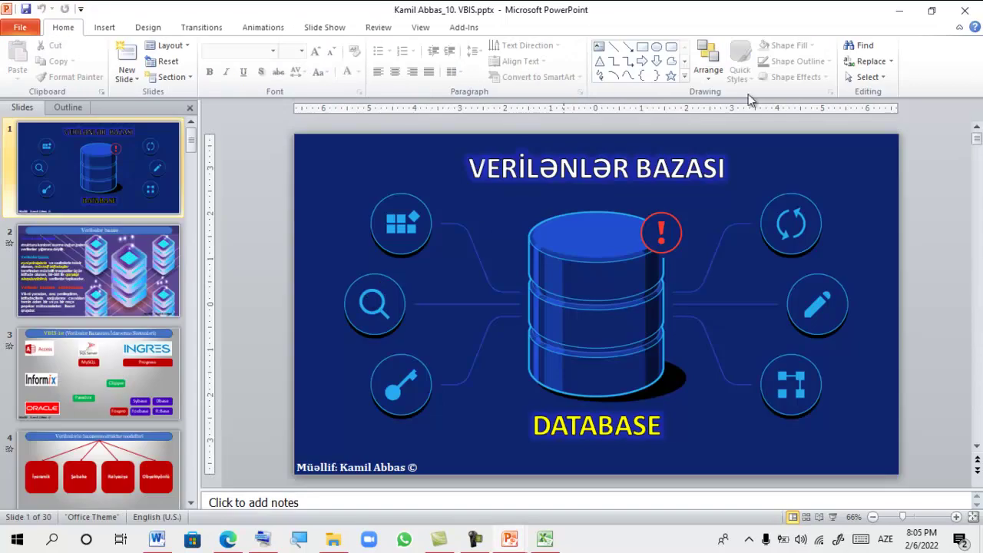
pyautogui.click(976, 8)
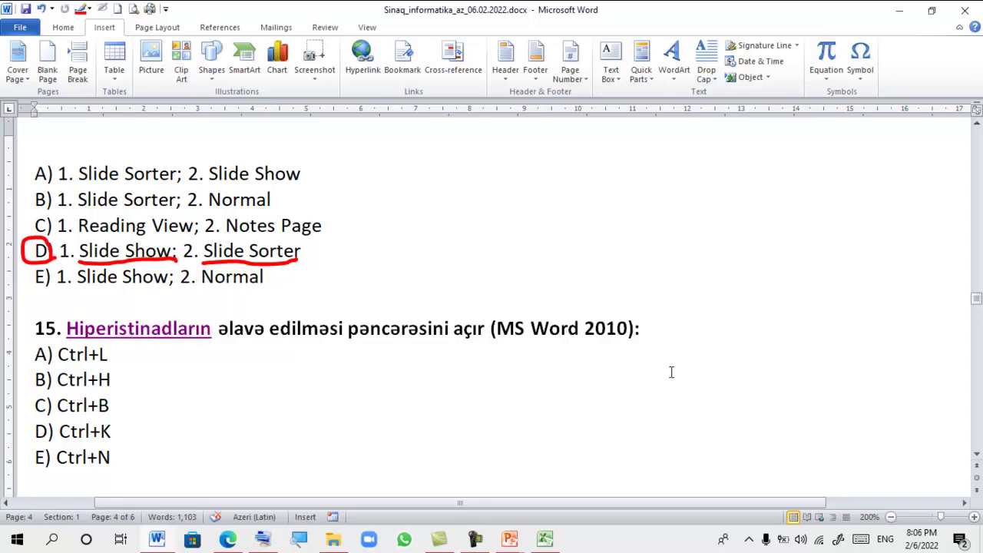
# Underline Ring in the question 16 heading with the red pen
pyautogui.scroll(-2, 595, 377)
pyautogui.scroll(-1, 595, 377)
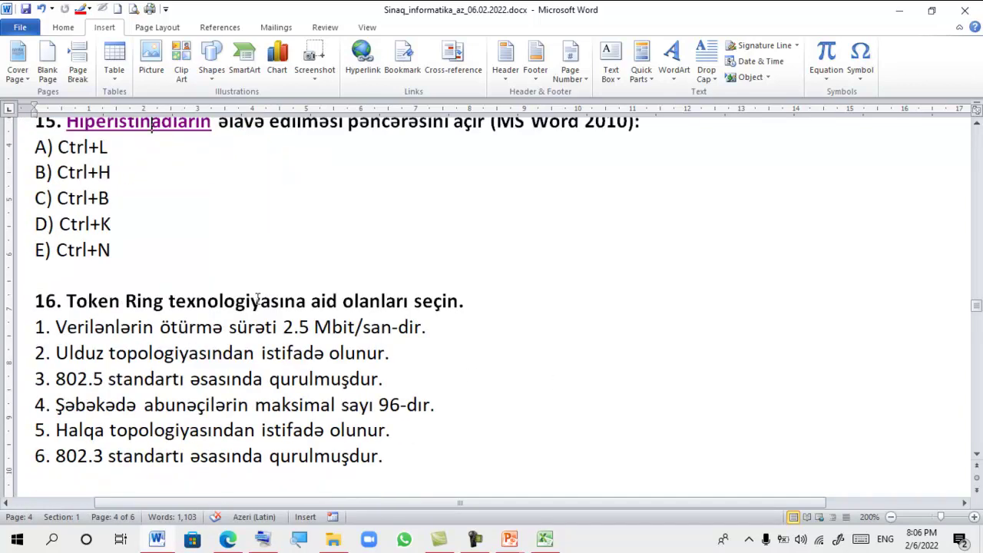
pyautogui.scroll(-2, 289, 294)
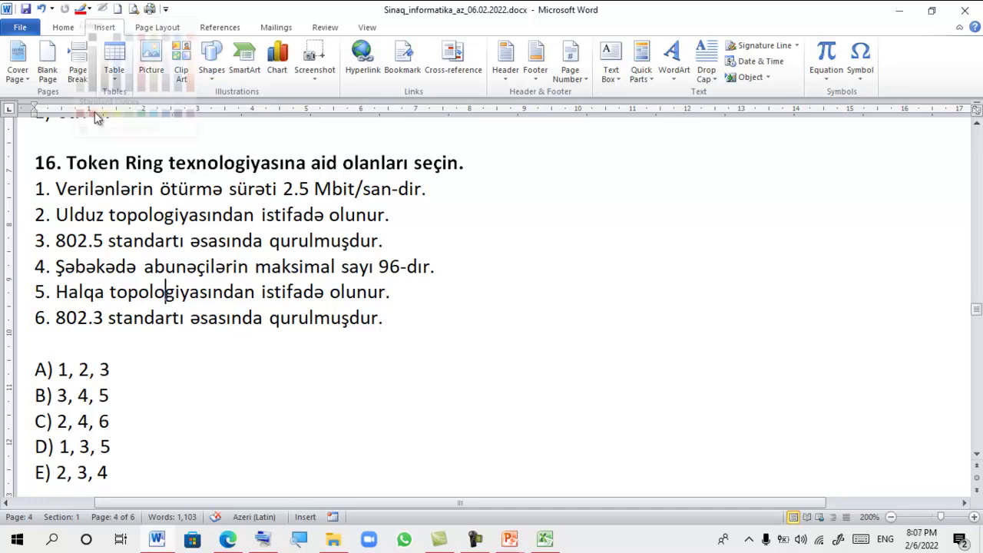
pyautogui.click(123, 166)
pyautogui.moveTo(120, 166); pyautogui.dragTo(164, 168)
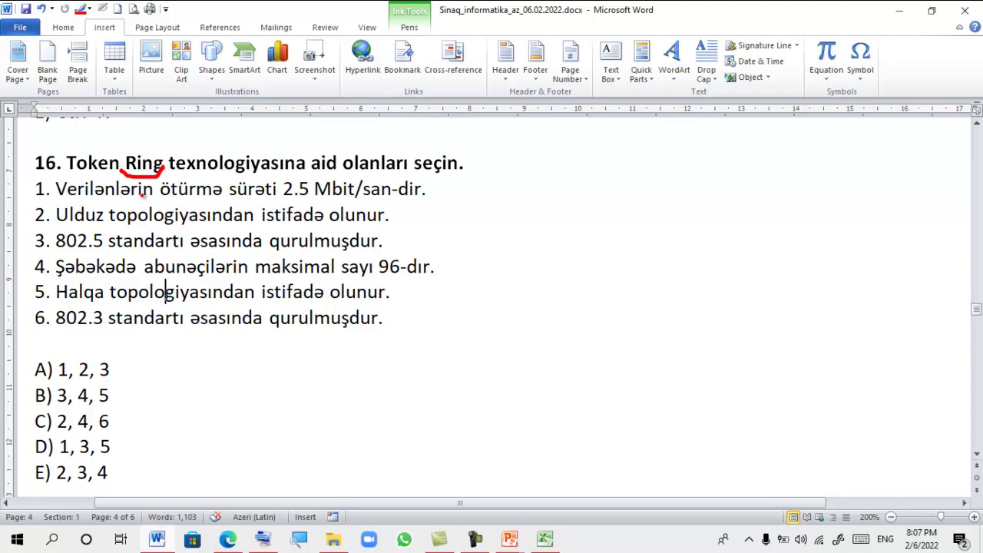
# Circle statements 5 and 3 in red, then bring up the Lokal şəbəkə texnologiyaları slide
pyautogui.moveTo(48, 302)
pyautogui.mouseDown()
pyautogui.moveTo(36, 282)
pyautogui.moveTo(47, 301)
pyautogui.mouseUp()
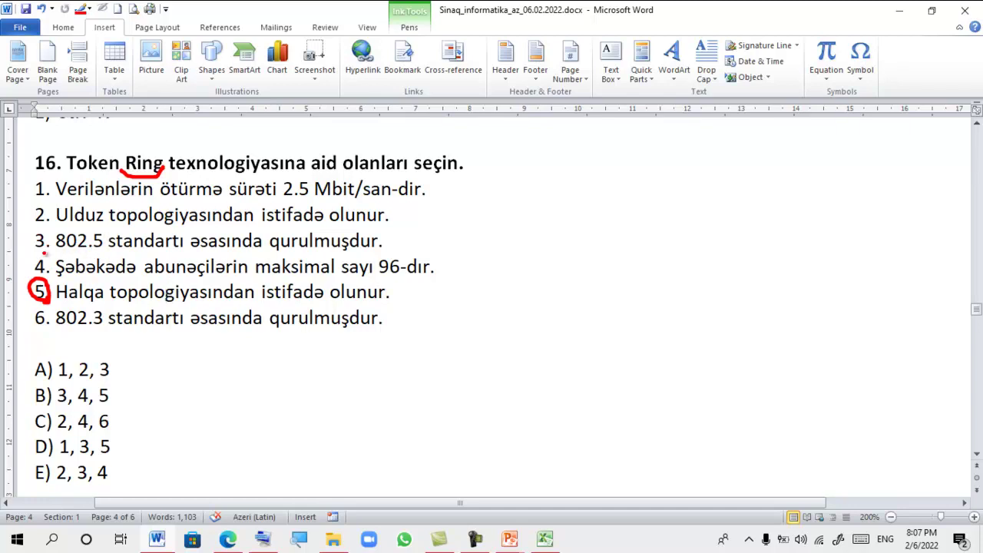
pyautogui.moveTo(51, 245)
pyautogui.mouseDown()
pyautogui.moveTo(35, 230)
pyautogui.moveTo(53, 247)
pyautogui.mouseUp()
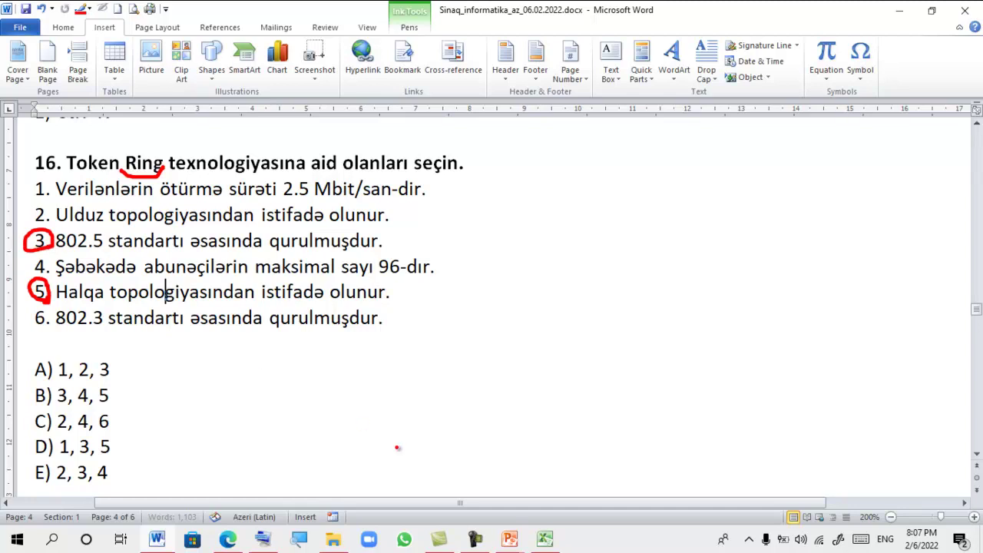
pyautogui.moveTo(511, 540)
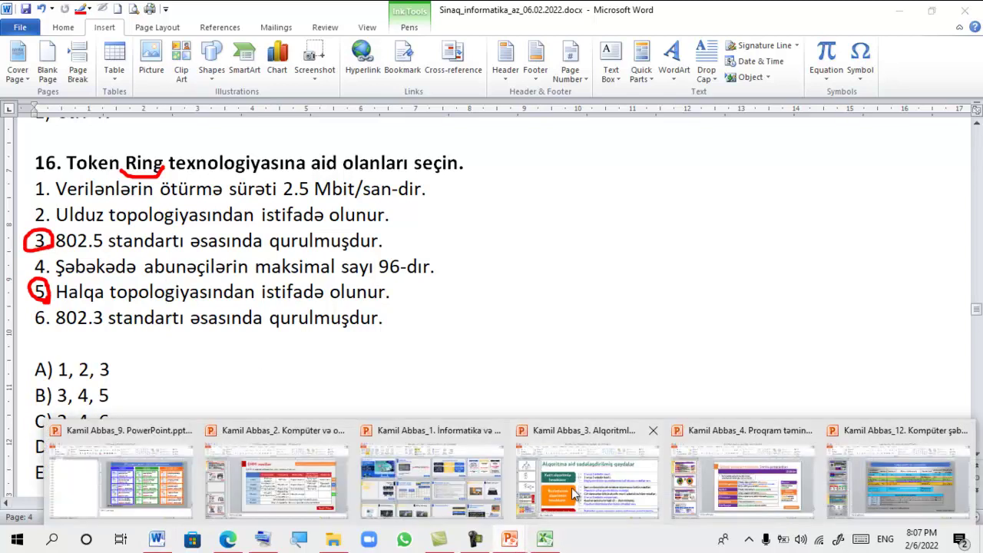
pyautogui.click(925, 483)
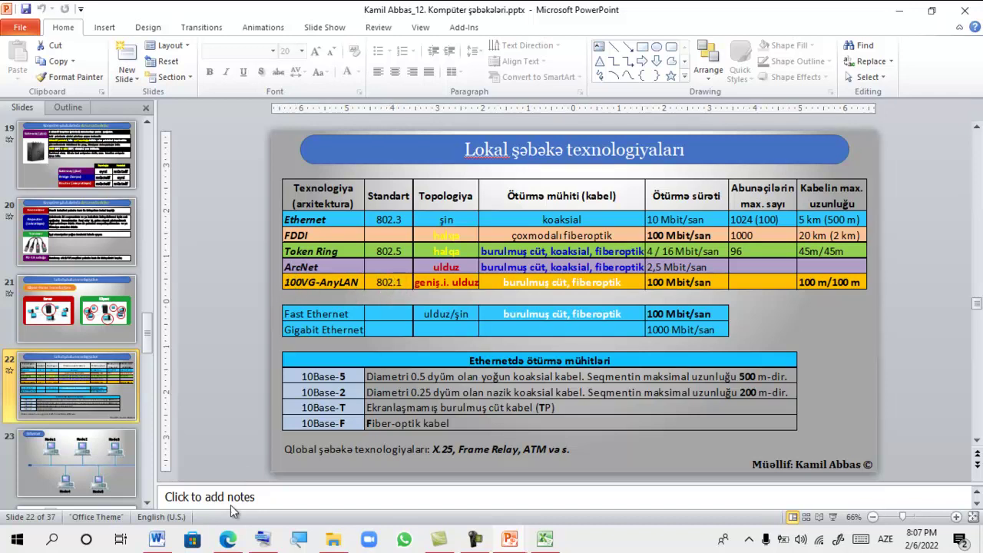
# Check the Token Ring row on slide 22 of the network presentation, then return to the Word quiz
pyautogui.hotkey('alt', 'Tab')
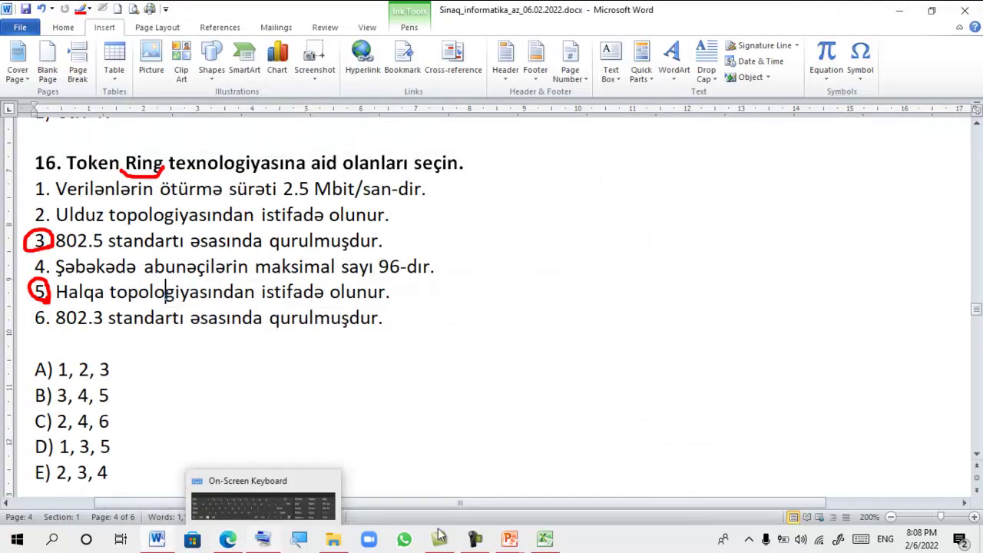
pyautogui.moveTo(510, 539)
pyautogui.click(897, 448)
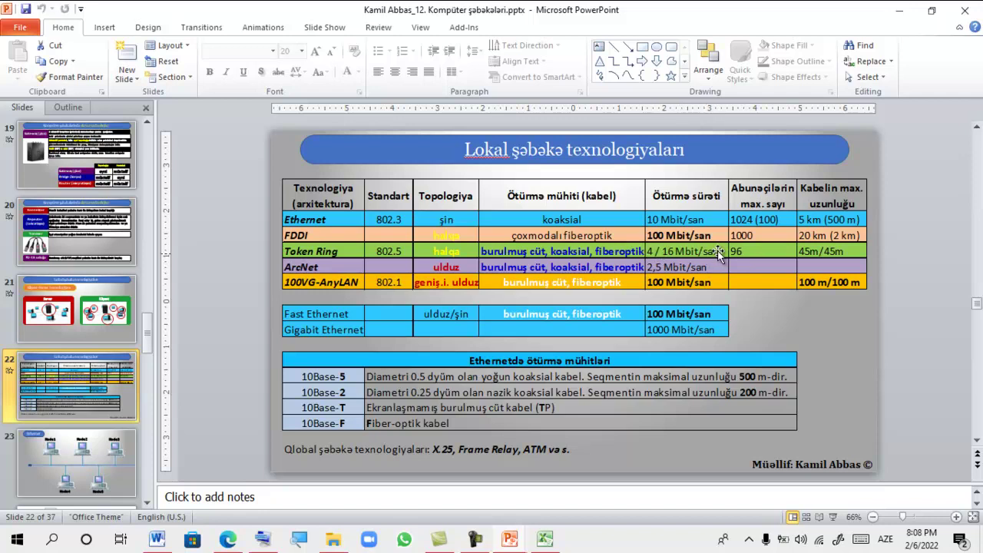
pyautogui.click(240, 544)
pyautogui.click(163, 546)
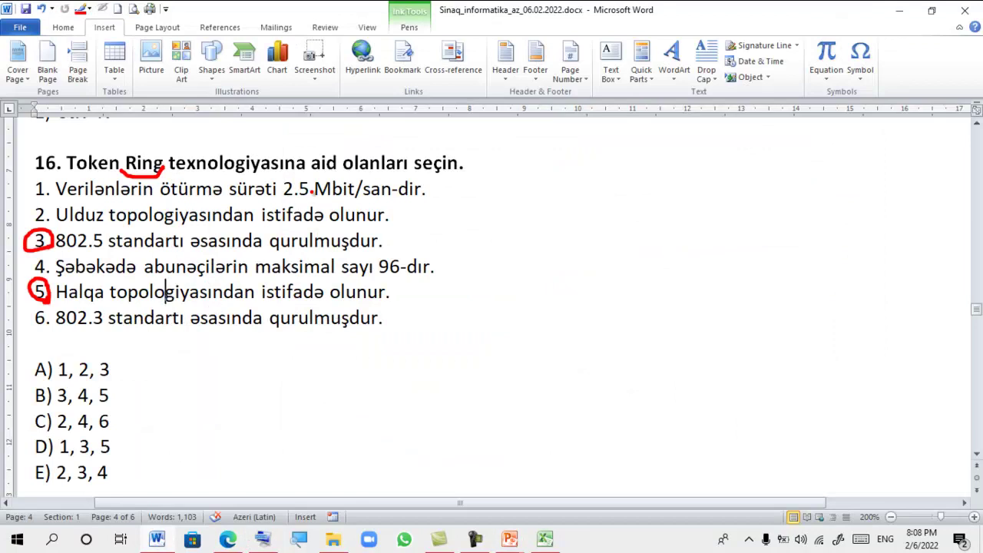
# In question 16, slash items 1, 2 and 6 and circle item 4 and answer B in red
pyautogui.moveTo(19, 193); pyautogui.dragTo(44, 176)
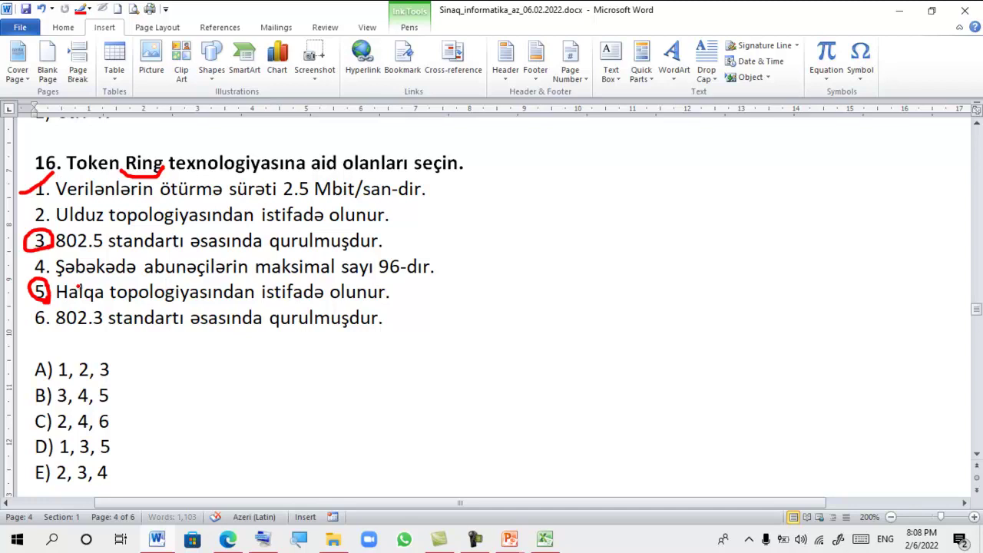
pyautogui.moveTo(20, 281); pyautogui.dragTo(47, 258)
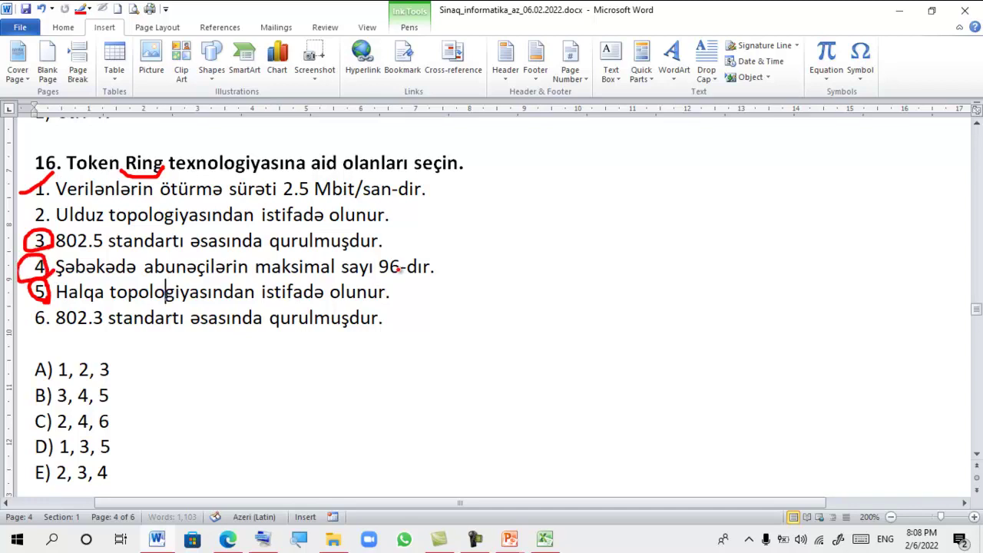
pyautogui.moveTo(24, 222); pyautogui.dragTo(49, 201)
pyautogui.moveTo(28, 332); pyautogui.dragTo(48, 310)
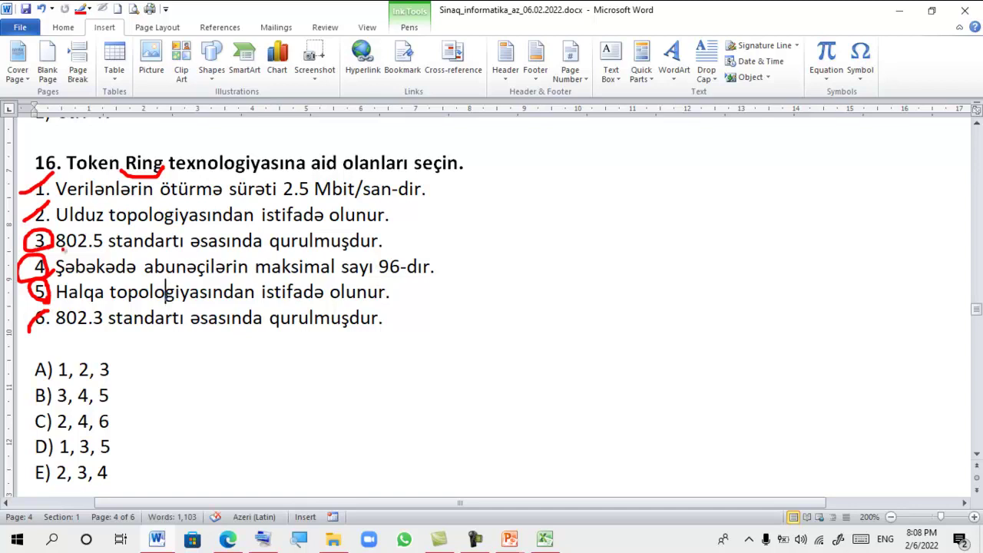
pyautogui.moveTo(49, 399)
pyautogui.mouseDown()
pyautogui.moveTo(26, 405)
pyautogui.moveTo(48, 393)
pyautogui.mouseUp()
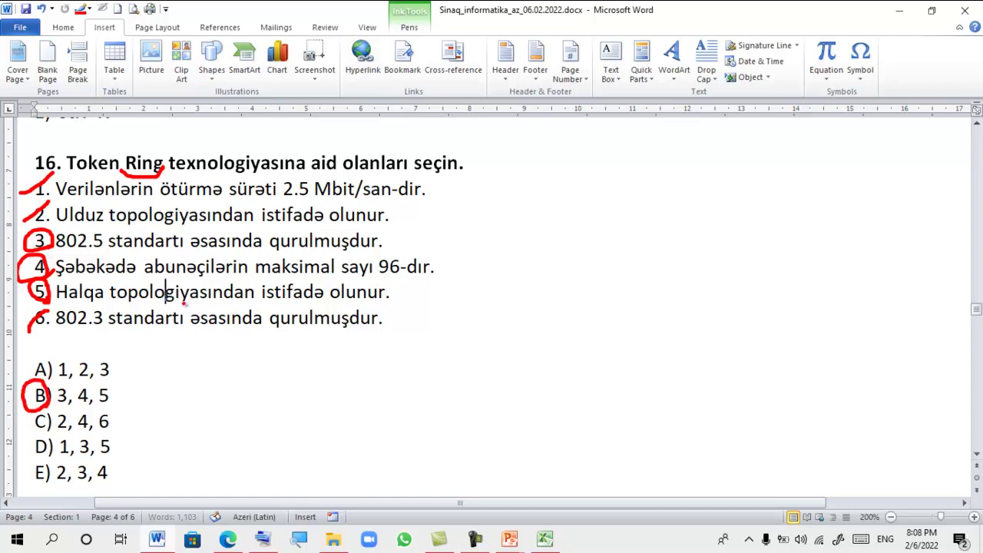
# Zoom the page out slightly and underline the word Access in question 17
pyautogui.scroll(-2, 272, 306)
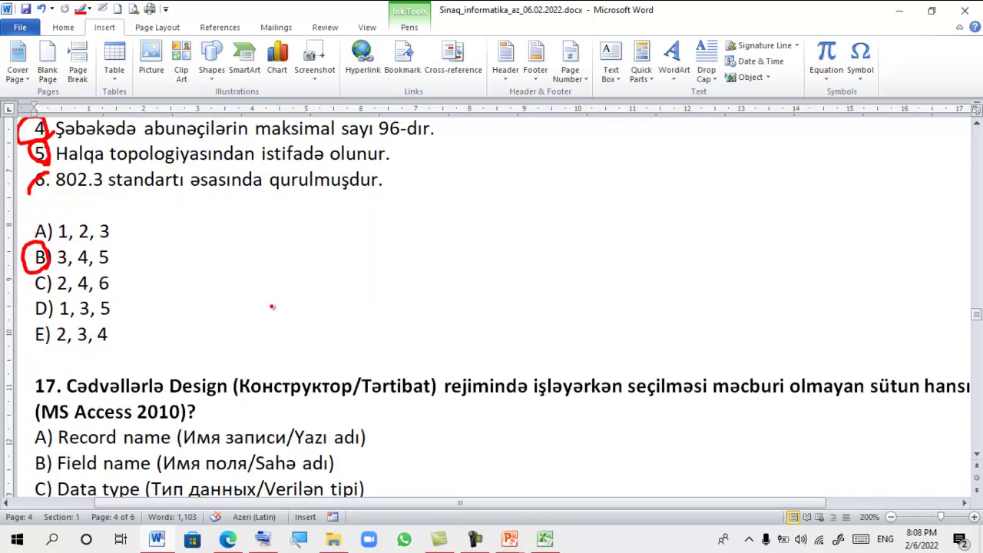
pyautogui.scroll(-1, 272, 307)
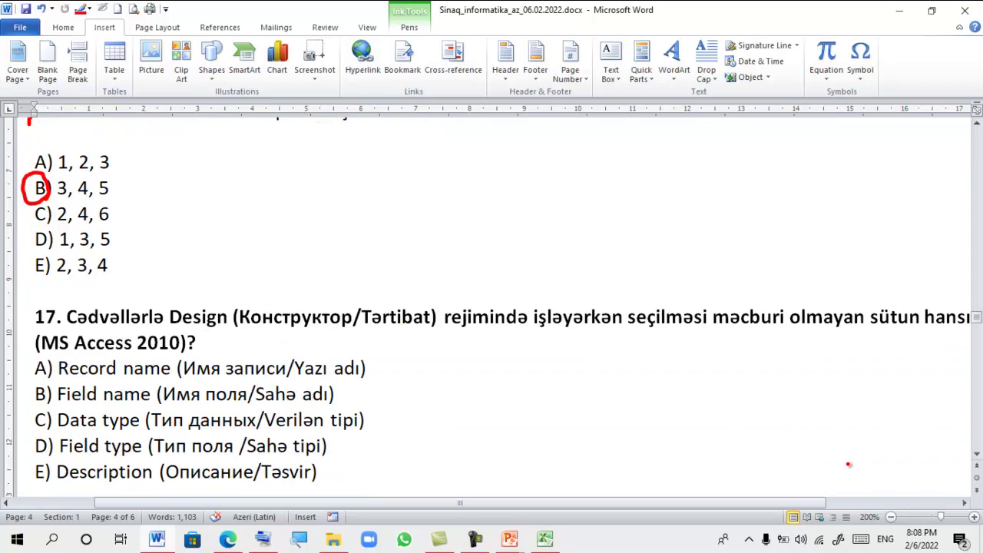
pyautogui.click(891, 517)
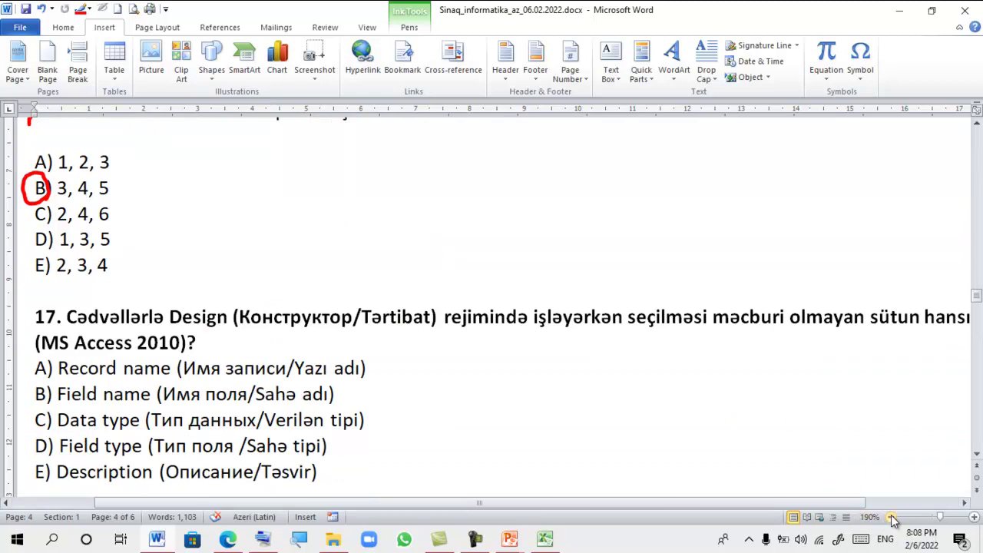
pyautogui.scroll(-6, 719, 395)
pyautogui.scroll(-5, 721, 396)
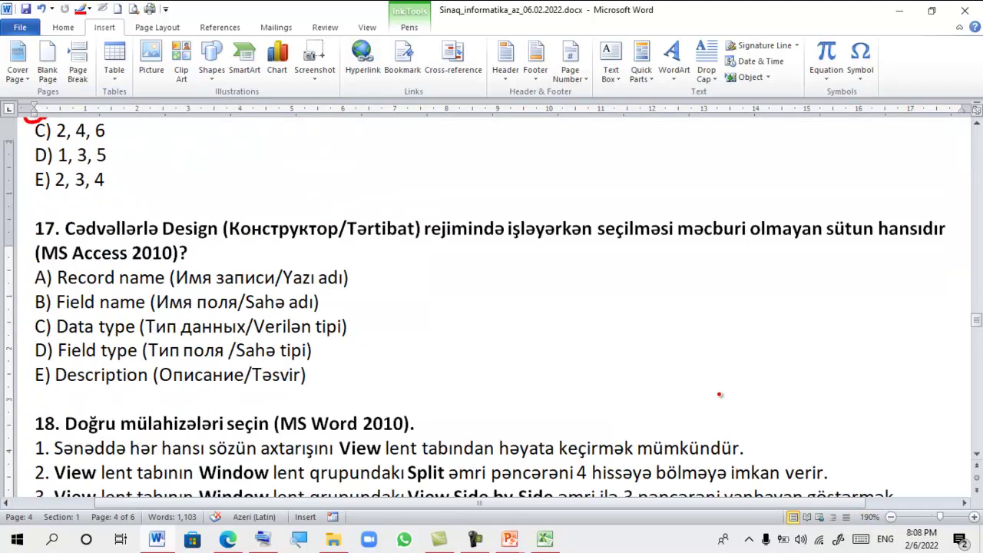
pyautogui.scroll(1, 720, 395)
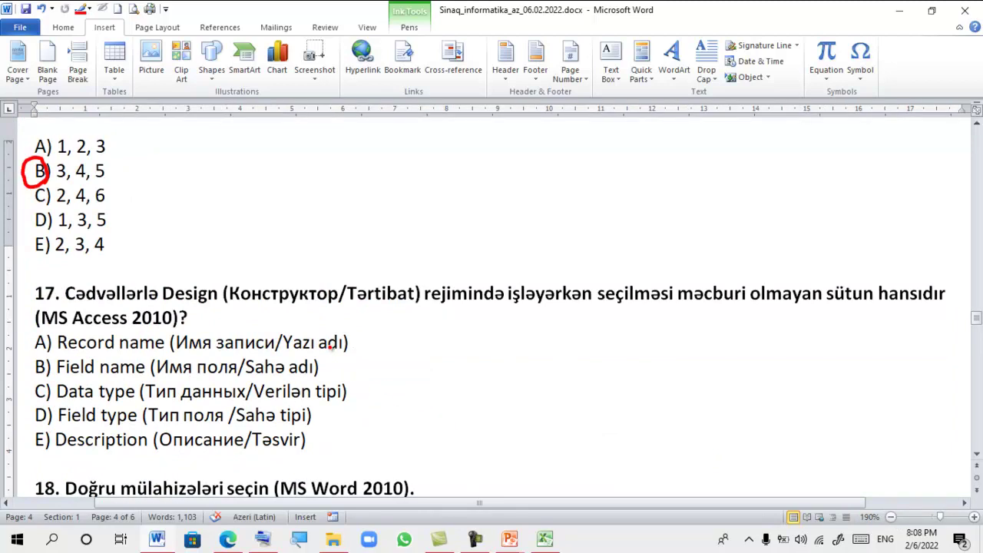
pyautogui.moveTo(76, 329); pyautogui.dragTo(135, 322)
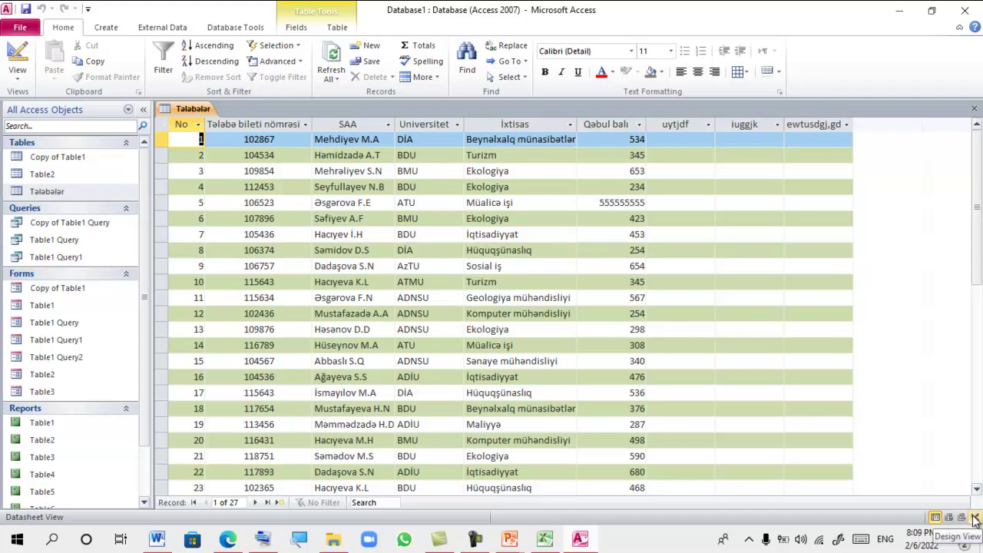
# Switch the Tələbələr table from Datasheet view to Design view
pyautogui.click(975, 519)
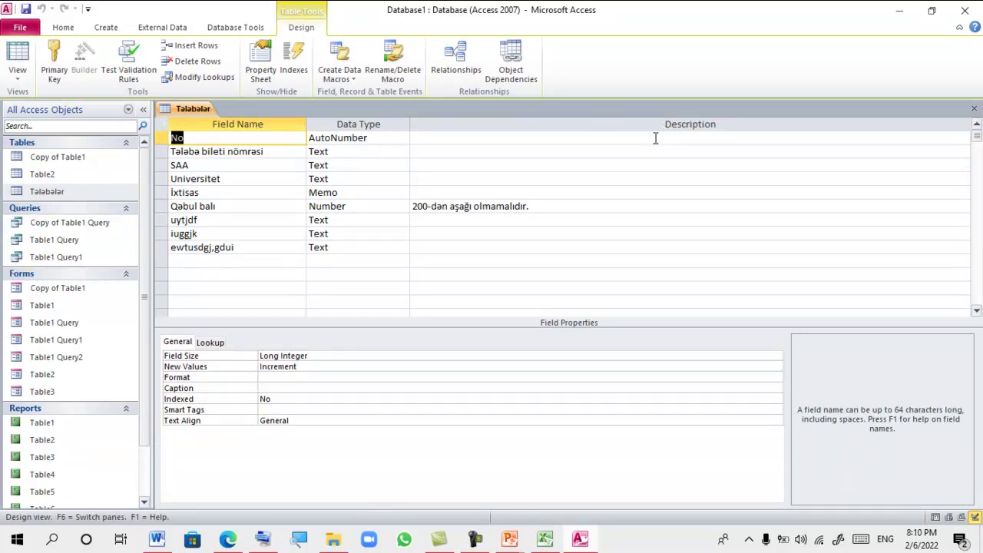
# Inspect the No, Tələbə bileti nömrəsi and SAA field names and data types, leaving them unchanged
pyautogui.press('Down')
pyautogui.click(369, 165)
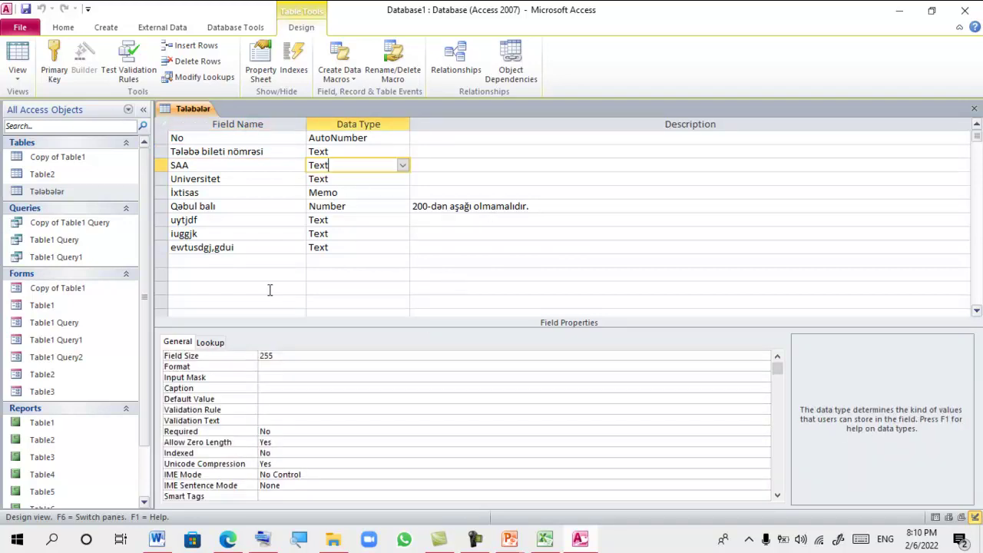
pyautogui.click(177, 138)
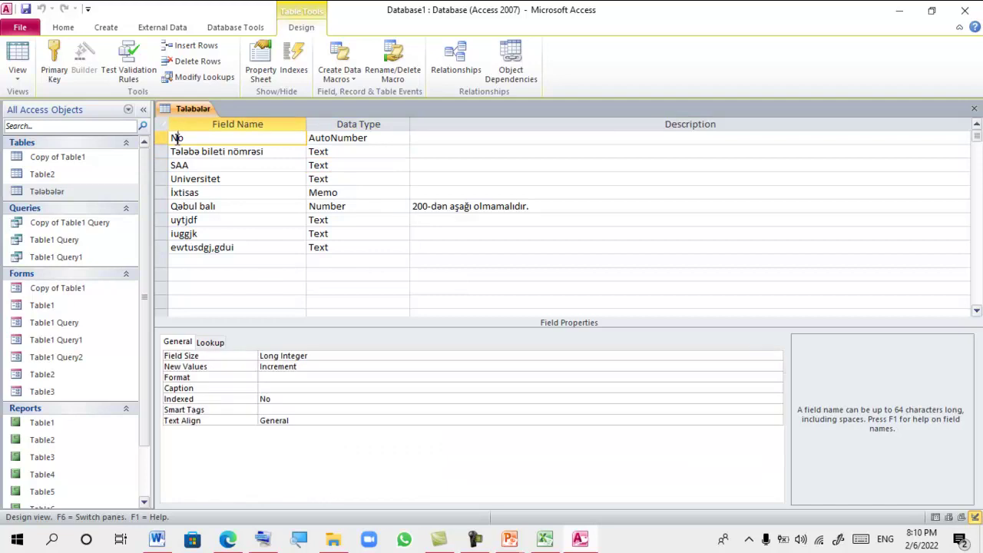
pyautogui.doubleClick(174, 138)
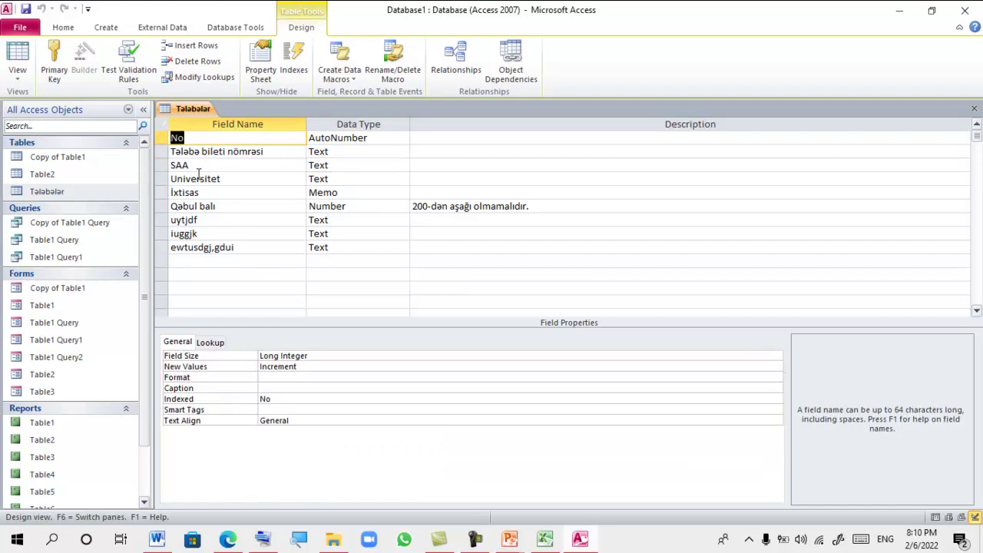
pyautogui.click(215, 248)
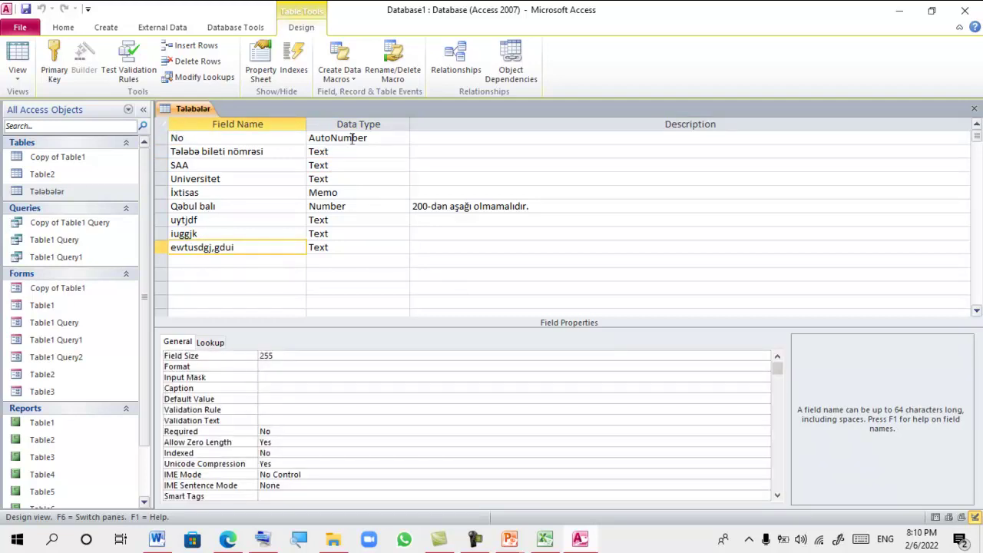
pyautogui.click(236, 137)
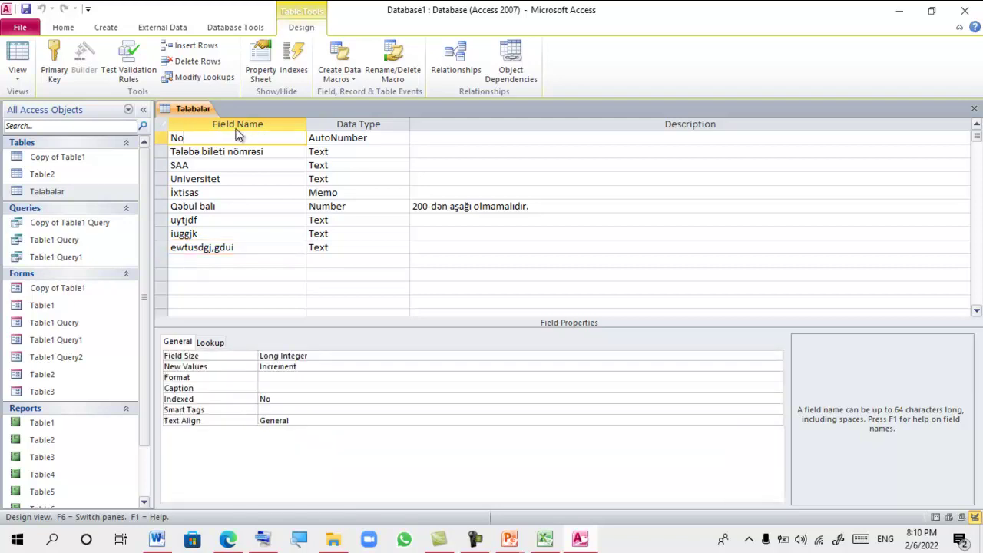
pyautogui.click(374, 141)
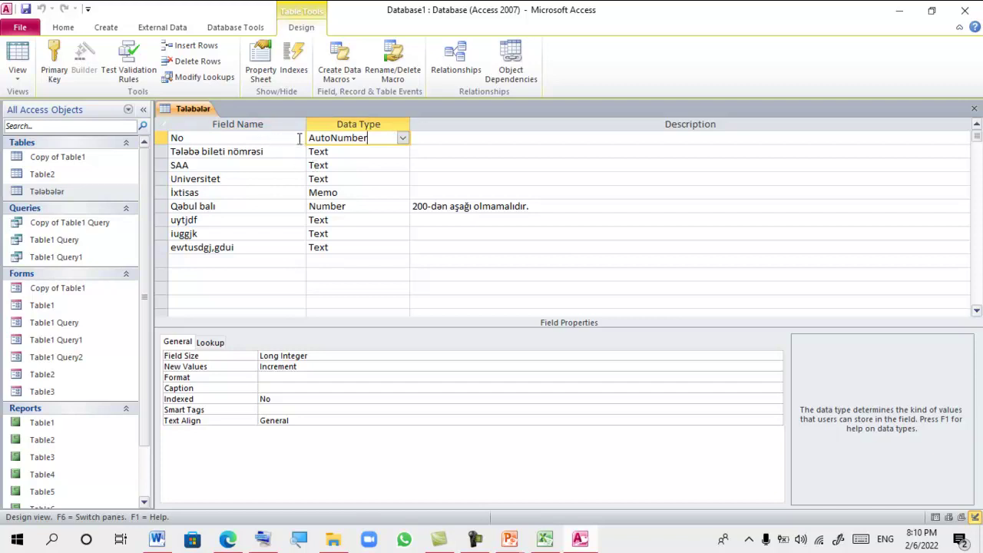
pyautogui.click(387, 152)
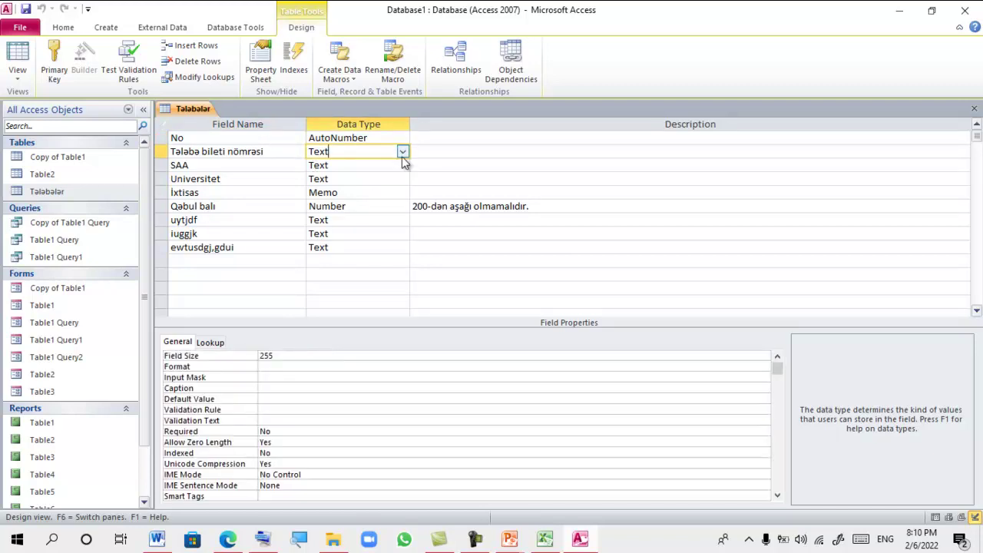
pyautogui.click(354, 165)
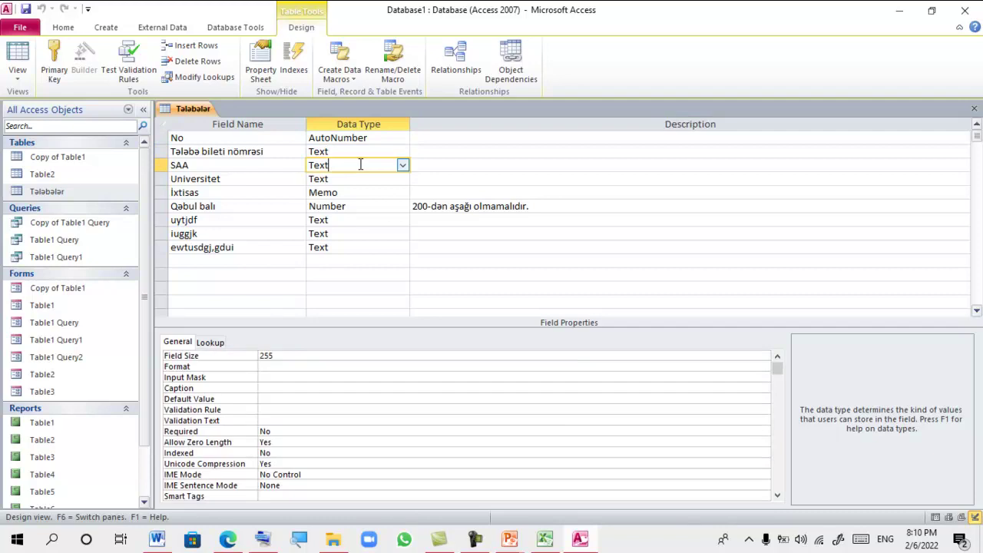
pyautogui.click(403, 166)
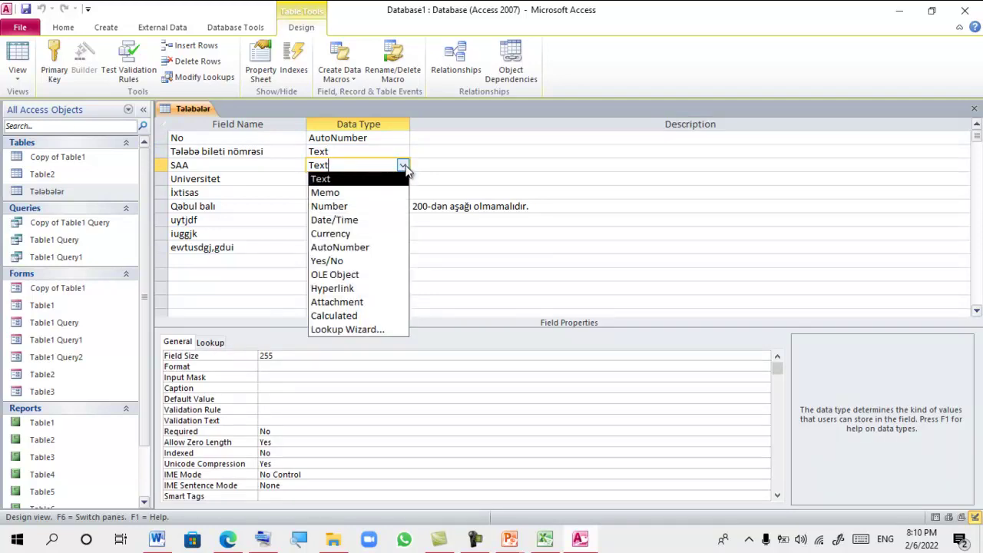
pyautogui.click(434, 166)
# Review the Qəbul balı and Universitet data types and the field descriptions, then return to Word
pyautogui.click(376, 206)
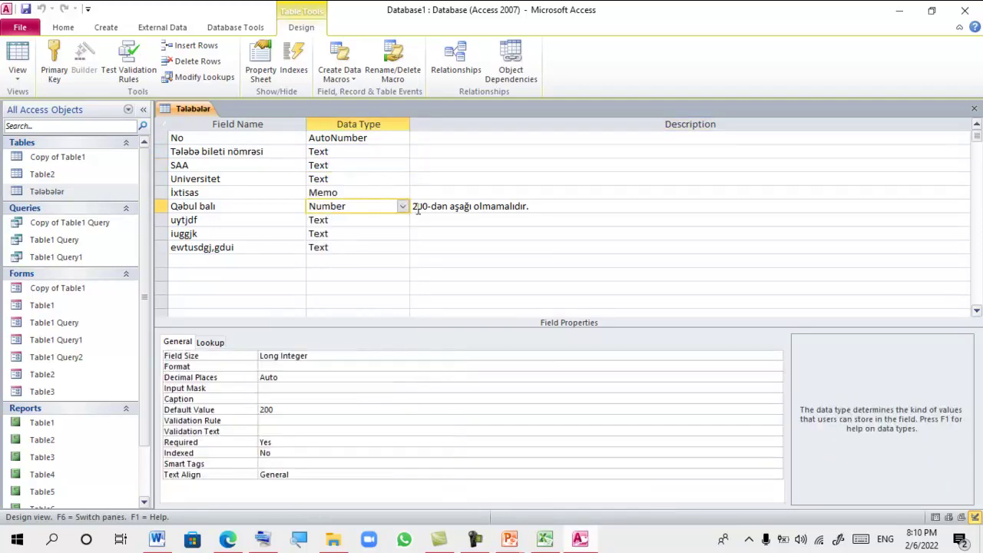
pyautogui.click(403, 207)
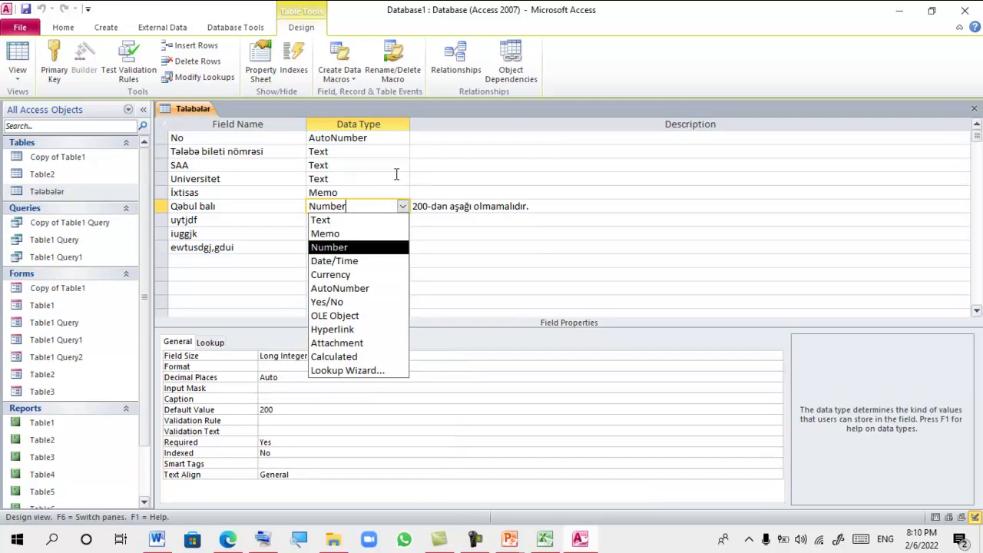
pyautogui.click(397, 178)
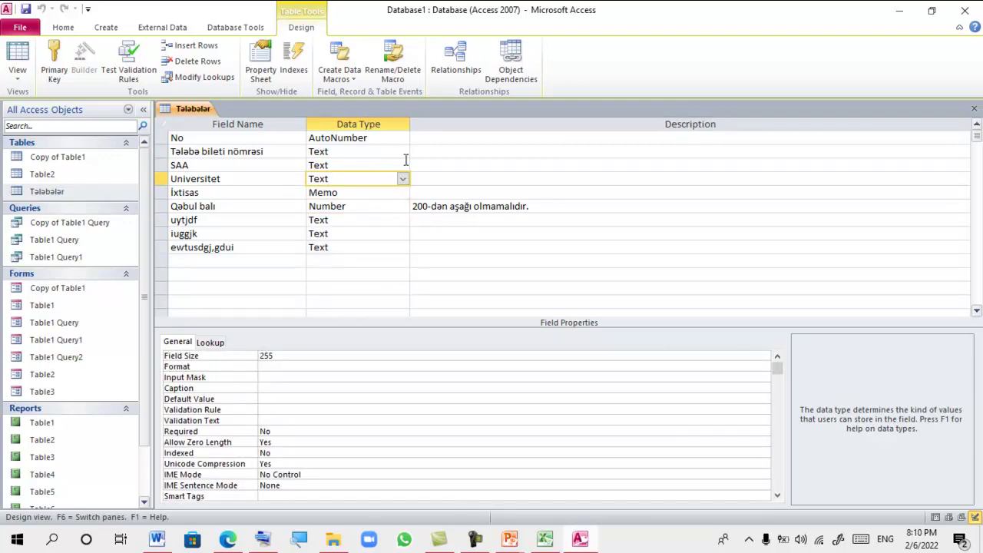
pyautogui.click(507, 149)
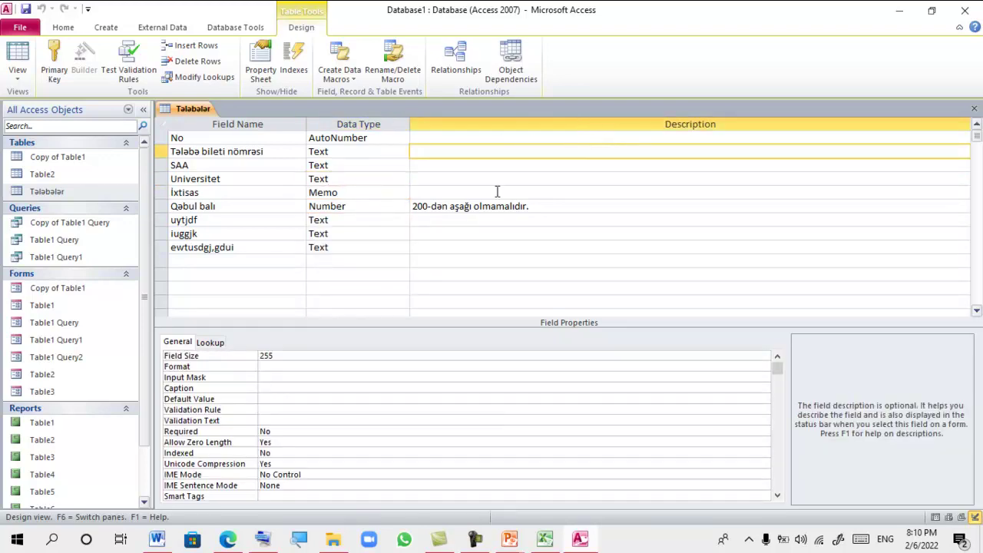
pyautogui.click(478, 140)
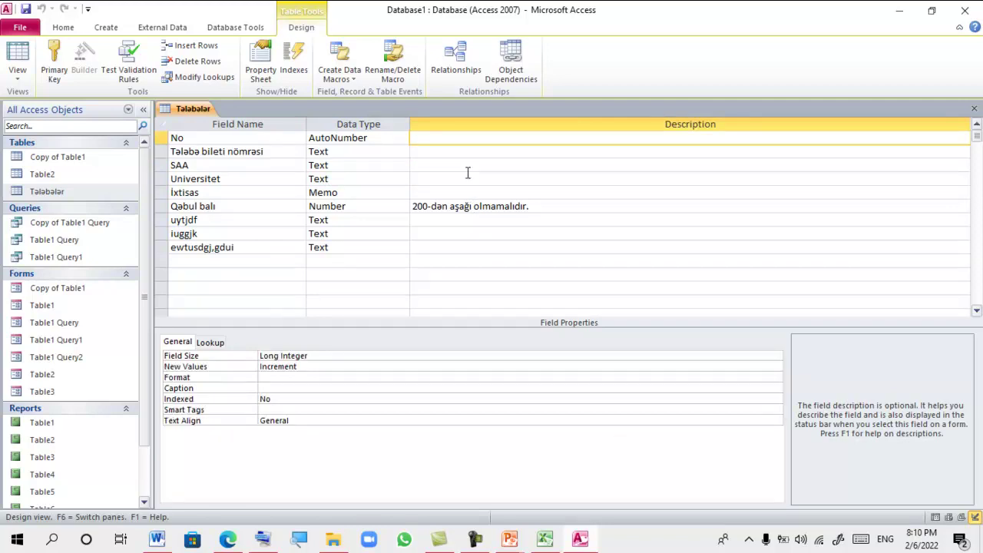
pyautogui.click(474, 191)
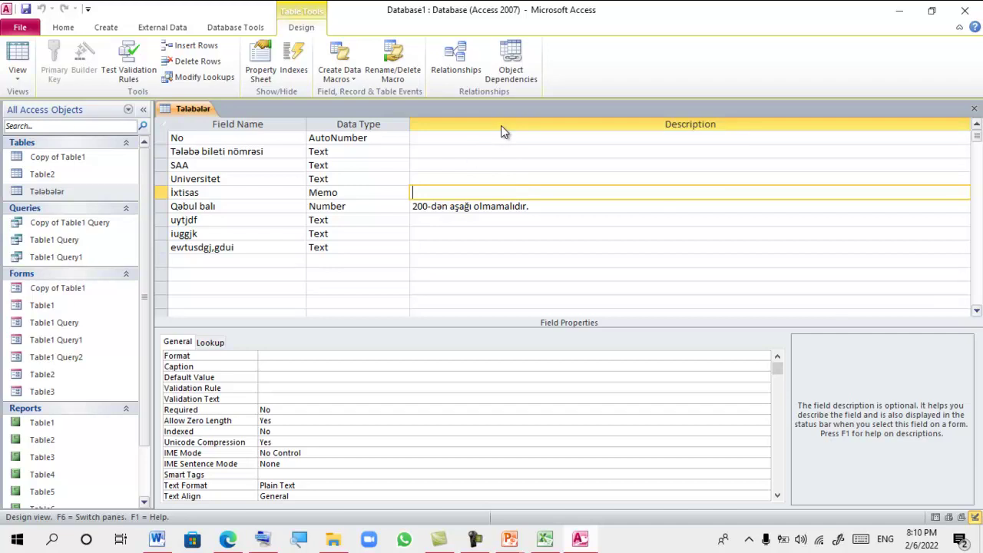
pyautogui.hotkey('alt', 'Tab')
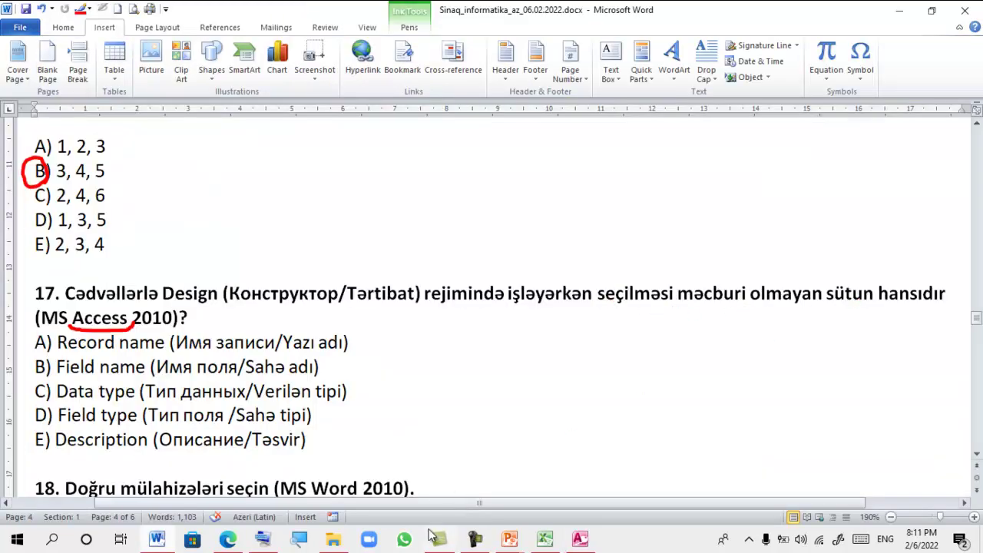
pyautogui.hotkey('alt', 'Tab')
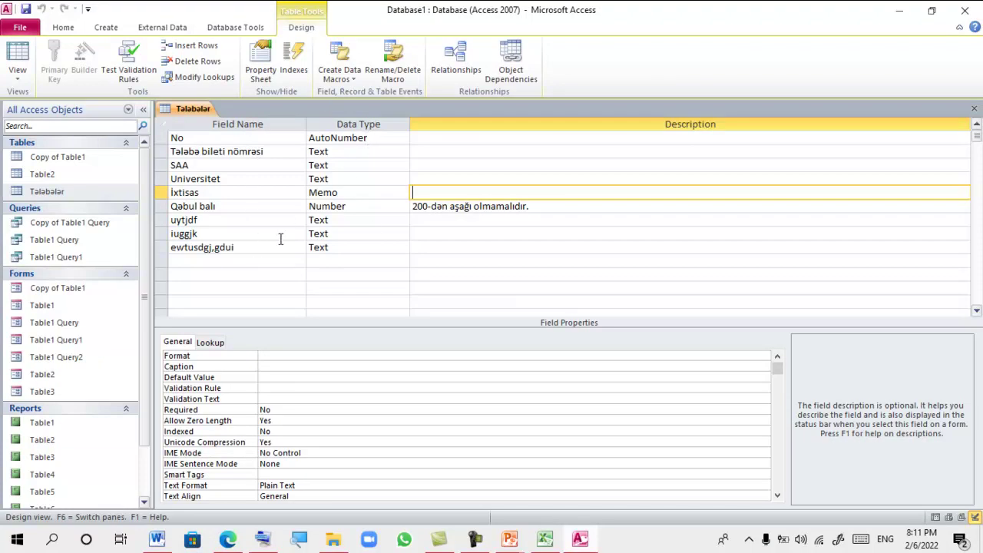
# Add a new field named rehthtdffc below the last field, keeping its data type as Text
pyautogui.click(252, 261)
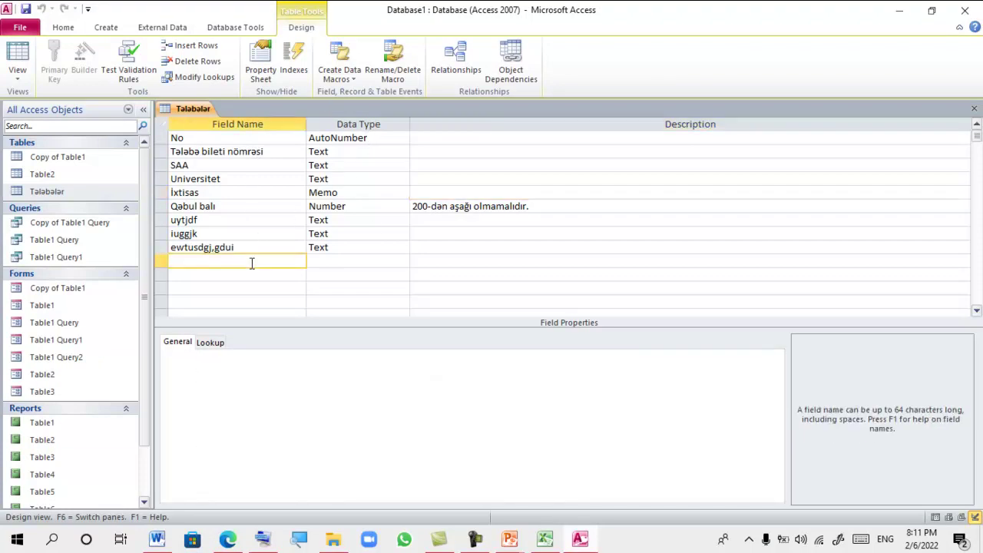
pyautogui.write('rehthtdffc')
pyautogui.click(229, 274)
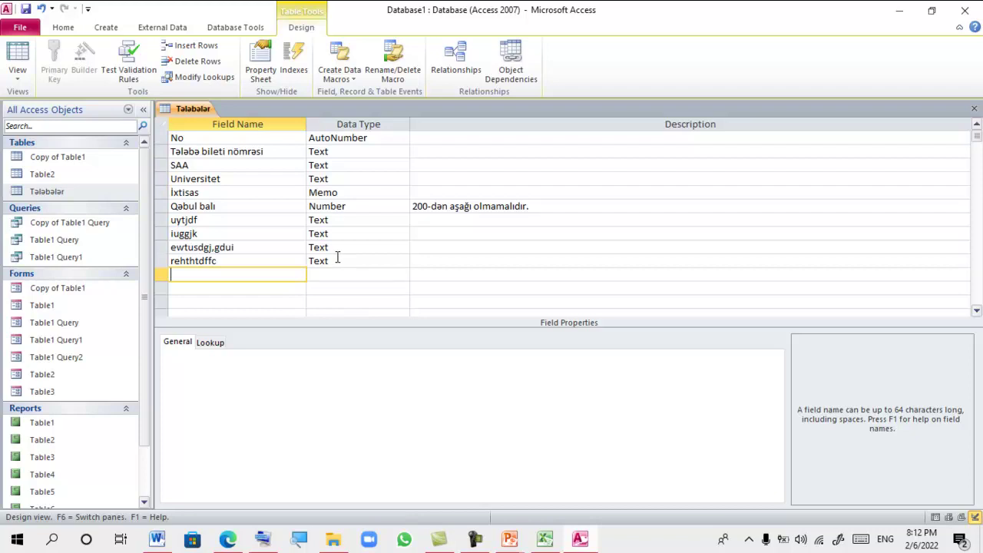
pyautogui.click(345, 263)
pyautogui.click(400, 264)
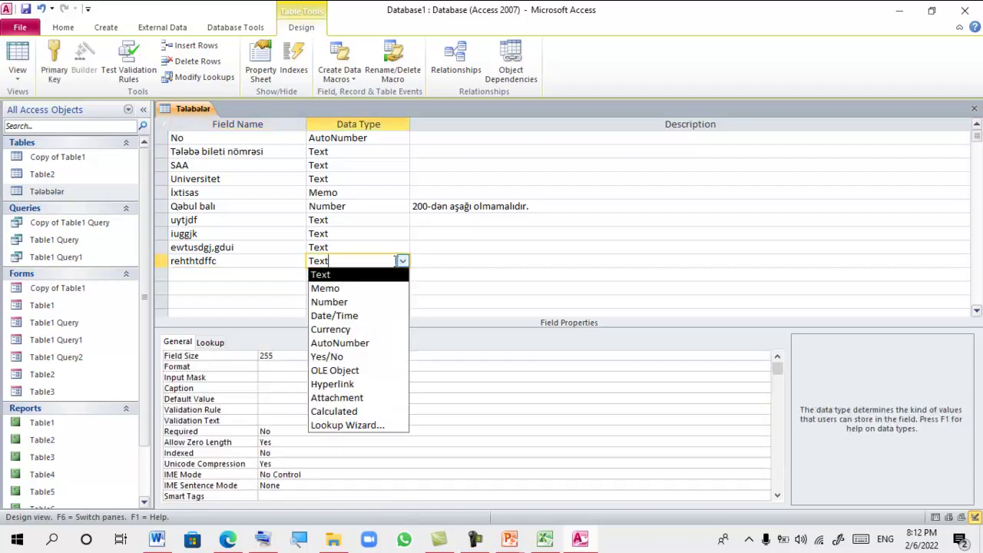
pyautogui.click(269, 289)
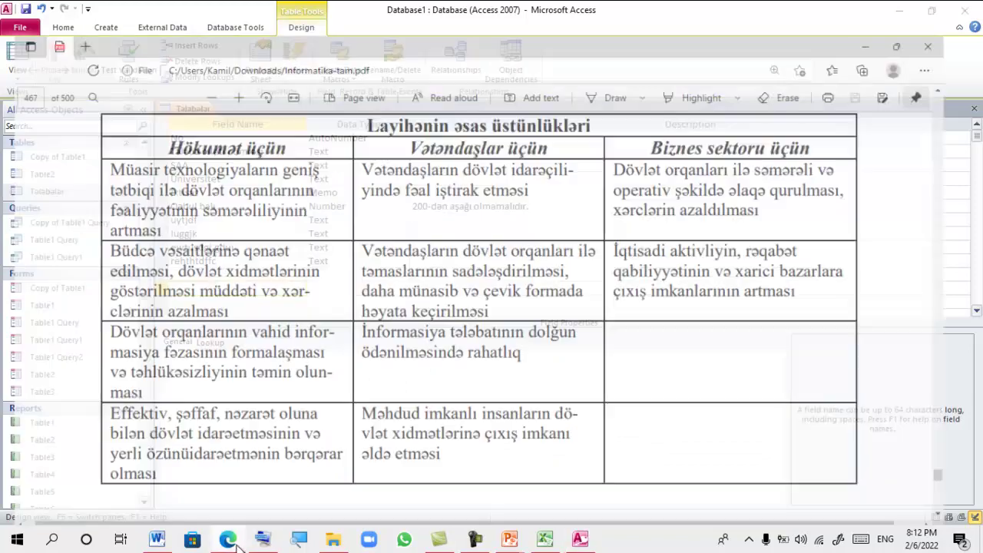
# Bring the Word quiz document back to the front
pyautogui.click(241, 544)
pyautogui.click(228, 540)
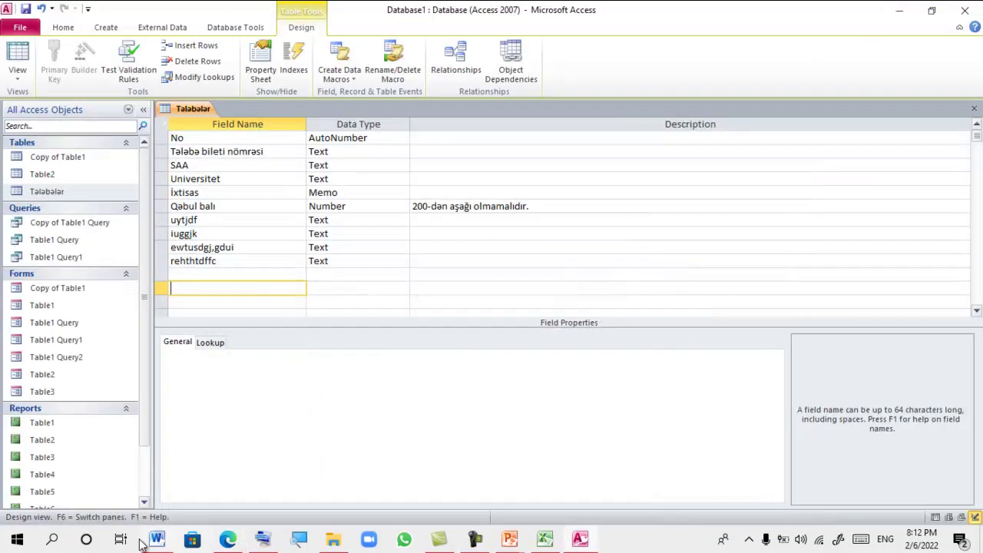
pyautogui.click(157, 540)
# Circle answer C) of question 17 in red, then open and close the navigation pane
pyautogui.moveTo(51, 398); pyautogui.dragTo(52, 385)
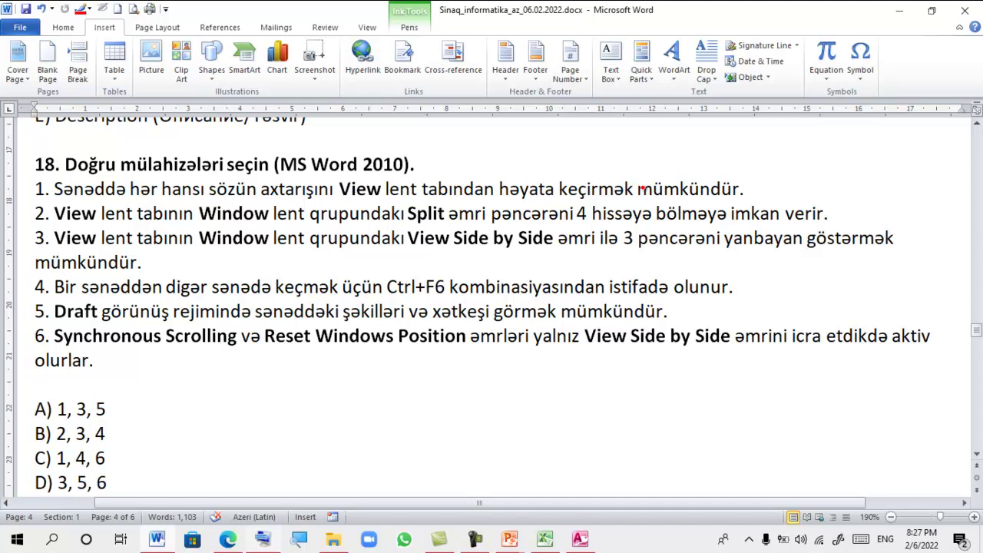
pyautogui.click(68, 27)
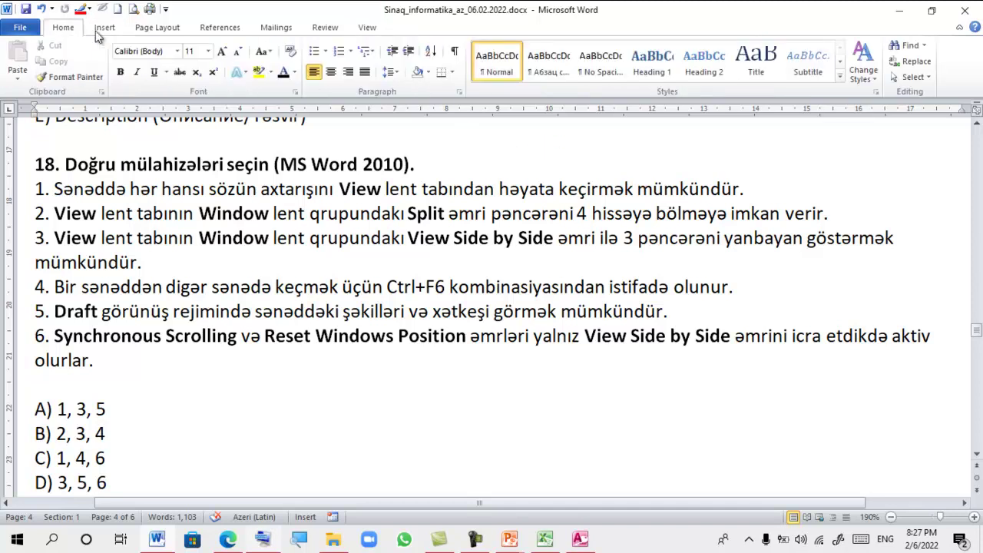
pyautogui.click(367, 28)
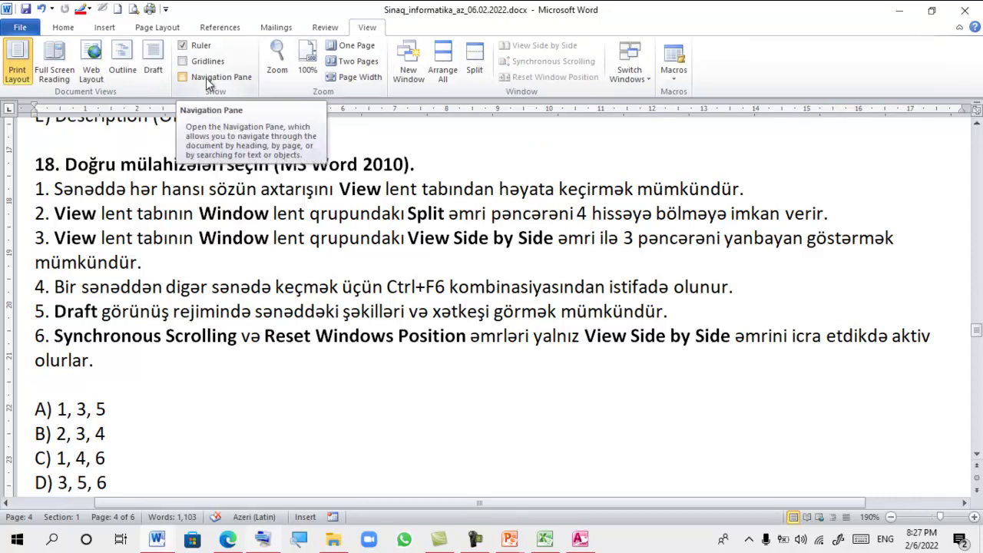
pyautogui.click(184, 78)
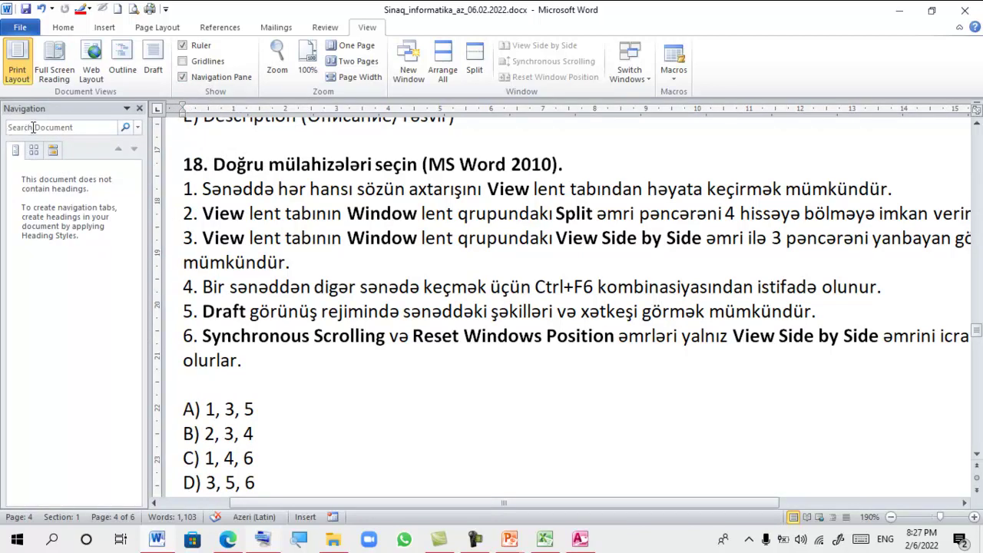
pyautogui.click(33, 127)
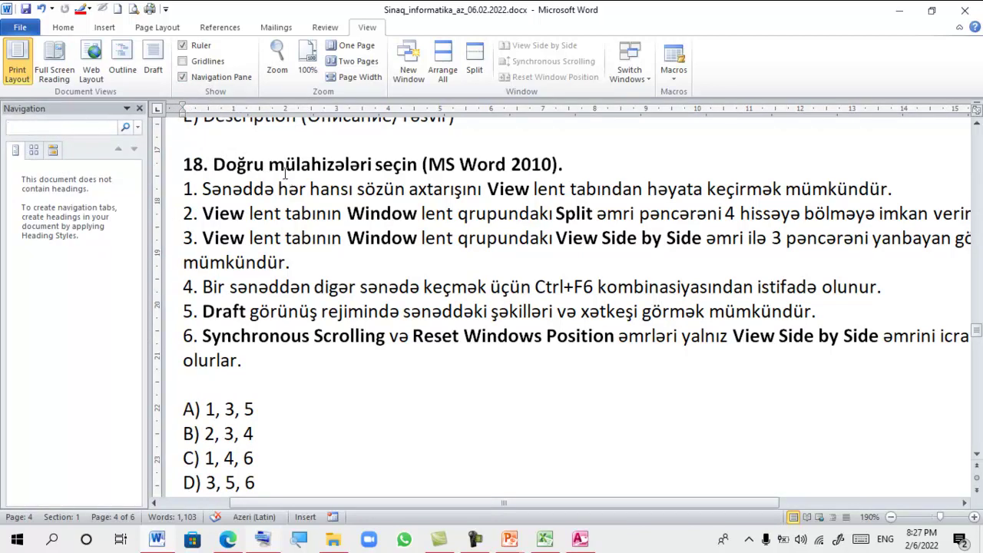
pyautogui.click(139, 110)
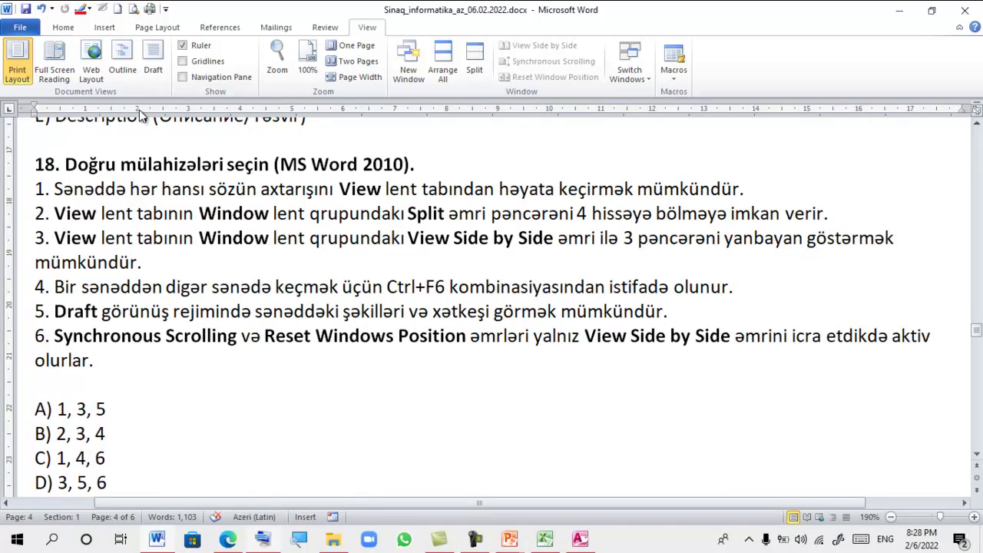
pyautogui.click(62, 29)
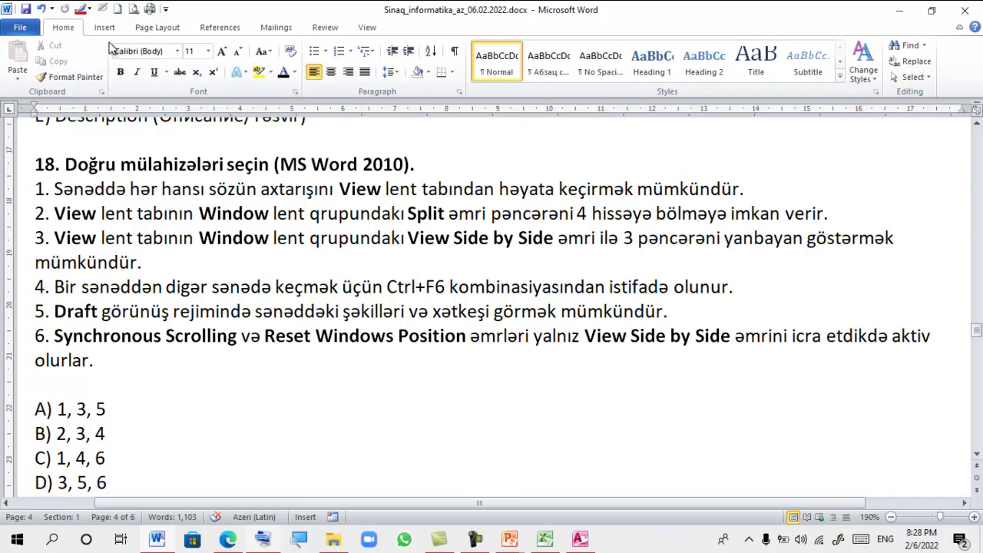
# Close the search pane and circle statement 1 of question 18 in red ink
pyautogui.click(911, 49)
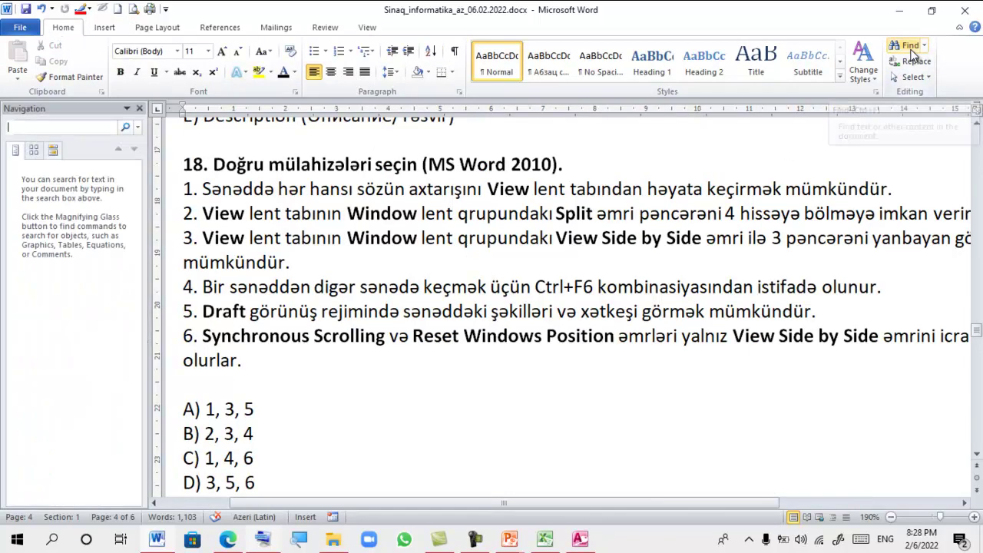
pyautogui.click(139, 108)
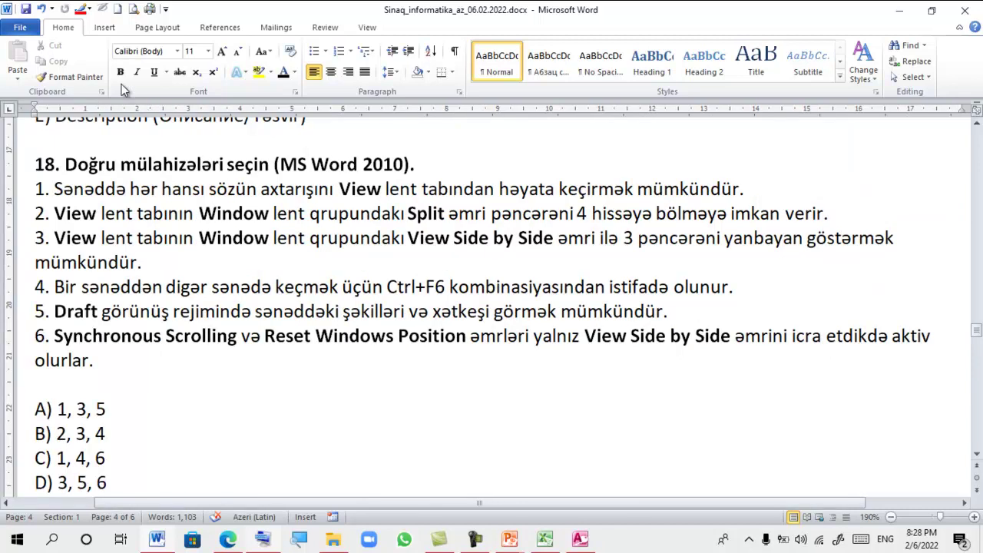
pyautogui.click(359, 30)
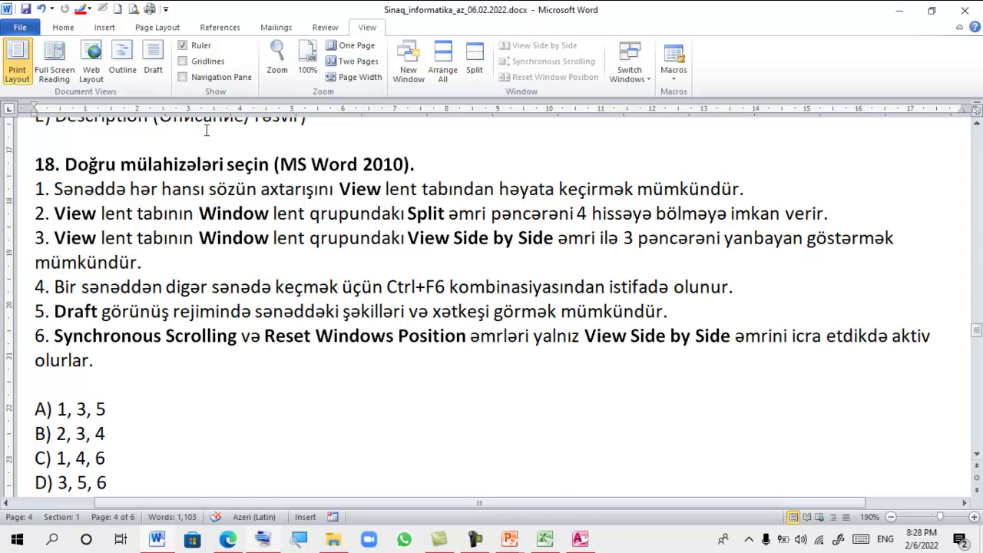
pyautogui.click(81, 10)
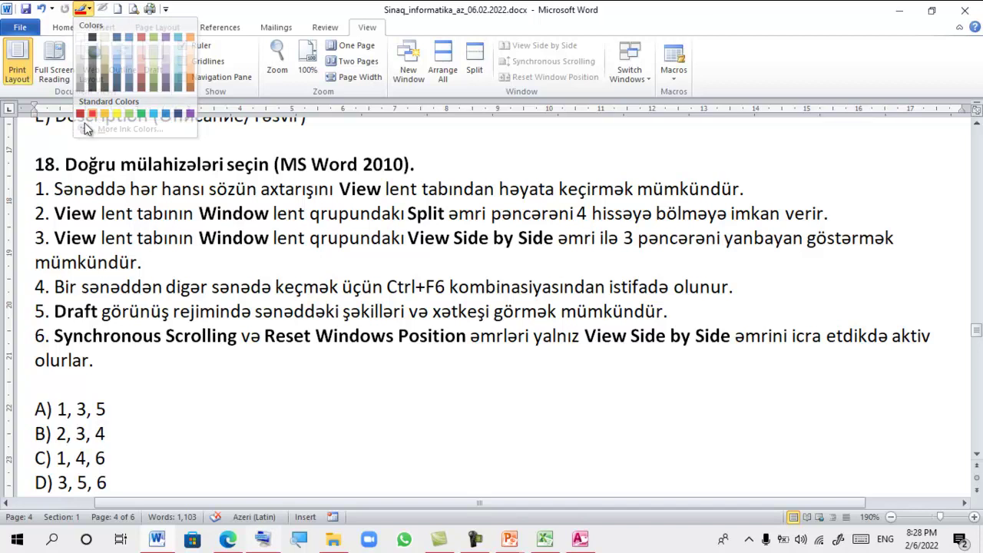
pyautogui.click(92, 114)
pyautogui.moveTo(39, 197); pyautogui.dragTo(51, 192)
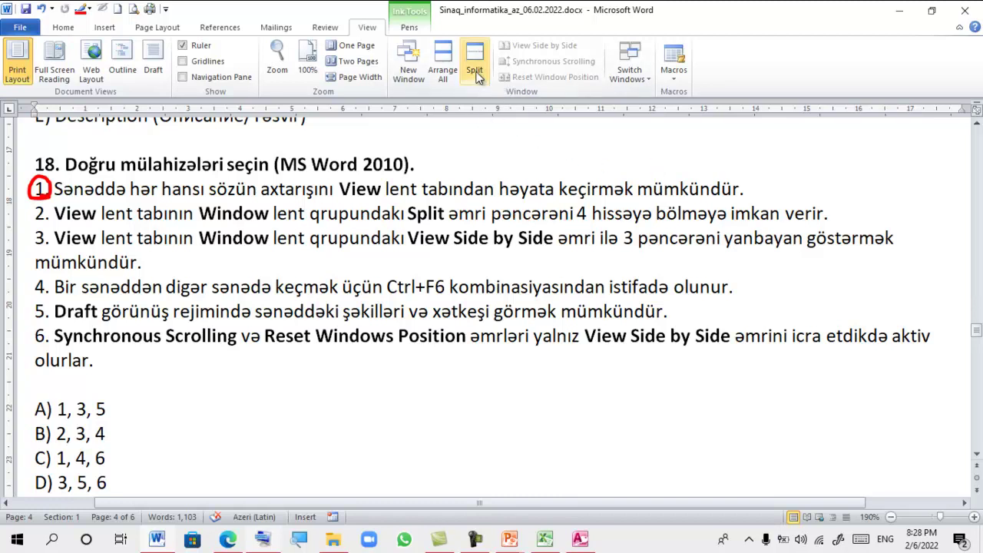
# Split the document window into two panes, then remove the split
pyautogui.click(477, 69)
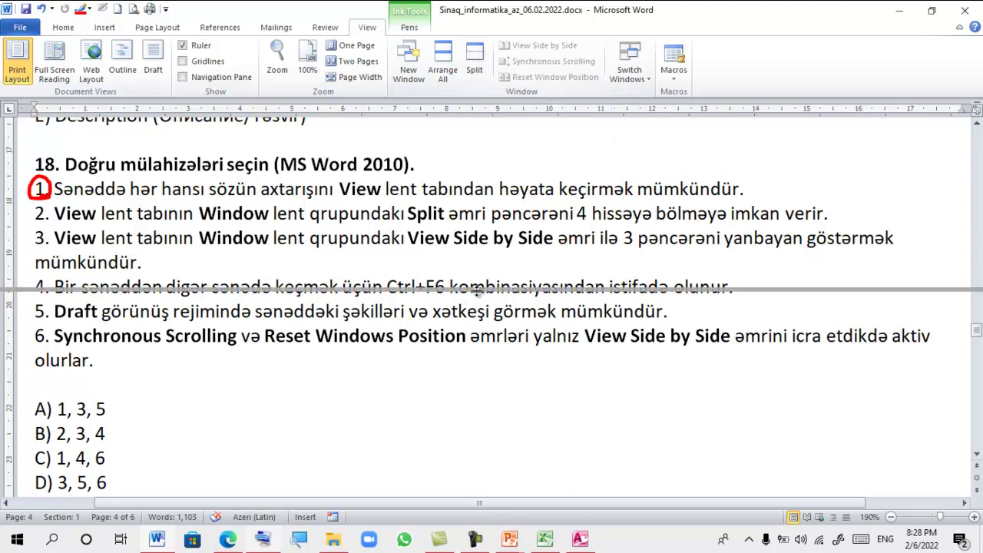
pyautogui.click(491, 298)
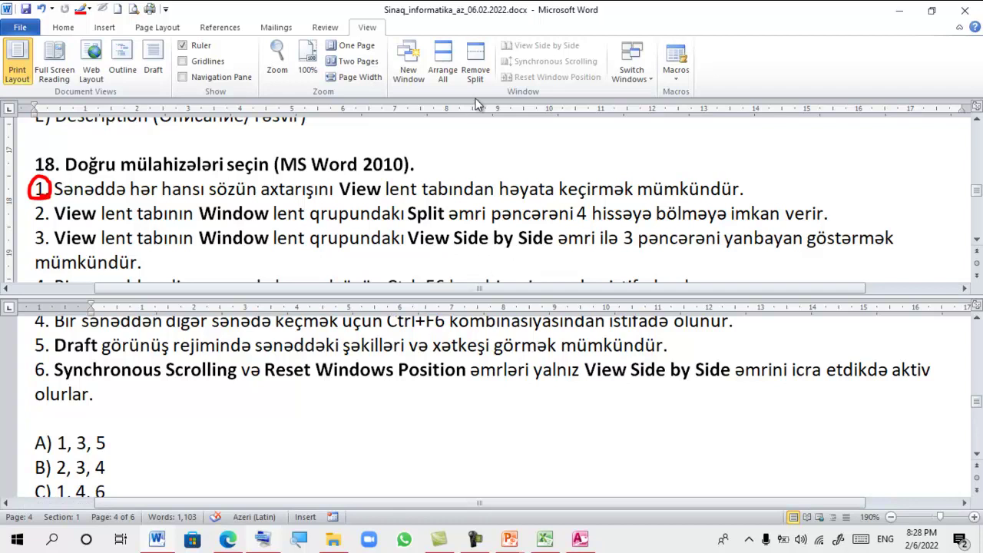
pyautogui.click(476, 77)
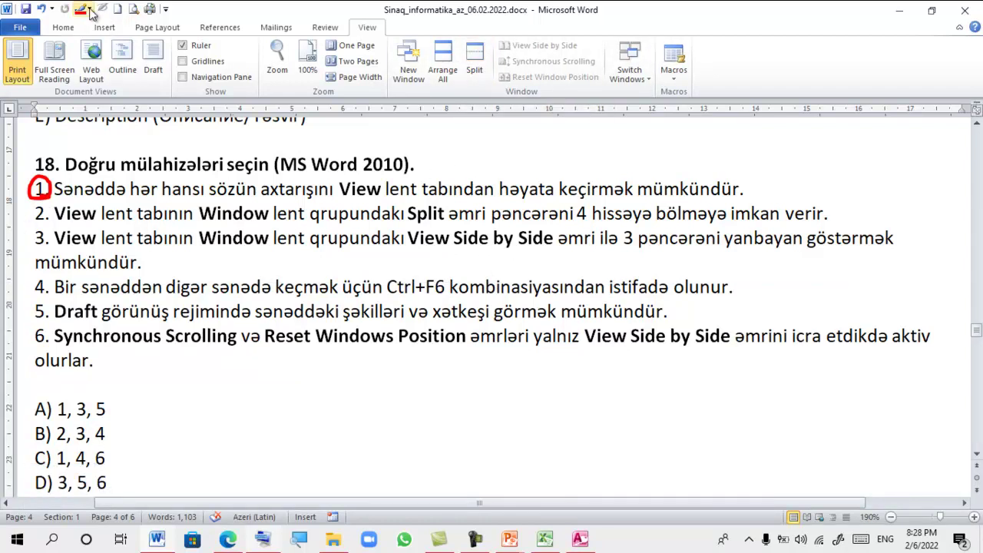
# Mark statement 2 of question 18 with a red tick
pyautogui.click(91, 13)
pyautogui.click(89, 113)
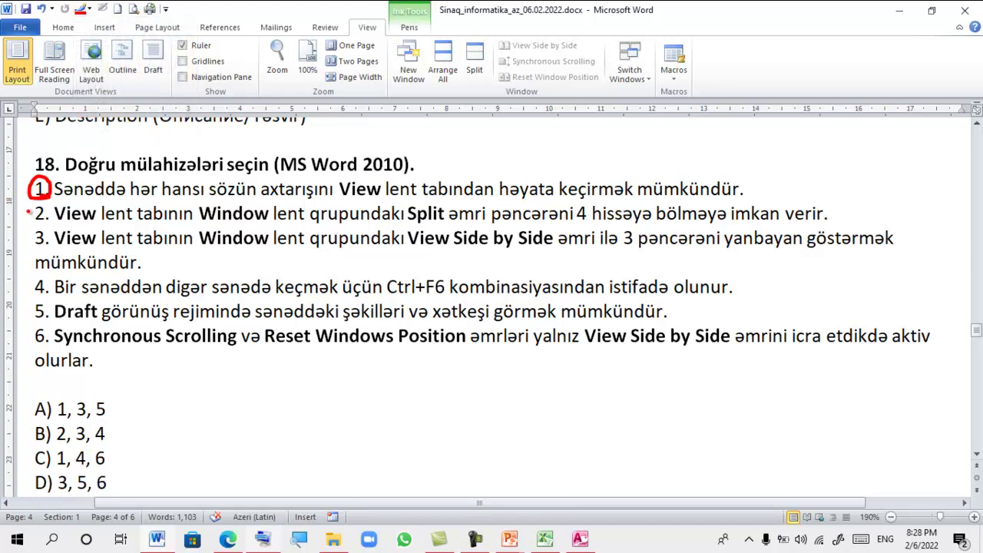
pyautogui.moveTo(33, 220); pyautogui.dragTo(52, 203)
pyautogui.moveTo(161, 543)
# Create new blank documents and toggle side-by-side viewing with the quiz on and off
pyautogui.hotkey('ctrl', 'n')
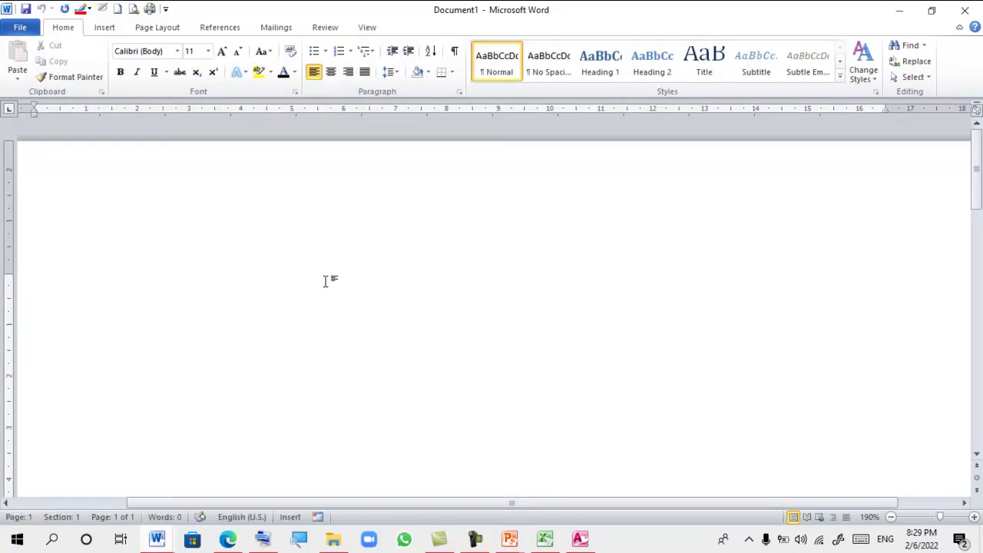
pyautogui.click(374, 31)
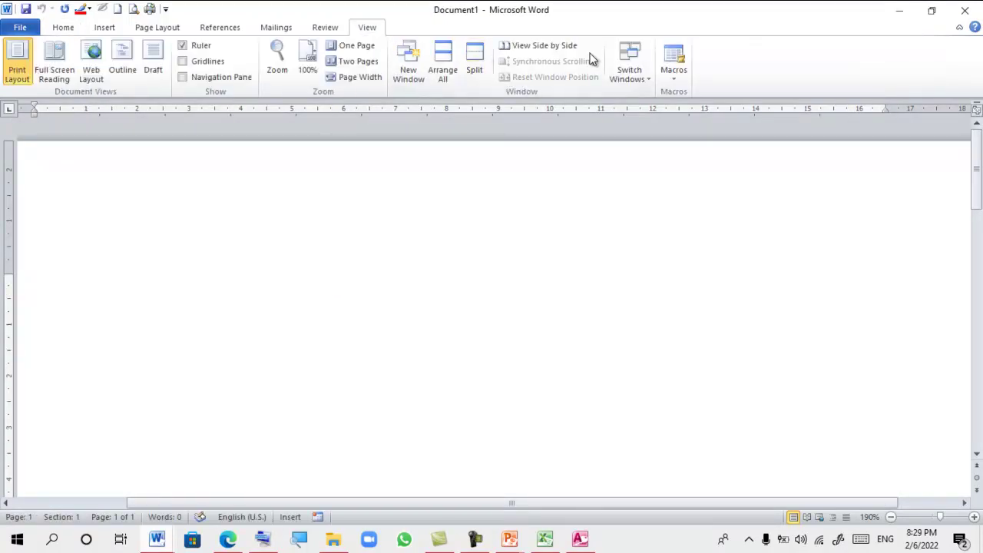
pyautogui.click(545, 47)
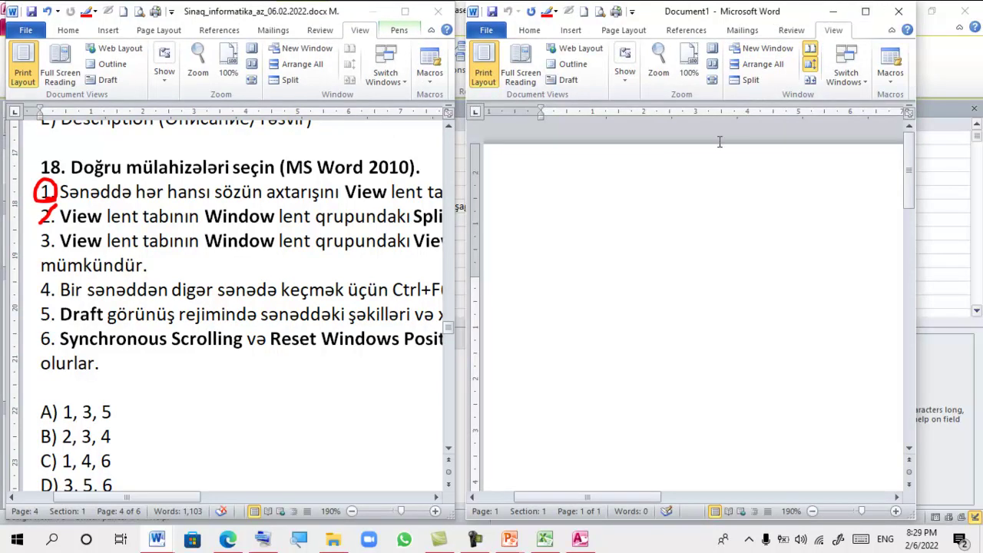
pyautogui.hotkey('ctrl', 'n')
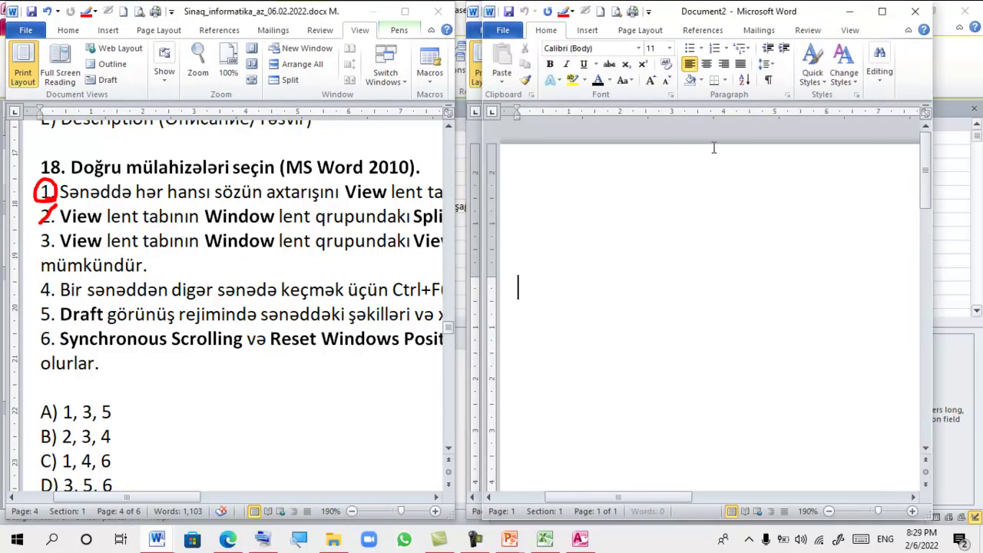
pyautogui.click(882, 11)
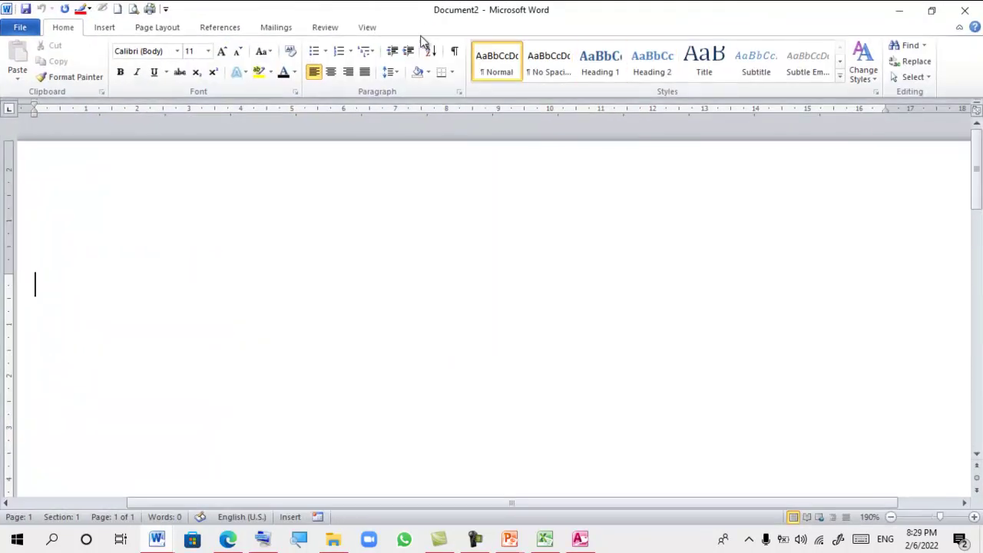
pyautogui.click(367, 27)
pyautogui.click(545, 47)
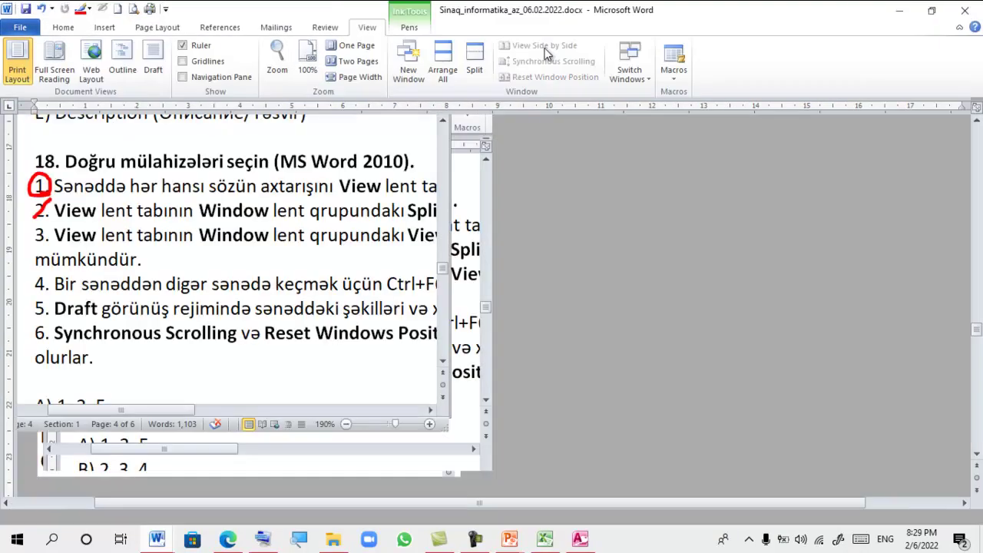
# Try comparing with the quiz document side by side, then close blank Document2 and Document1
pyautogui.click(555, 49)
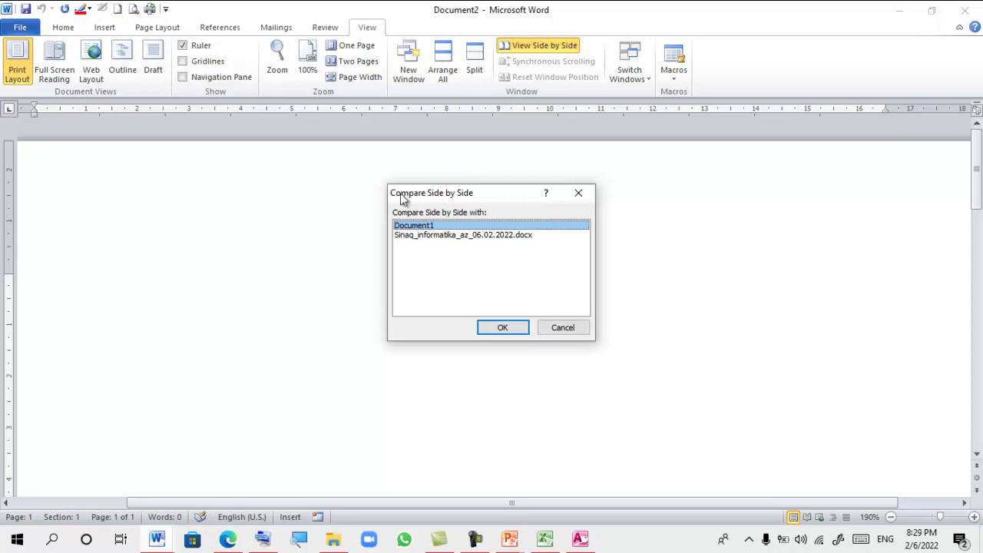
pyautogui.click(444, 238)
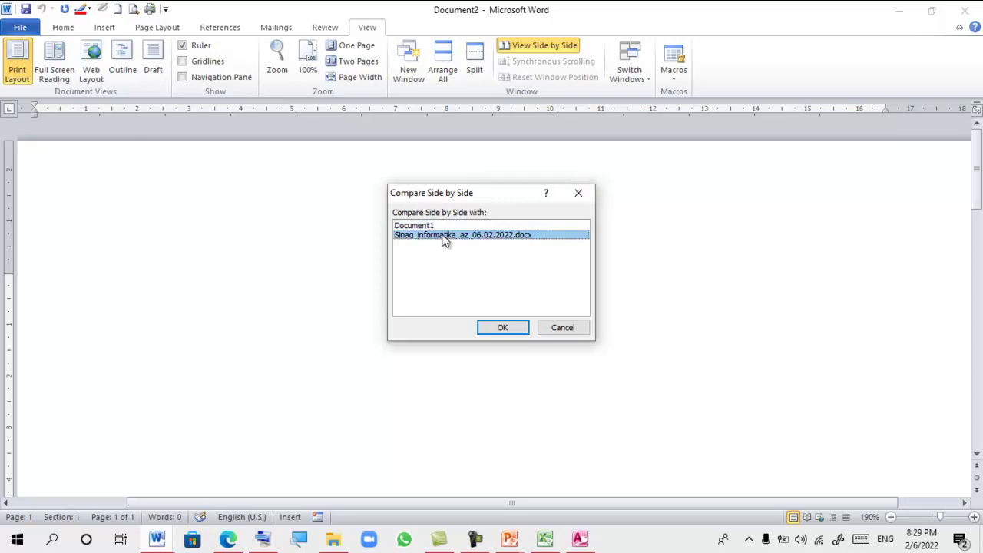
pyautogui.click(578, 195)
pyautogui.click(965, 10)
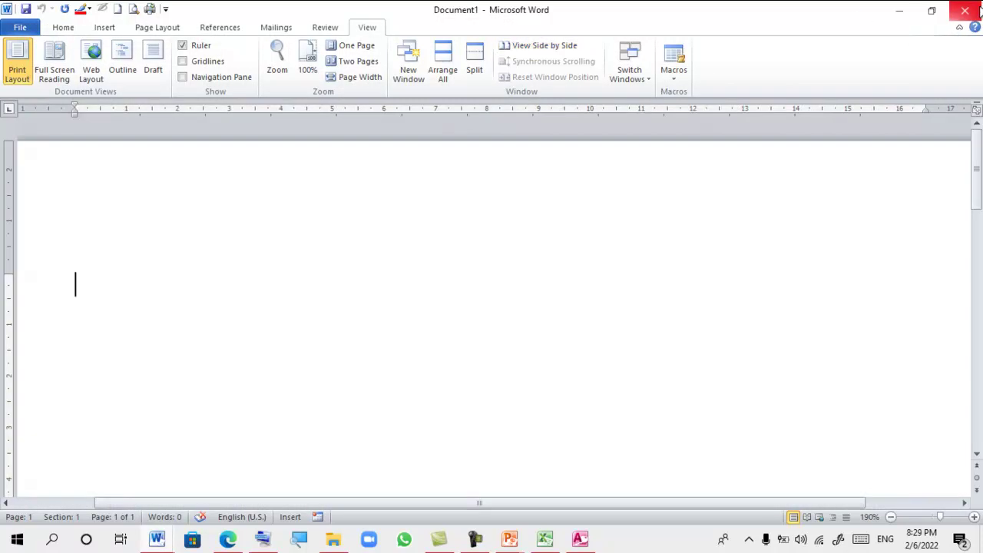
pyautogui.click(965, 10)
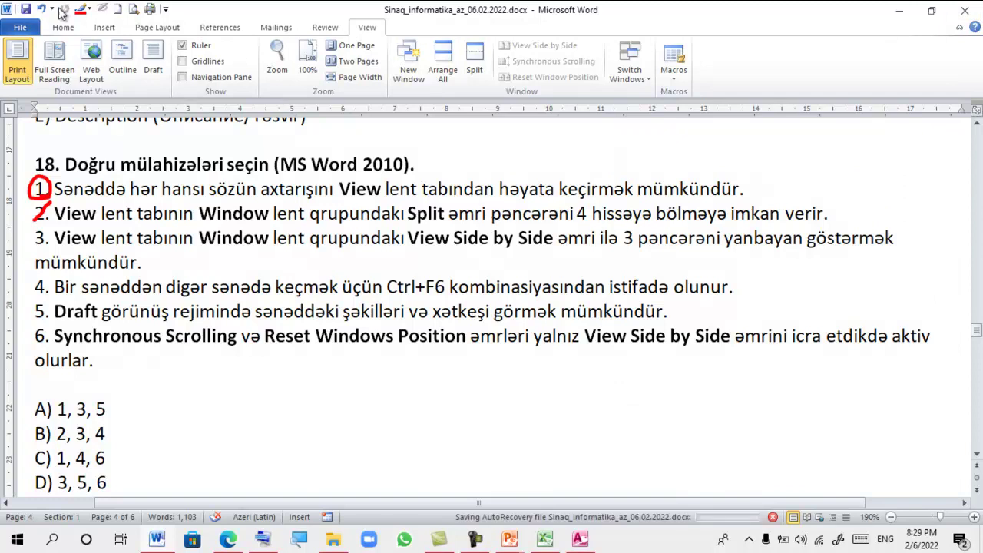
# Slash statement 3 of question 18 in red ink and create a new blank document
pyautogui.click(89, 10)
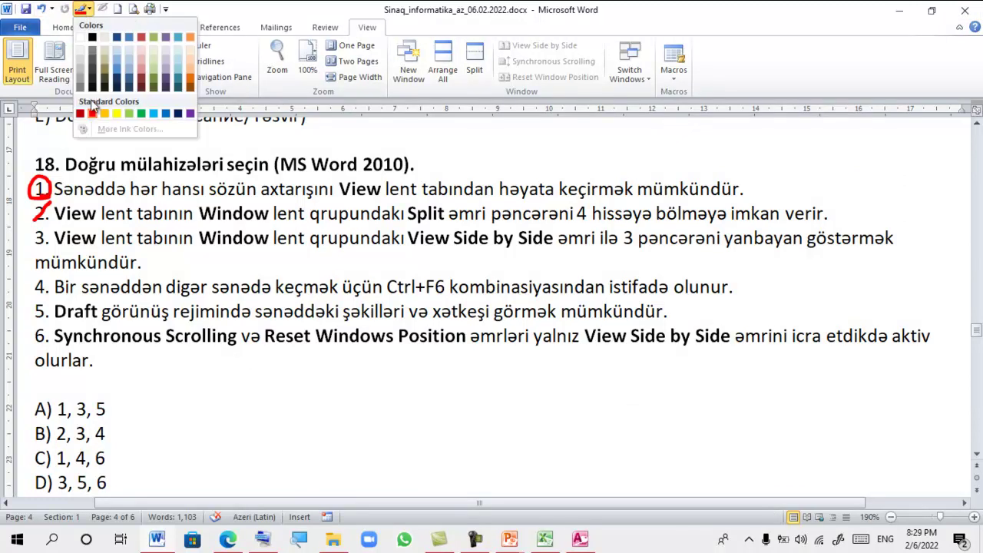
pyautogui.click(91, 105)
pyautogui.moveTo(32, 246); pyautogui.dragTo(51, 226)
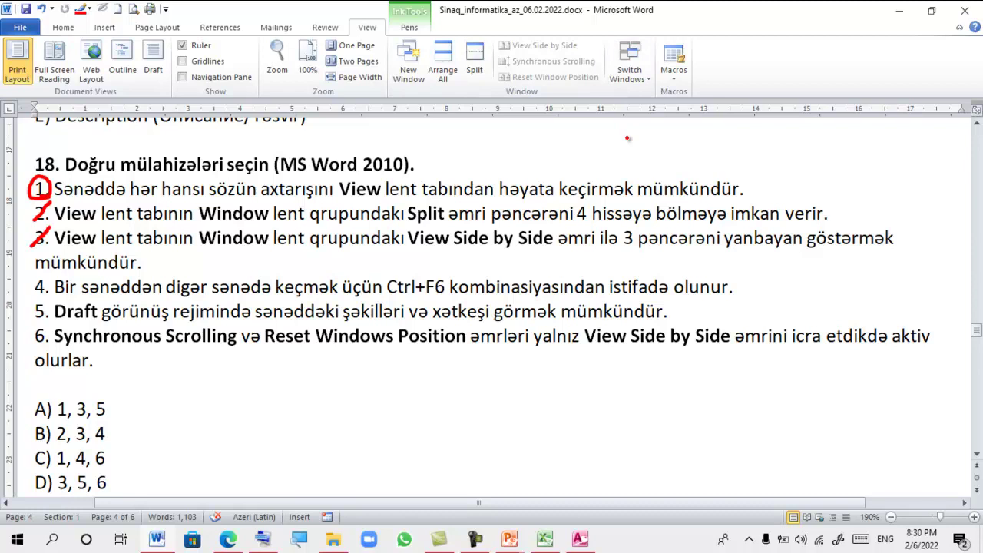
pyautogui.hotkey('ctrl', 'n')
# Return to the quiz document using the open-documents list and the window switcher
pyautogui.click(352, 32)
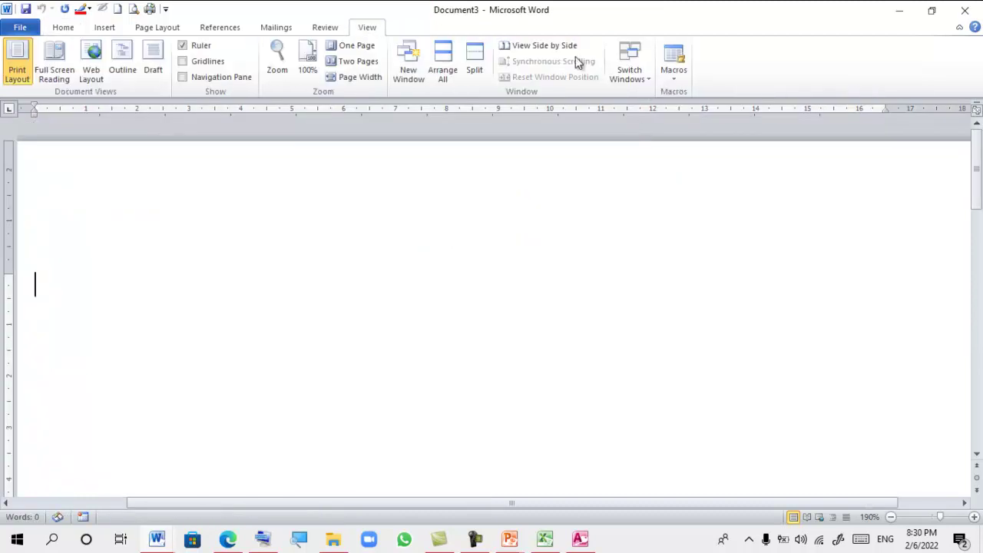
pyautogui.click(629, 68)
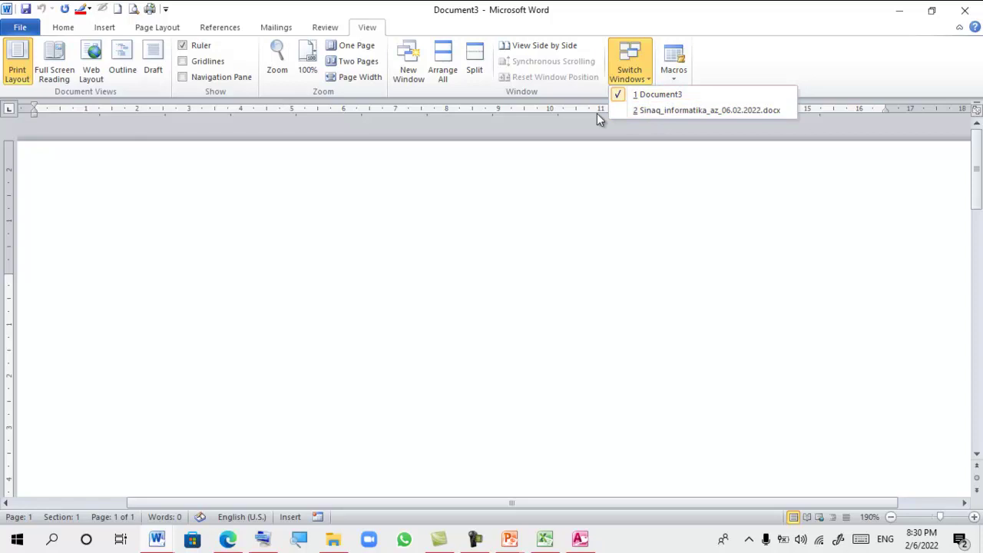
pyautogui.click(652, 71)
pyautogui.hotkey('alt', 'Tab')
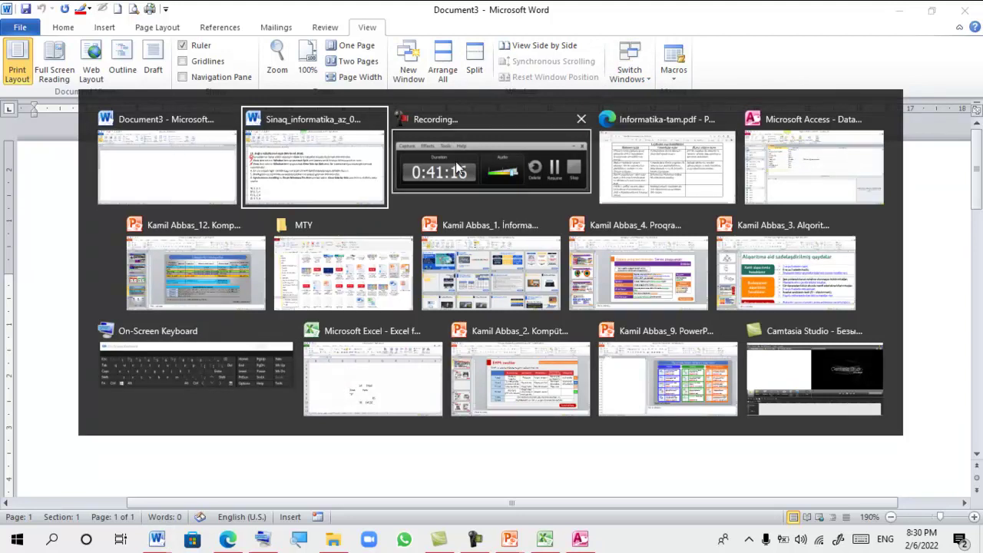
pyautogui.press('Tab')
pyautogui.press('Tab')
pyautogui.press('Tab')
pyautogui.press('Tab')
pyautogui.press('Tab')
pyautogui.press('Tab')
pyautogui.press('Tab')
pyautogui.press('Tab')
pyautogui.press('Tab')
pyautogui.press('Tab')
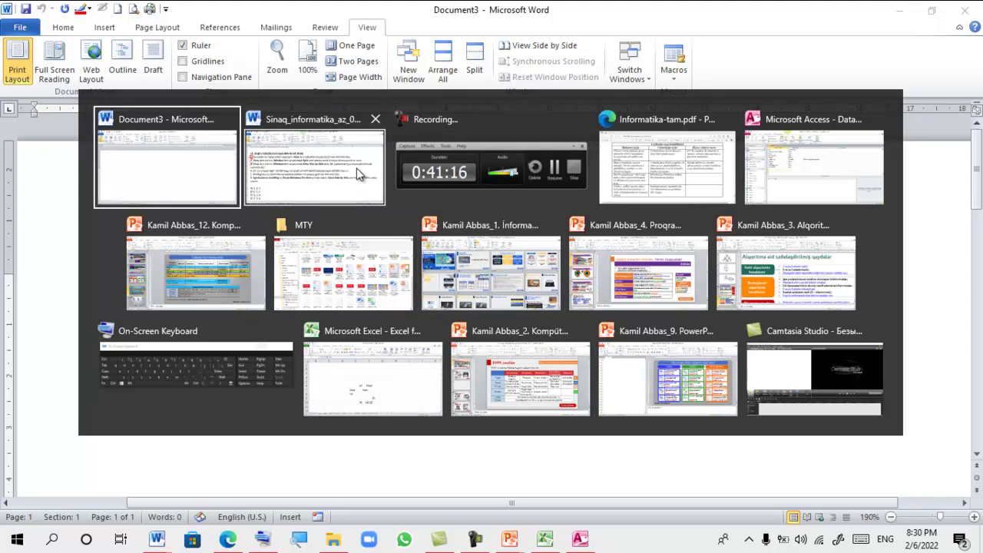
pyautogui.press('Tab')
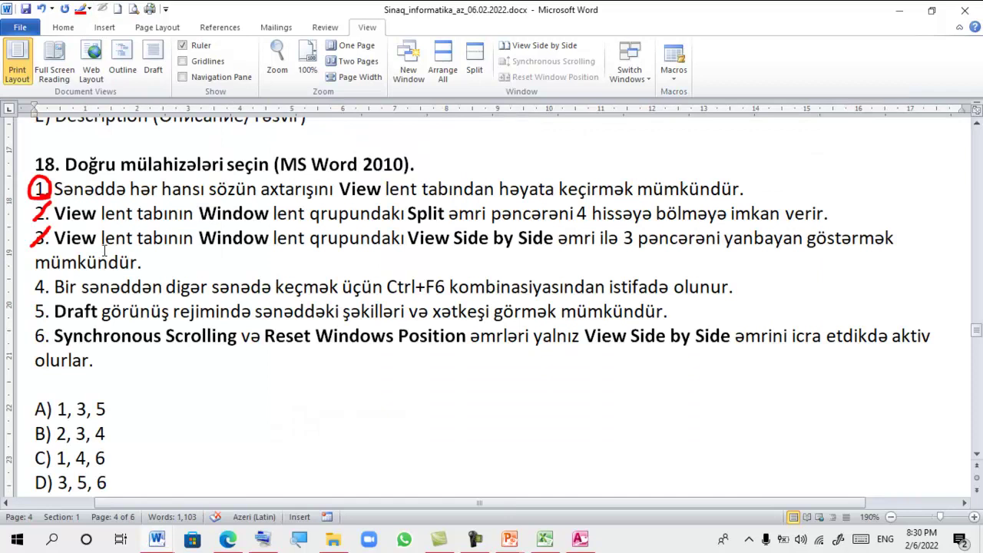
# Circle statement 4 of question 18 in red ink
pyautogui.click(89, 9)
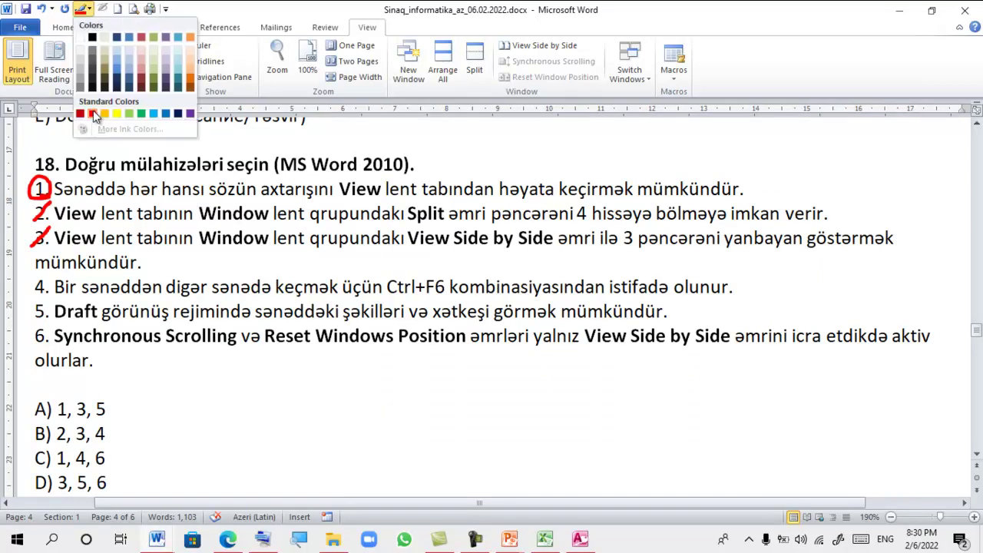
pyautogui.click(92, 113)
pyautogui.moveTo(51, 291)
pyautogui.mouseDown()
pyautogui.moveTo(24, 279)
pyautogui.moveTo(46, 277)
pyautogui.mouseUp()
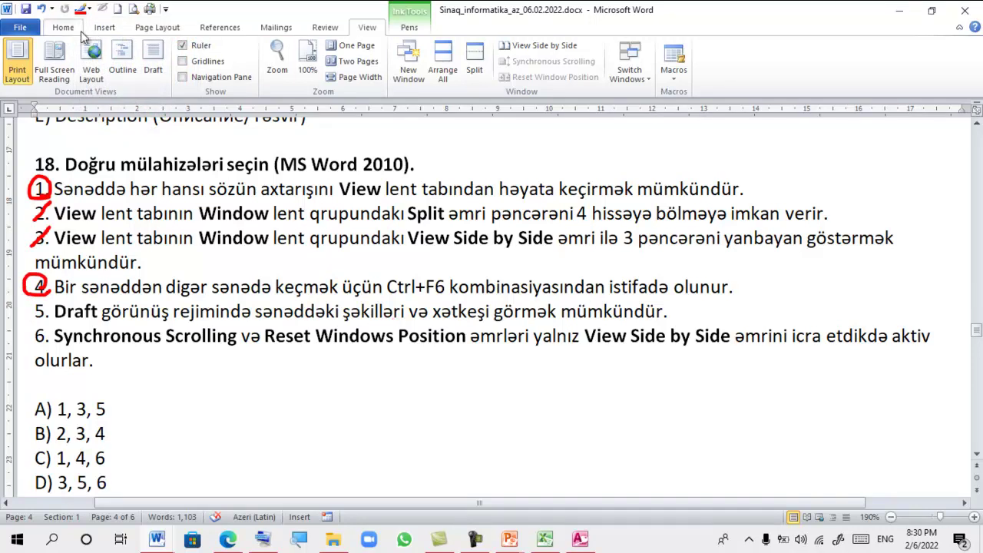
pyautogui.click(104, 27)
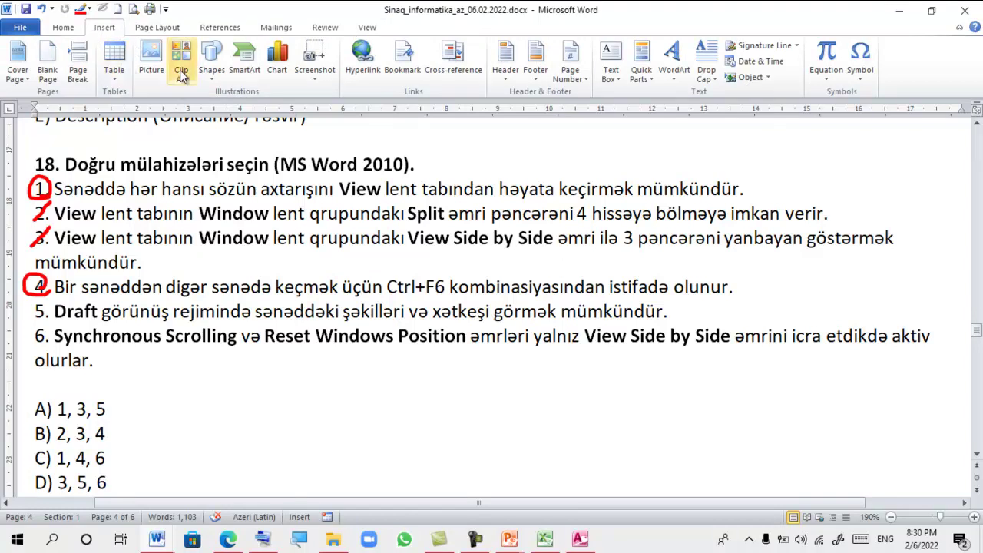
# Draw a rectangle below question 18's text and move it lower on the page
pyautogui.click(219, 77)
pyautogui.click(248, 106)
pyautogui.moveTo(304, 275); pyautogui.dragTo(608, 424)
pyautogui.moveTo(561, 305); pyautogui.dragTo(725, 388)
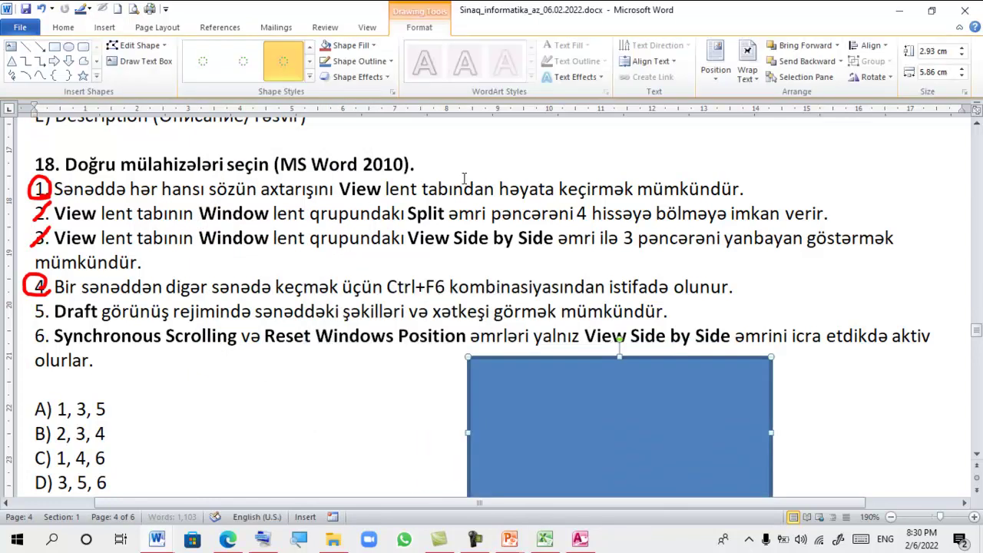
# Switch the document to Draft view and back to Print Layout
pyautogui.click(368, 31)
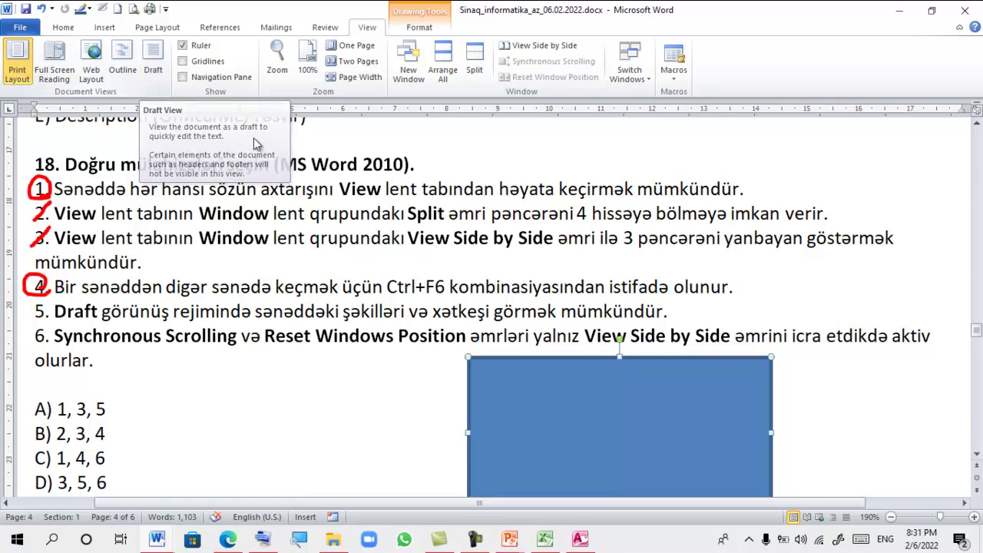
pyautogui.click(150, 74)
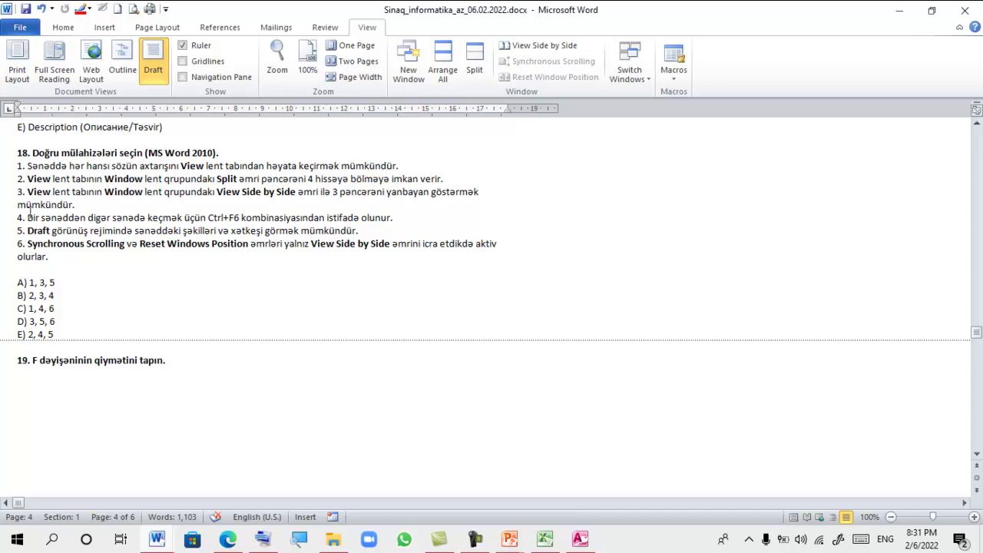
pyautogui.click(17, 62)
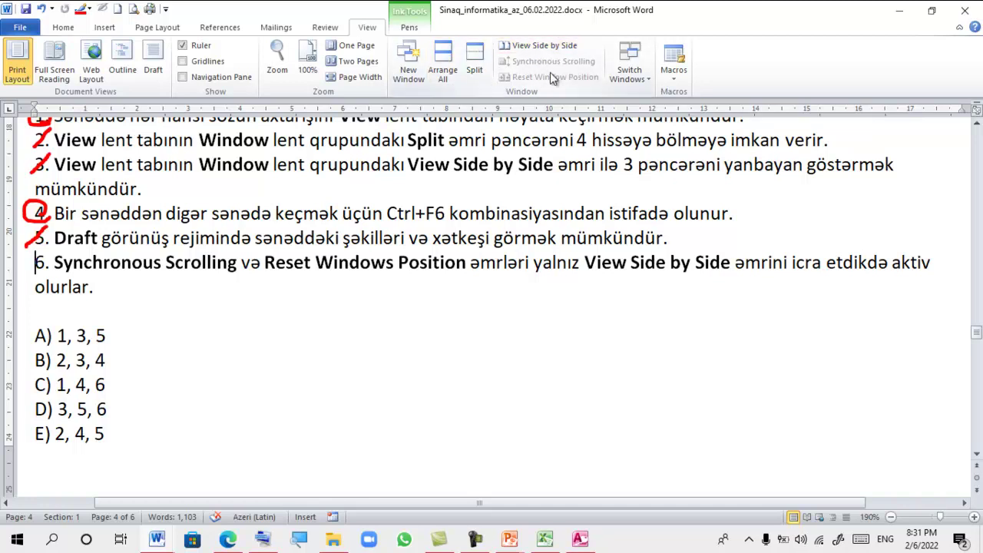
# View Document3 and the quiz side by side, then turn off synchronous scrolling
pyautogui.click(544, 45)
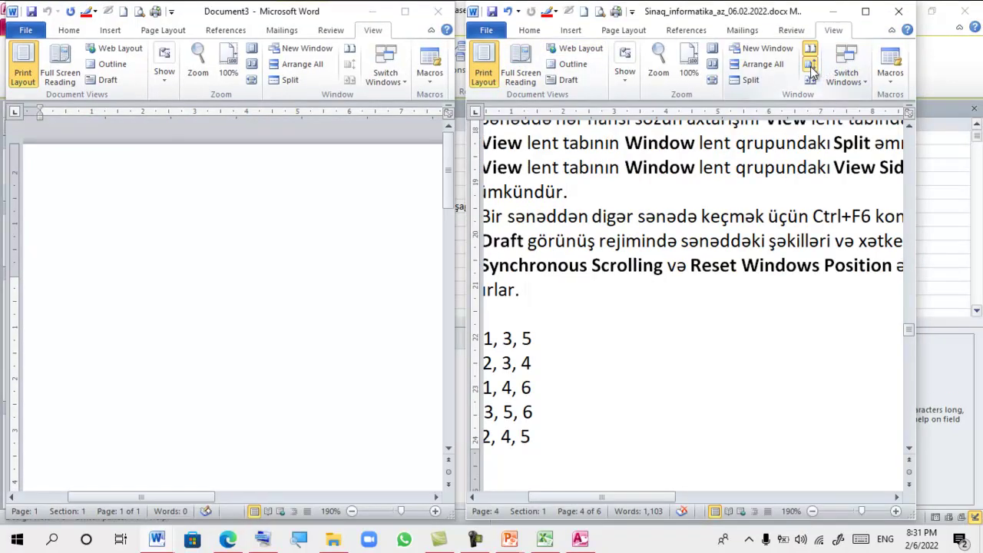
pyautogui.scroll(-5, 350, 236)
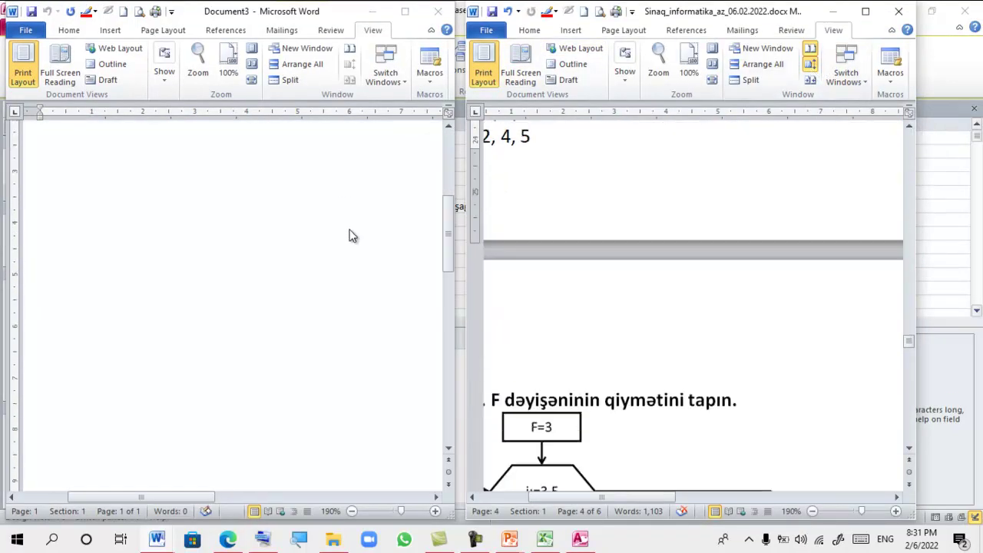
pyautogui.scroll(4, 350, 236)
pyautogui.scroll(-2, 123, 228)
pyautogui.scroll(2, 123, 228)
pyautogui.scroll(-1, 127, 232)
pyautogui.scroll(1, 126, 232)
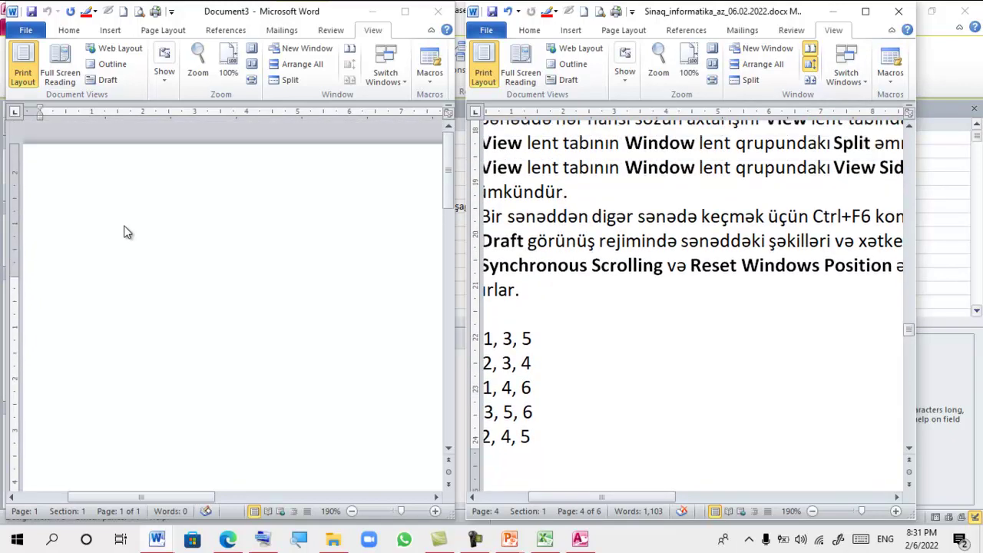
pyautogui.click(811, 65)
pyautogui.scroll(-3, 654, 198)
pyautogui.scroll(3, 654, 198)
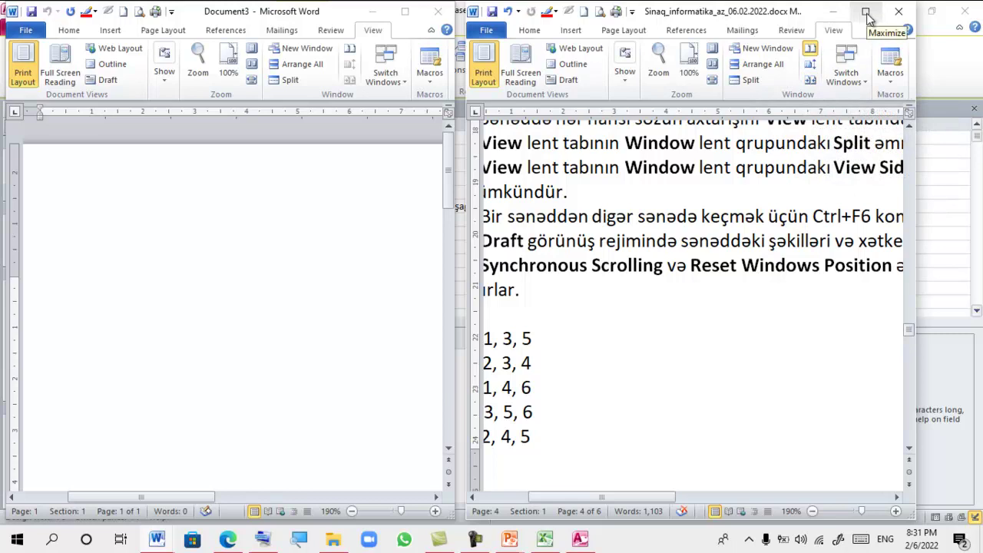
# Maximize, reset window position, exit side by side, and circle item 6 in red
pyautogui.click(865, 17)
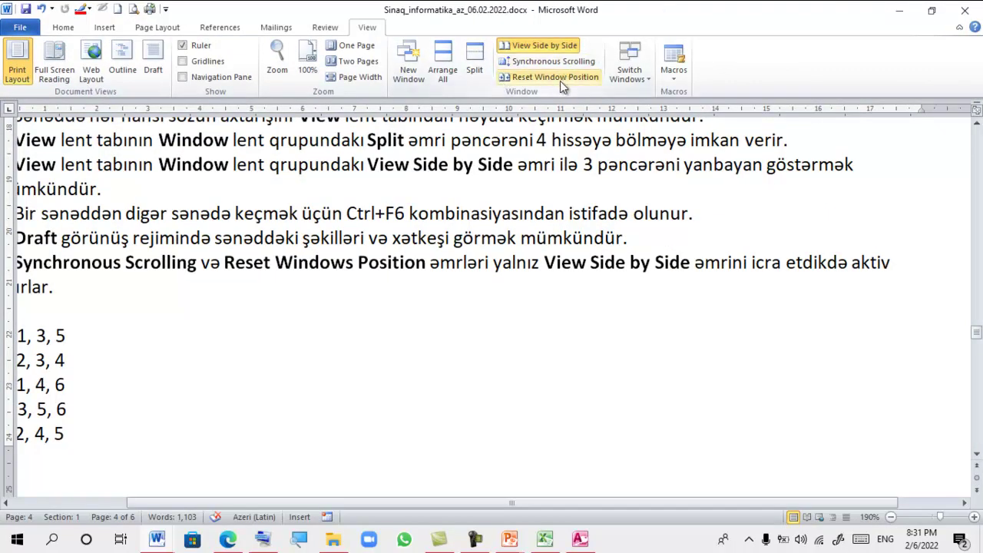
pyautogui.click(548, 79)
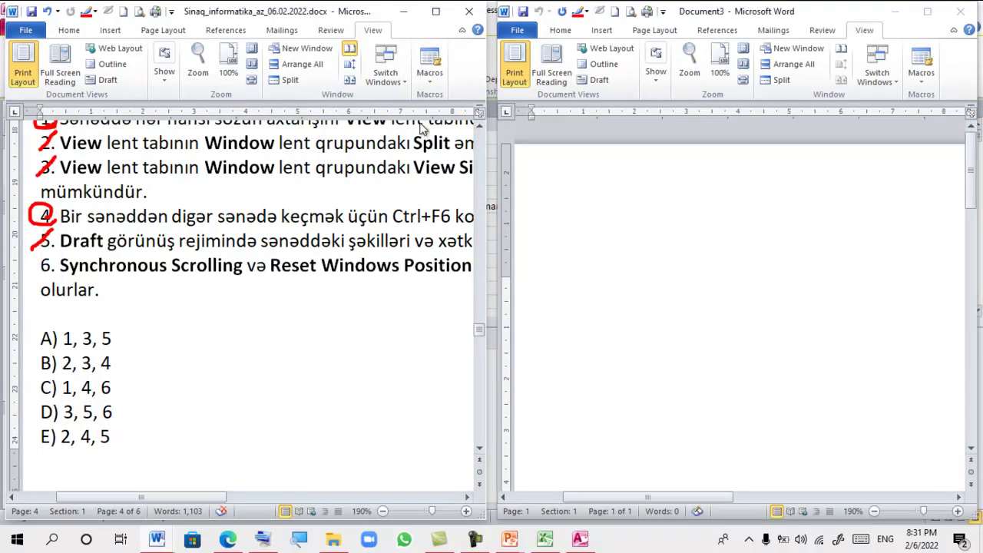
pyautogui.click(350, 49)
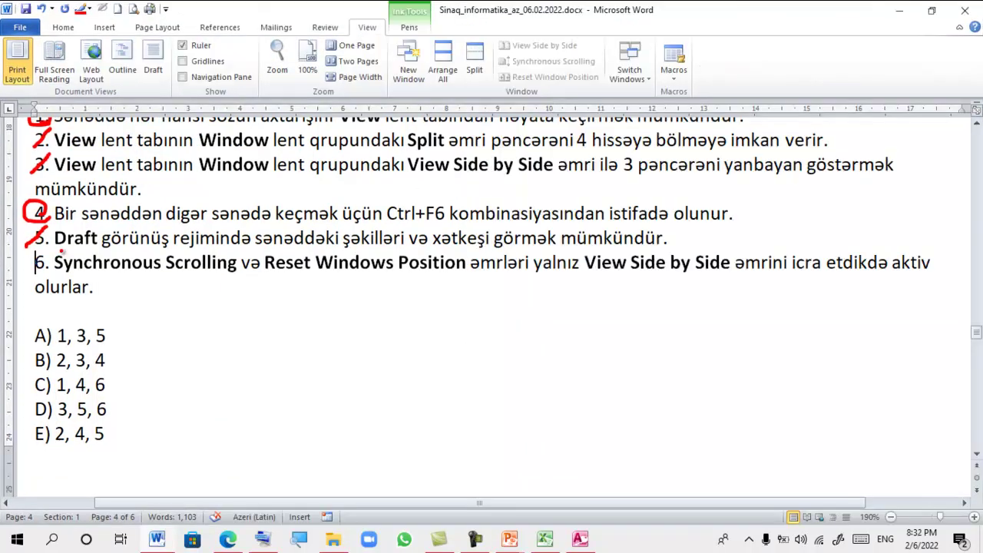
pyautogui.moveTo(51, 262)
pyautogui.mouseDown()
pyautogui.moveTo(23, 265)
pyautogui.moveTo(46, 250)
pyautogui.mouseUp()
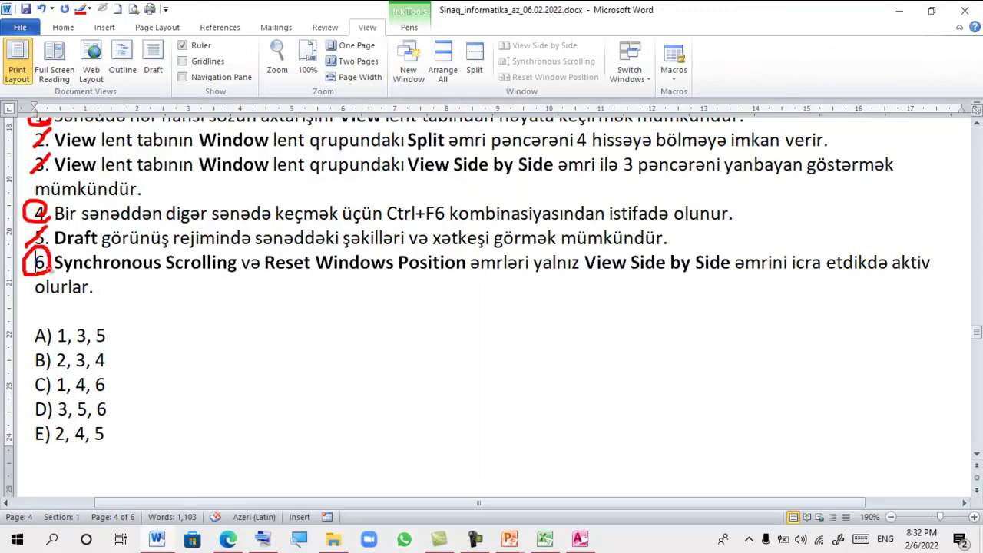
pyautogui.moveTo(52, 393); pyautogui.dragTo(47, 367)
# Write ',1' in red ink after 3,5 in question 19's loop hexagon
pyautogui.scroll(-10, 121, 234)
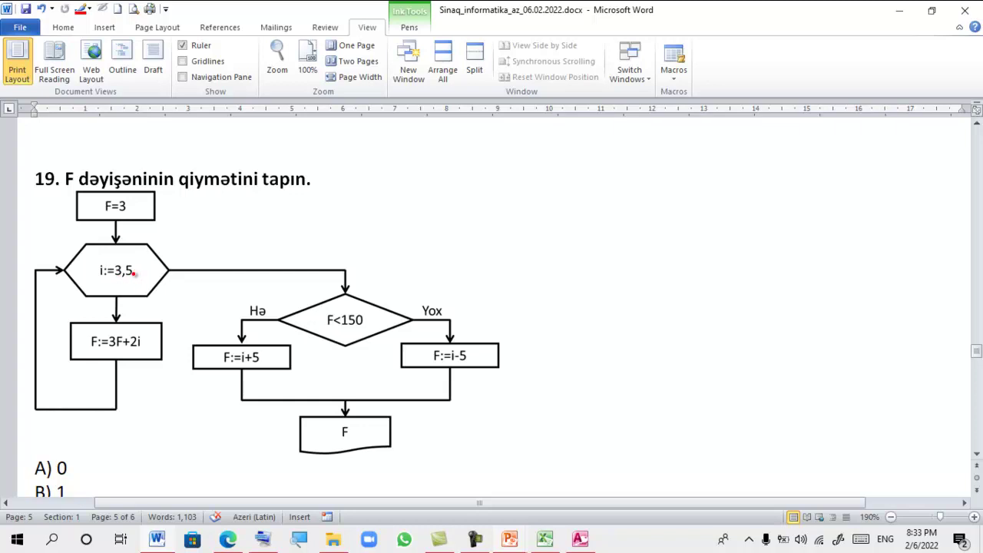
pyautogui.moveTo(134, 272); pyautogui.dragTo(133, 278)
pyautogui.moveTo(141, 264); pyautogui.dragTo(142, 278)
pyautogui.moveTo(133, 273); pyautogui.dragTo(131, 279)
# Write 10 and 0 beside the flowchart branches and circle answer A) in red
pyautogui.scroll(-2, 131, 300)
pyautogui.scroll(-2, 143, 342)
pyautogui.scroll(4, 66, 402)
pyautogui.scroll(-1, 370, 310)
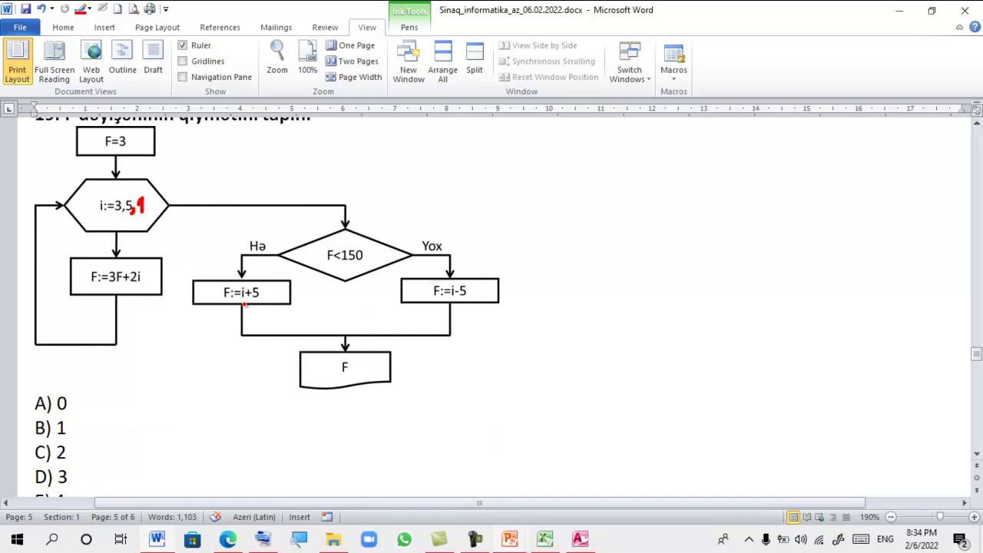
pyautogui.moveTo(221, 353)
pyautogui.mouseDown()
pyautogui.moveTo(231, 374)
pyautogui.moveTo(251, 372)
pyautogui.mouseUp()
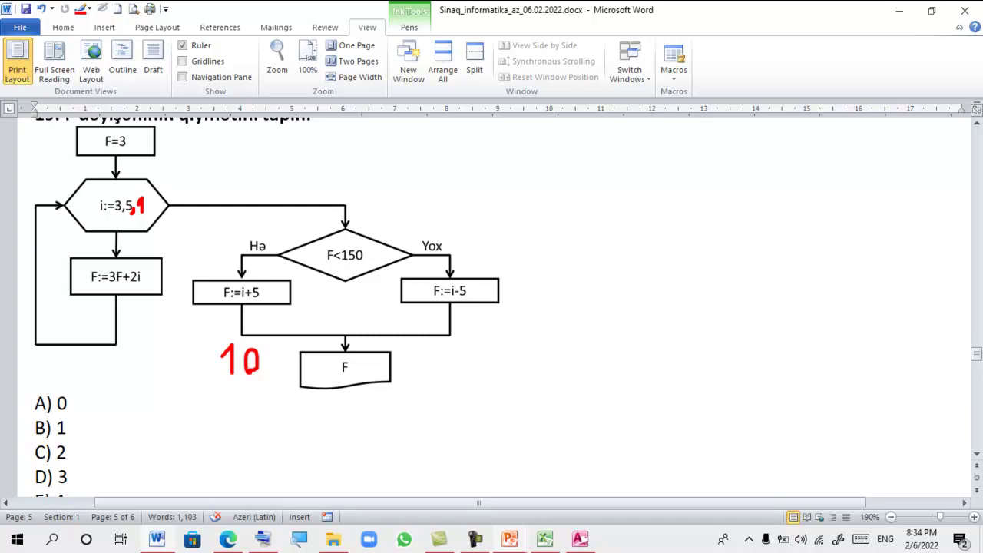
pyautogui.moveTo(477, 329); pyautogui.dragTo(474, 335)
pyautogui.scroll(-1, 378, 346)
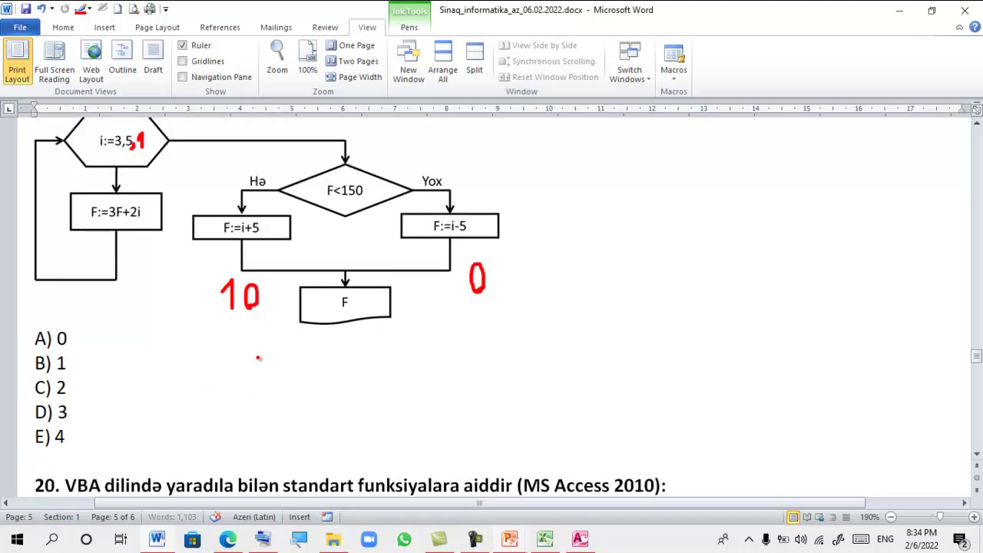
pyautogui.moveTo(56, 353); pyautogui.dragTo(54, 351)
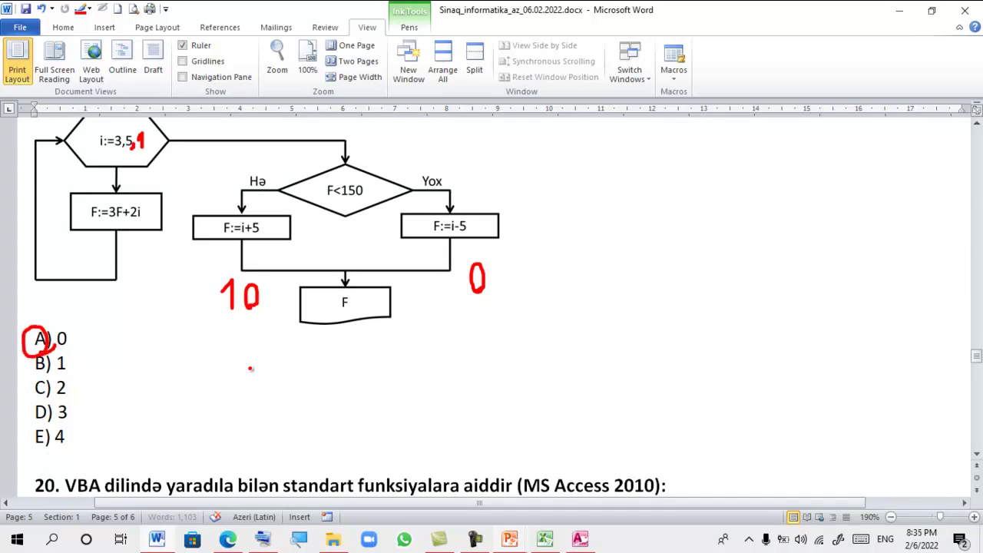
pyautogui.scroll(1, 251, 369)
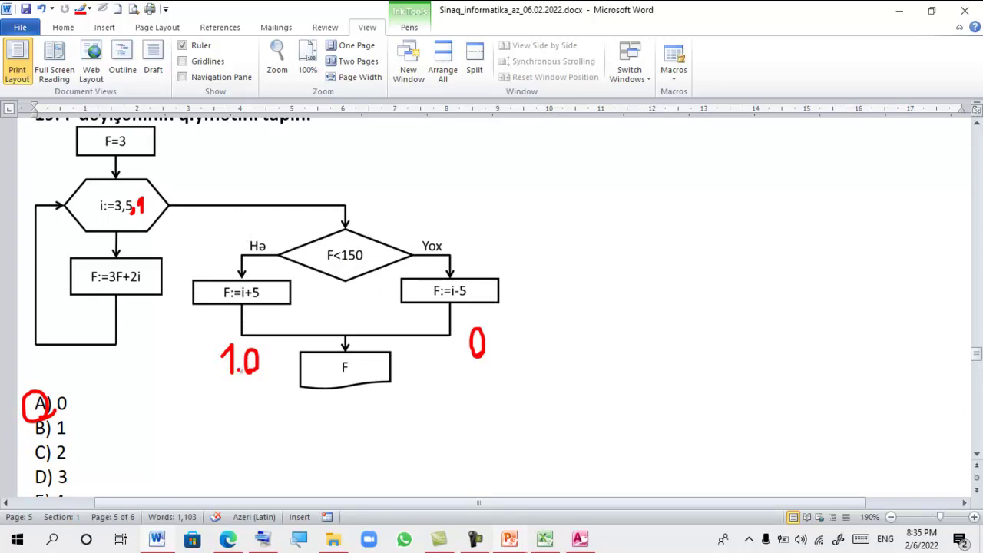
pyautogui.scroll(2, 238, 370)
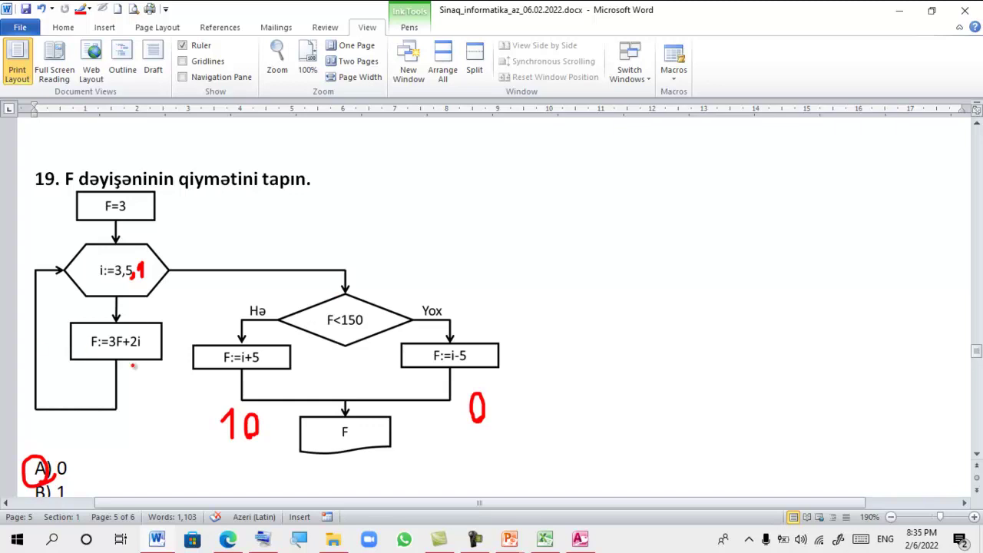
# Handwrite the first iteration F = 3·3+2·3 = 15 beside question 19
pyautogui.moveTo(495, 174); pyautogui.dragTo(495, 213)
pyautogui.moveTo(495, 173); pyautogui.dragTo(519, 170)
pyautogui.moveTo(496, 192); pyautogui.dragTo(515, 191)
pyautogui.moveTo(530, 188); pyautogui.dragTo(547, 188)
pyautogui.moveTo(529, 197); pyautogui.dragTo(561, 197)
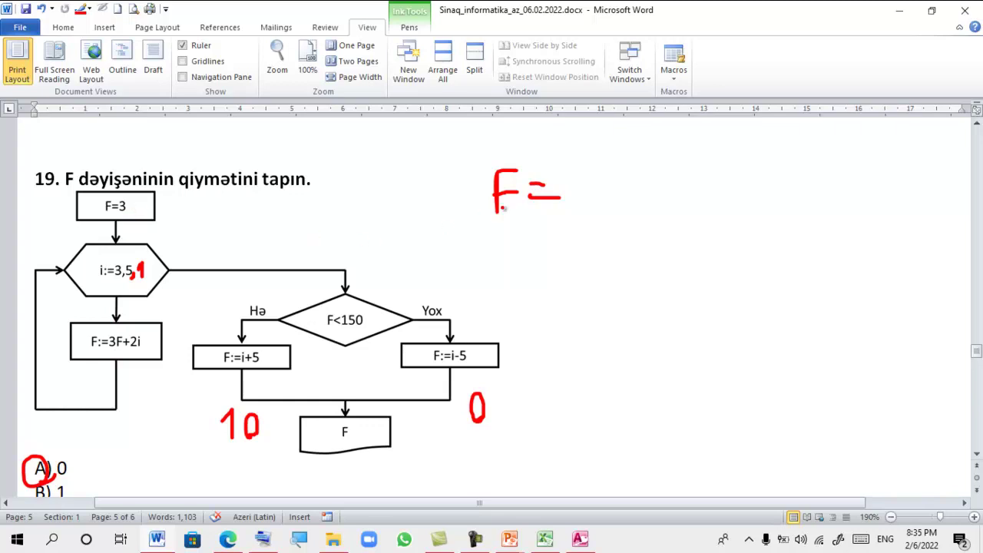
pyautogui.moveTo(577, 175)
pyautogui.mouseDown()
pyautogui.moveTo(587, 186)
pyautogui.moveTo(576, 199)
pyautogui.mouseUp()
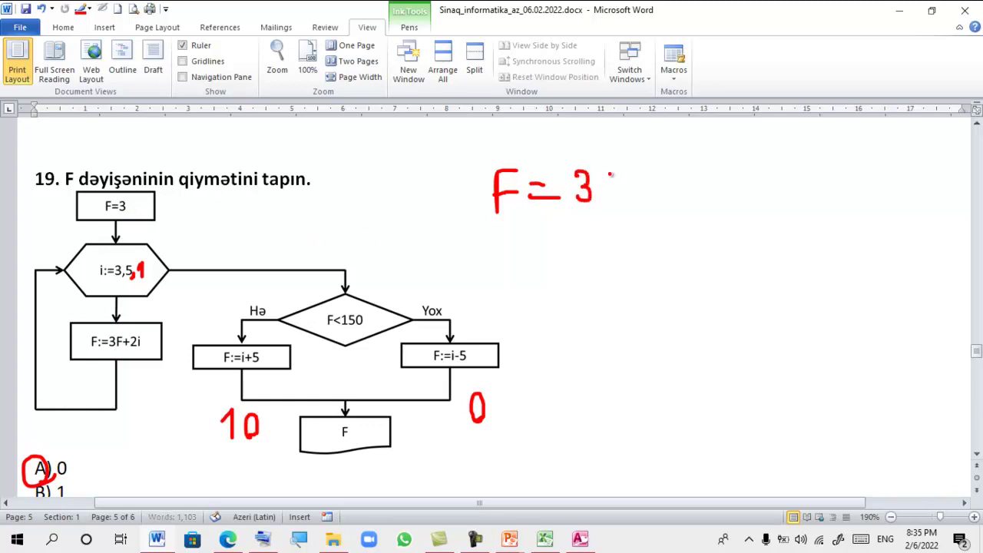
pyautogui.click(604, 186)
pyautogui.moveTo(618, 172)
pyautogui.mouseDown()
pyautogui.moveTo(632, 187)
pyautogui.moveTo(618, 203)
pyautogui.moveTo(665, 184)
pyautogui.moveTo(700, 203)
pyautogui.mouseUp()
pyautogui.click(707, 188)
pyautogui.moveTo(726, 171)
pyautogui.mouseDown()
pyautogui.moveTo(742, 185)
pyautogui.moveTo(728, 198)
pyautogui.moveTo(773, 170)
pyautogui.moveTo(774, 183)
pyautogui.mouseUp()
pyautogui.moveTo(785, 171); pyautogui.dragTo(792, 193)
pyautogui.moveTo(807, 165)
pyautogui.mouseDown()
pyautogui.moveTo(801, 191)
pyautogui.moveTo(824, 162)
pyautogui.mouseUp()
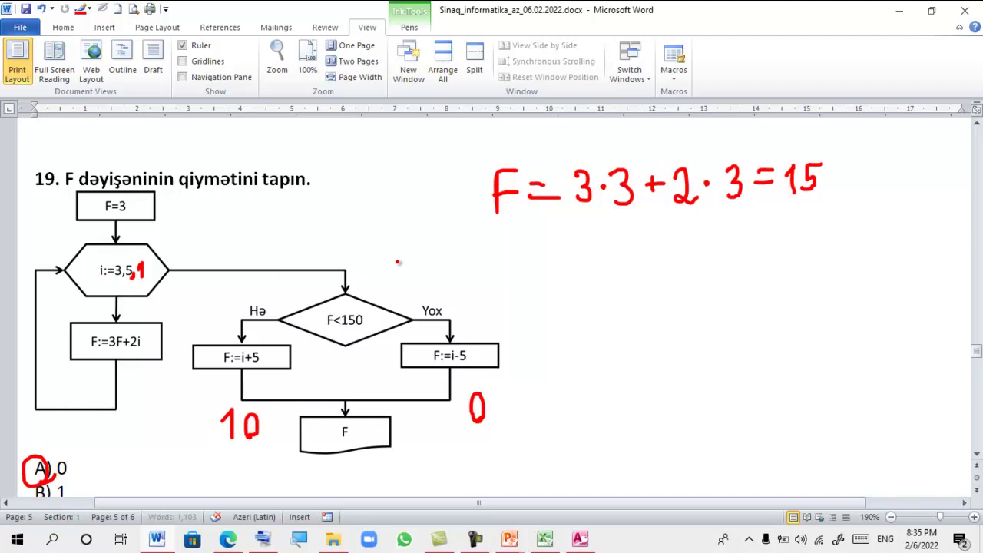
# Cross out the starting 3 in the F=3 box and write F = 3·15+2·4 = 53
pyautogui.moveTo(506, 234)
pyautogui.mouseDown()
pyautogui.moveTo(503, 271)
pyautogui.moveTo(525, 232)
pyautogui.moveTo(523, 255)
pyautogui.moveTo(560, 244)
pyautogui.moveTo(567, 257)
pyautogui.mouseUp()
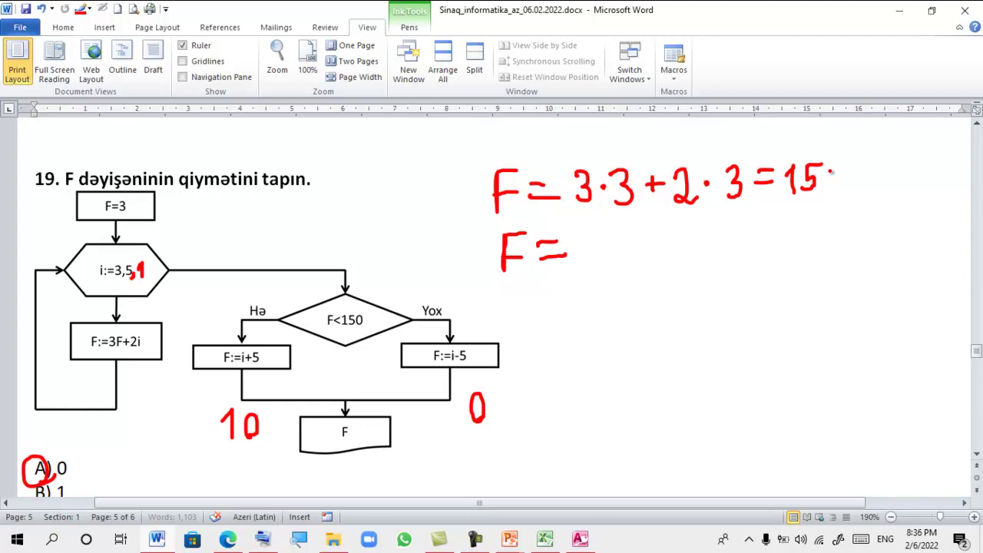
pyautogui.moveTo(133, 194)
pyautogui.mouseDown()
pyautogui.moveTo(114, 221)
pyautogui.moveTo(133, 222)
pyautogui.mouseUp()
pyautogui.moveTo(584, 239)
pyautogui.mouseDown()
pyautogui.moveTo(586, 262)
pyautogui.moveTo(637, 261)
pyautogui.moveTo(672, 229)
pyautogui.moveTo(693, 252)
pyautogui.moveTo(711, 239)
pyautogui.moveTo(736, 263)
pyautogui.mouseUp()
pyautogui.click(741, 240)
pyautogui.moveTo(756, 231)
pyautogui.mouseDown()
pyautogui.moveTo(771, 227)
pyautogui.moveTo(772, 263)
pyautogui.mouseUp()
pyautogui.moveTo(787, 236); pyautogui.dragTo(803, 235)
pyautogui.moveTo(788, 246); pyautogui.dragTo(805, 245)
pyautogui.moveTo(831, 222); pyautogui.dragTo(811, 246)
pyautogui.moveTo(846, 223); pyautogui.dragTo(850, 246)
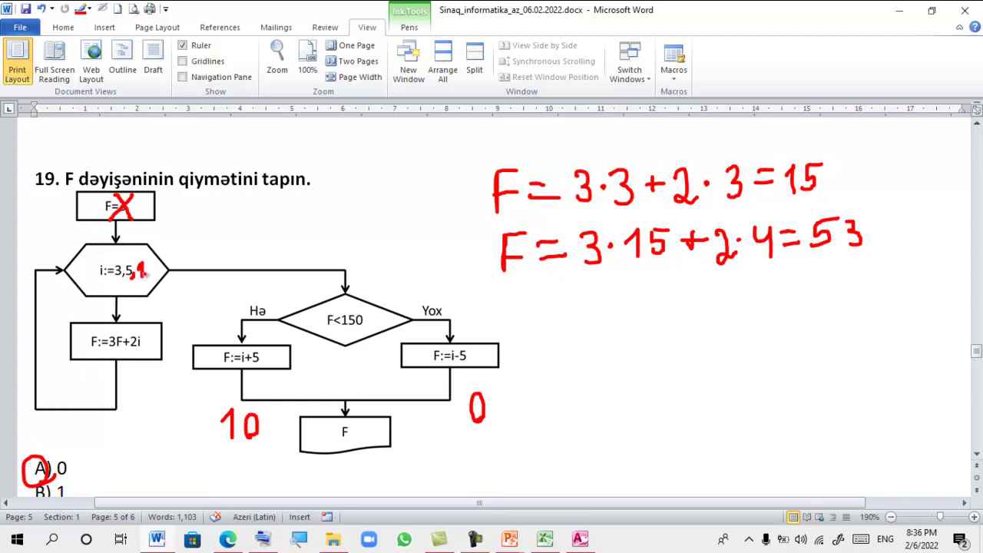
# Write the third iteration F = 3·53+2·5 = 169 in red ink
pyautogui.moveTo(506, 292); pyautogui.dragTo(505, 329)
pyautogui.moveTo(507, 294)
pyautogui.mouseDown()
pyautogui.moveTo(530, 291)
pyautogui.moveTo(524, 309)
pyautogui.moveTo(593, 307)
pyautogui.moveTo(575, 324)
pyautogui.mouseUp()
pyautogui.click(615, 302)
pyautogui.moveTo(638, 289)
pyautogui.mouseDown()
pyautogui.moveTo(643, 303)
pyautogui.moveTo(633, 318)
pyautogui.moveTo(657, 284)
pyautogui.moveTo(676, 298)
pyautogui.moveTo(667, 314)
pyautogui.mouseUp()
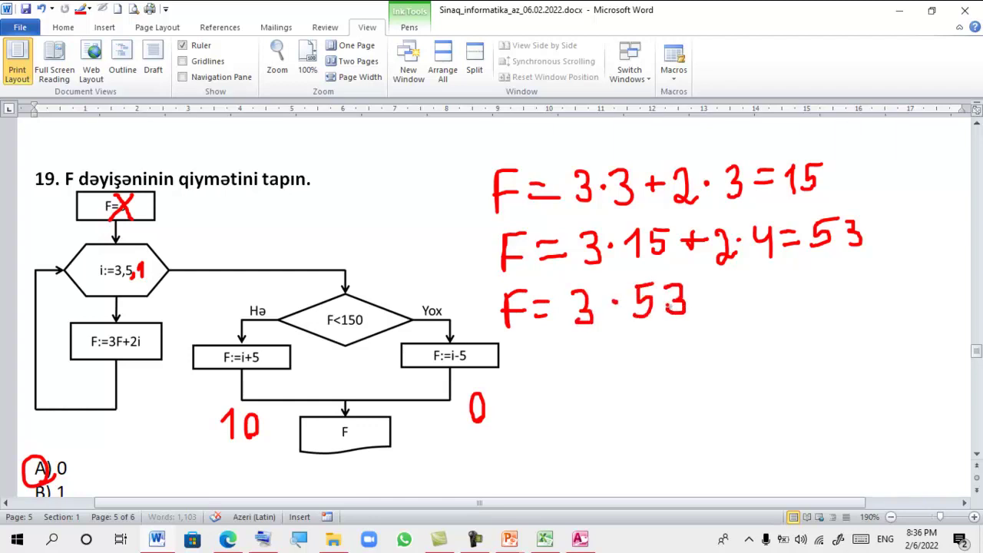
pyautogui.moveTo(706, 289)
pyautogui.mouseDown()
pyautogui.moveTo(707, 306)
pyautogui.moveTo(718, 298)
pyautogui.moveTo(756, 315)
pyautogui.mouseUp()
pyautogui.click(766, 300)
pyautogui.moveTo(784, 284)
pyautogui.mouseDown()
pyautogui.moveTo(781, 310)
pyautogui.moveTo(800, 282)
pyautogui.moveTo(832, 286)
pyautogui.moveTo(850, 309)
pyautogui.mouseUp()
pyautogui.moveTo(886, 263)
pyautogui.mouseDown()
pyautogui.moveTo(876, 304)
pyautogui.moveTo(871, 292)
pyautogui.mouseUp()
pyautogui.moveTo(923, 266); pyautogui.dragTo(907, 308)
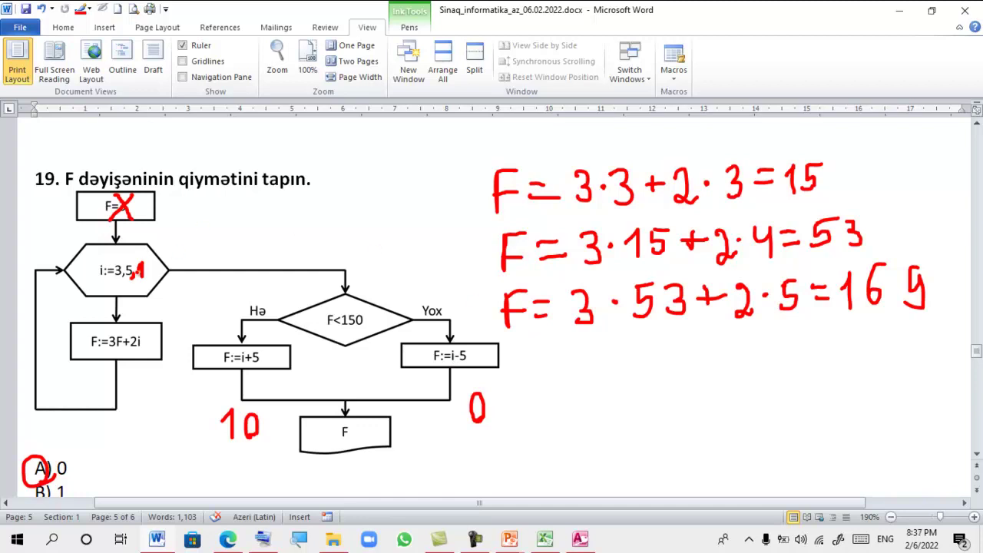
# Scroll to question 20 on VBA standard functions and preview the open PowerPoint windows
pyautogui.scroll(-3, 416, 374)
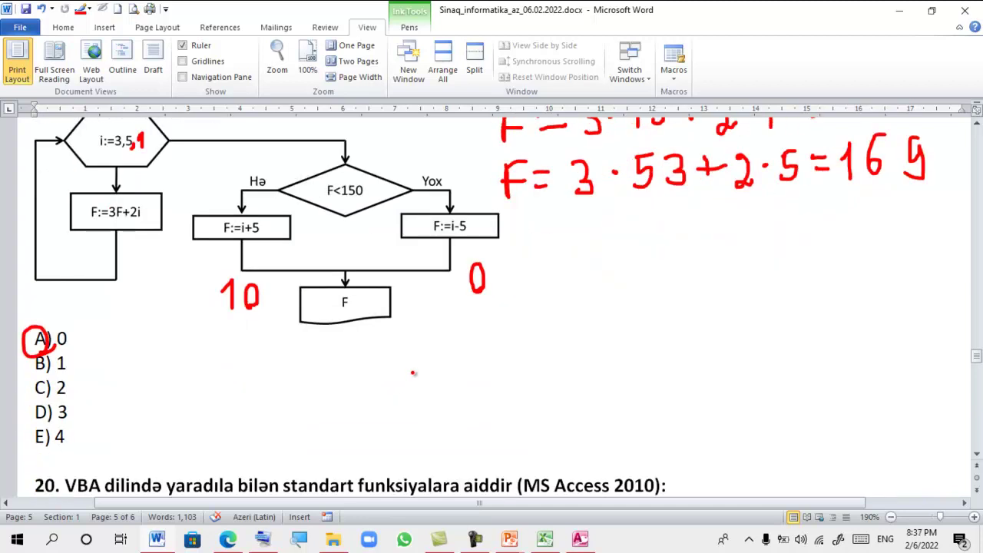
pyautogui.scroll(-2, 356, 338)
pyautogui.scroll(-1, 356, 339)
pyautogui.scroll(-2, 356, 339)
pyautogui.scroll(-1, 355, 339)
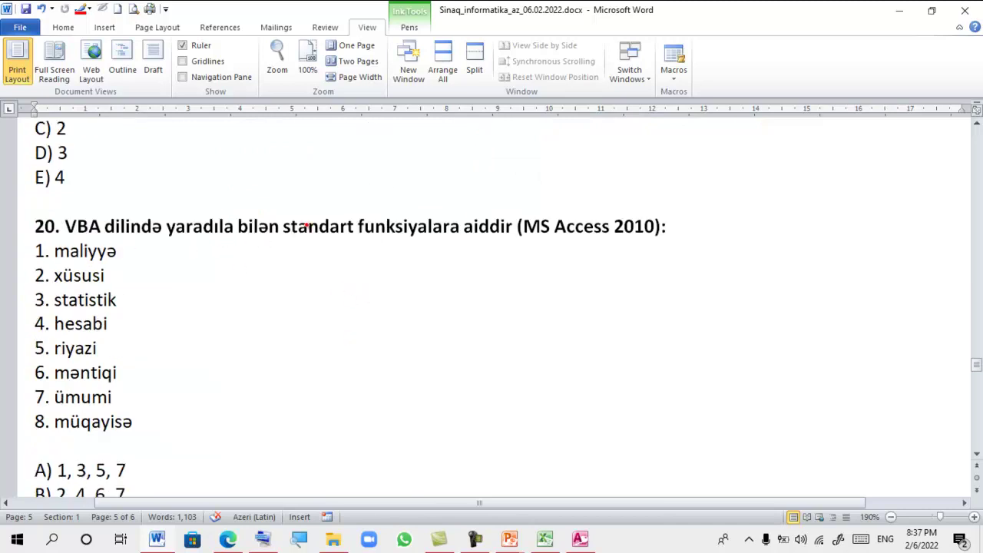
pyautogui.scroll(-1, 307, 225)
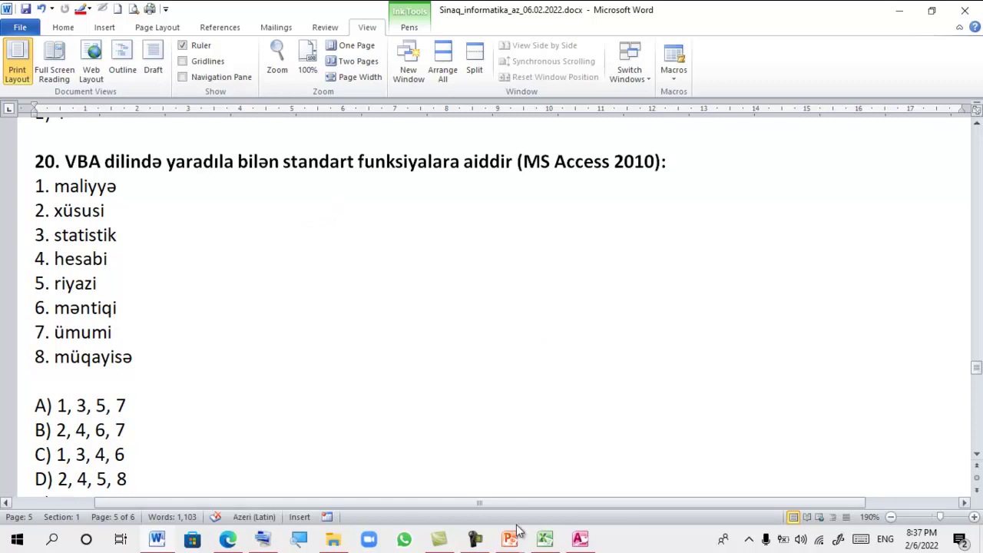
pyautogui.click(509, 539)
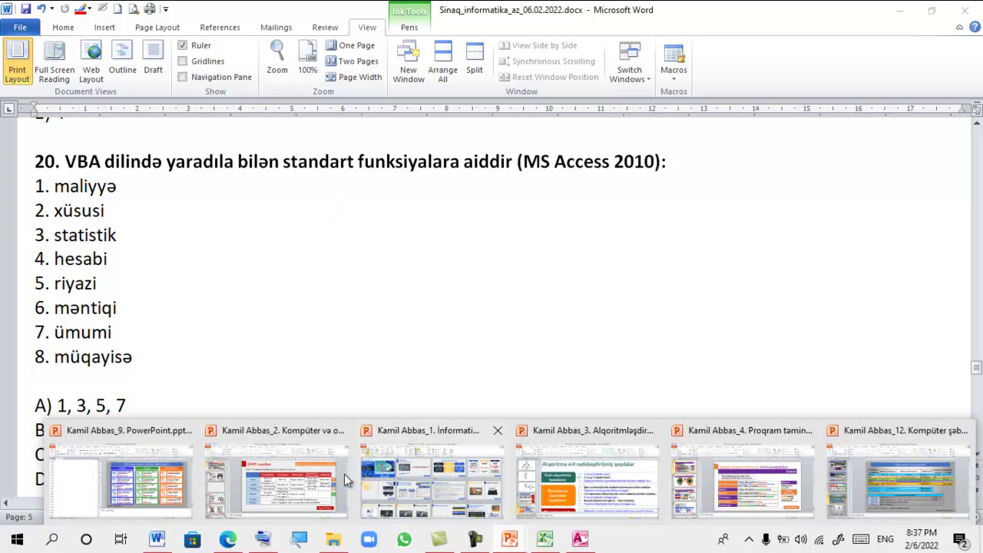
# Show the 'Verilənlər bazası: digər məlumatlar' slide full screen, then return to the Word quiz
pyautogui.click(334, 539)
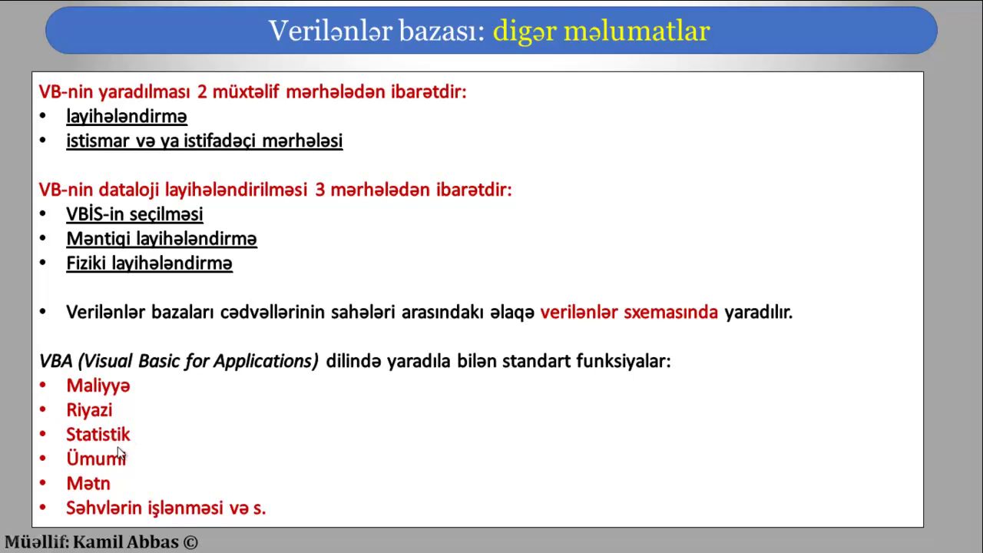
pyautogui.press('Escape')
pyautogui.hotkey('alt', 'Tab')
pyautogui.hotkey('alt', 'Tab')
# Circle items 1, 3, 5, 7 and answer A of question 20 in red ink
pyautogui.moveTo(45, 282); pyautogui.dragTo(27, 298)
pyautogui.moveTo(49, 246); pyautogui.dragTo(47, 227)
pyautogui.moveTo(51, 320); pyautogui.dragTo(48, 326)
pyautogui.moveTo(52, 406)
pyautogui.mouseDown()
pyautogui.moveTo(37, 427)
pyautogui.moveTo(48, 401)
pyautogui.mouseUp()
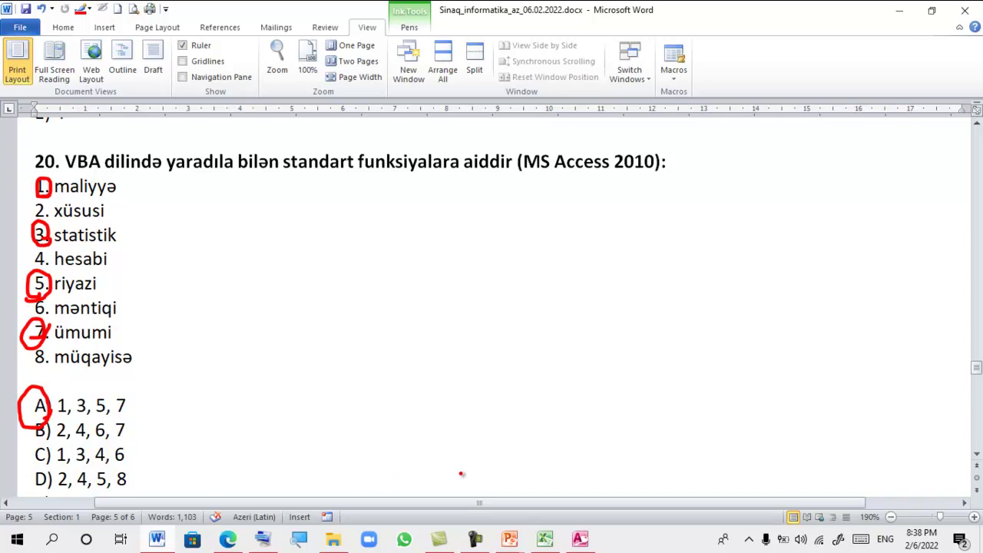
pyautogui.click(511, 539)
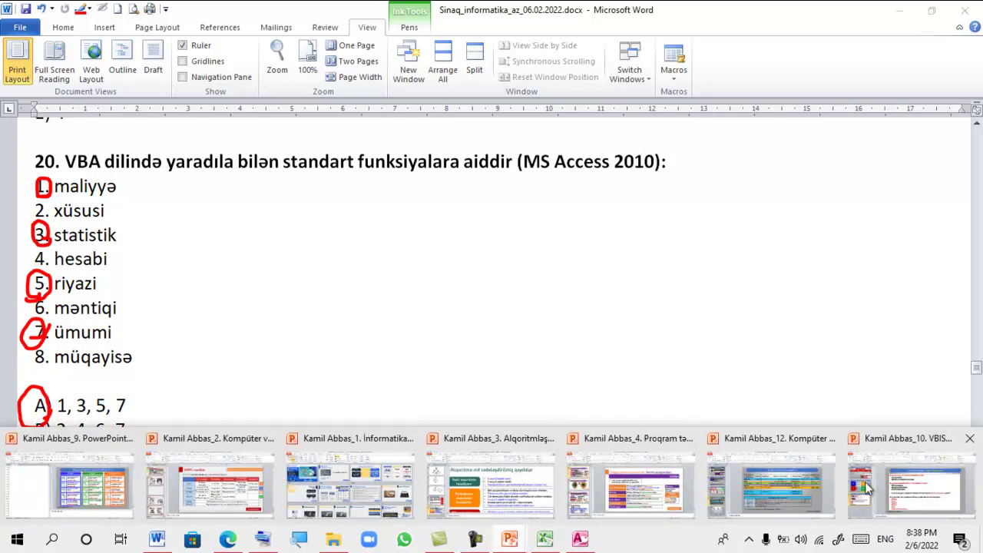
# Check slide 25 on data operations in the VBIS deck, then switch back to Word
pyautogui.click(868, 489)
pyautogui.scroll(2, 76, 268)
pyautogui.scroll(2, 81, 274)
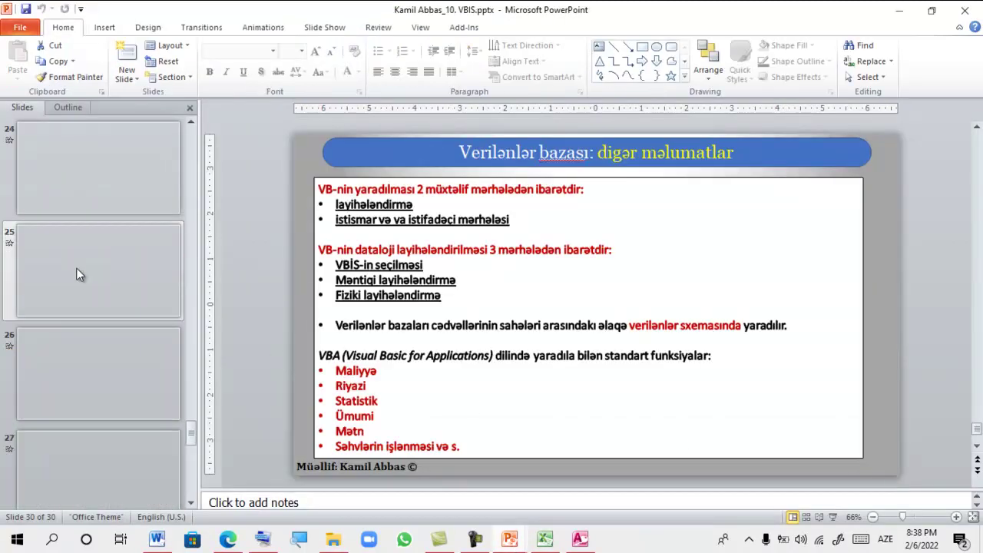
pyautogui.click(98, 261)
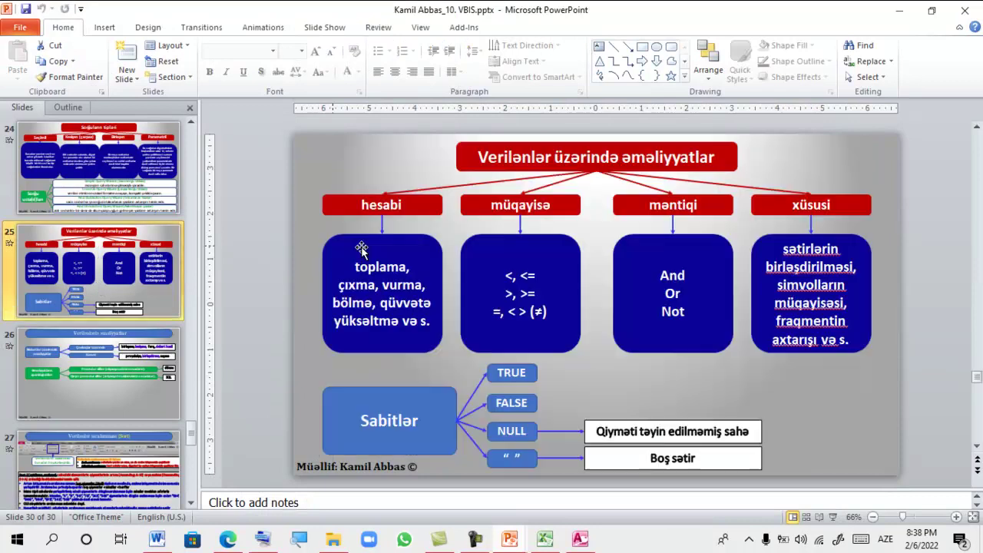
pyautogui.moveTo(262, 538)
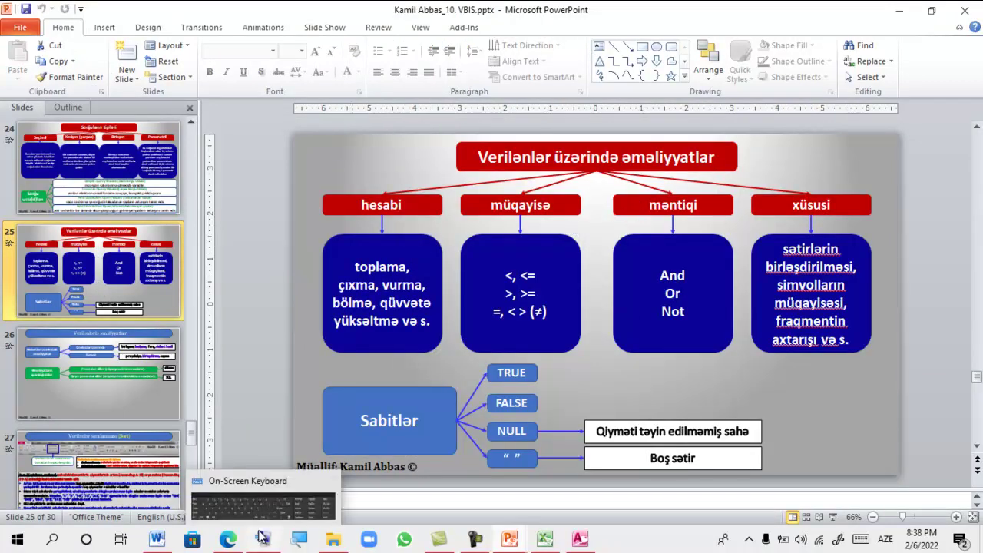
pyautogui.click(158, 539)
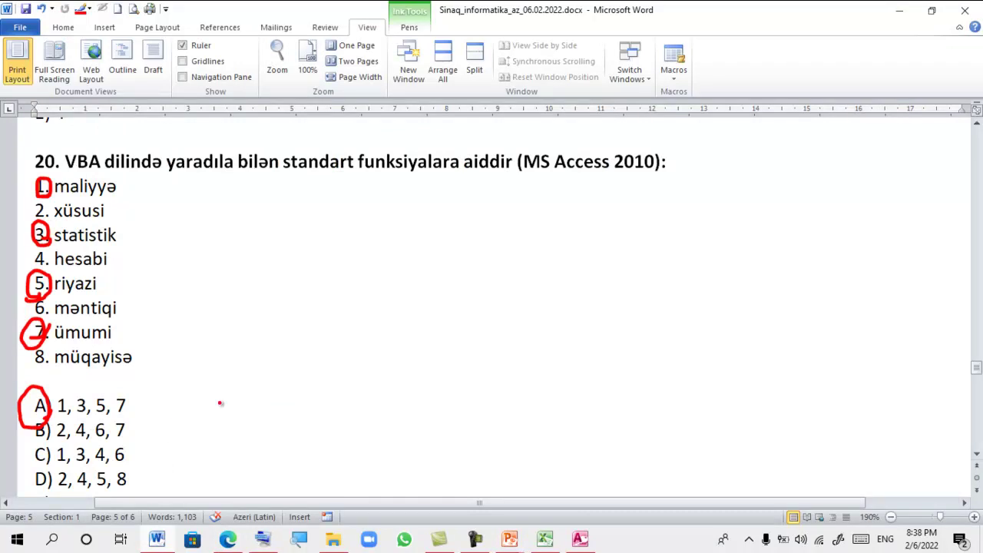
# Underline 'sətri' in question 21 with red ink, then exit inking with Esc
pyautogui.scroll(-2, 221, 402)
pyautogui.scroll(-2, 221, 403)
pyautogui.scroll(-3, 221, 403)
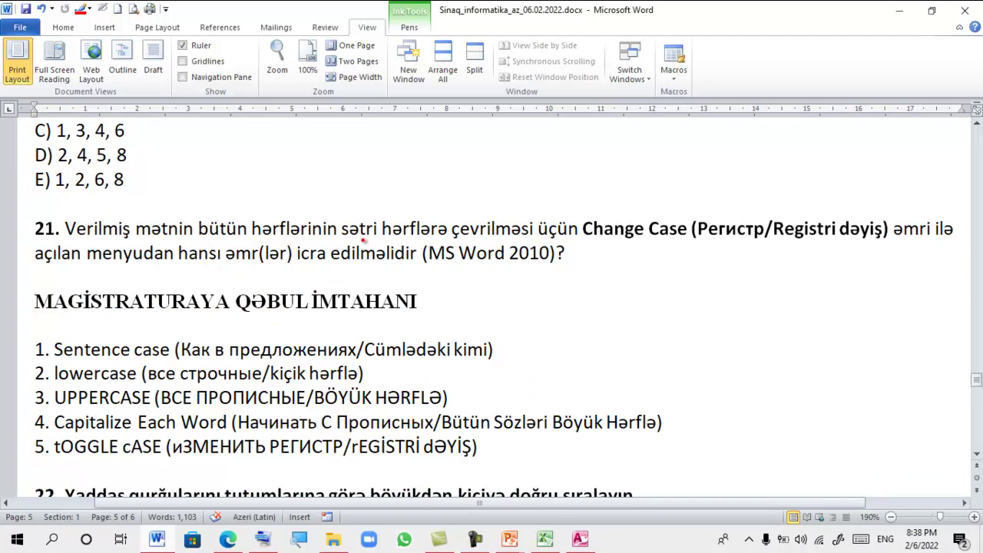
pyautogui.moveTo(338, 241); pyautogui.dragTo(381, 231)
pyautogui.press('Escape')
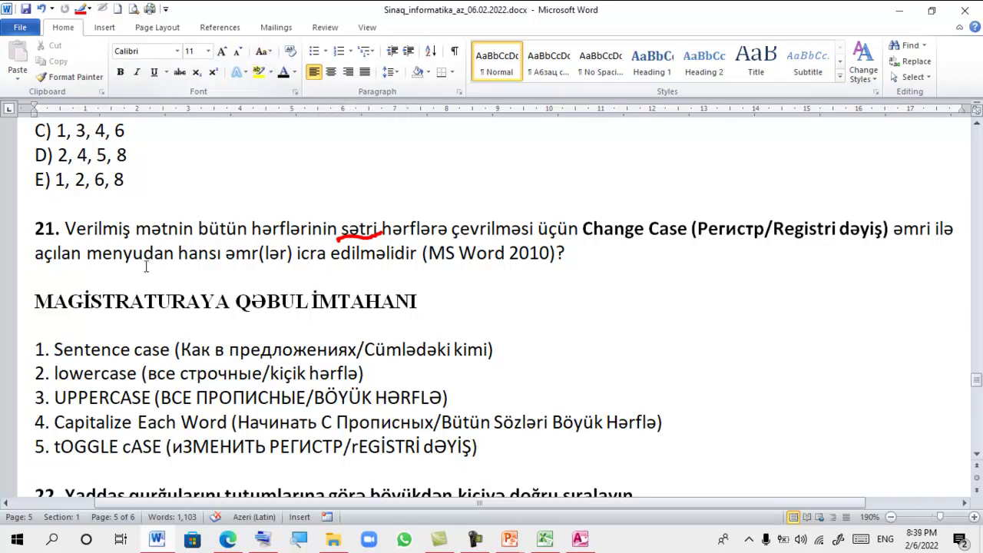
# Change the heading MAGİSTRATURAYA QƏBUL İMTAHANI to lowercase with Change Case
pyautogui.moveTo(36, 301); pyautogui.dragTo(415, 302)
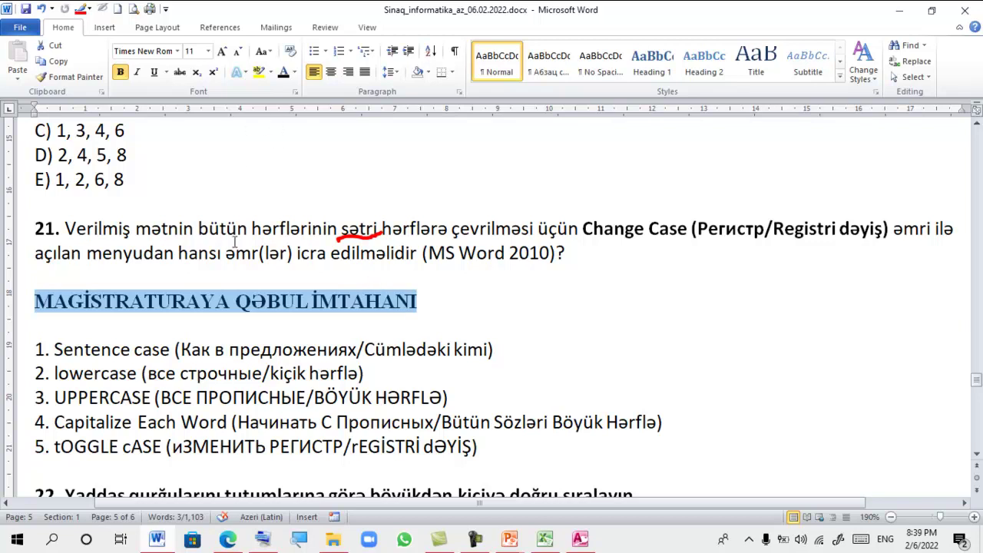
pyautogui.click(264, 51)
pyautogui.click(263, 51)
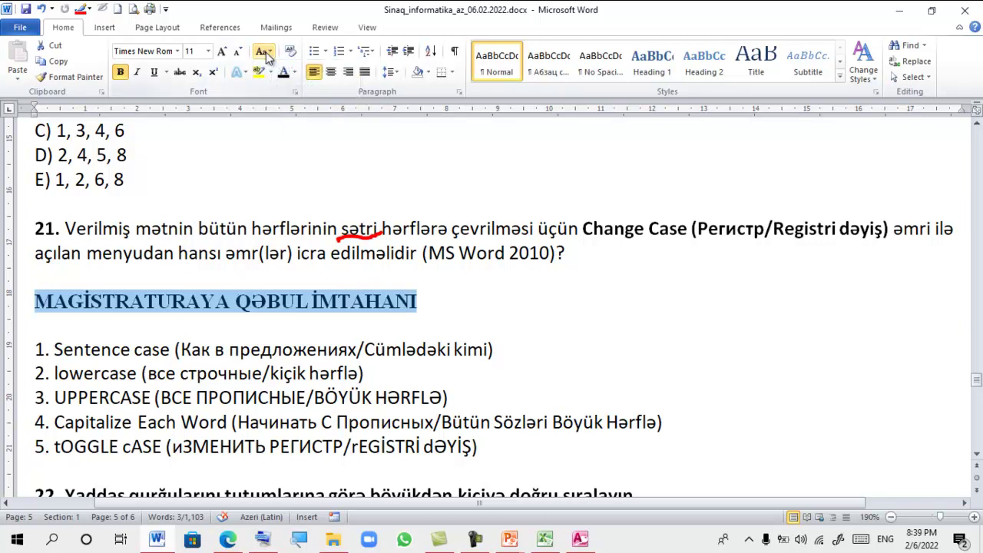
pyautogui.click(266, 53)
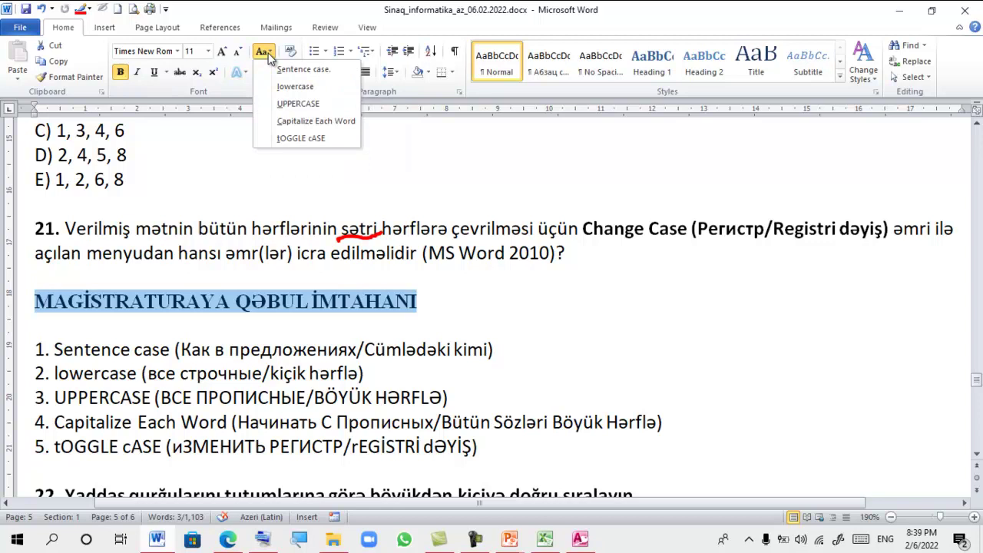
pyautogui.click(289, 88)
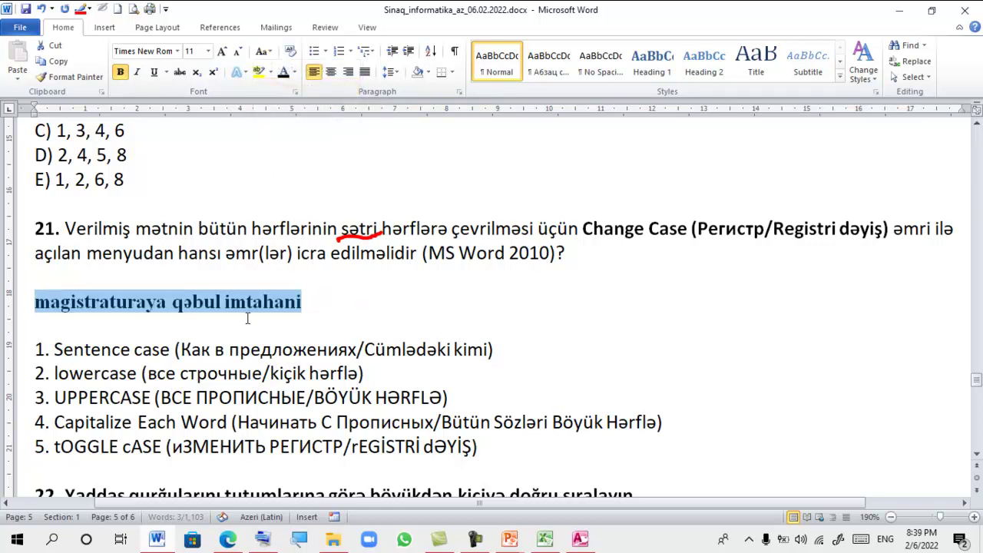
pyautogui.click(42, 10)
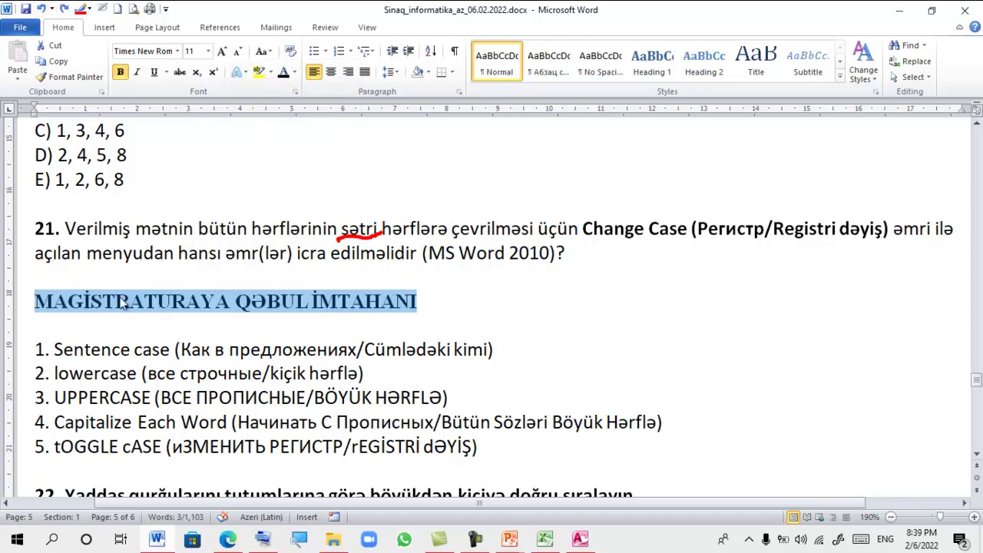
pyautogui.click(261, 51)
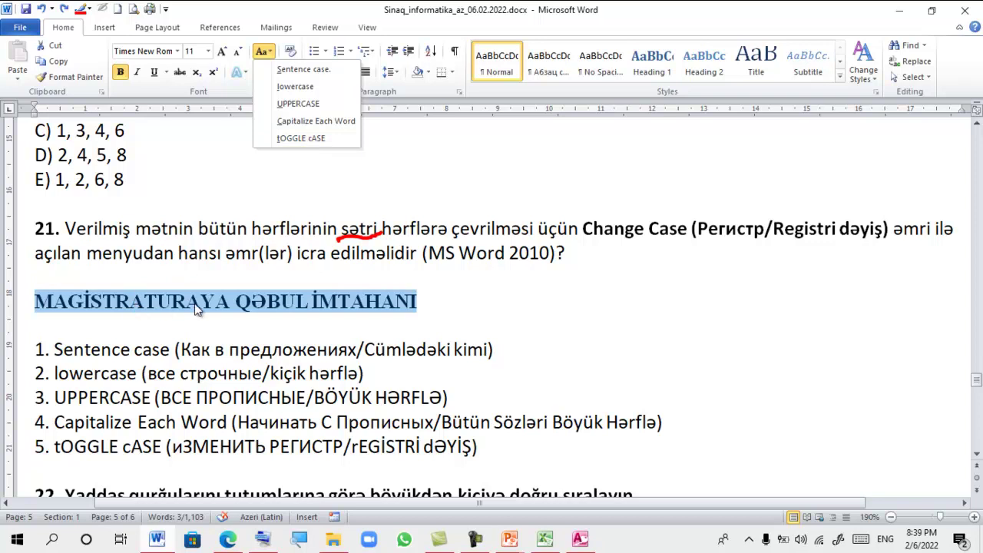
pyautogui.click(290, 139)
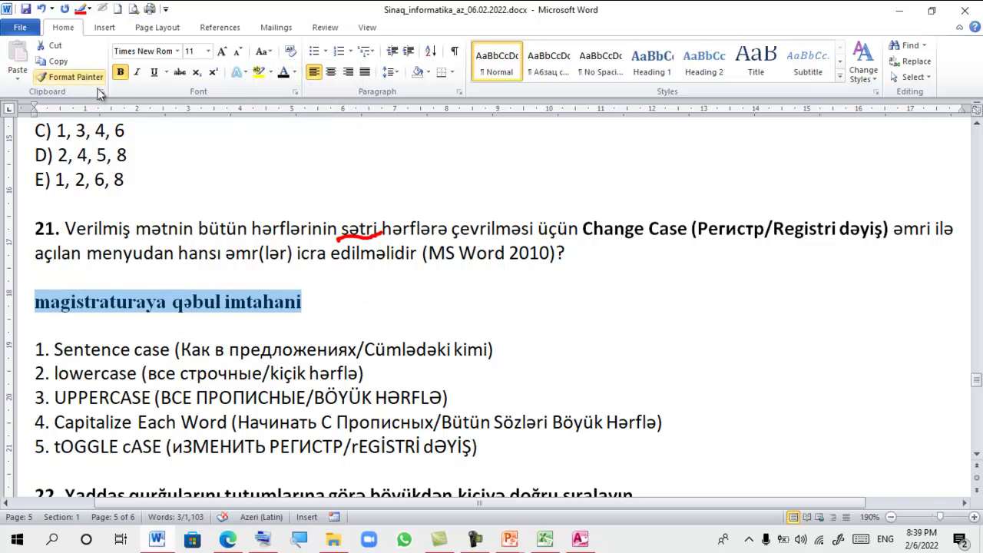
# Switch the pen to red ink and circle item 2 of question 21
pyautogui.click(89, 10)
pyautogui.click(92, 114)
pyautogui.moveTo(44, 367); pyautogui.dragTo(53, 391)
# Circle item 5 of question 21 in red and scroll to question 22
pyautogui.moveTo(42, 435); pyautogui.dragTo(45, 453)
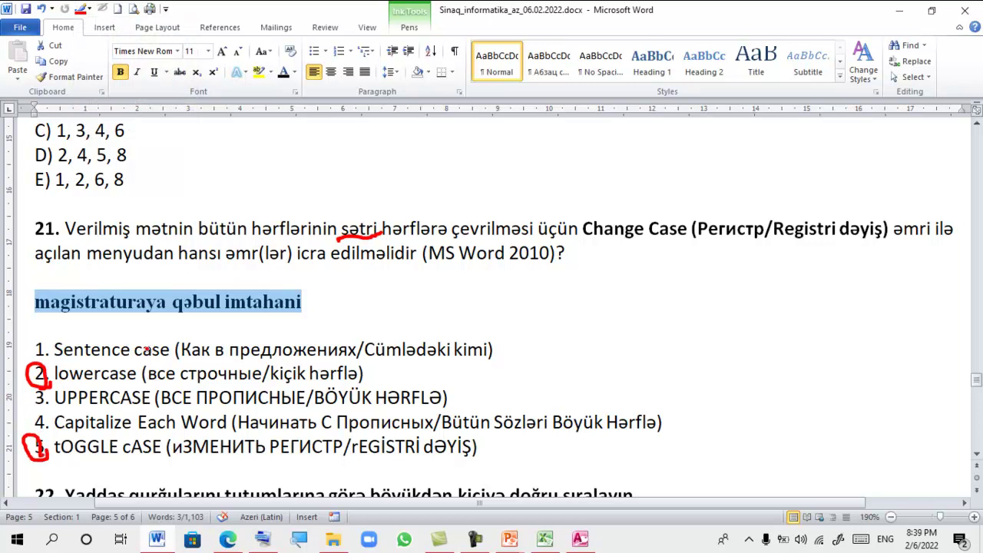
pyautogui.scroll(-3, 146, 349)
pyautogui.scroll(-1, 158, 359)
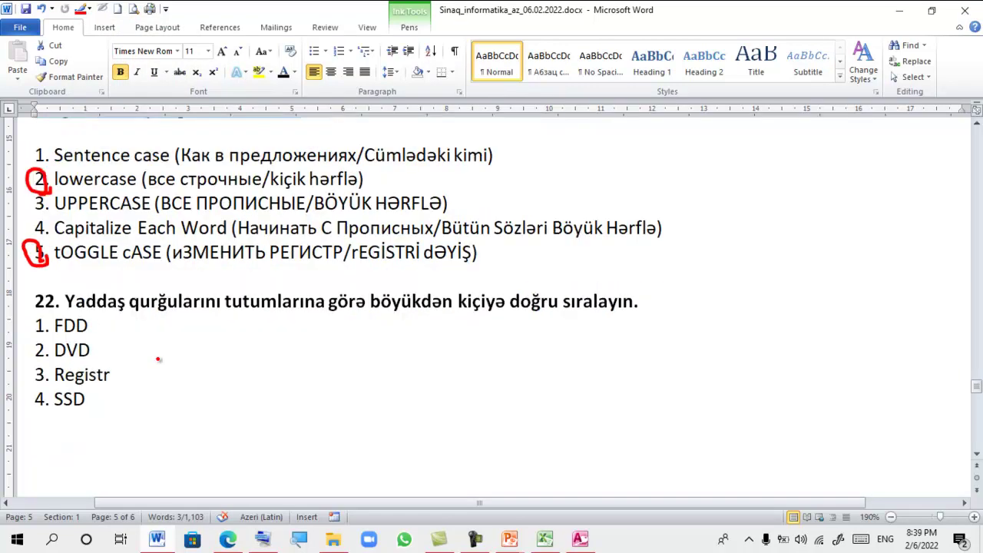
pyautogui.scroll(-1, 158, 359)
pyautogui.scroll(-1, 158, 359)
pyautogui.scroll(-1, 158, 359)
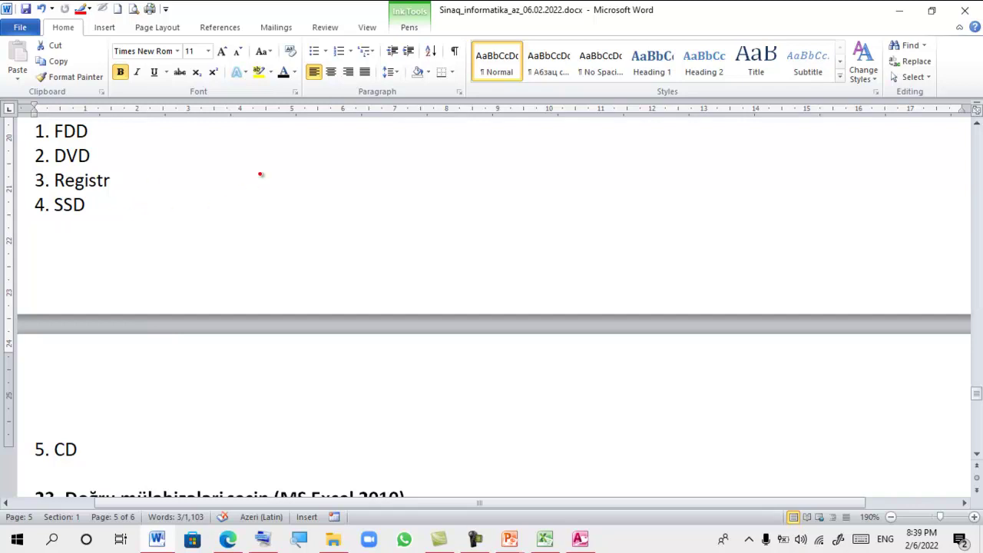
# Handwrite the order 42513 beside the FDD–CD list, then scroll to question 23
pyautogui.moveTo(268, 159); pyautogui.dragTo(277, 208)
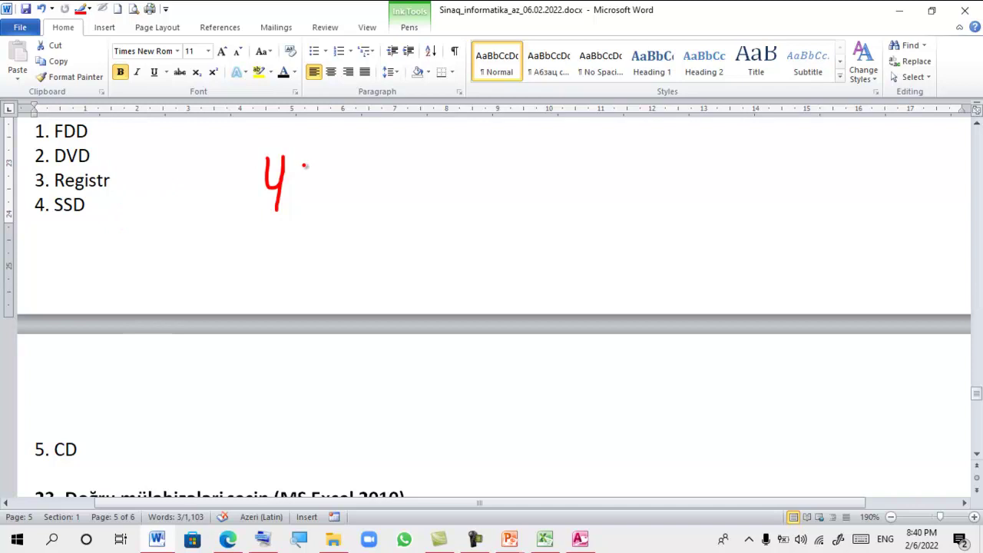
pyautogui.moveTo(305, 165); pyautogui.dragTo(332, 201)
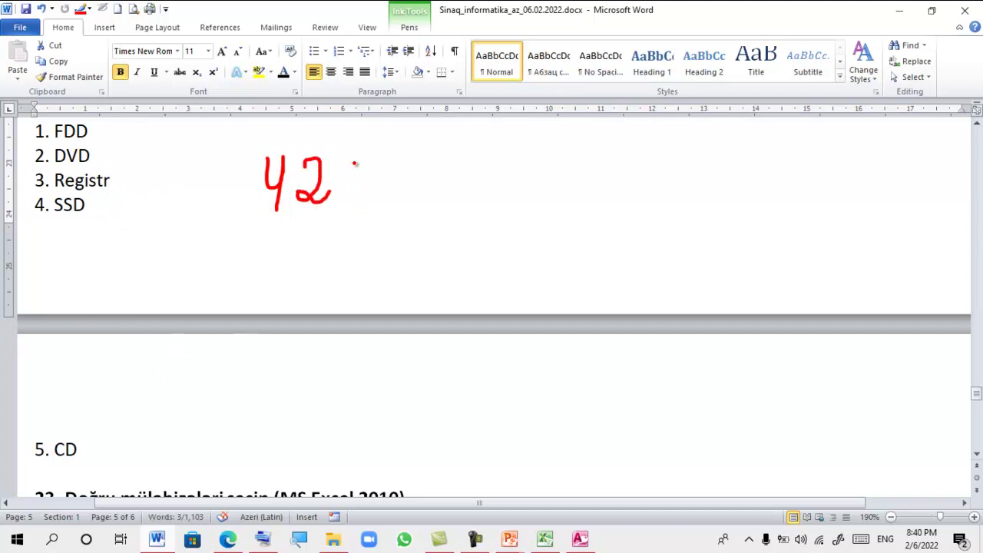
pyautogui.moveTo(372, 177); pyautogui.dragTo(351, 198)
pyautogui.moveTo(353, 159); pyautogui.dragTo(376, 156)
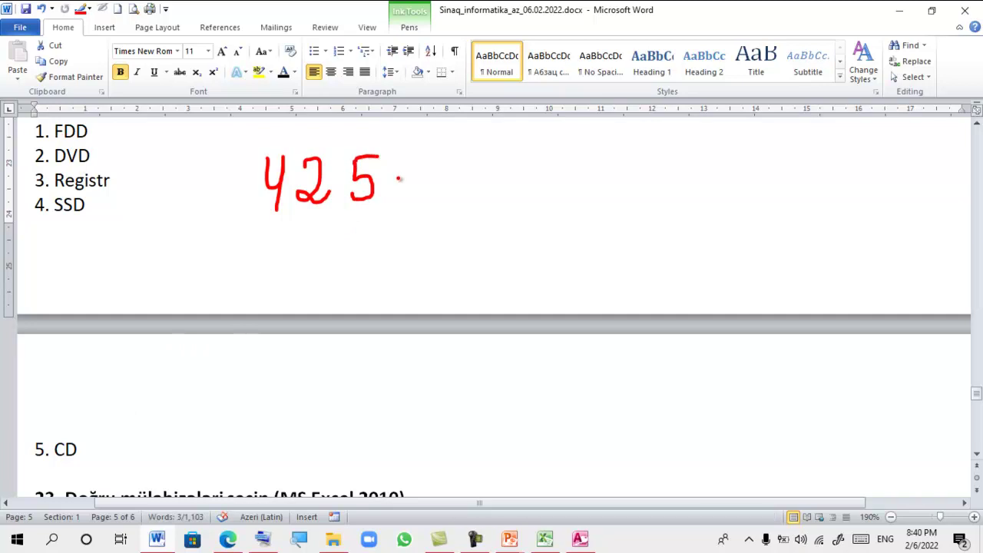
pyautogui.moveTo(397, 178); pyautogui.dragTo(414, 201)
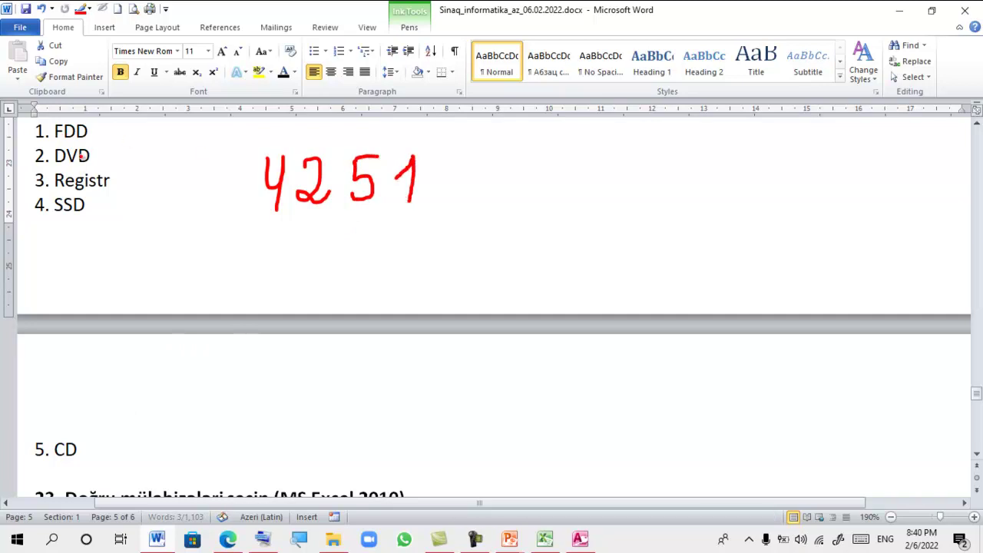
pyautogui.moveTo(442, 159); pyautogui.dragTo(427, 204)
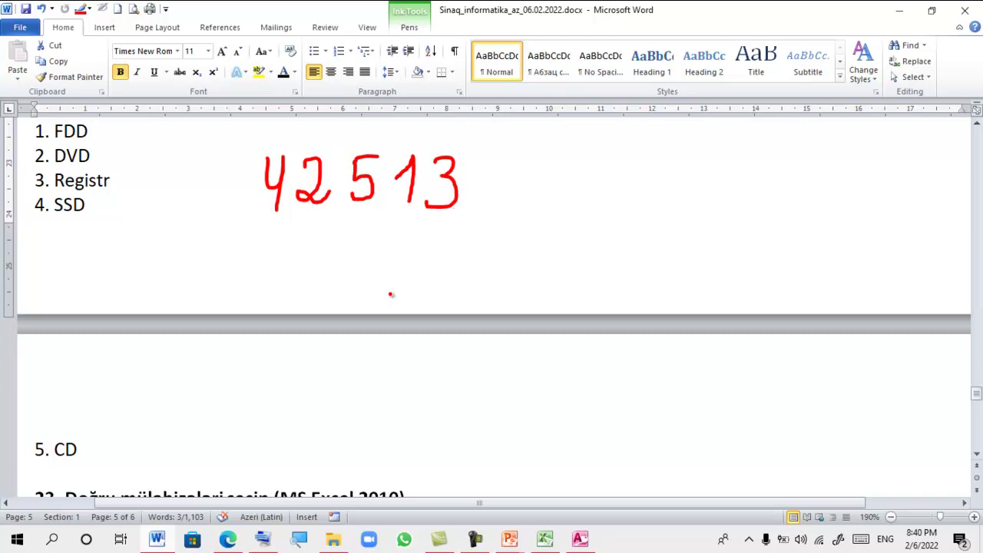
pyautogui.scroll(-1, 390, 294)
pyautogui.scroll(-1, 391, 295)
pyautogui.scroll(-1, 390, 294)
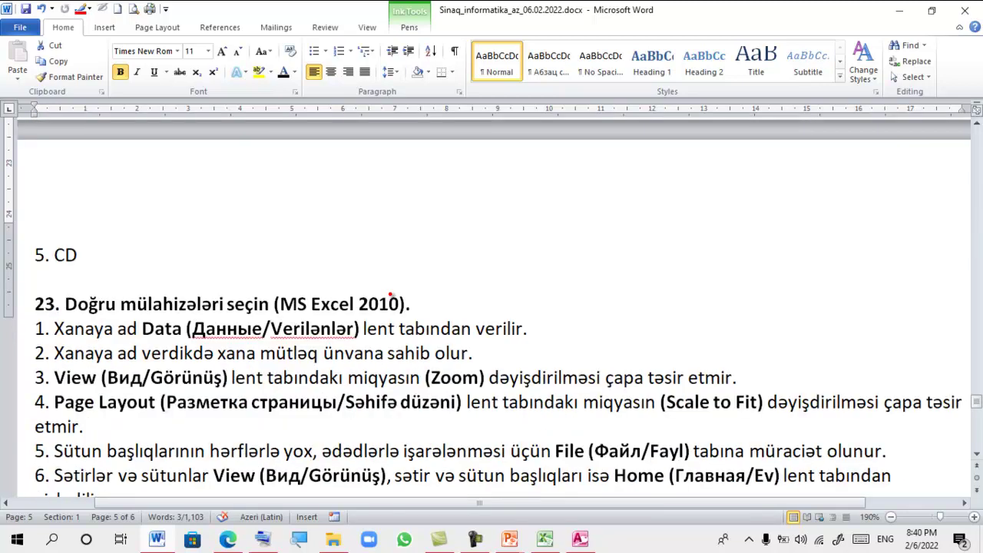
pyautogui.scroll(-1, 391, 294)
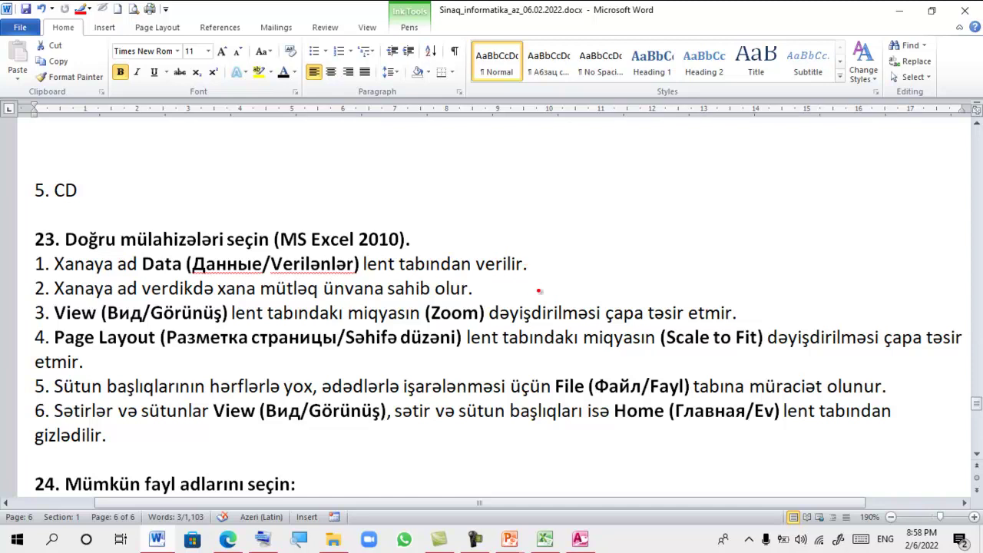
# Bring the Excel funksiyalar.xlsx workbook forward on its Nisbi mütləq ünvan sheet
pyautogui.click(545, 539)
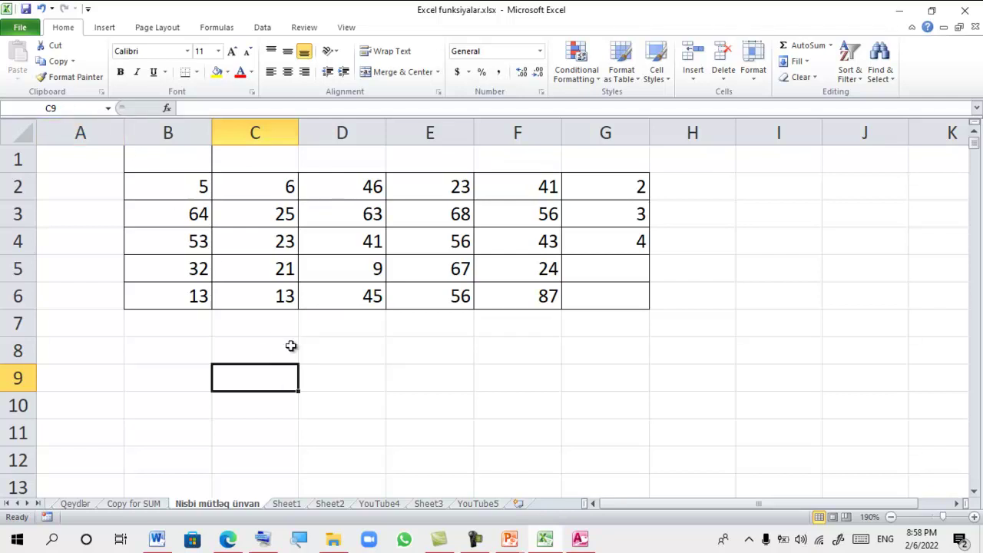
# Define the name Xana for cell C3, which holds 25
pyautogui.click(283, 219)
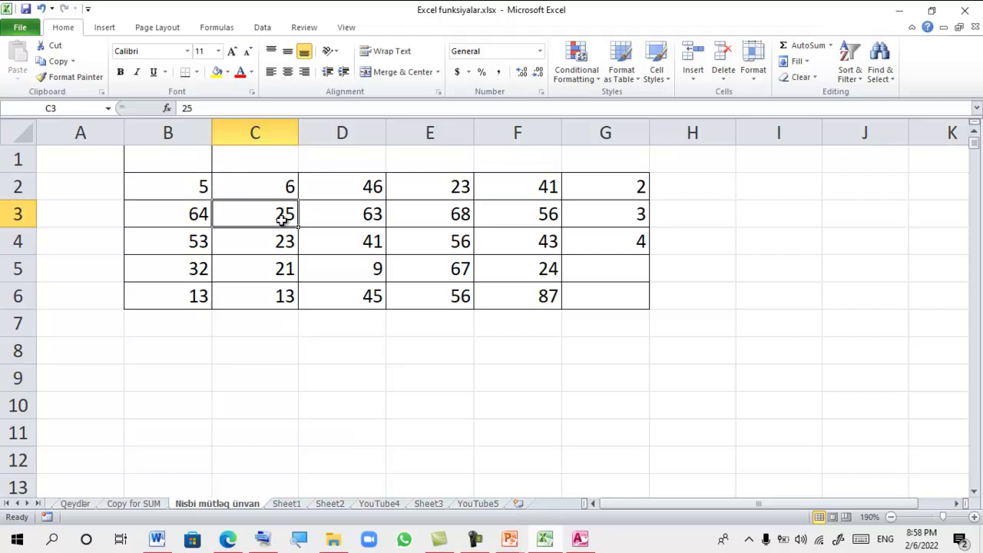
pyautogui.click(262, 27)
pyautogui.click(218, 28)
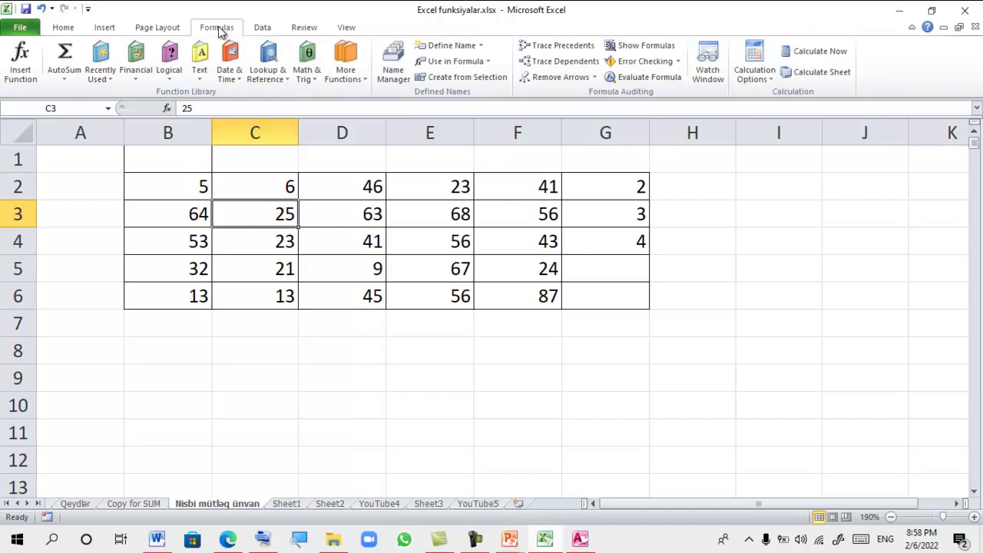
pyautogui.click(447, 48)
pyautogui.write('Xana')
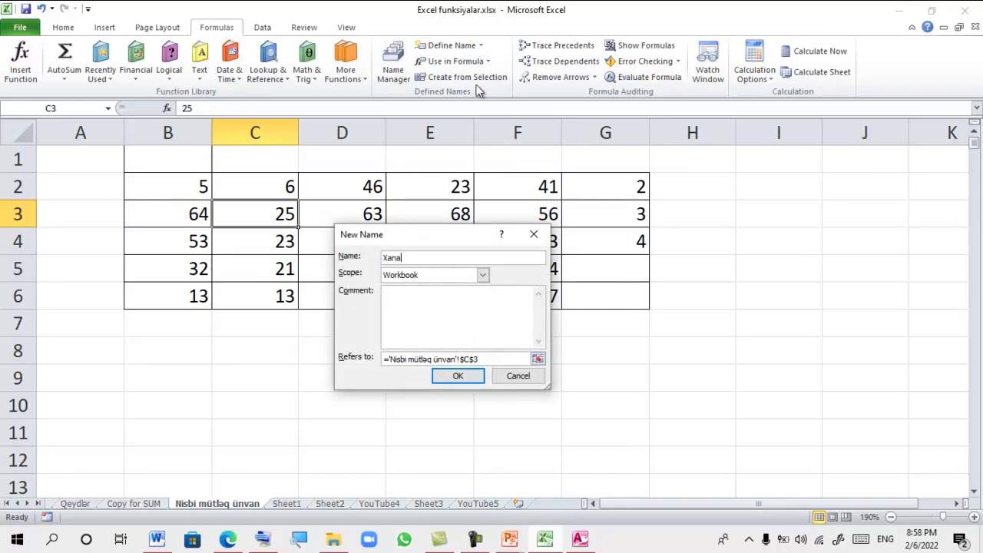
pyautogui.click(453, 375)
pyautogui.click(286, 266)
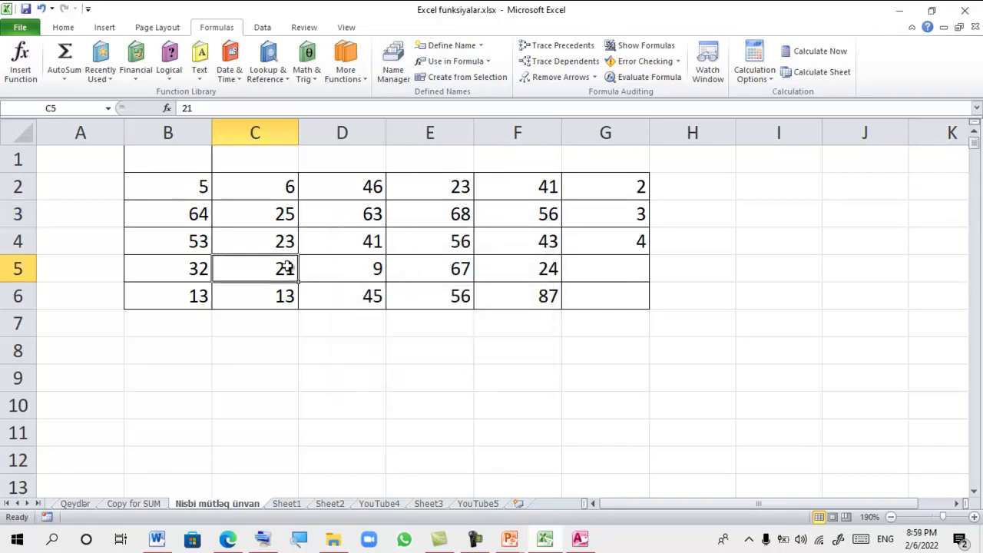
pyautogui.click(281, 212)
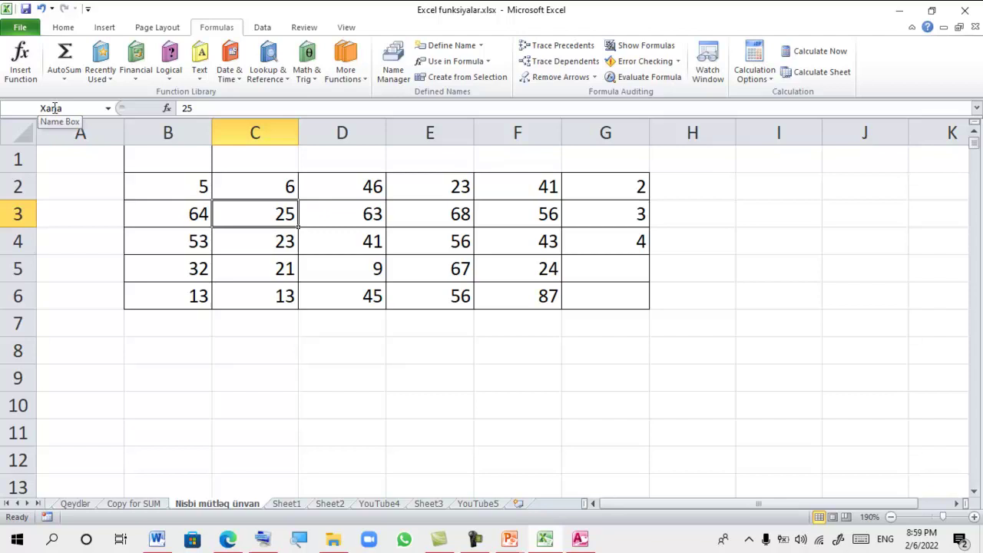
# Enter the formula =Xana+D3 in cell C9, then return to the Word quiz
pyautogui.click(257, 383)
pyautogui.write('=')
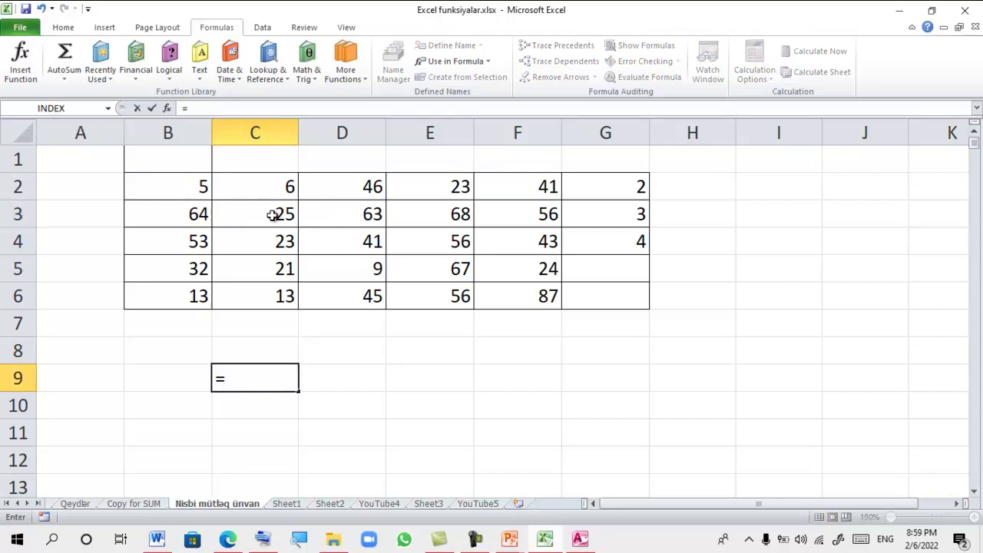
pyautogui.click(273, 215)
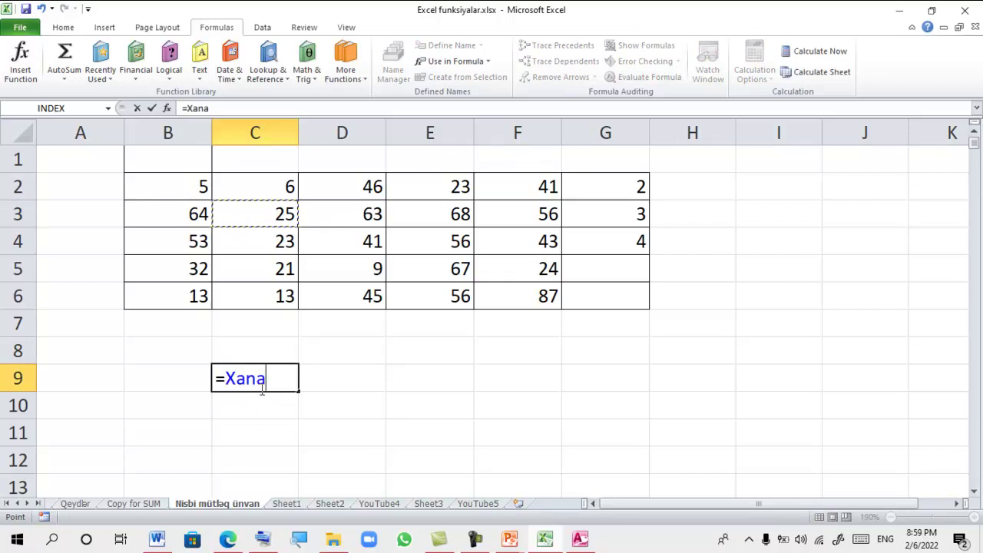
pyautogui.write('+')
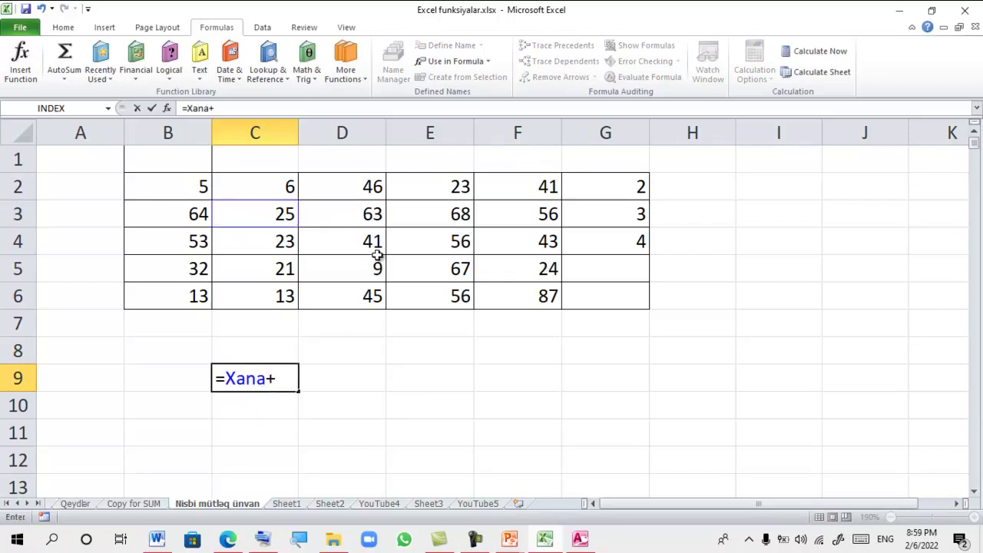
pyautogui.click(355, 219)
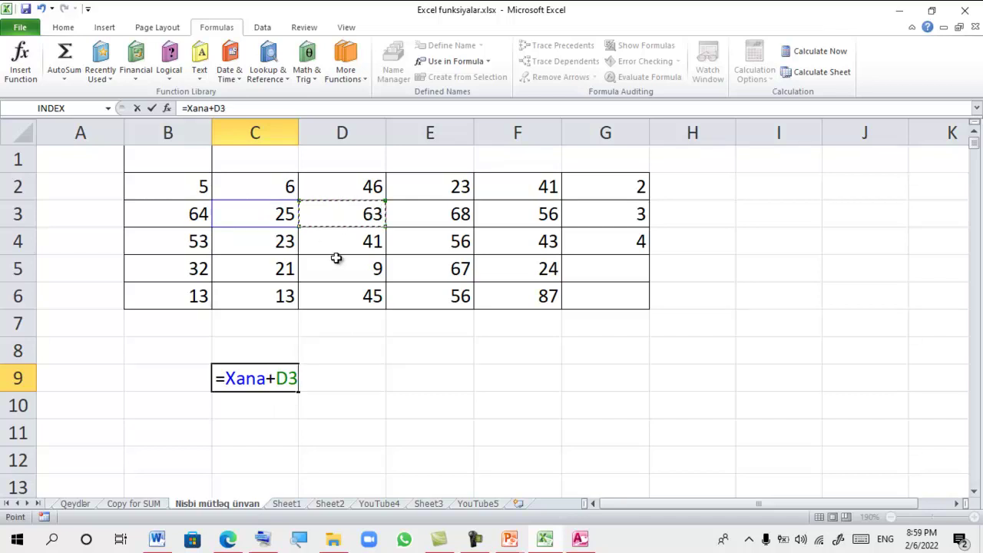
pyautogui.hotkey('alt', 'Tab')
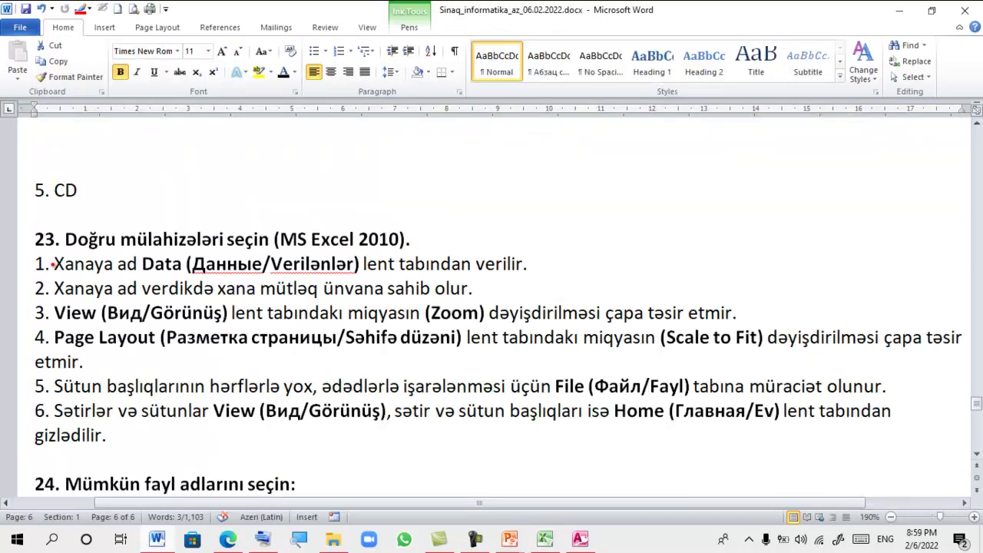
# Strike out item 1 of question 23 in red, then copy C9's formula into C11
pyautogui.moveTo(30, 270); pyautogui.dragTo(57, 250)
pyautogui.hotkey('alt', 'Tab')
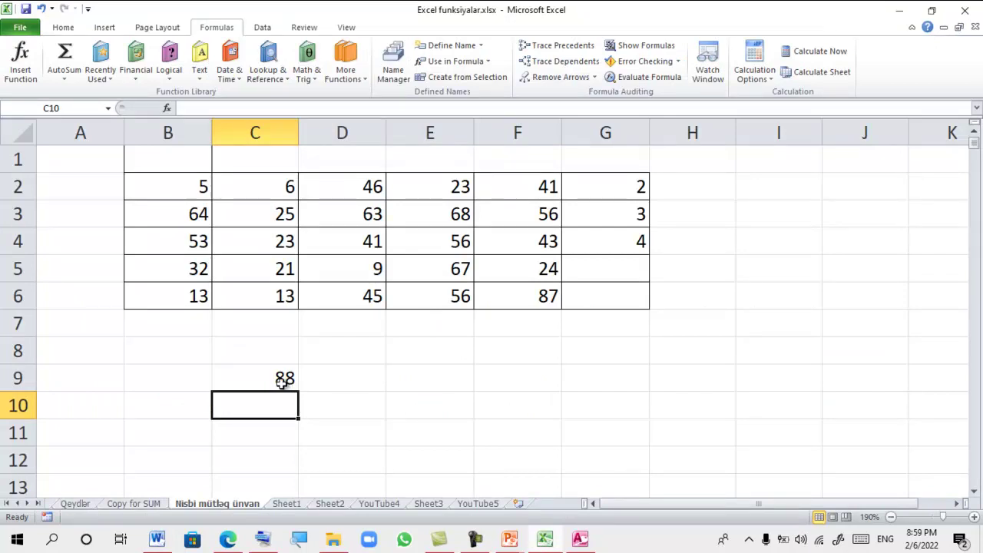
pyautogui.click(283, 382)
pyautogui.hotkey('ctrl', 'c')
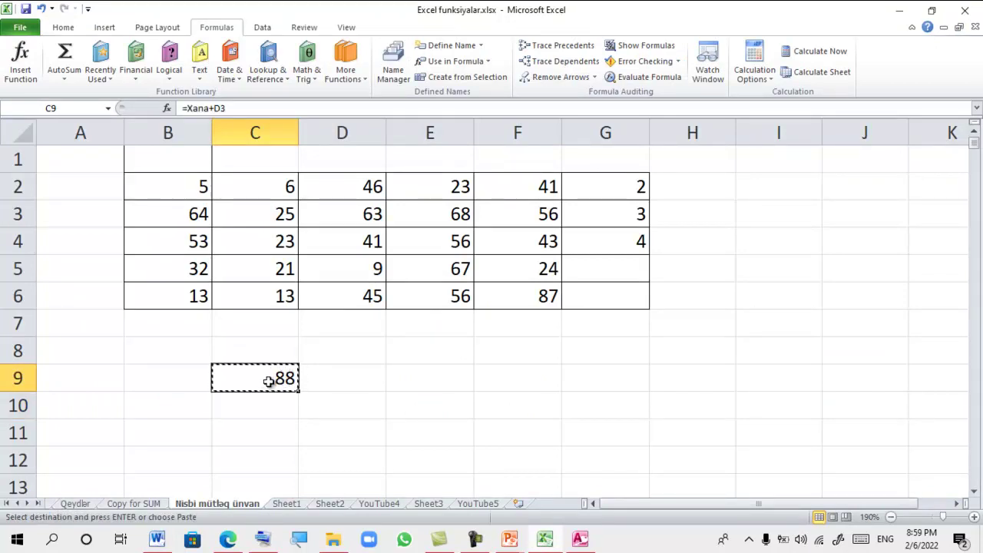
pyautogui.click(272, 433)
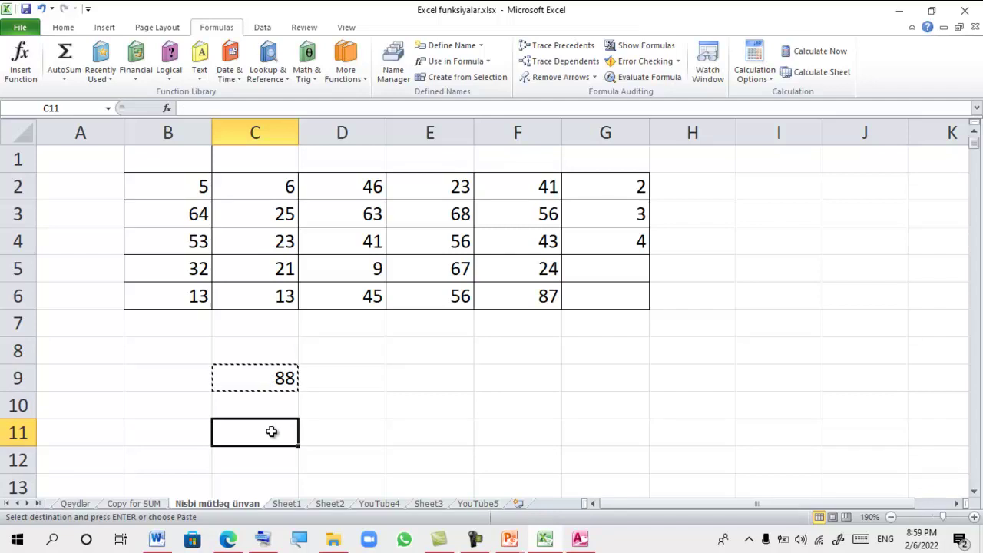
pyautogui.hotkey('ctrl', 'v')
# Compare C11's pasted formula =Xana+D5 with C9's original =Xana+D3
pyautogui.doubleClick(287, 434)
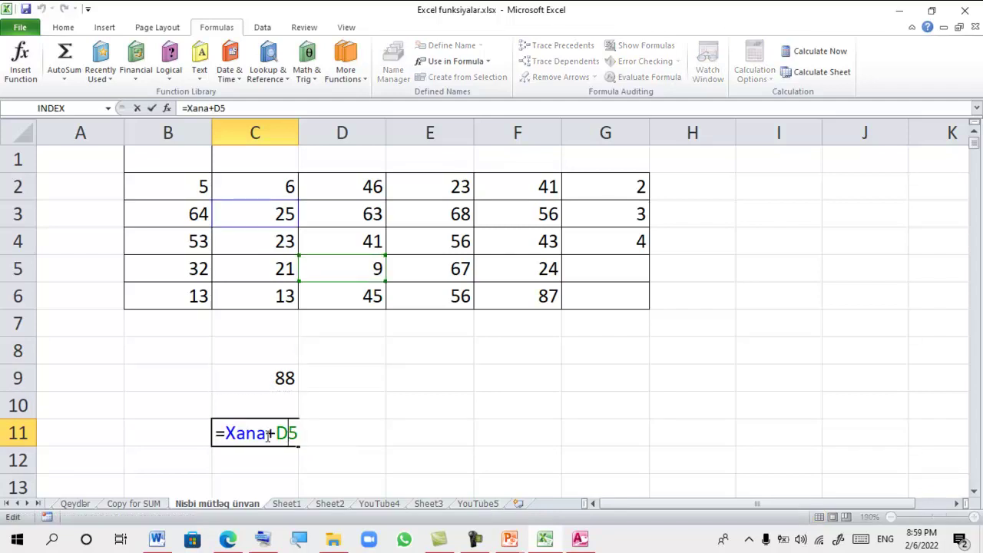
pyautogui.moveTo(266, 435); pyautogui.dragTo(229, 433)
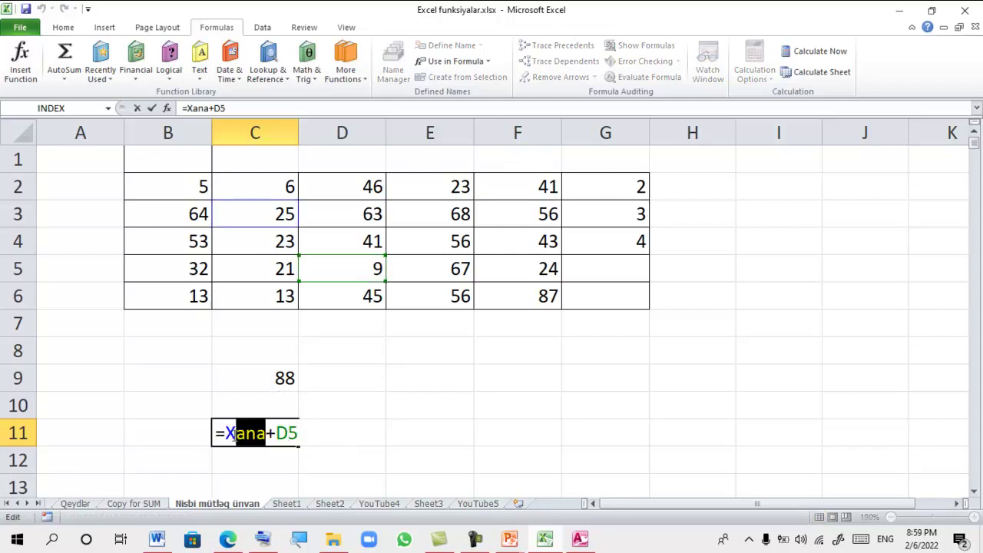
pyautogui.click(277, 433)
pyautogui.press('Return')
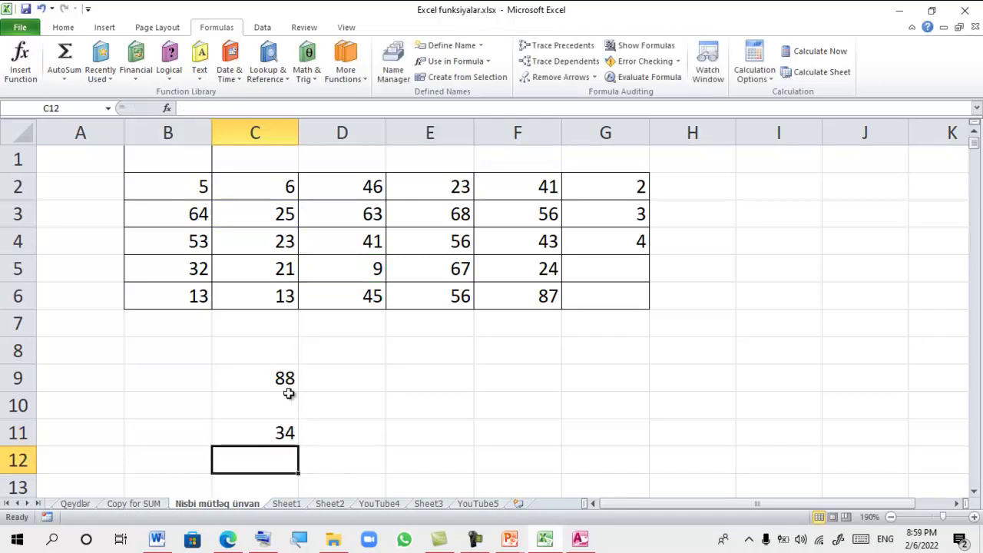
pyautogui.doubleClick(292, 380)
pyautogui.press('Return')
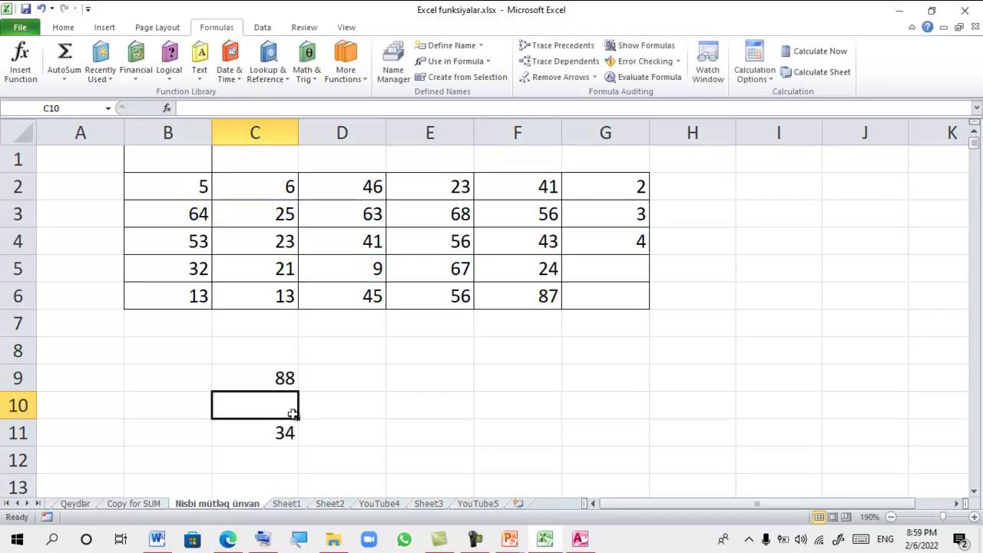
pyautogui.doubleClick(292, 434)
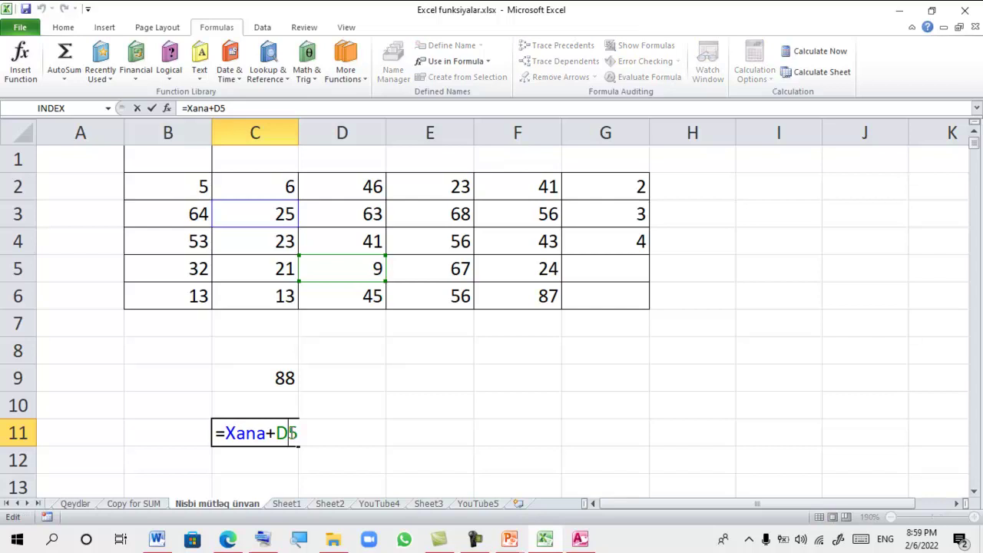
pyautogui.press('Return')
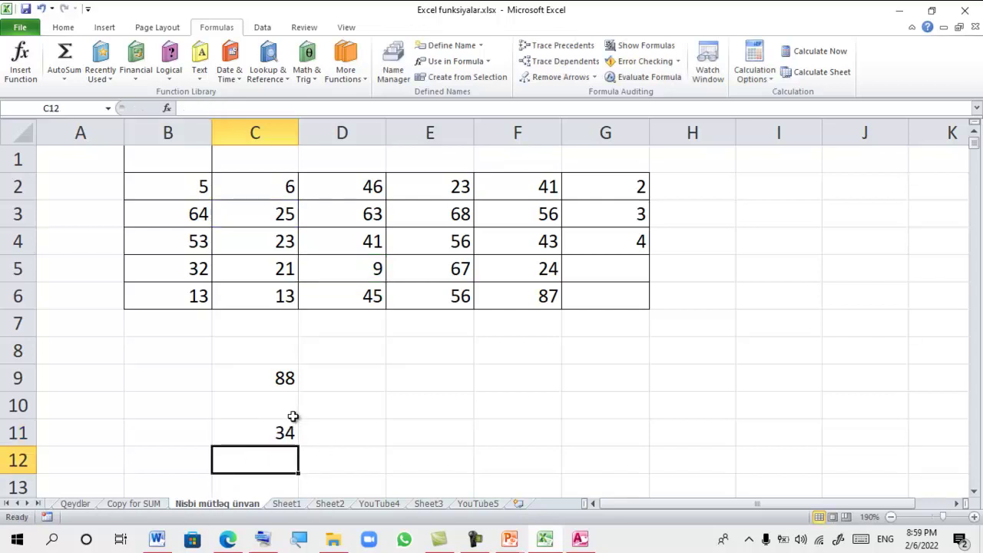
# Highlight the shifted D5 reference in C11 and the unchanged Xana name in C9
pyautogui.doubleClick(283, 431)
pyautogui.moveTo(275, 433); pyautogui.dragTo(297, 435)
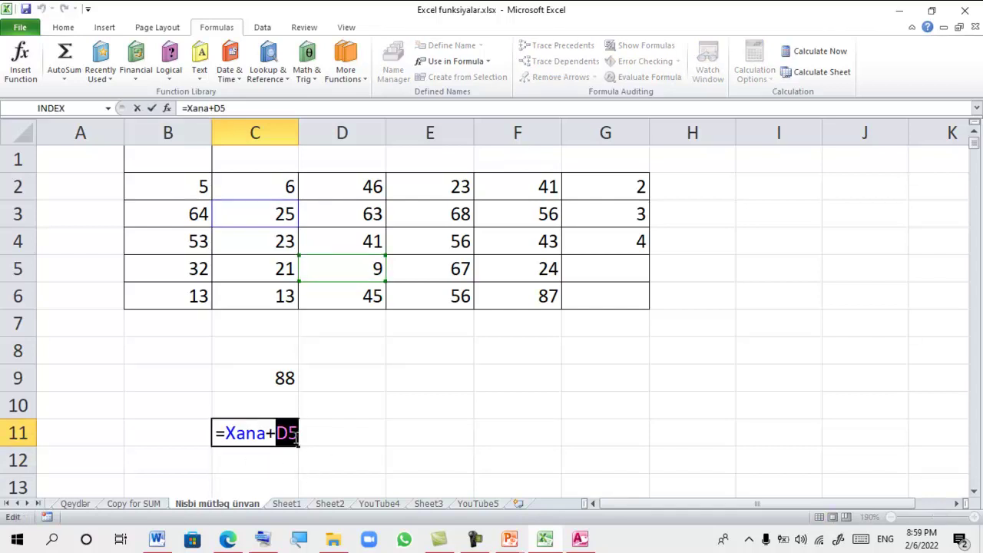
pyautogui.press('Return')
pyautogui.doubleClick(257, 380)
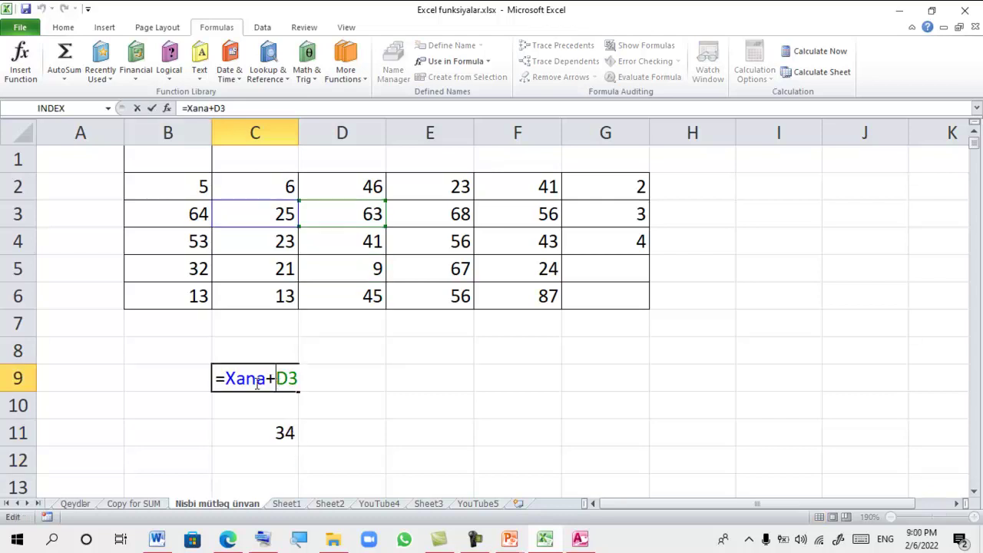
pyautogui.moveTo(264, 379); pyautogui.dragTo(227, 379)
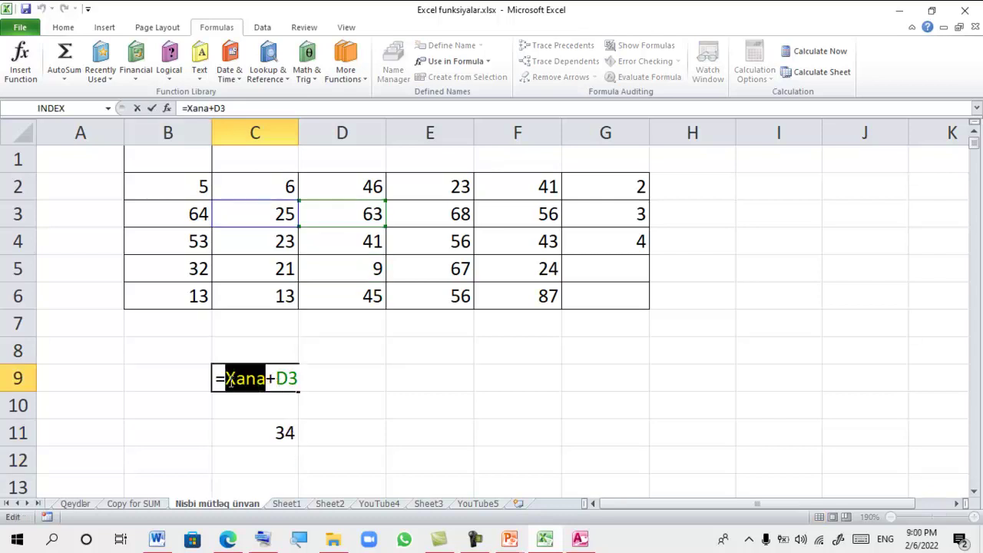
pyautogui.press('Return')
pyautogui.click(234, 540)
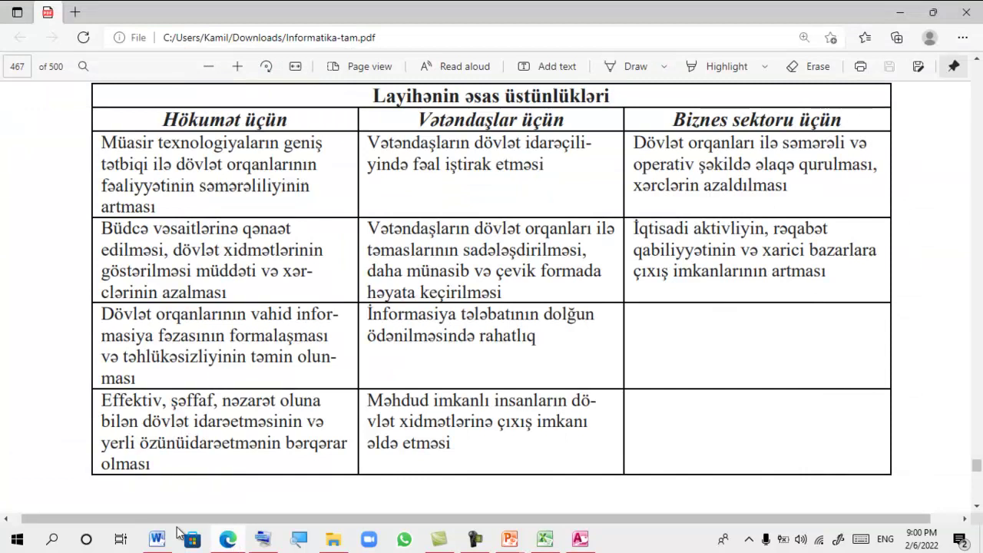
# Circle item 2 of question 23 in red ink, then return to Excel's View tab
pyautogui.click(162, 540)
pyautogui.moveTo(38, 294); pyautogui.dragTo(50, 294)
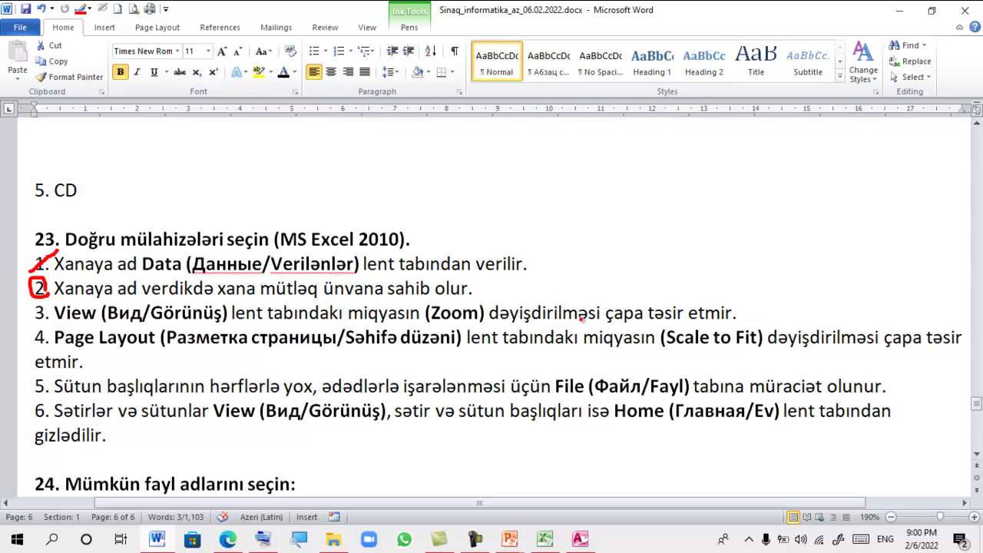
pyautogui.click(545, 540)
pyautogui.click(347, 27)
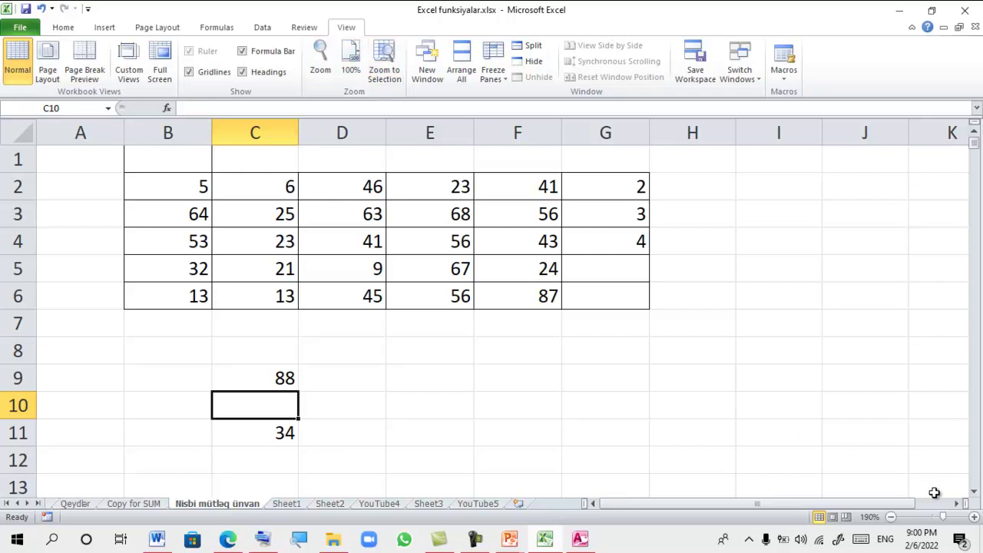
# Zoom the Nisbi mütləq ünvan sheet out to 100% and back in to 250%
pyautogui.moveTo(945, 517)
pyautogui.mouseDown()
pyautogui.moveTo(974, 522)
pyautogui.moveTo(938, 522)
pyautogui.moveTo(952, 522)
pyautogui.mouseUp()
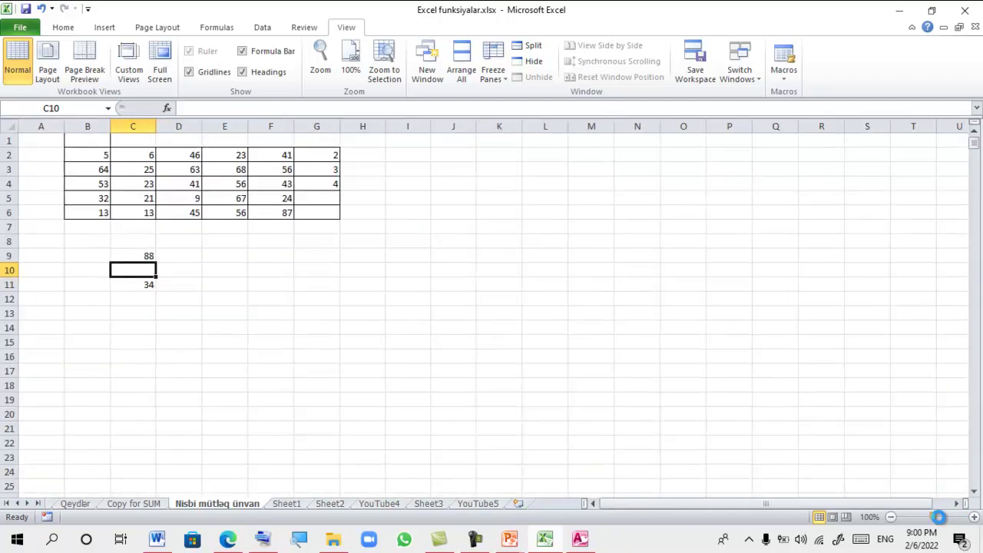
pyautogui.scroll(3, 798, 439)
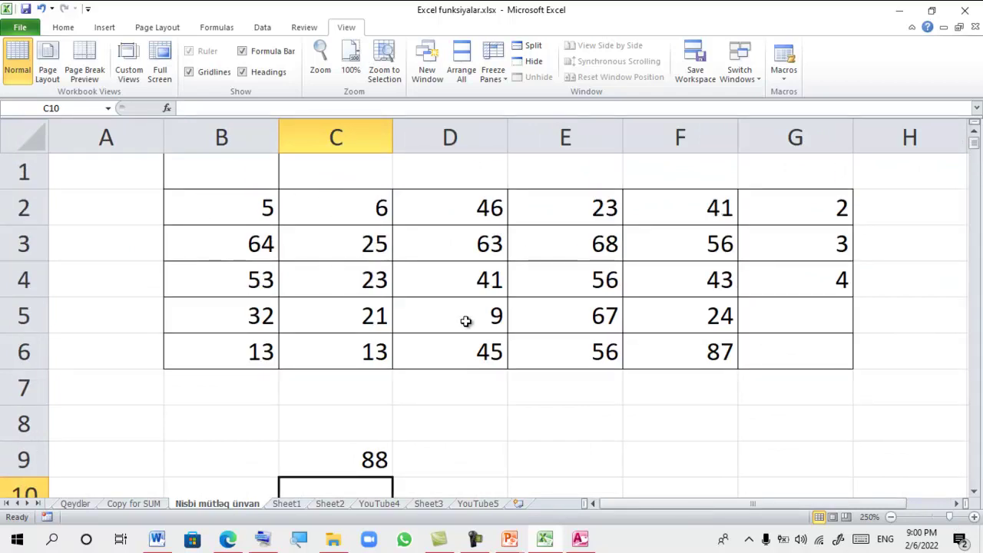
# Circle item 3 of question 23 in red, then bring up Excel's Funksiyalar (2) sheet
pyautogui.hotkey('alt', 'Tab')
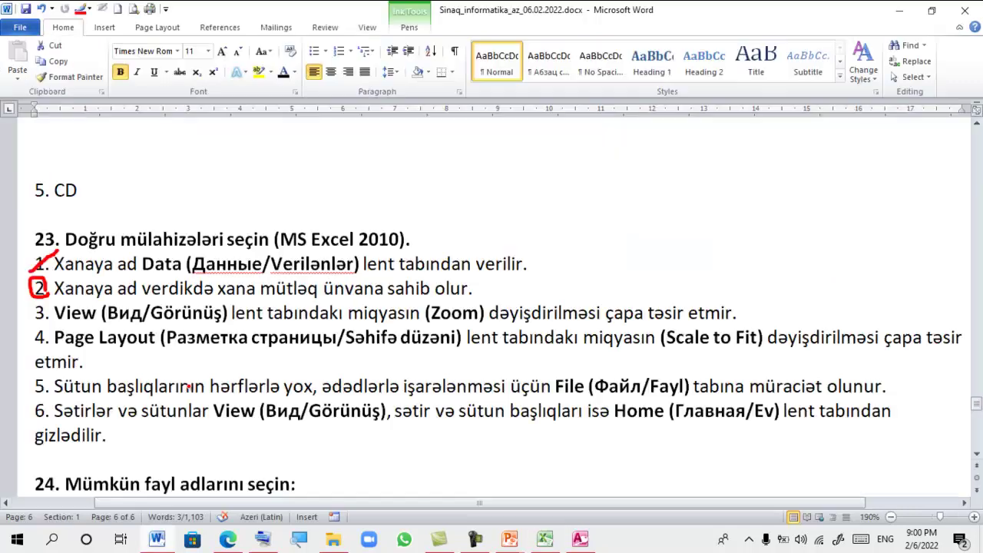
pyautogui.moveTo(48, 316); pyautogui.dragTo(50, 307)
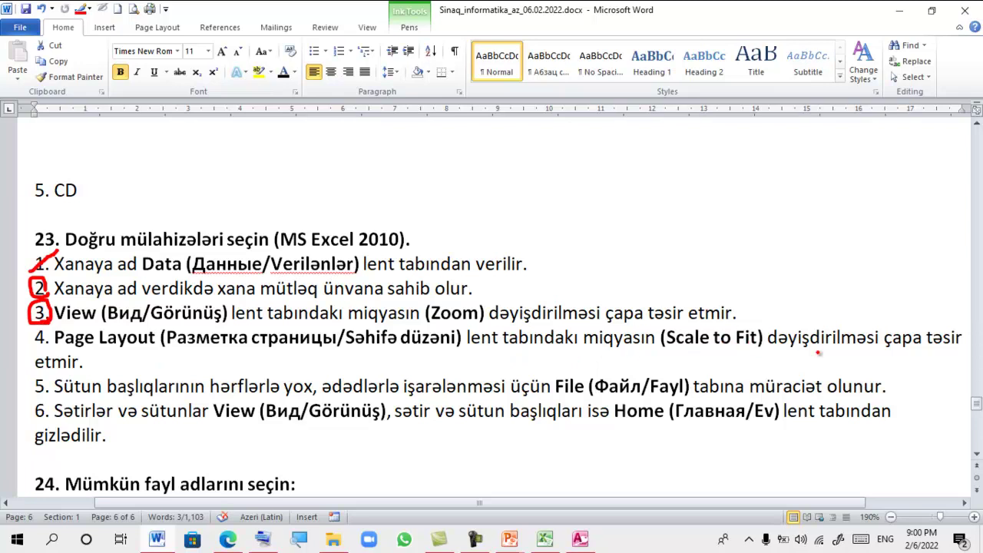
pyautogui.click(553, 542)
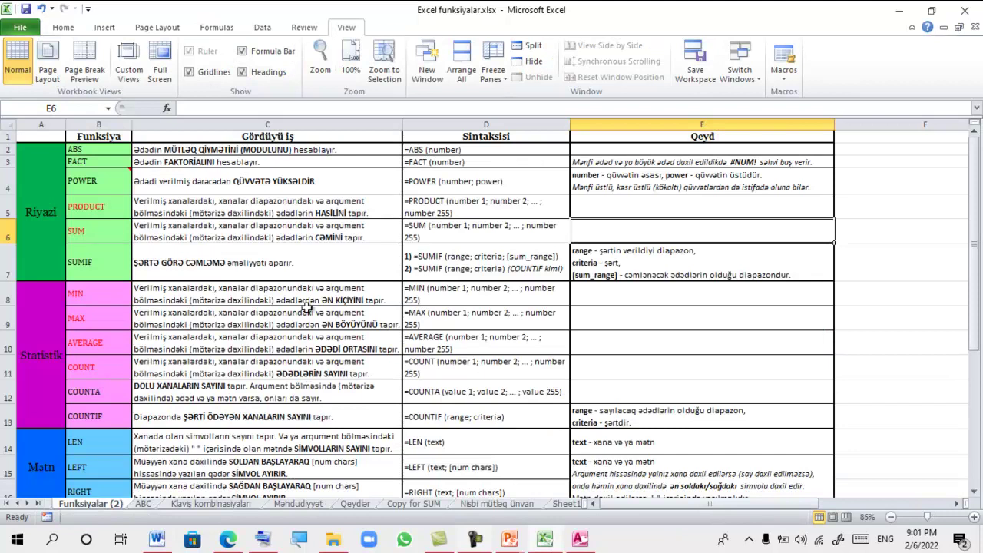
# Look over the Funksiyalar (2) sheet and select the SUMIF description in cell C7
pyautogui.moveTo(35, 137); pyautogui.dragTo(584, 492)
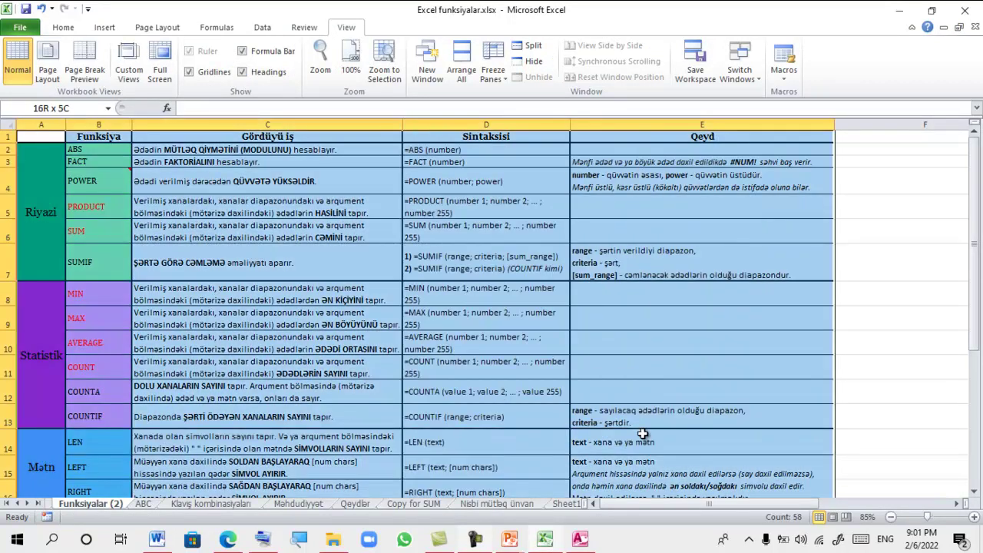
pyautogui.scroll(-1, 475, 296)
pyautogui.scroll(-2, 474, 296)
pyautogui.scroll(3, 591, 357)
pyautogui.click(365, 225)
pyautogui.click(377, 262)
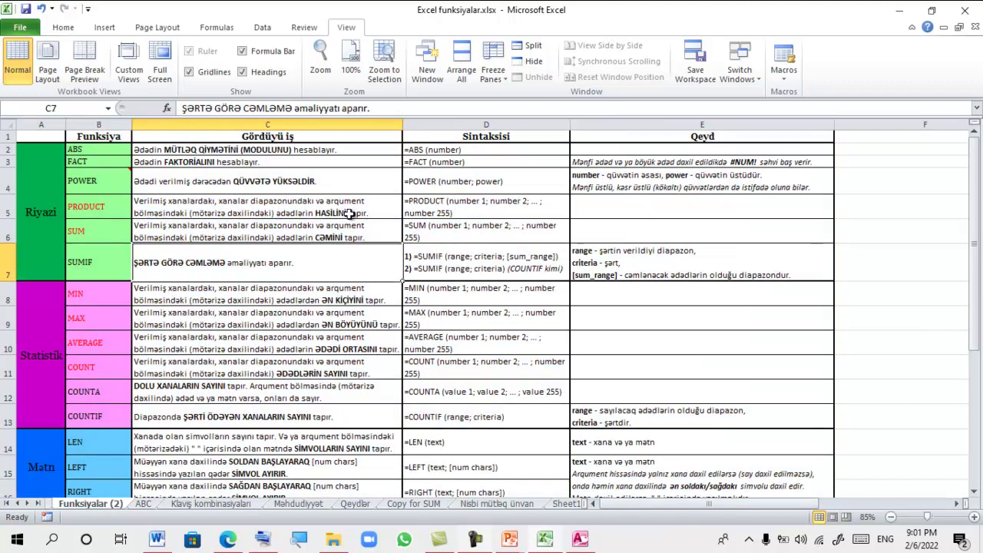
# Change the sheet's print scaling from fit-to-one-page to 55% of normal size
pyautogui.click(169, 31)
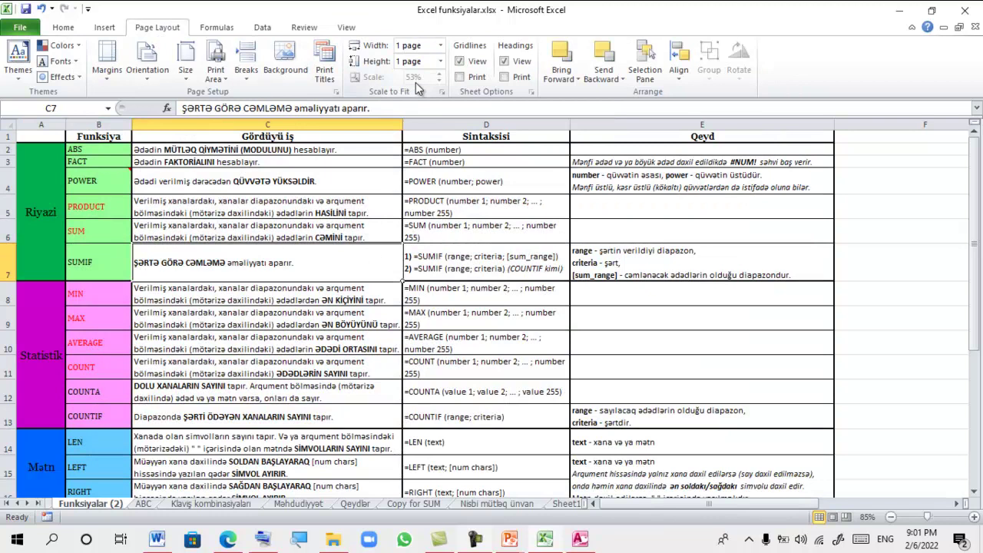
pyautogui.click(336, 92)
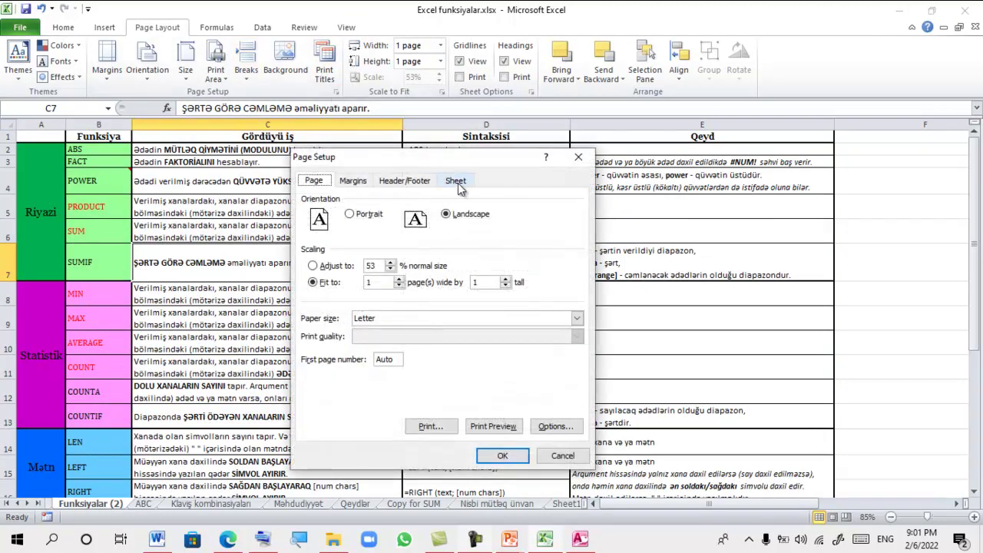
pyautogui.click(312, 266)
pyautogui.click(390, 263)
pyautogui.click(391, 263)
pyautogui.click(503, 456)
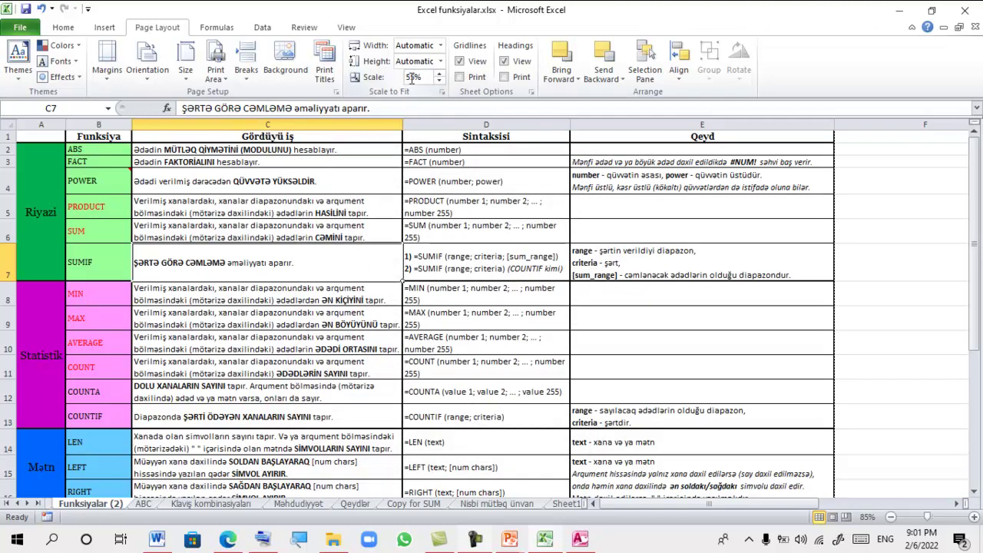
pyautogui.click(347, 30)
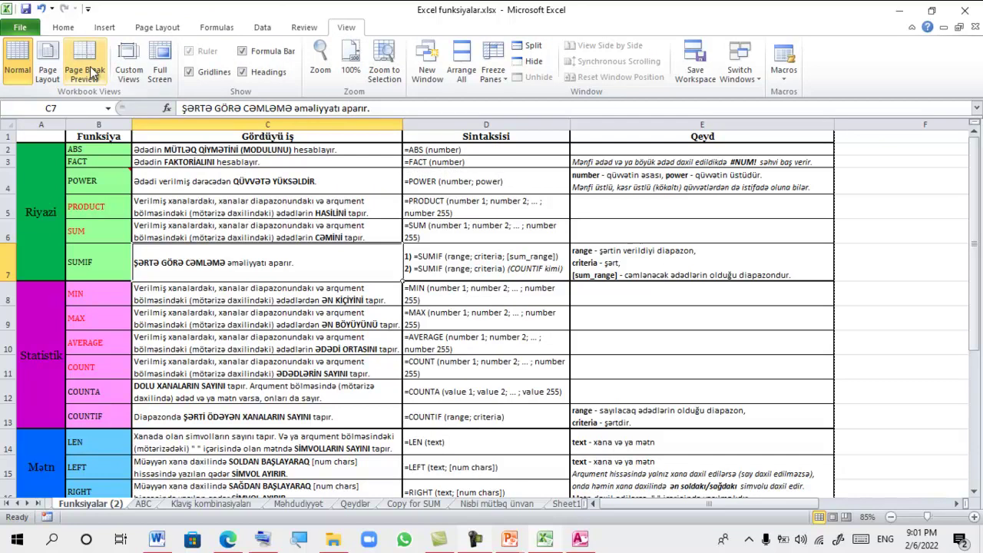
# Switch the Funksiyalar (2) sheet to Page Break Preview and dismiss the welcome message
pyautogui.click(93, 73)
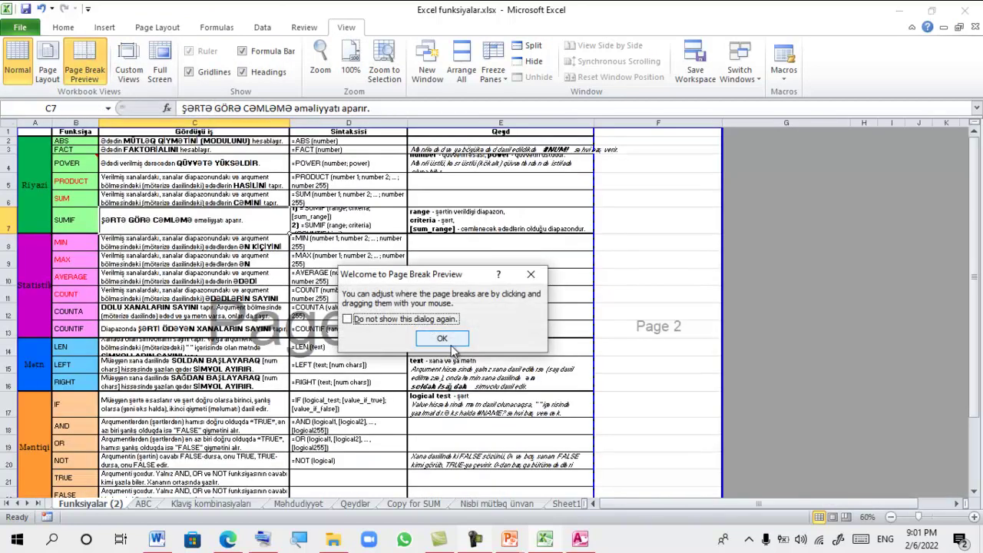
pyautogui.click(440, 338)
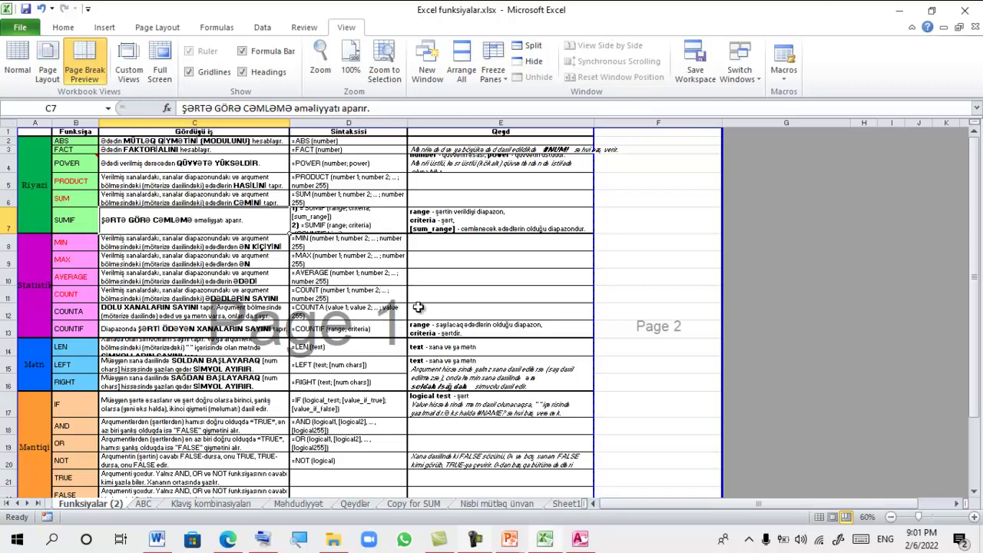
pyautogui.scroll(-1, 414, 308)
pyautogui.scroll(-2, 418, 306)
pyautogui.scroll(3, 418, 306)
# Set the print scale to 100%, then 30% so Page 1 fits, and return to Word
pyautogui.click(165, 28)
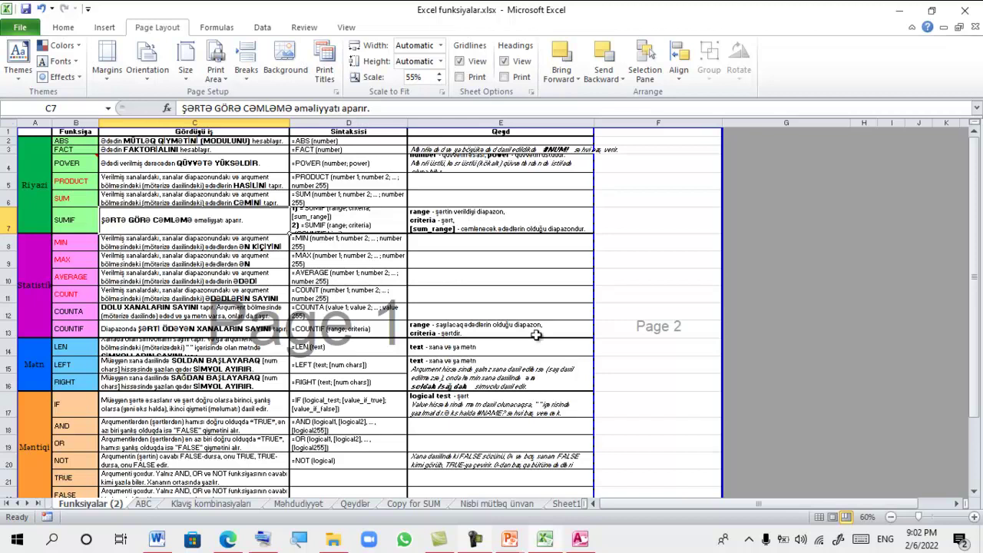
pyautogui.click(417, 79)
pyautogui.write('30')
pyautogui.press('Return')
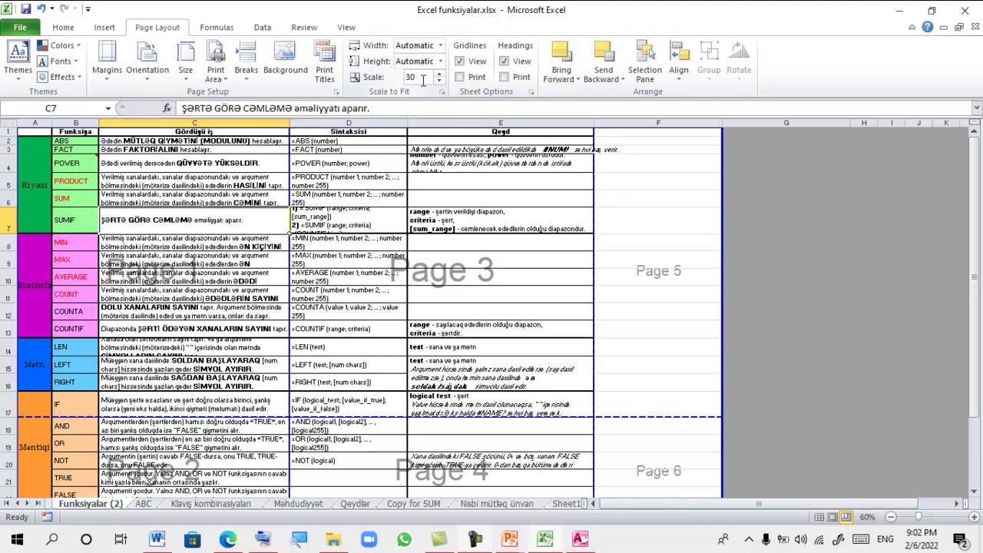
pyautogui.press('Return')
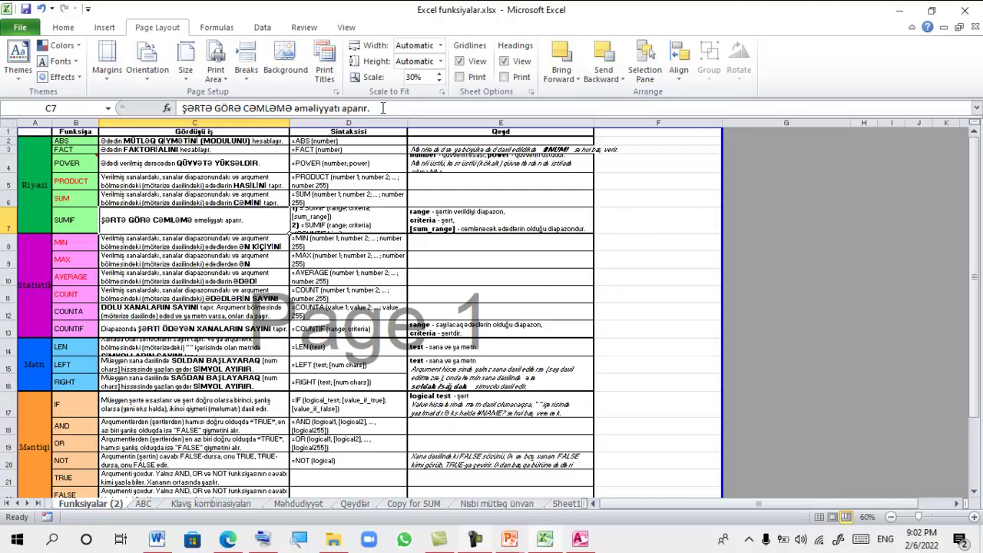
pyautogui.hotkey('alt', 'Tab')
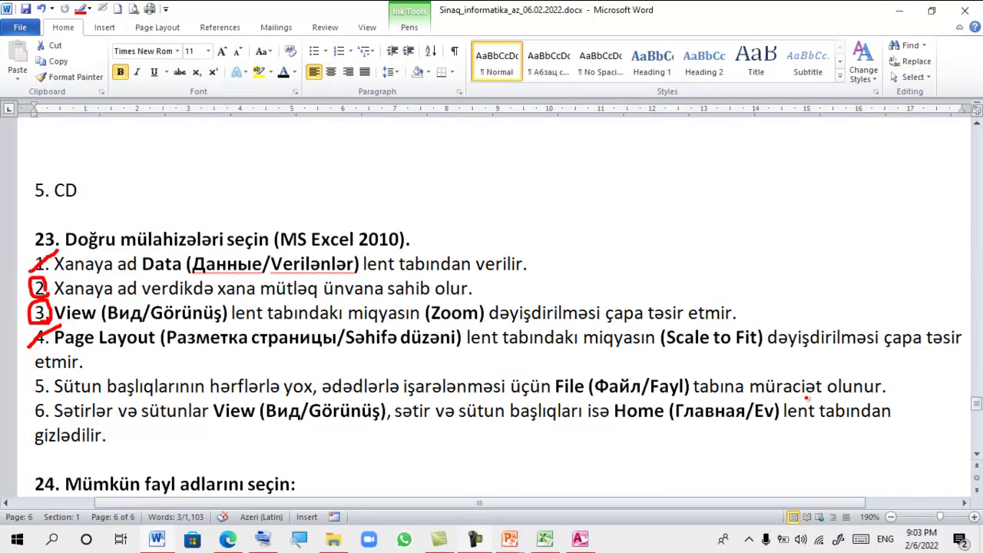
# Return Excel to Normal view on the Copy for SUM sheet and open the File page
pyautogui.click(553, 540)
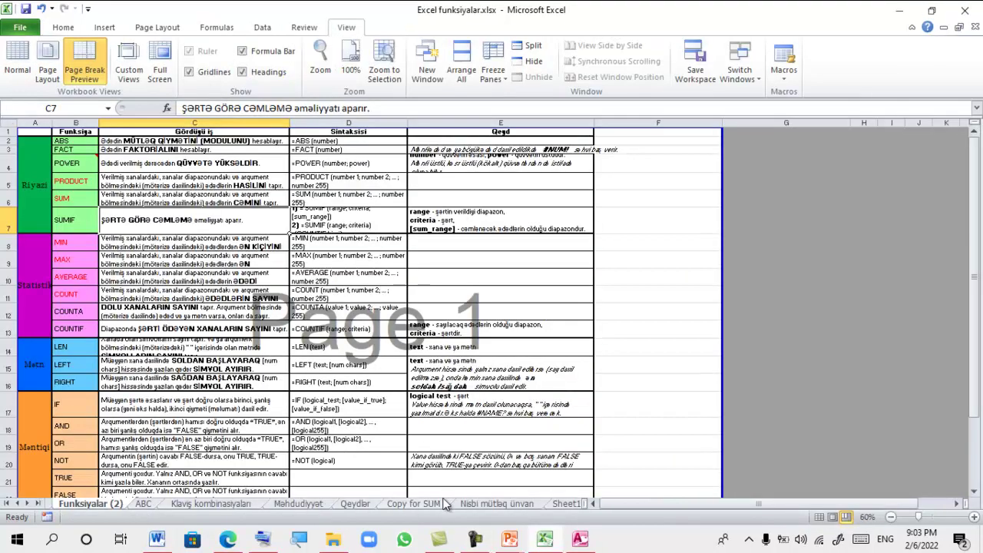
pyautogui.click(29, 70)
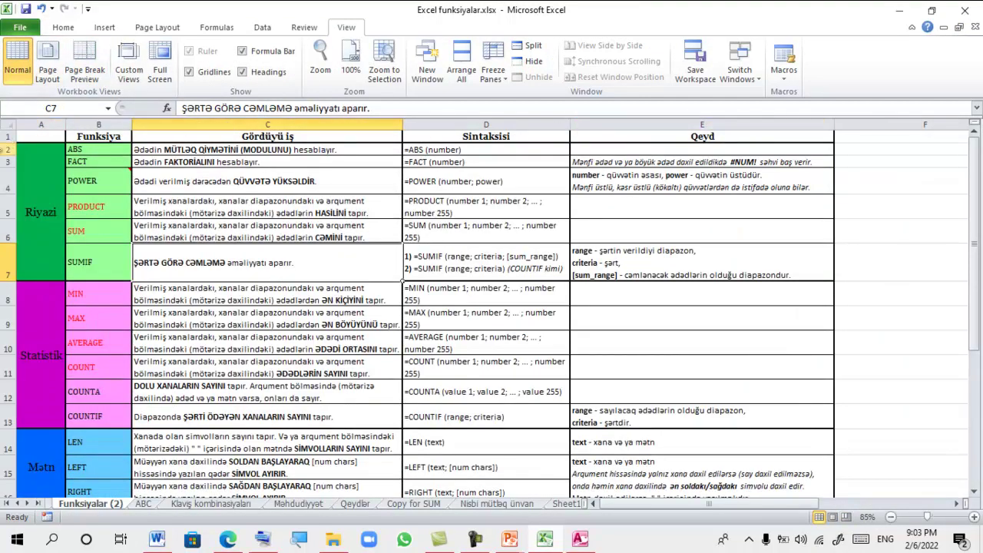
pyautogui.click(414, 504)
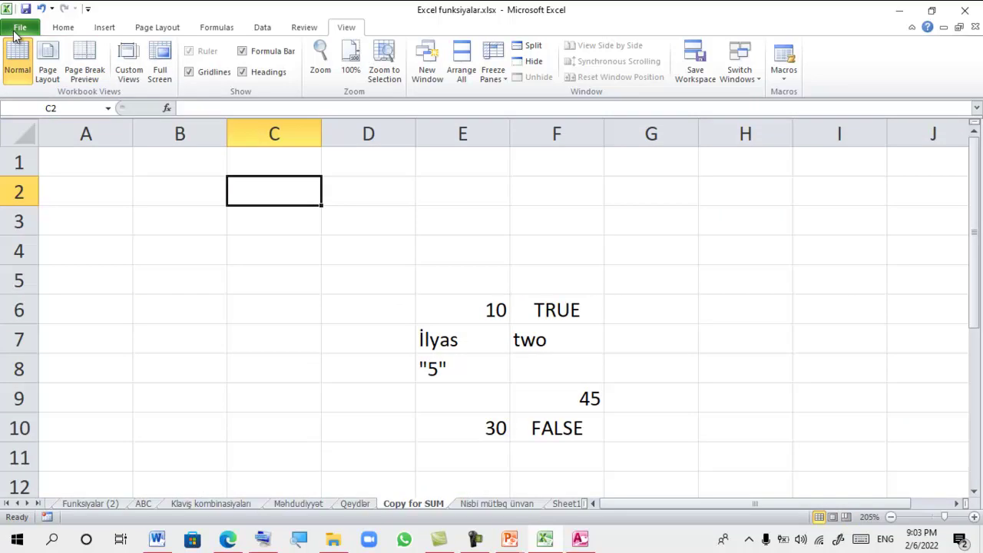
pyautogui.click(18, 30)
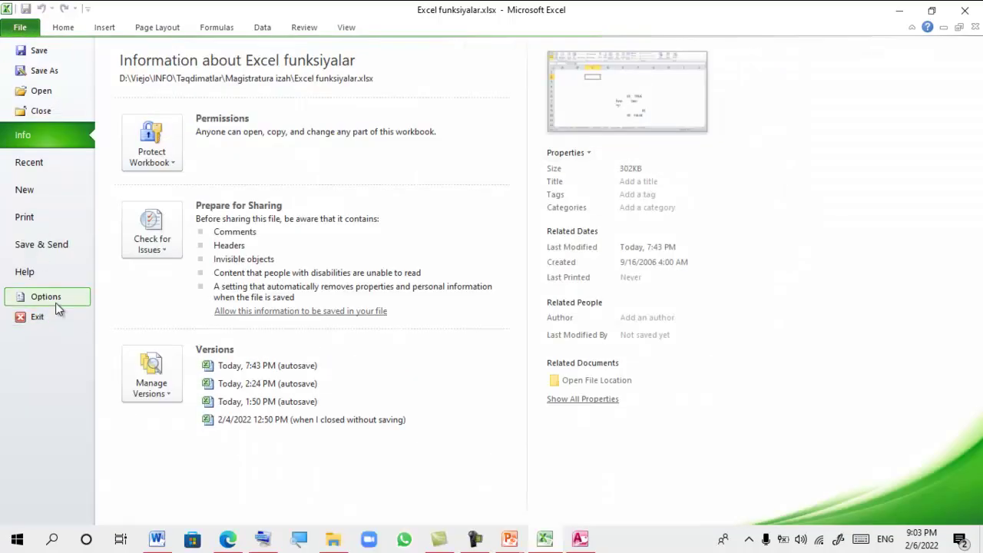
# Turn on R1C1 reference style in Excel Options' Formulas section, giving numbered columns
pyautogui.click(56, 303)
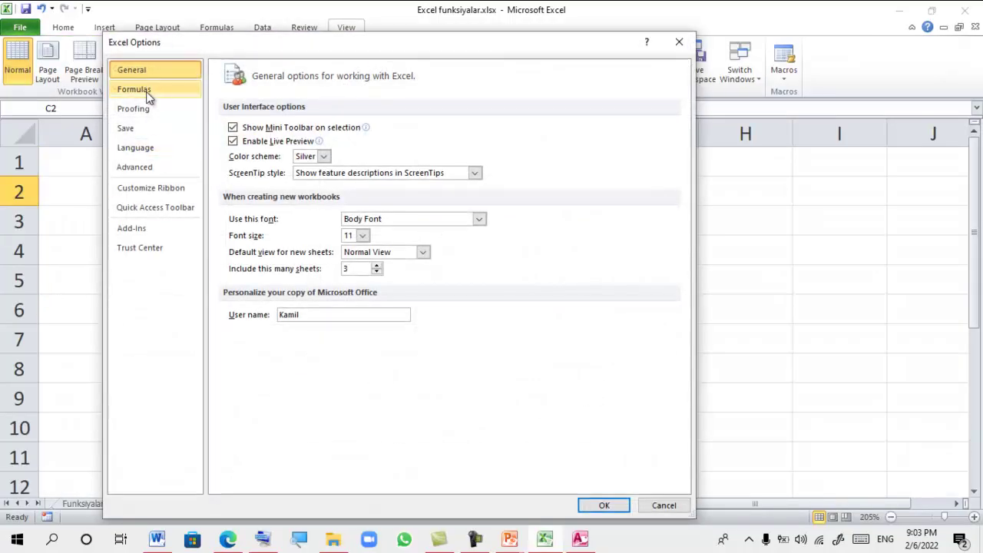
pyautogui.click(151, 90)
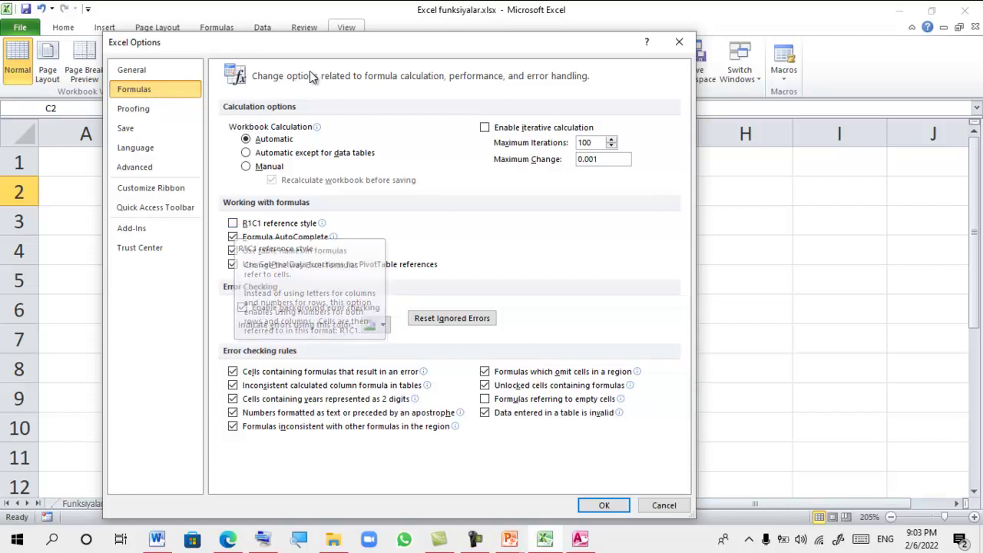
pyautogui.moveTo(542, 48); pyautogui.dragTo(763, 42)
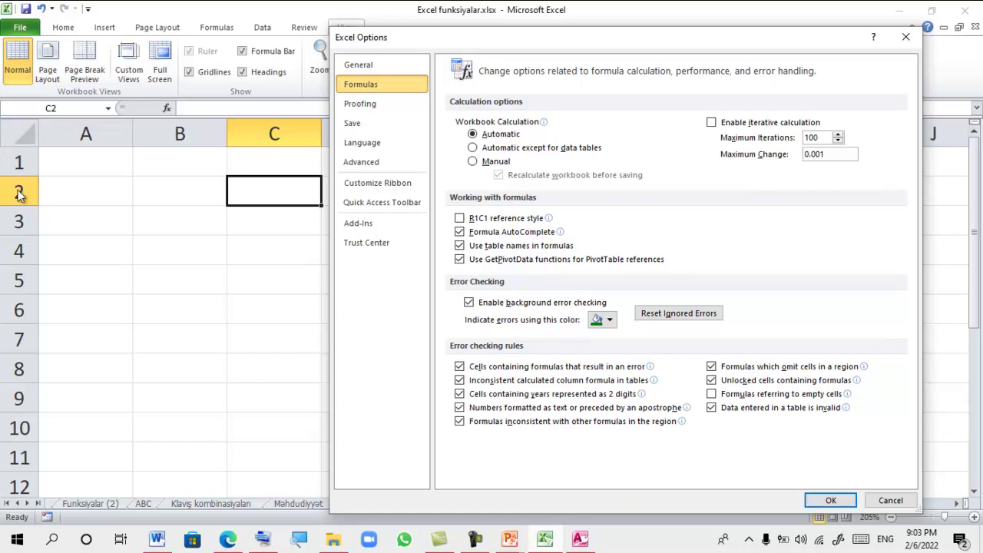
pyautogui.click(461, 219)
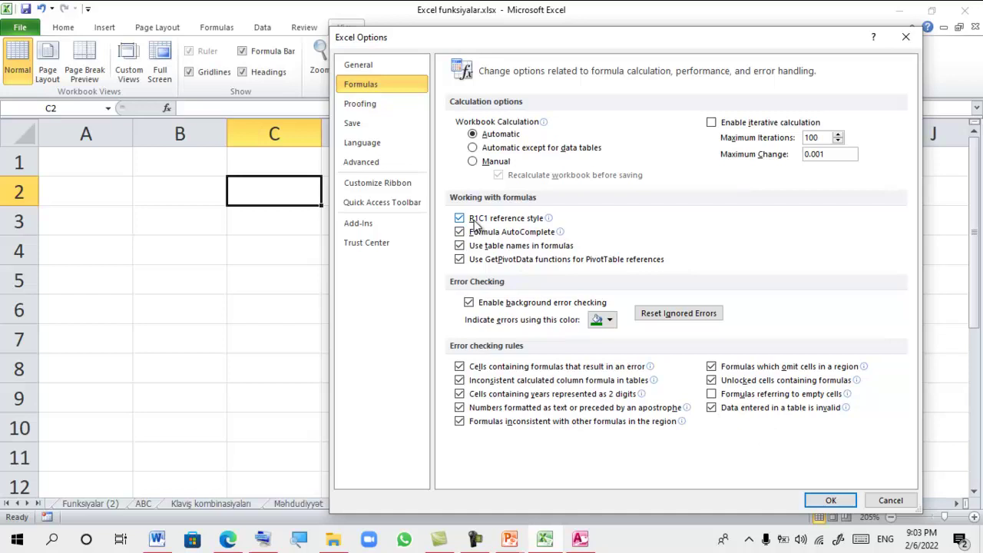
pyautogui.moveTo(481, 222)
pyautogui.click(830, 501)
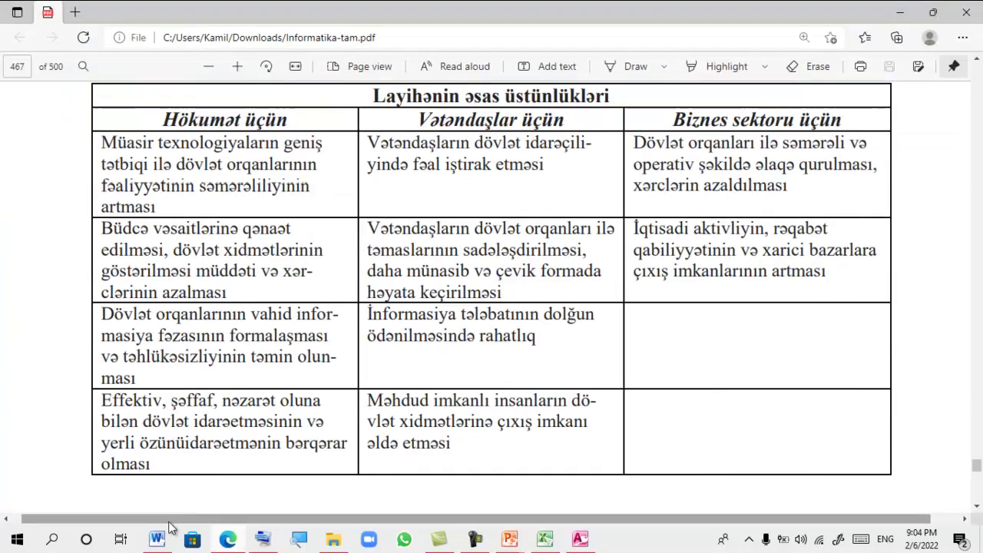
# Return to the Word quiz, circle item 5 of question 23 in red, then go back to Excel
pyautogui.click(157, 539)
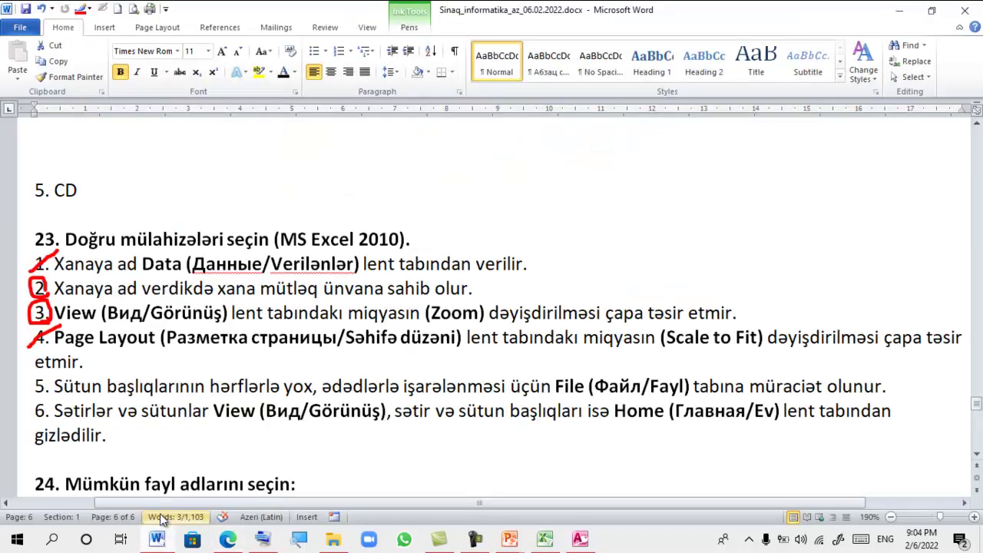
pyautogui.moveTo(49, 390); pyautogui.dragTo(47, 397)
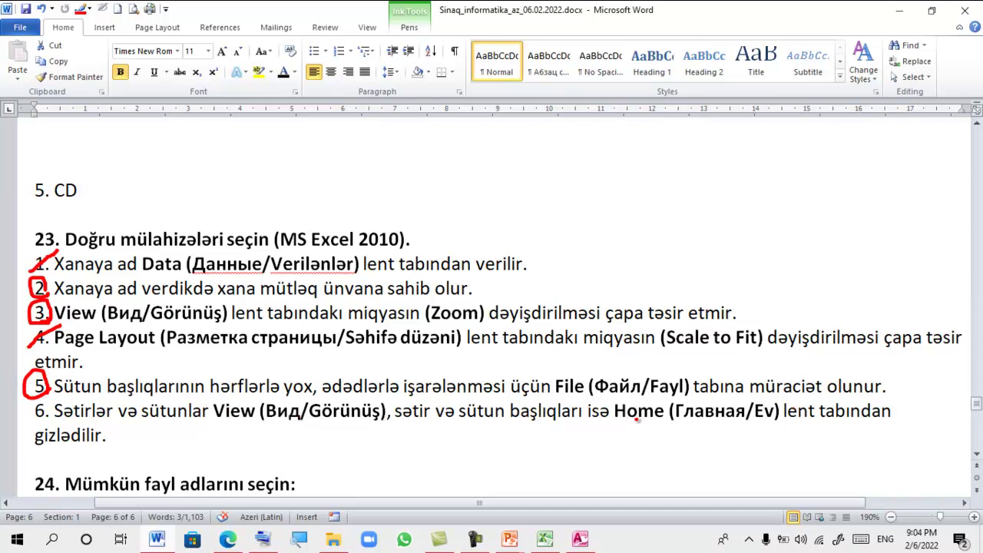
pyautogui.click(547, 540)
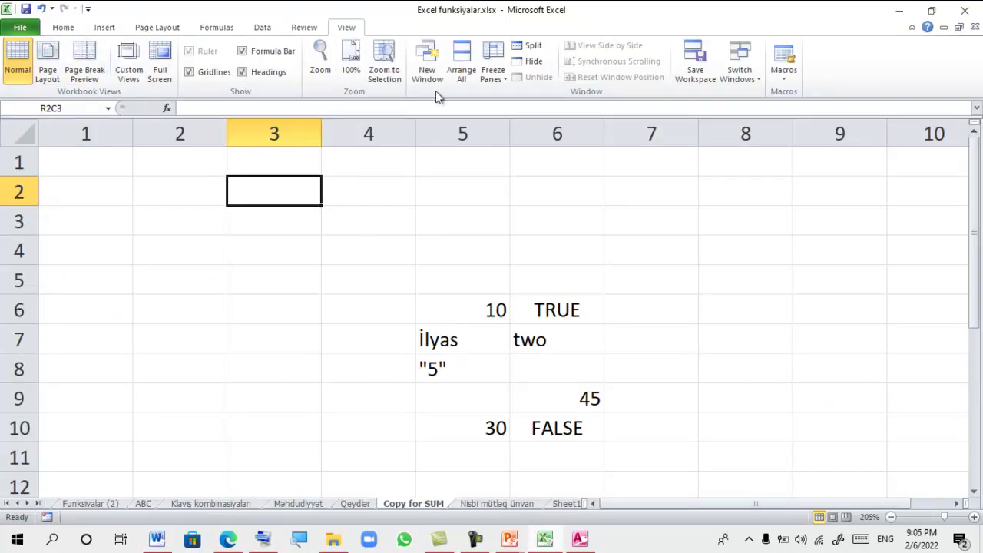
# Toggle the Copy for SUM sheet's row and column headings off and back on
pyautogui.click(243, 74)
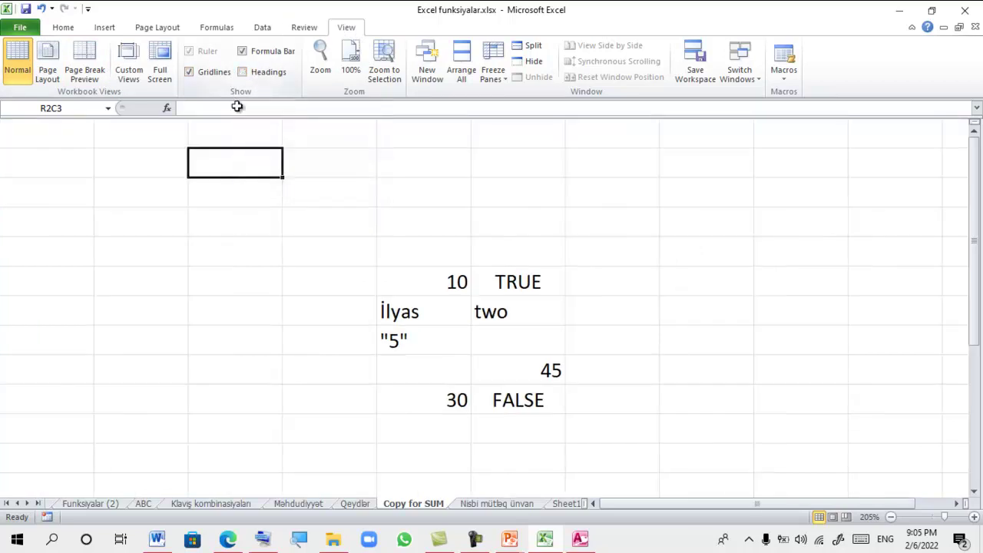
pyautogui.click(264, 77)
pyautogui.click(265, 77)
pyautogui.click(265, 77)
pyautogui.click(265, 77)
pyautogui.click(265, 77)
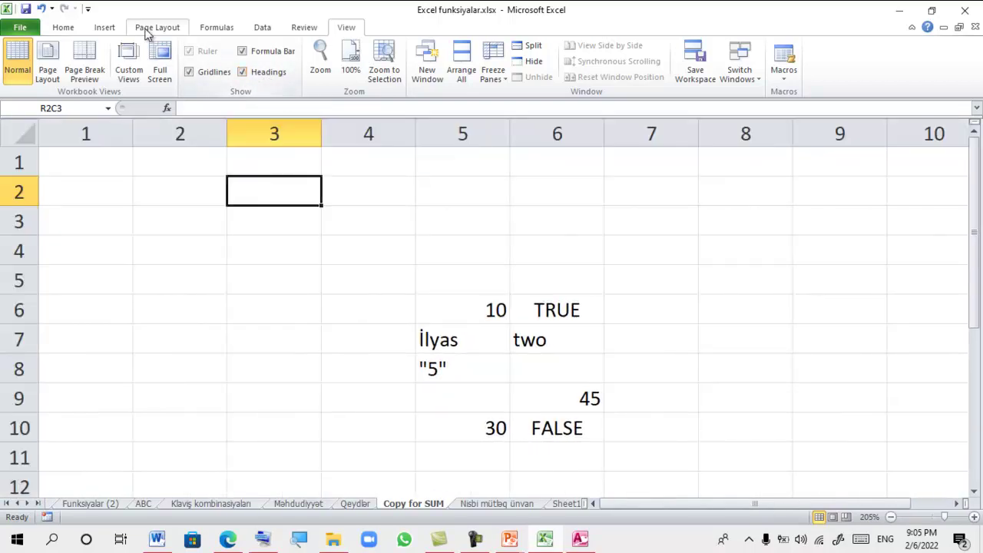
# Hide rows 2–7 of the Copy for SUM sheet with Format > Hide & Unhide > Hide Rows
pyautogui.click(64, 28)
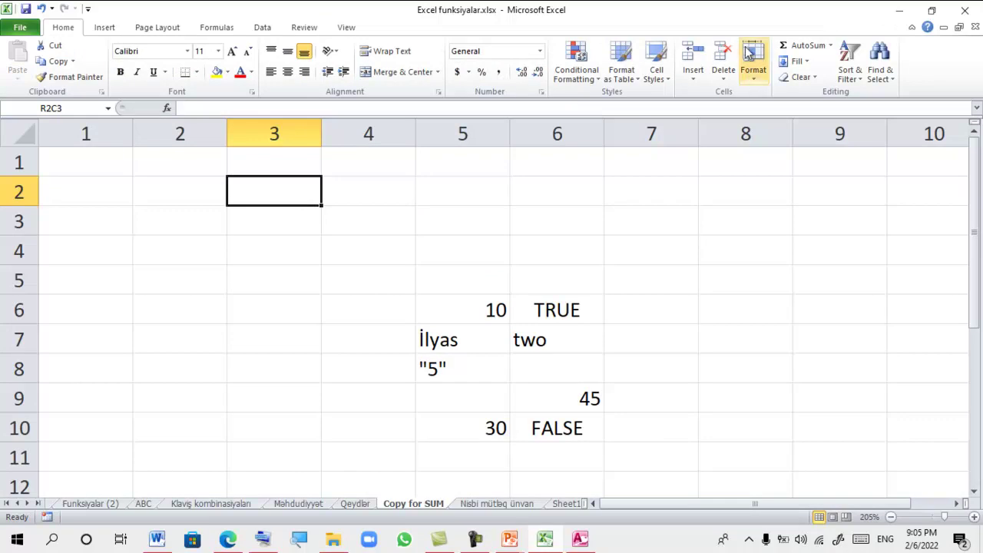
pyautogui.click(757, 77)
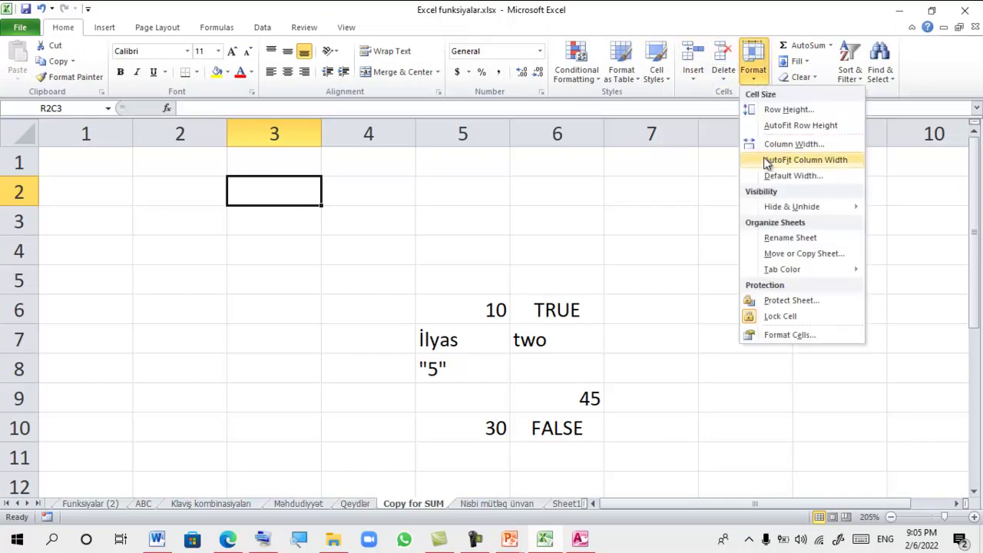
pyautogui.moveTo(771, 207)
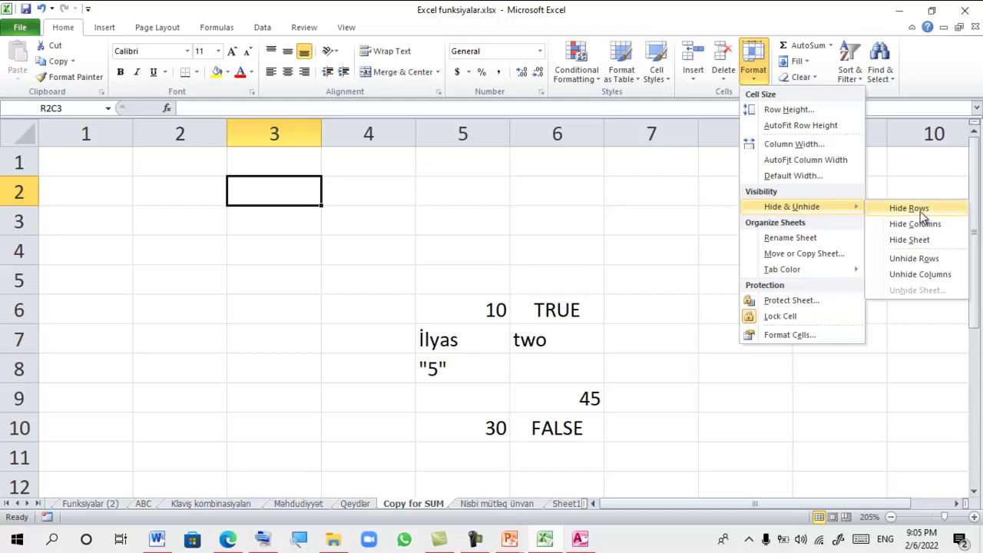
pyautogui.click(482, 191)
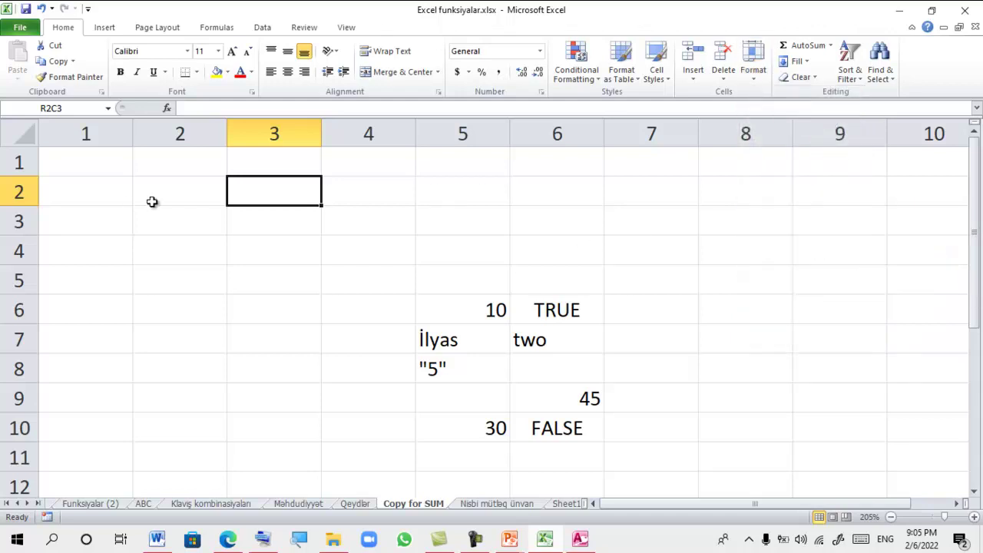
pyautogui.moveTo(10, 192); pyautogui.dragTo(19, 338)
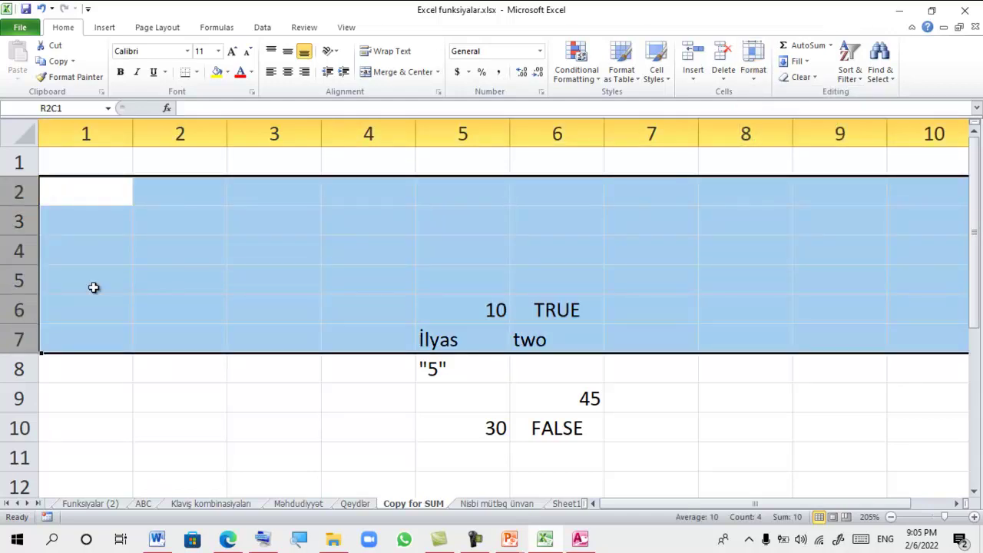
pyautogui.click(753, 74)
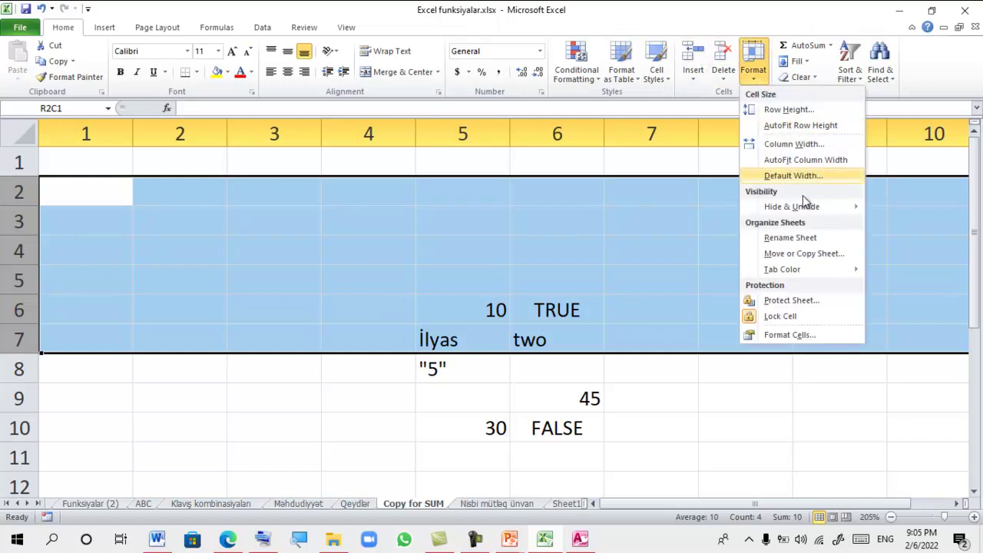
pyautogui.moveTo(813, 212)
pyautogui.click(909, 207)
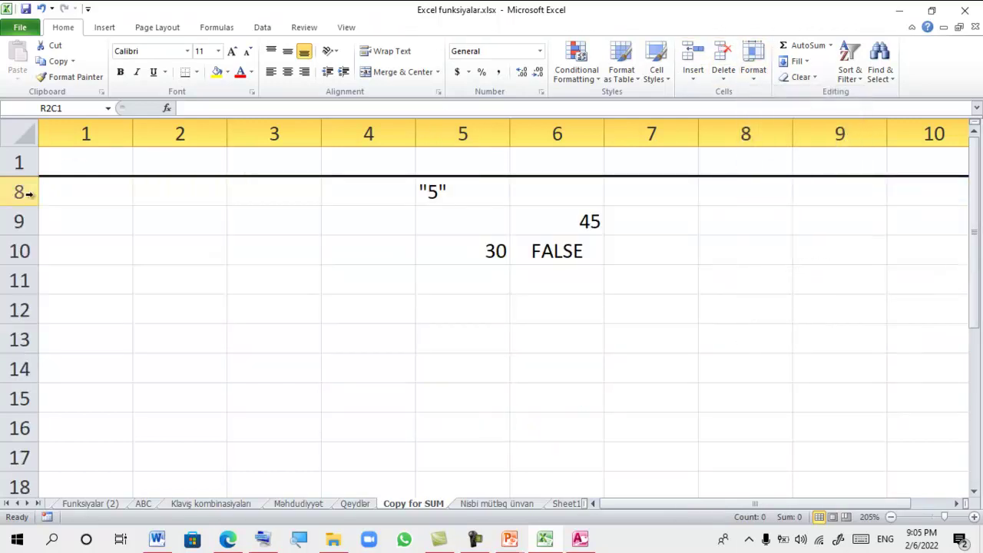
pyautogui.click(157, 540)
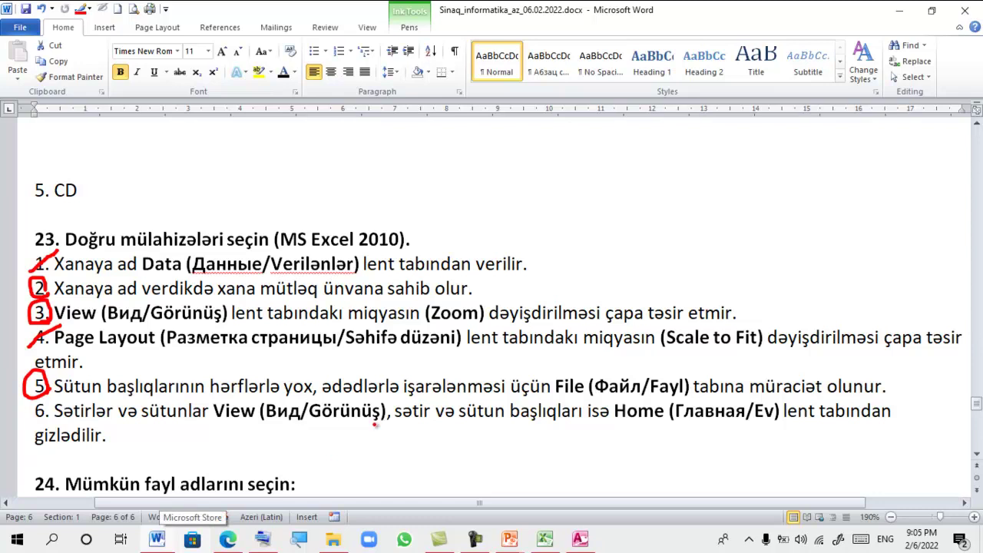
# Strike through View and Home in question 23's item 6 and cross the item out in red
pyautogui.moveTo(222, 416); pyautogui.dragTo(302, 401)
pyautogui.moveTo(615, 421); pyautogui.dragTo(698, 398)
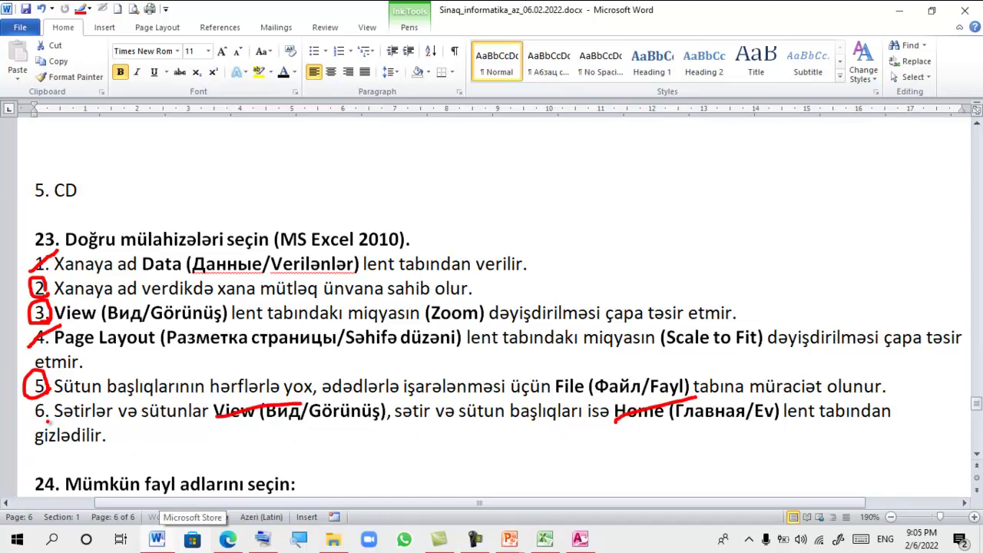
pyautogui.moveTo(24, 421); pyautogui.dragTo(102, 388)
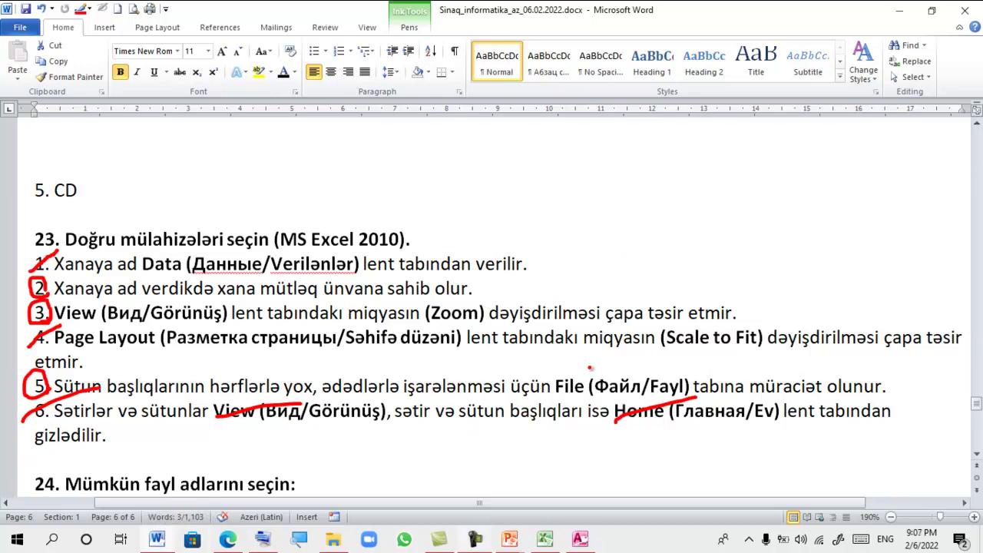
pyautogui.scroll(-2, 565, 371)
pyautogui.scroll(-1, 563, 370)
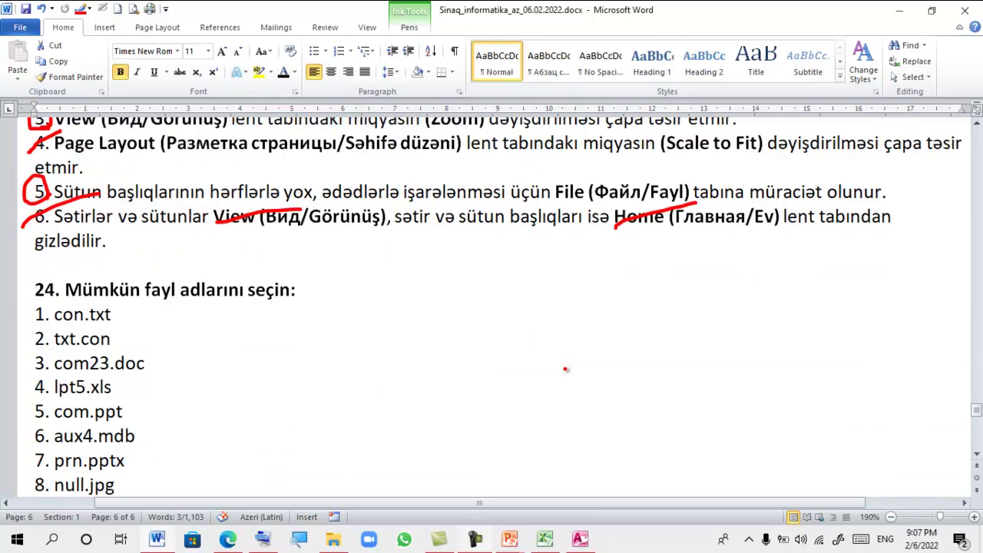
pyautogui.scroll(-1, 556, 368)
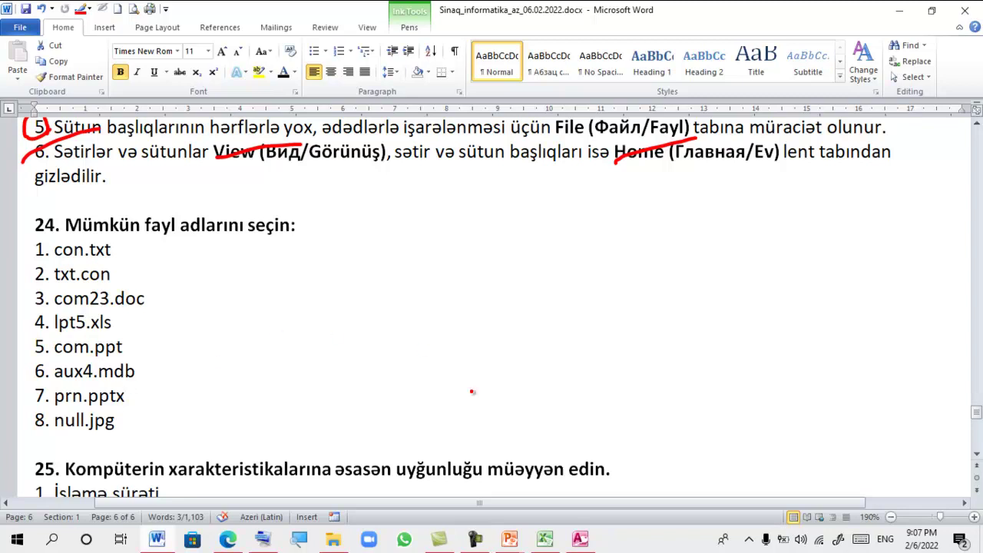
pyautogui.click(513, 542)
# Watch the file and folder name restrictions slideshow to the end, then return to the Word quiz
pyautogui.click(675, 462)
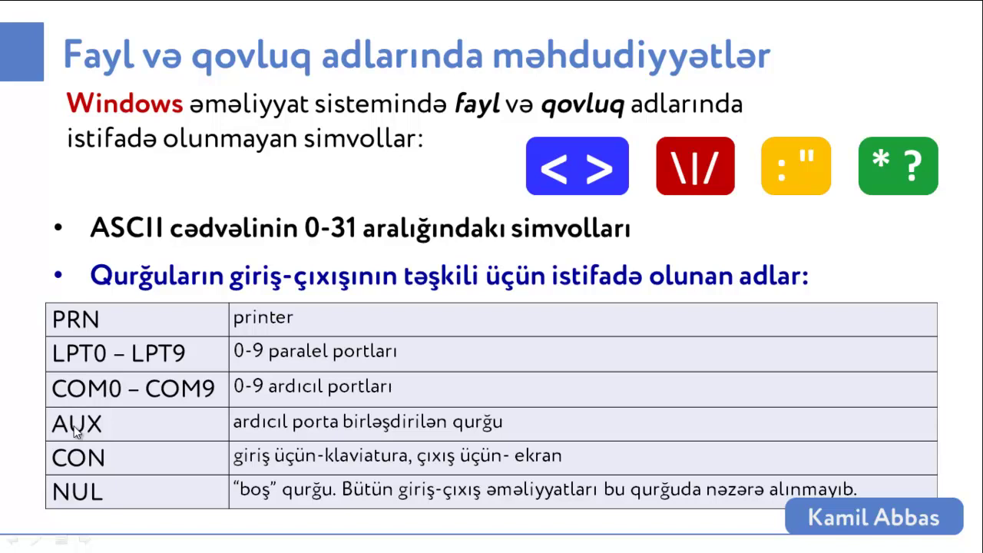
pyautogui.press('Escape')
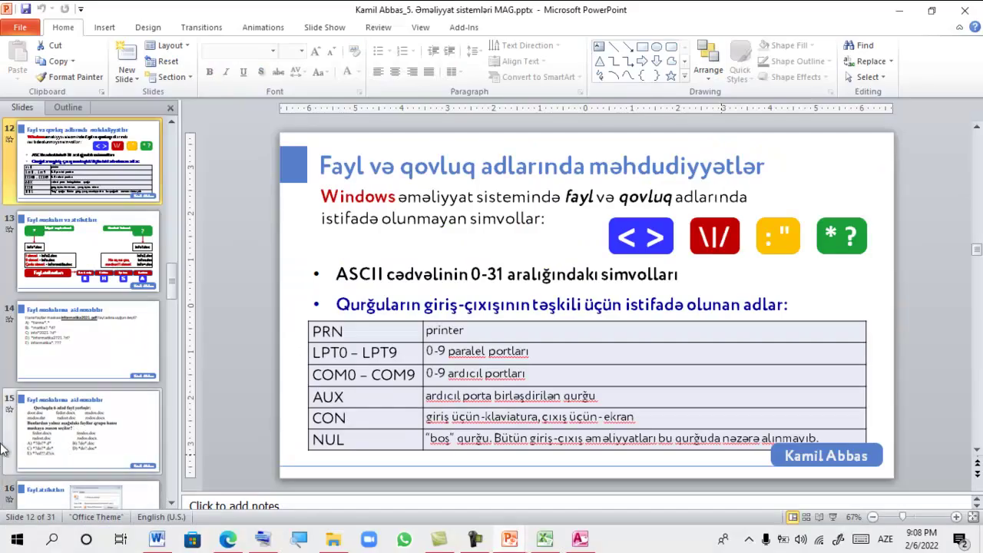
pyautogui.click(166, 542)
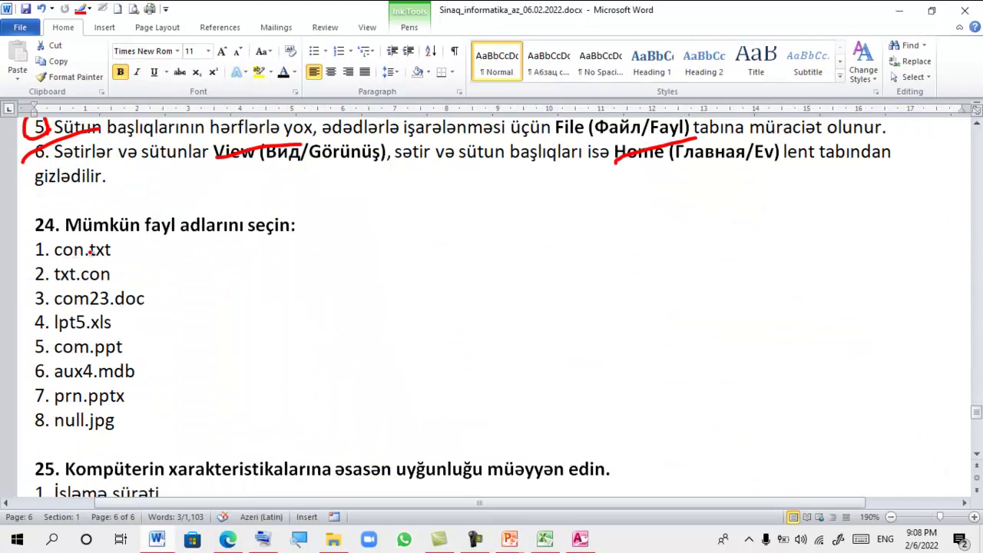
# Circle txt.con, com23.doc, com.ppt, aux4.mdb and null.jpg in question 24; slash con.txt, lpt5.xls and prn.pptx
pyautogui.moveTo(33, 253); pyautogui.dragTo(53, 240)
pyautogui.moveTo(43, 279); pyautogui.dragTo(48, 281)
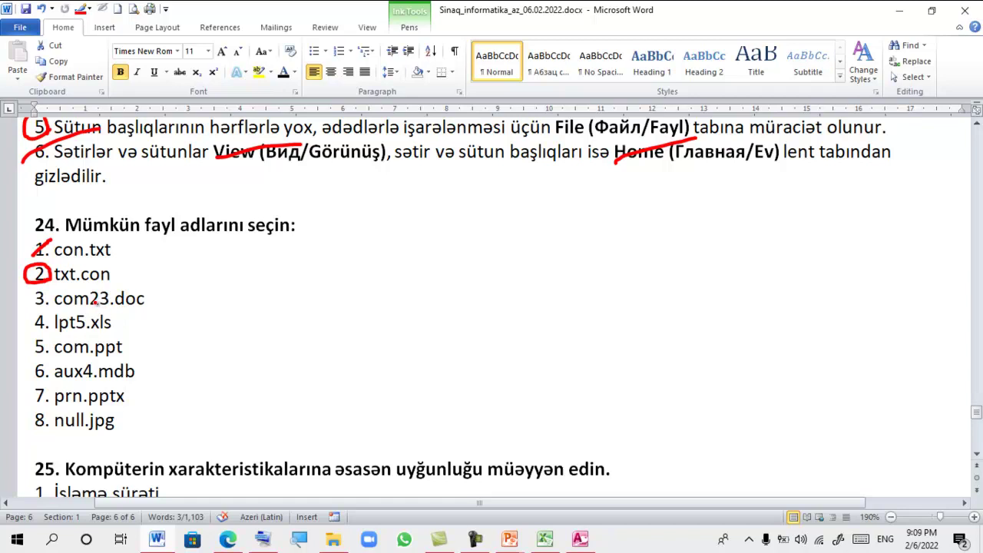
pyautogui.moveTo(51, 303); pyautogui.dragTo(50, 305)
pyautogui.moveTo(35, 322); pyautogui.dragTo(60, 310)
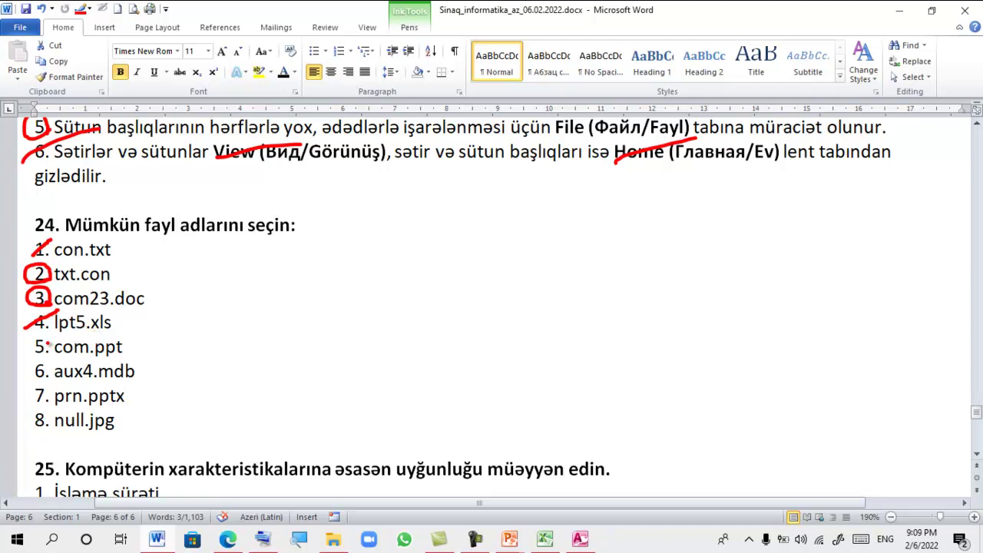
pyautogui.moveTo(46, 349); pyautogui.dragTo(52, 350)
pyautogui.moveTo(52, 377); pyautogui.dragTo(55, 367)
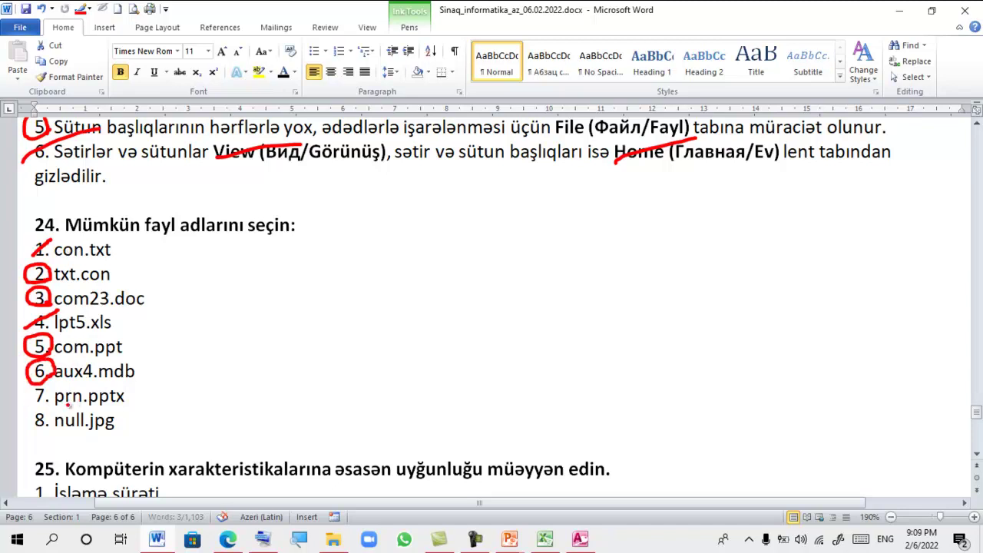
pyautogui.moveTo(31, 400); pyautogui.dragTo(53, 386)
pyautogui.moveTo(52, 427)
pyautogui.mouseDown()
pyautogui.moveTo(21, 421)
pyautogui.moveTo(49, 409)
pyautogui.mouseUp()
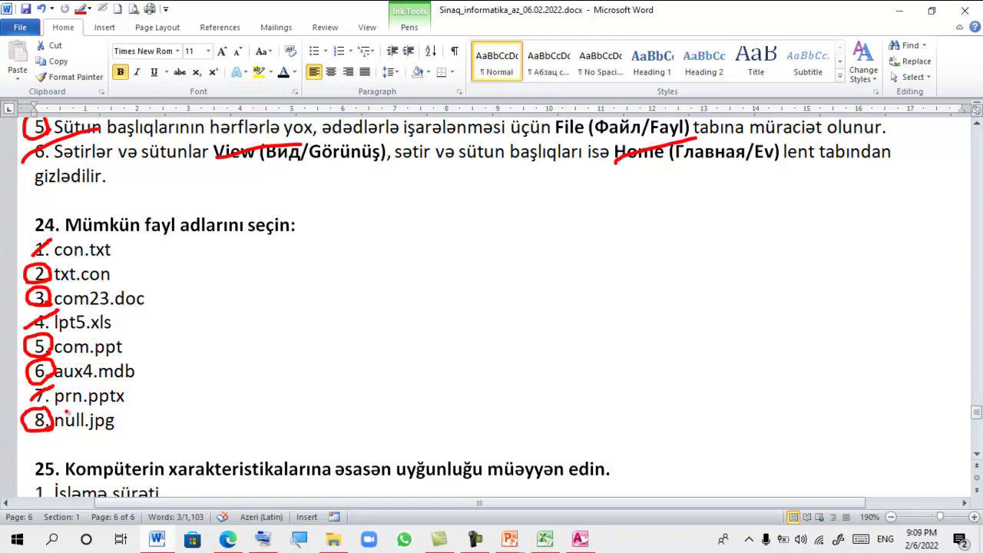
# Handwrite red matches in question 25: a for Məhsuldarlıq, c for Hesablama dəqiqliyi, d for İşləmə sürəti
pyautogui.scroll(-1, 271, 345)
pyautogui.scroll(-1, 271, 345)
pyautogui.scroll(-2, 272, 345)
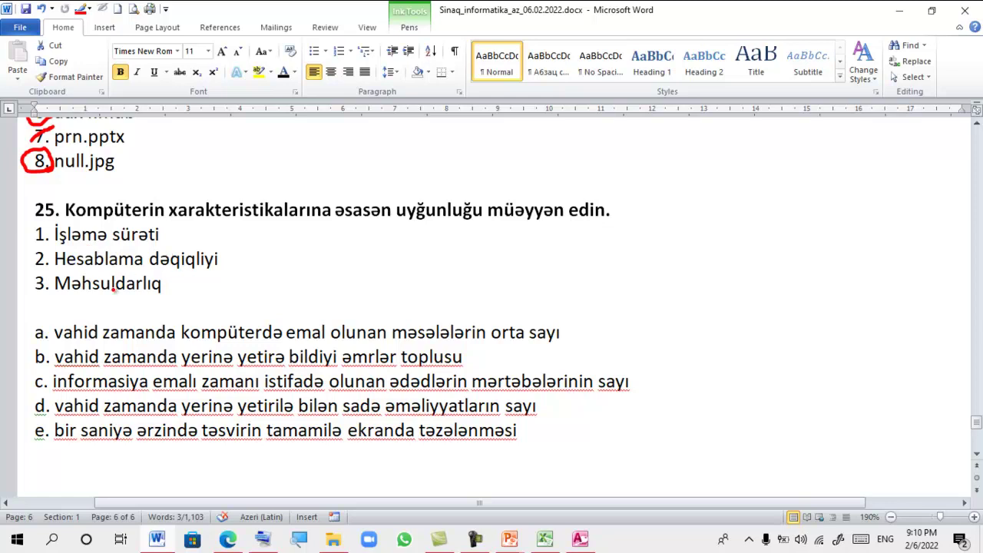
pyautogui.moveTo(185, 282); pyautogui.dragTo(191, 294)
pyautogui.moveTo(246, 256); pyautogui.dragTo(243, 265)
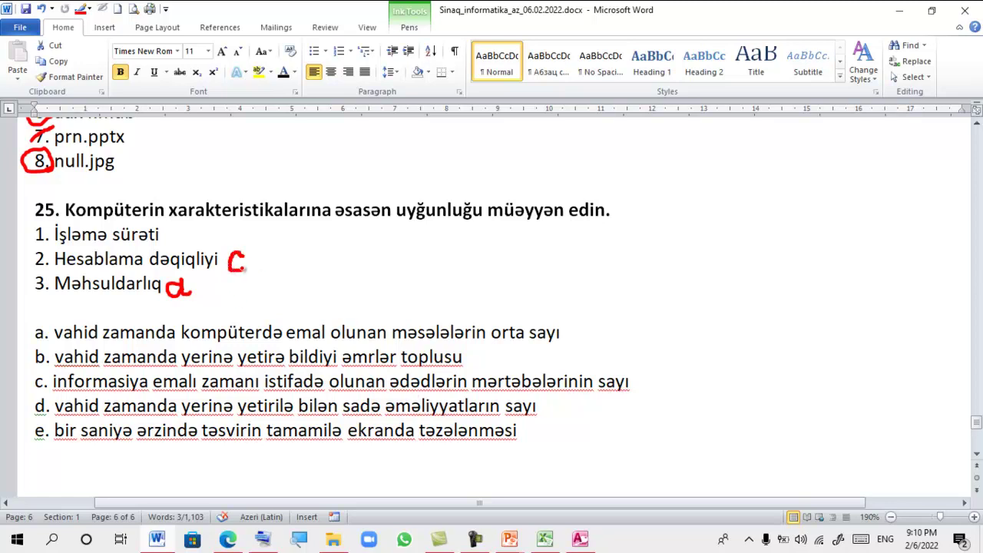
pyautogui.moveTo(187, 233); pyautogui.dragTo(193, 241)
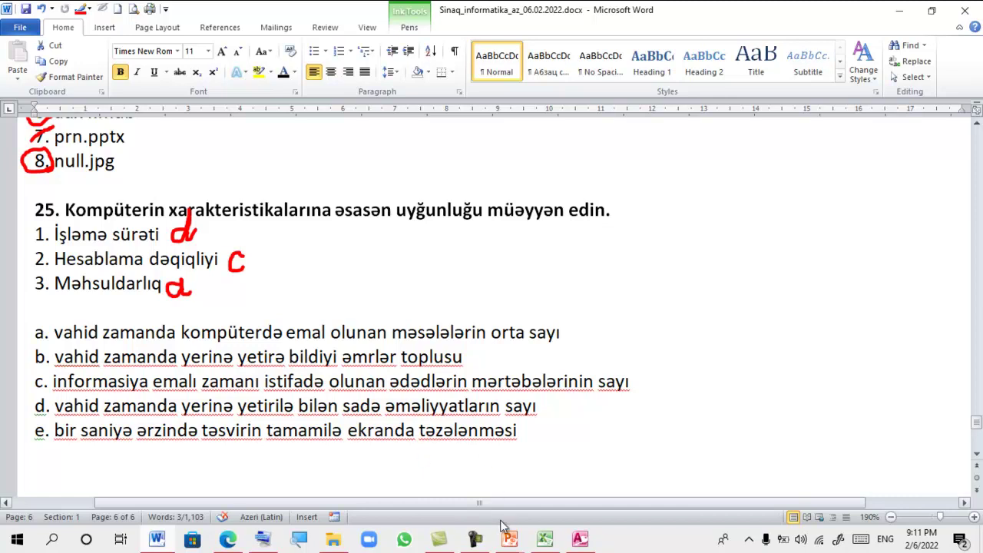
pyautogui.moveTo(509, 543)
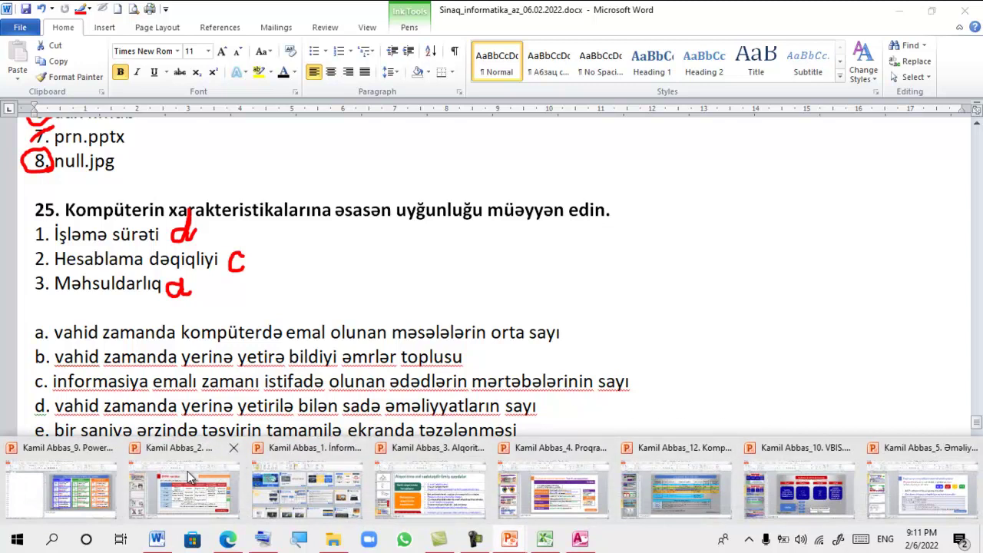
# Bring up the Kompüter və onun texniki təminatı presentation and scroll its slide pane back up
pyautogui.click(227, 473)
pyautogui.scroll(-2, 34, 311)
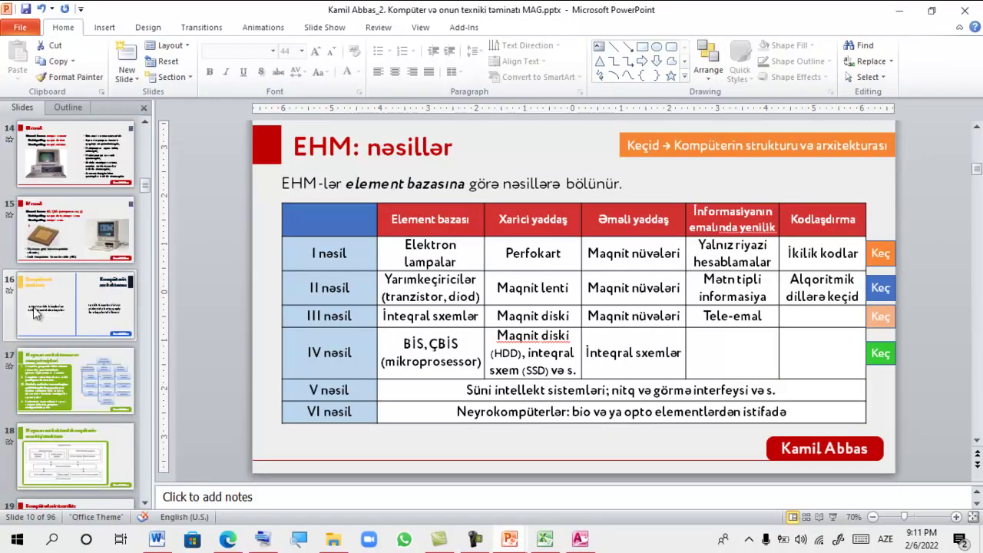
pyautogui.scroll(2, 59, 321)
pyautogui.scroll(1, 60, 319)
pyautogui.scroll(2, 60, 314)
pyautogui.scroll(2, 59, 314)
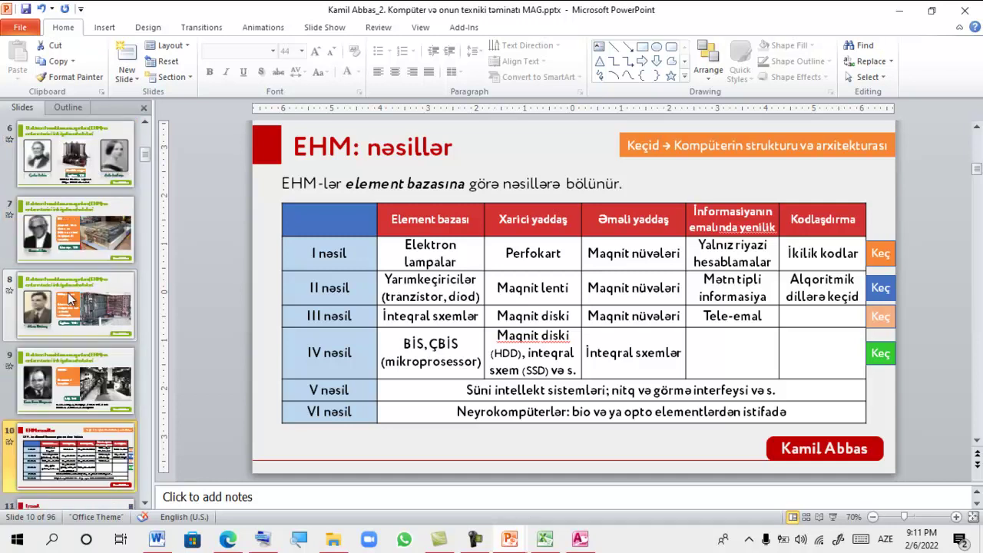